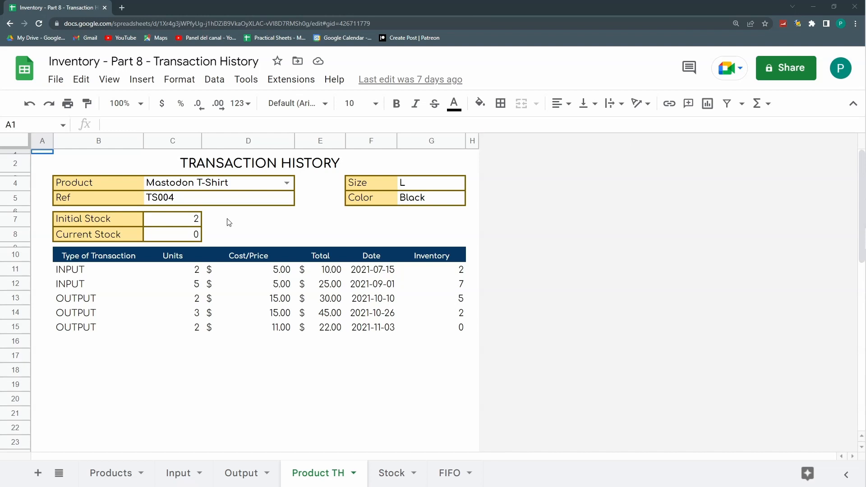
Step: Choose Foo Fighters T-Shirt as the product in the transaction history and select its output transaction type
{"action": "left_click", "coordinate": [287, 185]}
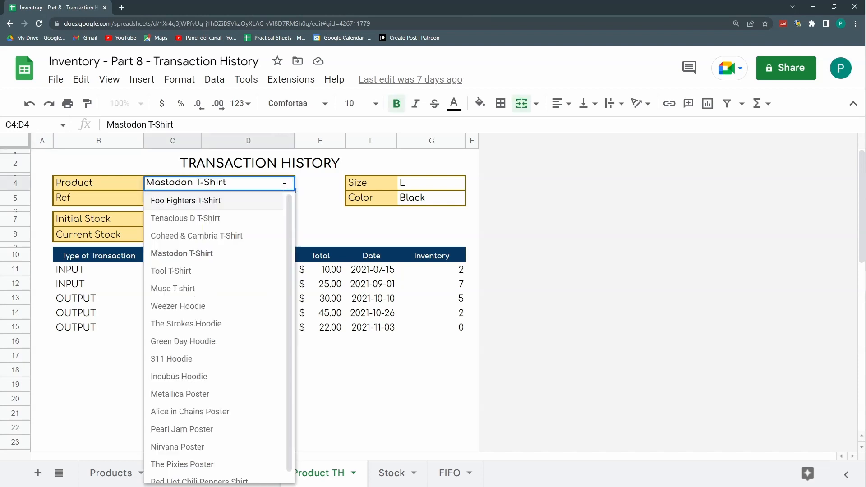
{"action": "left_click", "coordinate": [251, 209]}
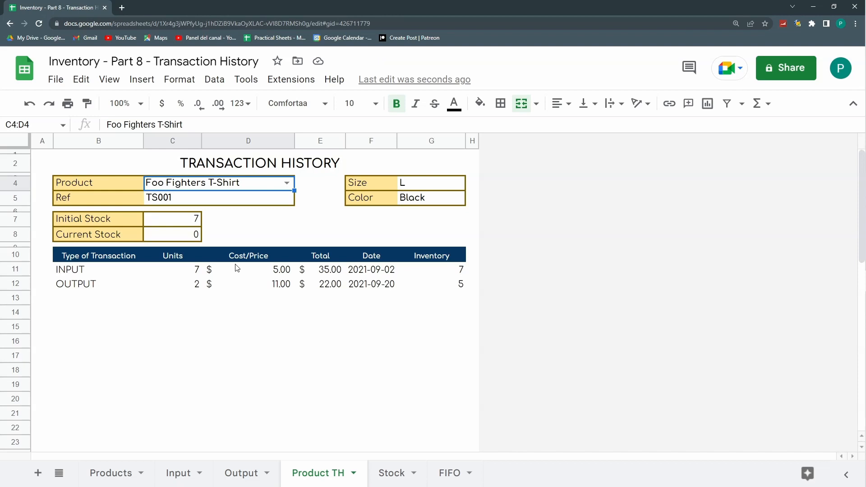
{"action": "left_click", "coordinate": [94, 288]}
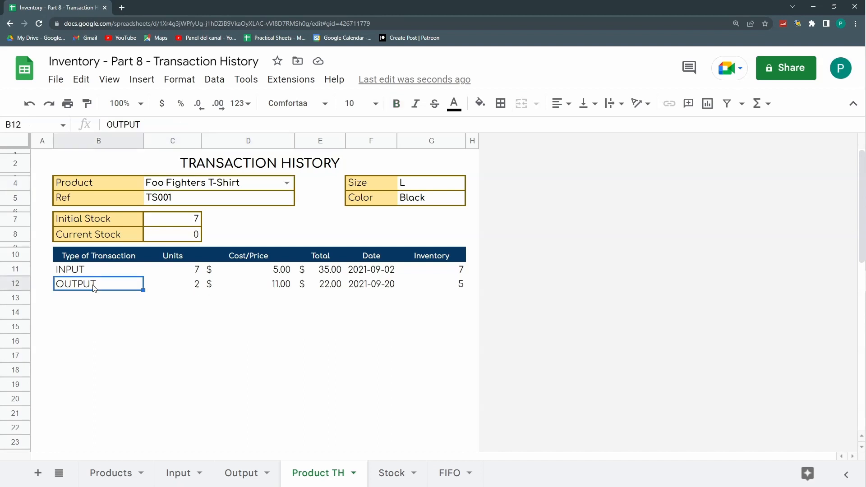
Step: Switch the transaction history to the Red Hot Chili Peppers Shirt and show its full list with compact controls
{"action": "left_click", "coordinate": [286, 183]}
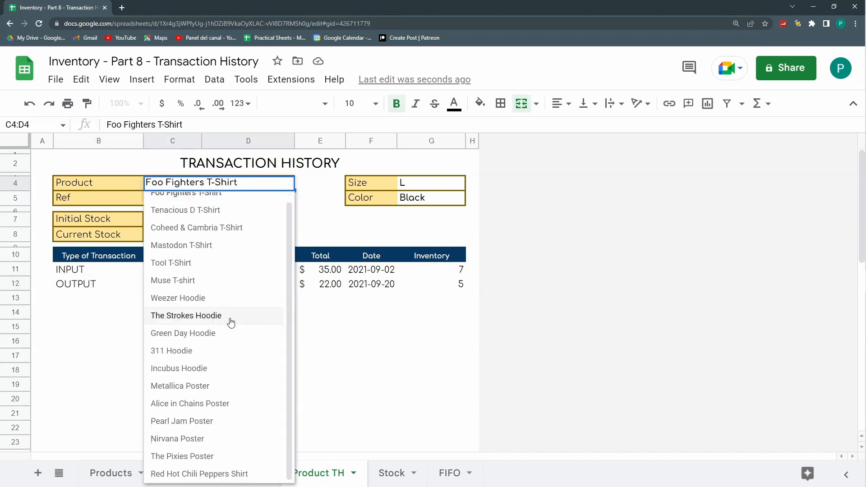
{"action": "left_click", "coordinate": [227, 476]}
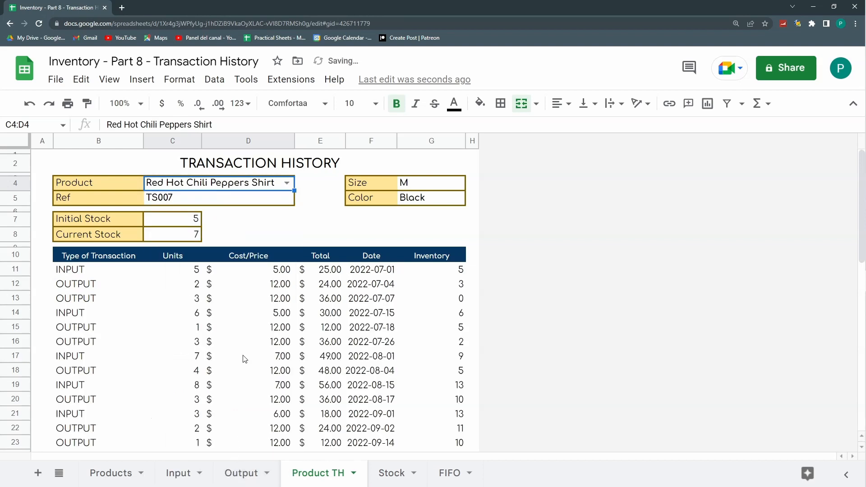
{"action": "scroll", "coordinate": [246, 341], "scroll_direction": "down", "scroll_amount": 2}
{"action": "scroll", "coordinate": [241, 336], "scroll_direction": "up", "scroll_amount": 2}
{"action": "key", "text": "ctrl+shift+f"}
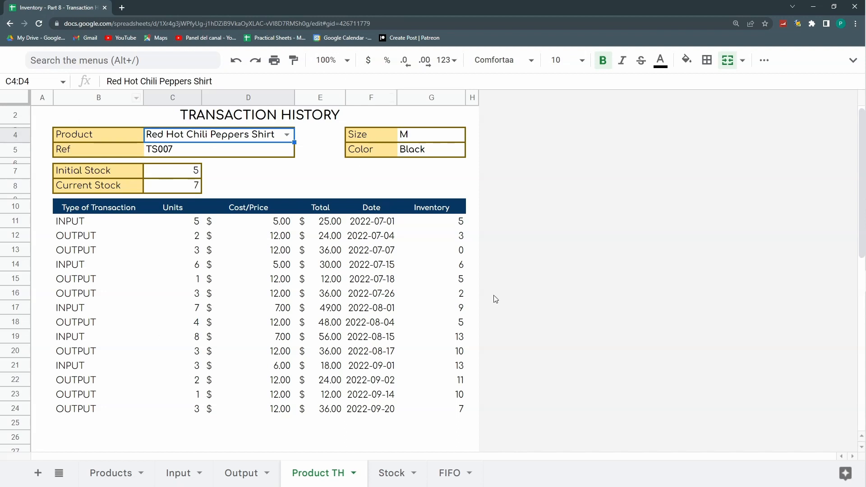
Step: Inspect the formulas behind the Ref, Size, Color, Initial Stock and Current Stock cells
{"action": "left_click", "coordinate": [215, 150]}
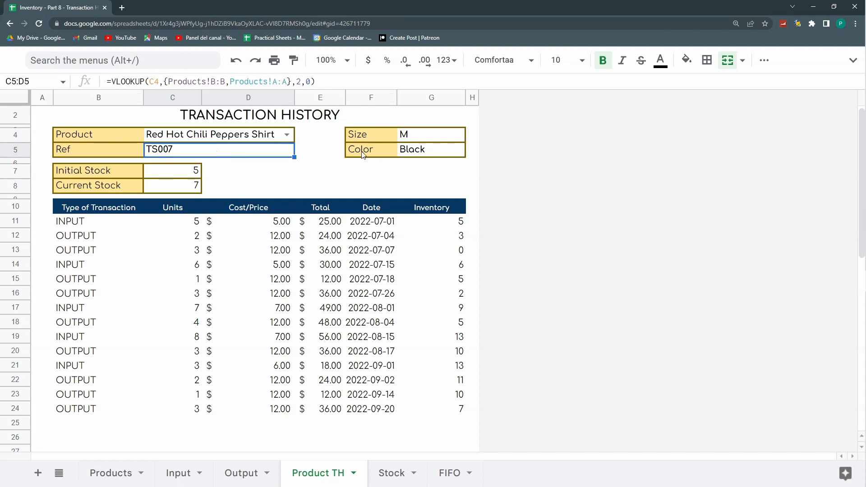
{"action": "left_click", "coordinate": [406, 136]}
{"action": "left_click", "coordinate": [421, 154]}
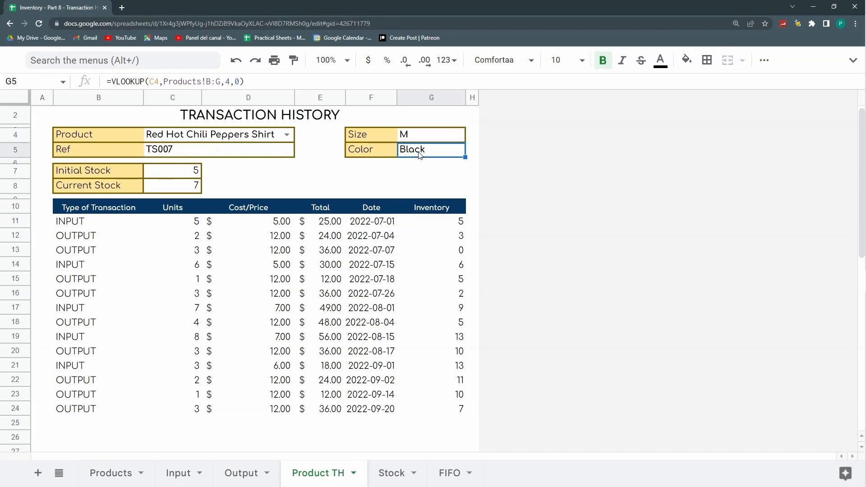
{"action": "left_click", "coordinate": [183, 171]}
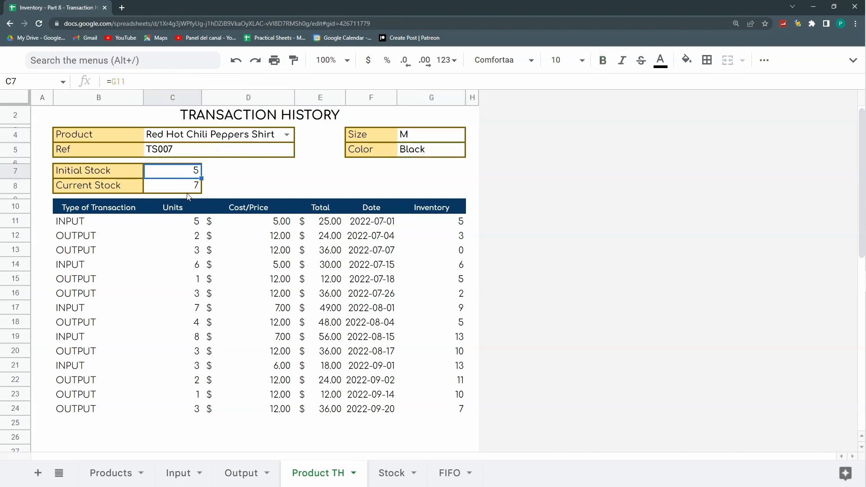
{"action": "left_click", "coordinate": [181, 188]}
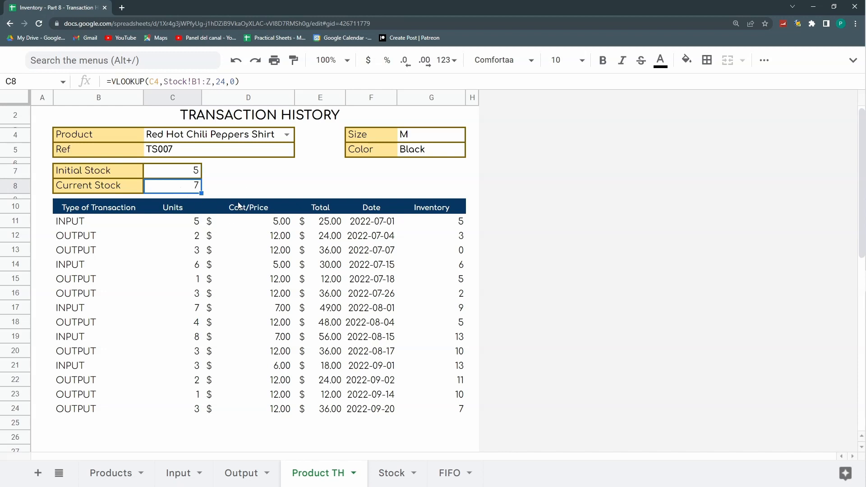
Step: Examine the transaction table in B11:G24, including individual input and output rows and the Type of Transaction column
{"action": "left_click", "coordinate": [114, 220]}
{"action": "left_click_drag", "start_coordinate": [113, 220], "coordinate": [442, 414]}
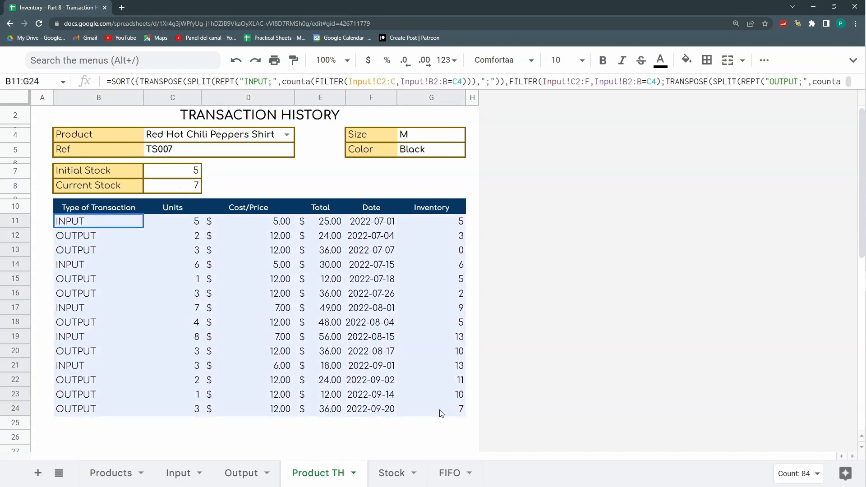
{"action": "left_click", "coordinate": [92, 224]}
{"action": "left_click_drag", "start_coordinate": [92, 224], "coordinate": [436, 224]}
{"action": "left_click", "coordinate": [100, 236]}
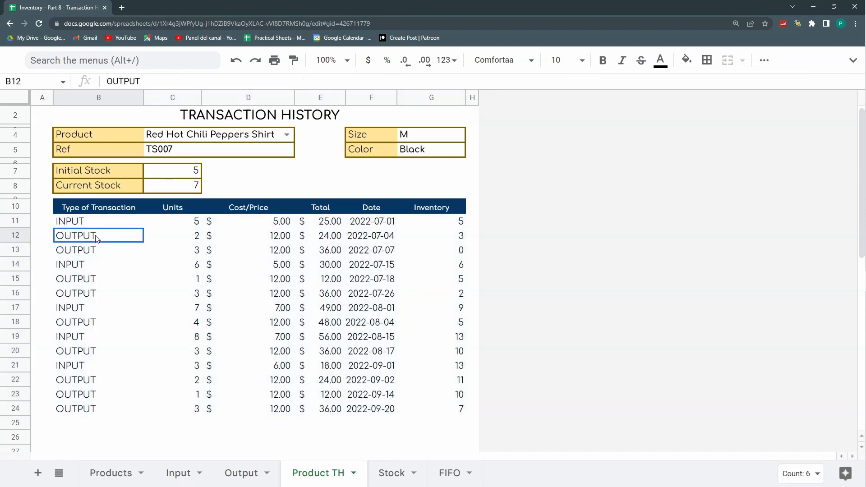
{"action": "left_click_drag", "start_coordinate": [75, 264], "coordinate": [428, 257]}
{"action": "left_click_drag", "start_coordinate": [79, 223], "coordinate": [90, 408]}
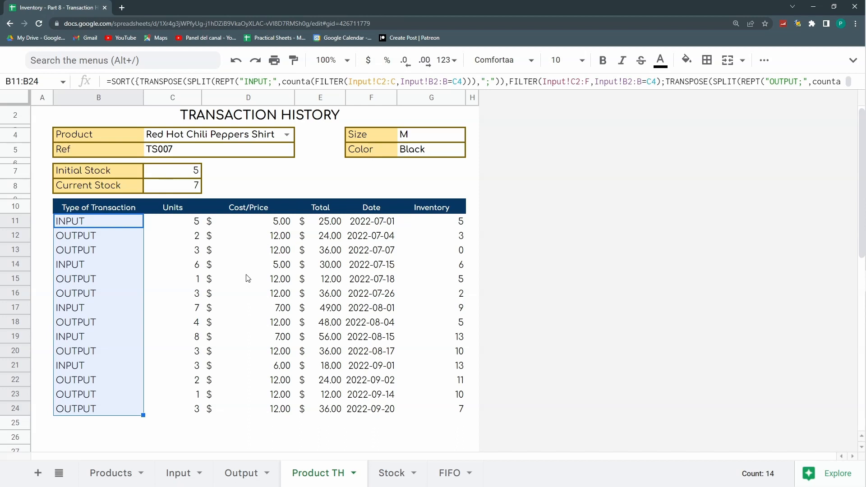
{"action": "scroll", "coordinate": [262, 259], "scroll_direction": "up", "scroll_amount": 1}
{"action": "left_click", "coordinate": [248, 190]}
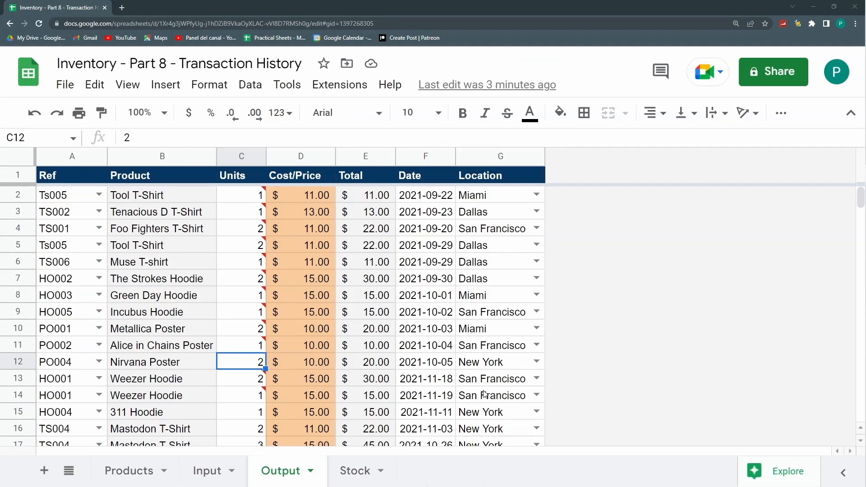
Step: Add a new sheet directly after the Output sheet and name it Product TH
{"action": "double_click", "coordinate": [349, 472]}
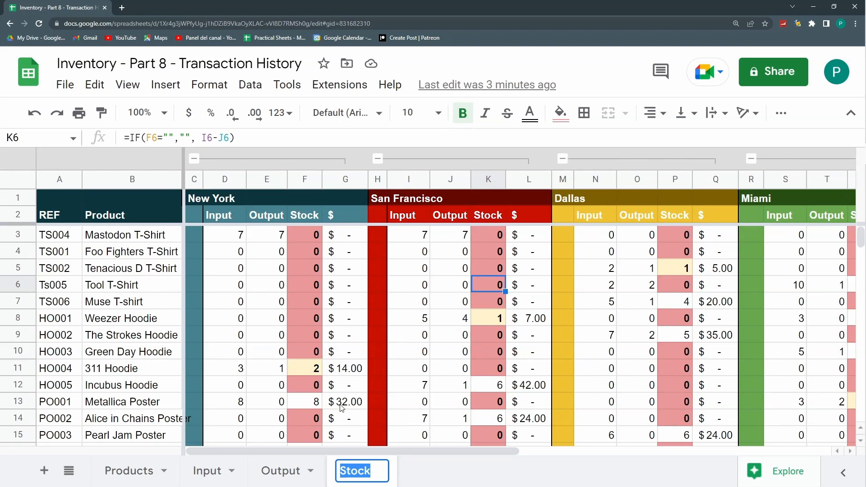
{"action": "left_click", "coordinate": [296, 475]}
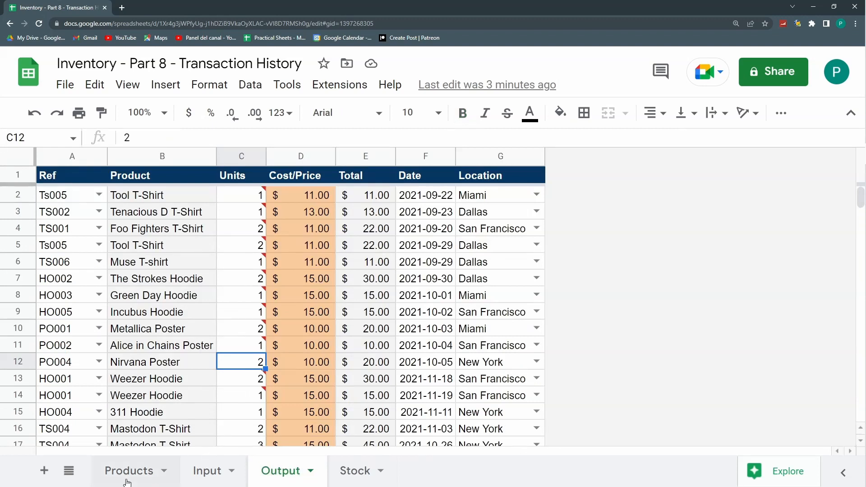
{"action": "left_click", "coordinate": [43, 475]}
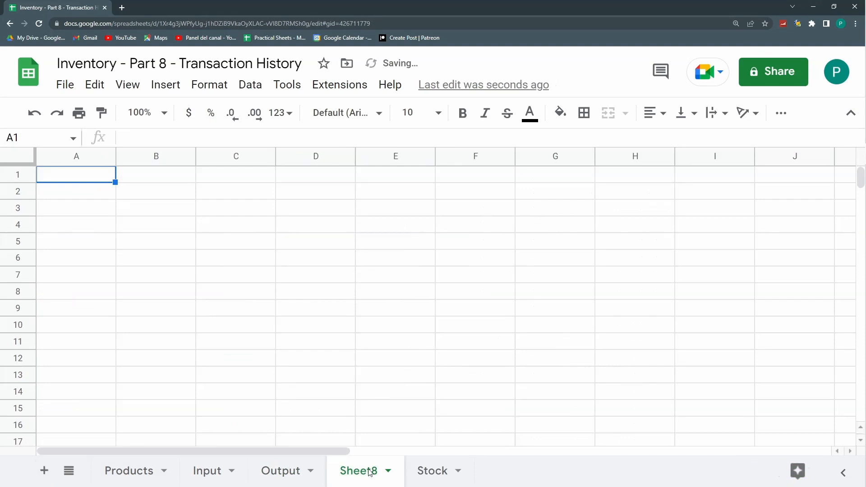
{"action": "double_click", "coordinate": [370, 471]}
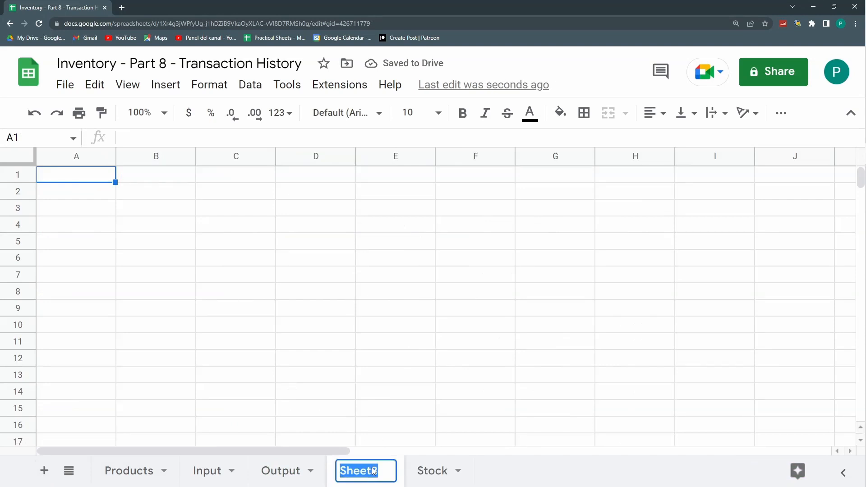
{"action": "type", "text": "Prod"}
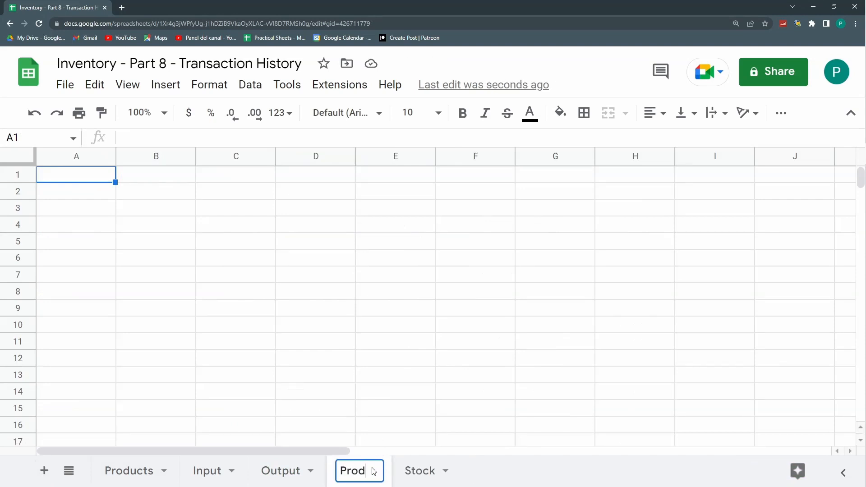
{"action": "type", "text": "uct CV"}
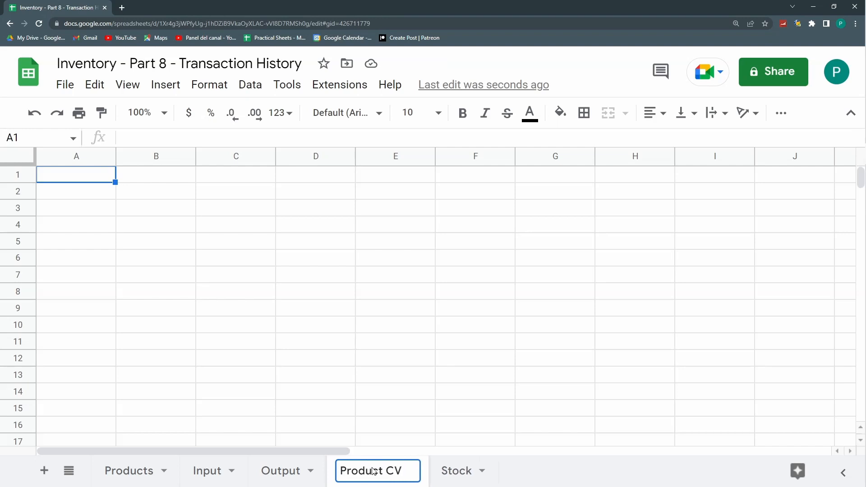
{"action": "key", "text": "BackSpace"}
{"action": "key", "text": "BackSpace"}
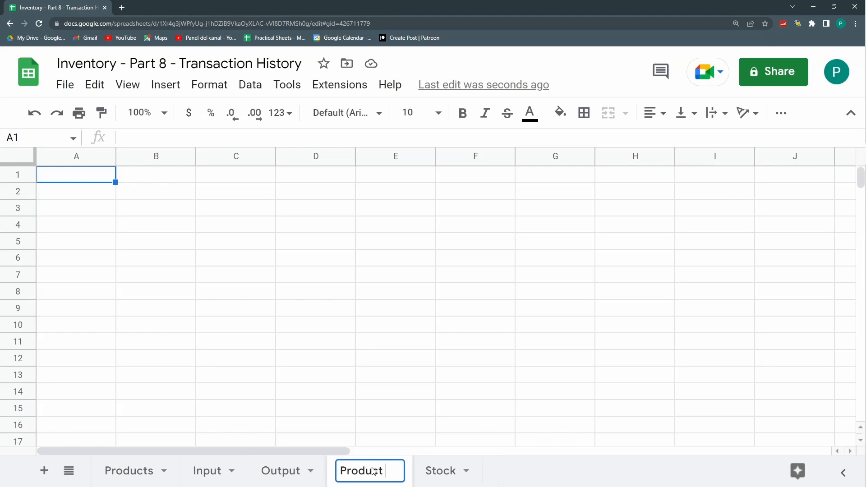
{"action": "type", "text": "TH"}
{"action": "key", "text": "Return"}
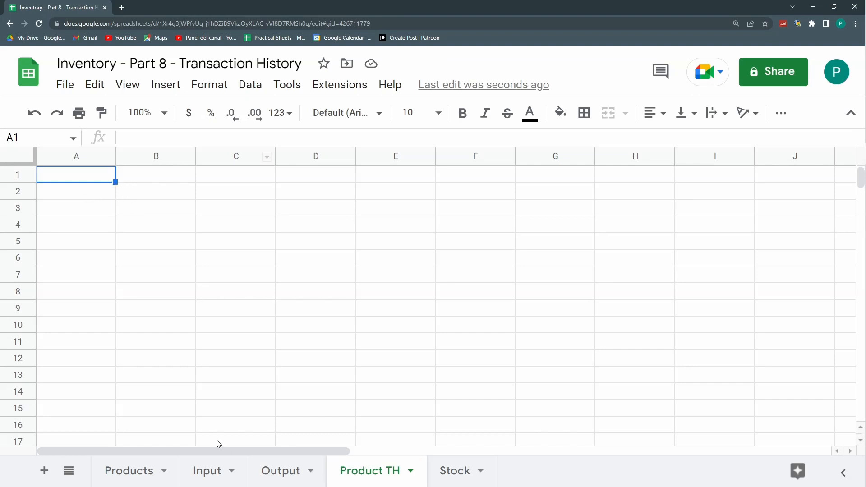
Step: Review the columns of the Output and Input sheets and the references and product names on the Products sheet
{"action": "left_click", "coordinate": [279, 470]}
{"action": "left_click", "coordinate": [195, 200]}
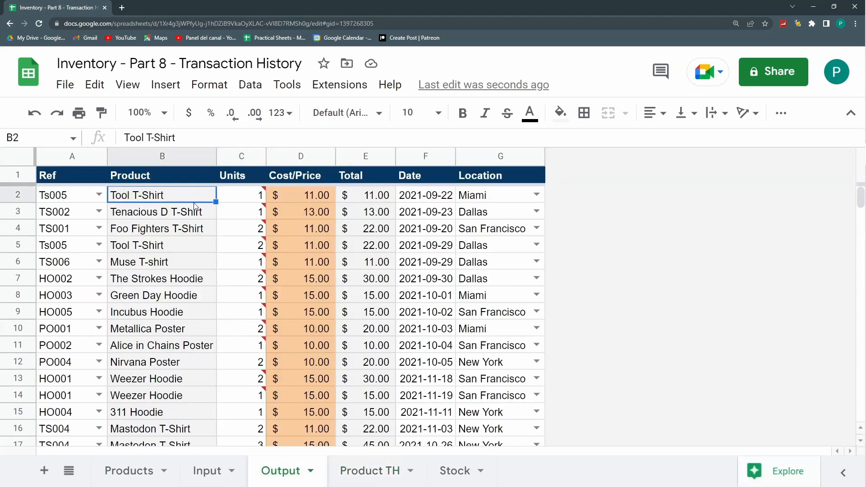
{"action": "left_click", "coordinate": [209, 471]}
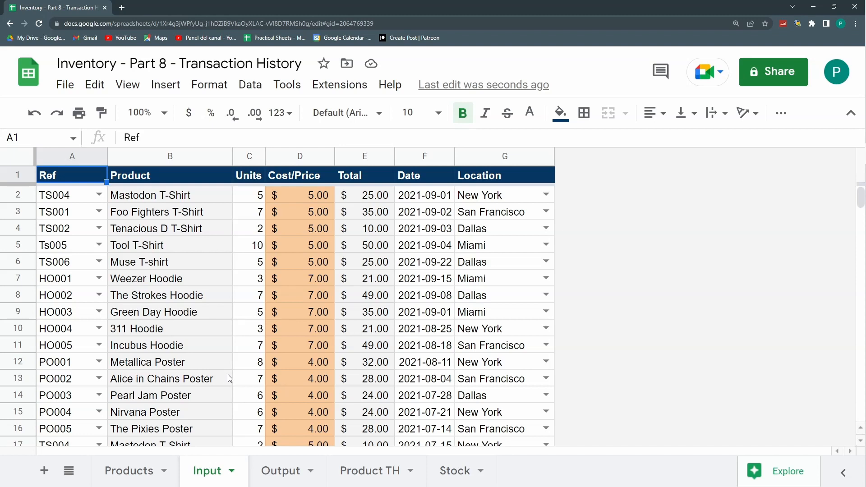
{"action": "left_click", "coordinate": [297, 467]}
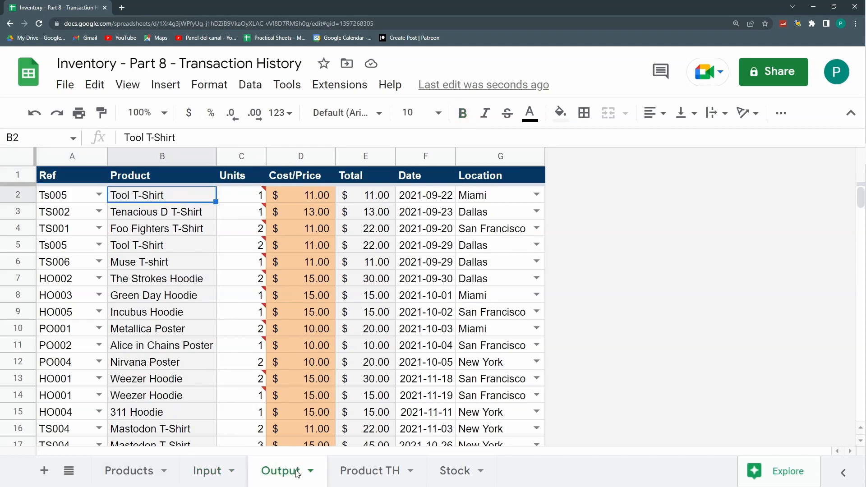
{"action": "left_click", "coordinate": [346, 472]}
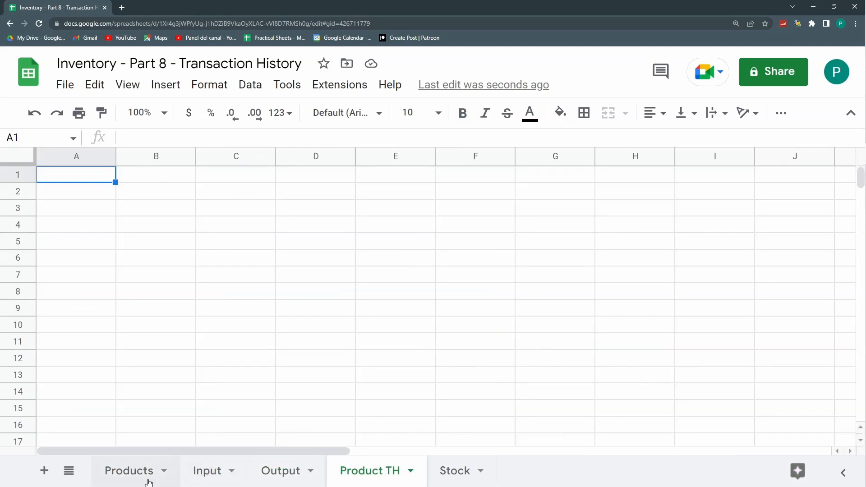
{"action": "left_click", "coordinate": [136, 471]}
{"action": "scroll", "coordinate": [113, 199], "scroll_direction": "up", "scroll_amount": 3}
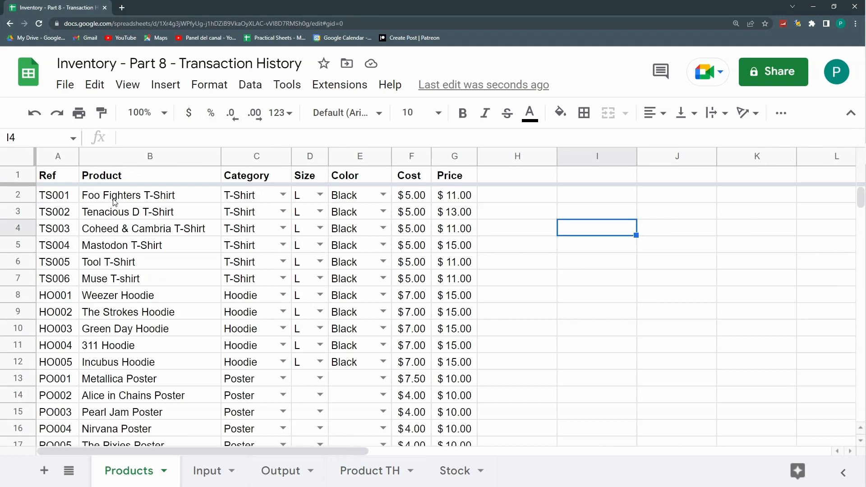
{"action": "left_click_drag", "start_coordinate": [71, 195], "coordinate": [71, 222]}
{"action": "left_click_drag", "start_coordinate": [112, 200], "coordinate": [100, 276]}
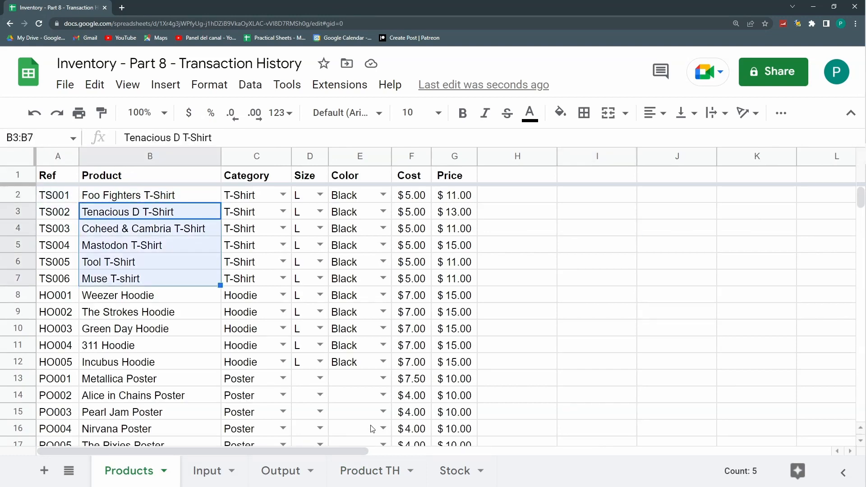
Step: Enter the label Product in cell A1 of the Product TH sheet
{"action": "left_click", "coordinate": [369, 471]}
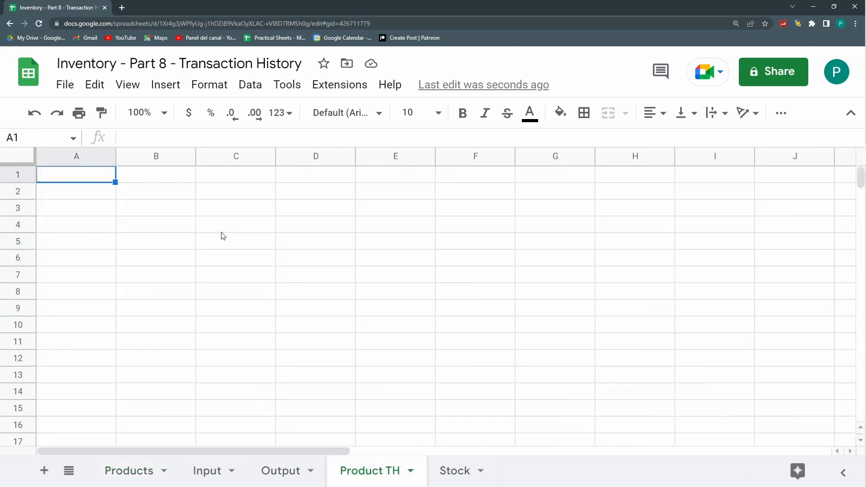
{"action": "type", "text": "Product"}
{"action": "key", "text": "Tab"}
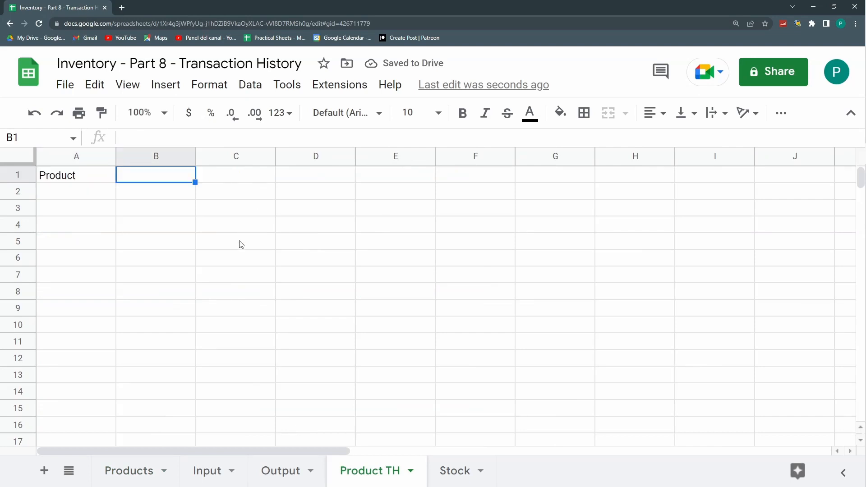
Step: Add a dropdown to cell B1 of Product TH listing items from Products!B2:B and rejecting invalid input
{"action": "left_click", "coordinate": [258, 86]}
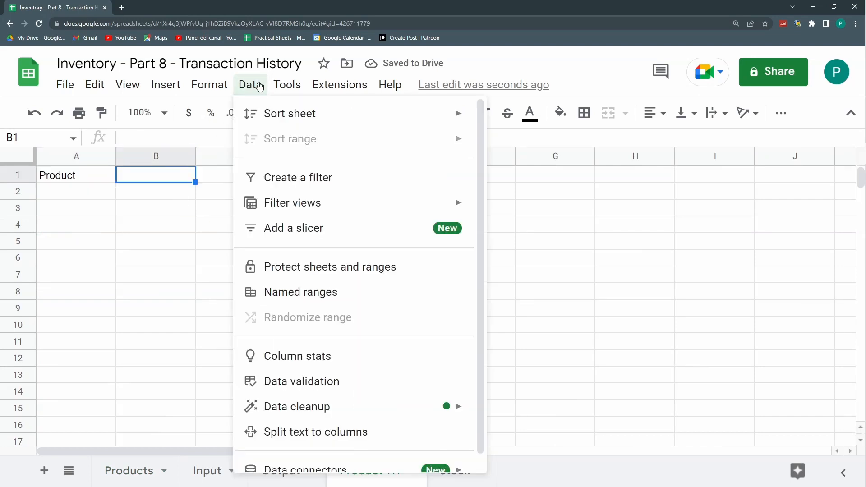
{"action": "left_click", "coordinate": [311, 381]}
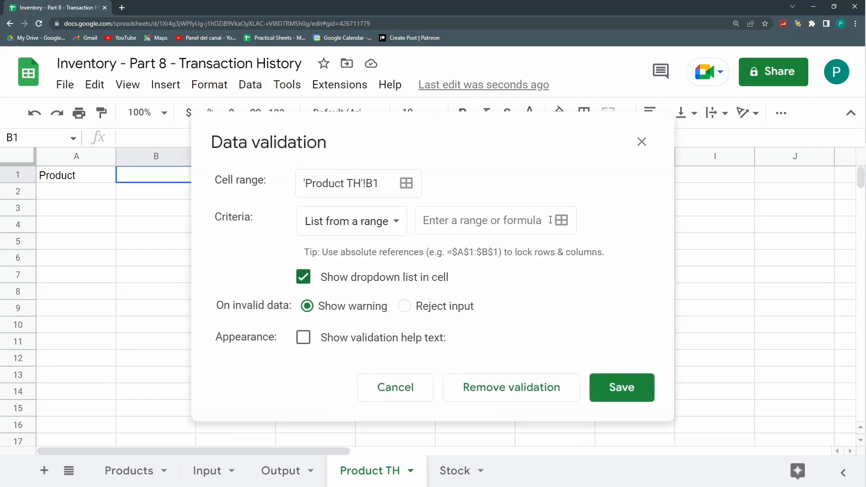
{"action": "left_click", "coordinate": [562, 220]}
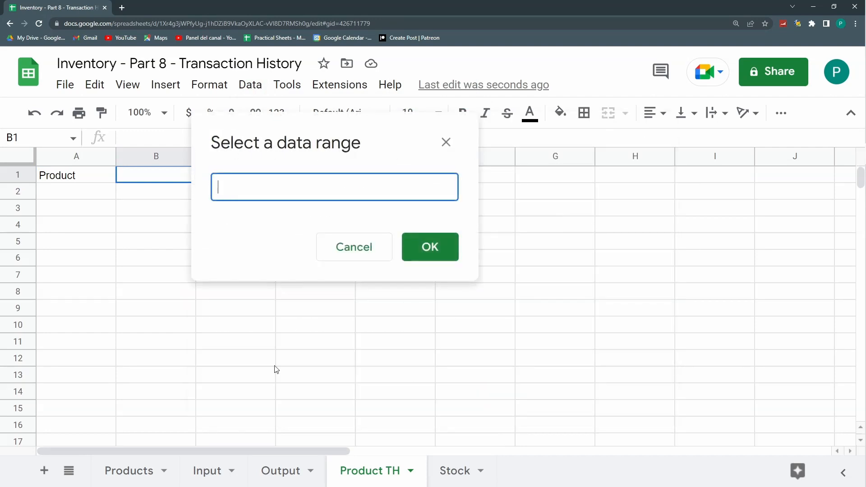
{"action": "left_click", "coordinate": [151, 481]}
{"action": "left_click", "coordinate": [127, 196]}
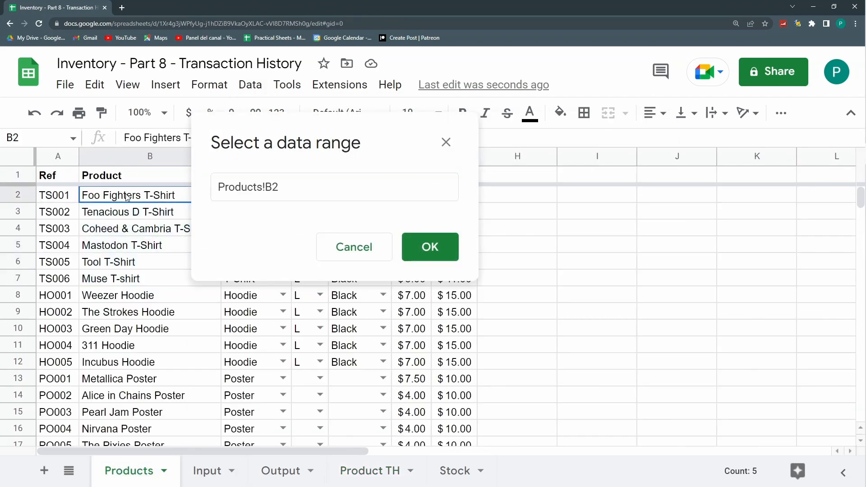
{"action": "left_click", "coordinate": [299, 188]}
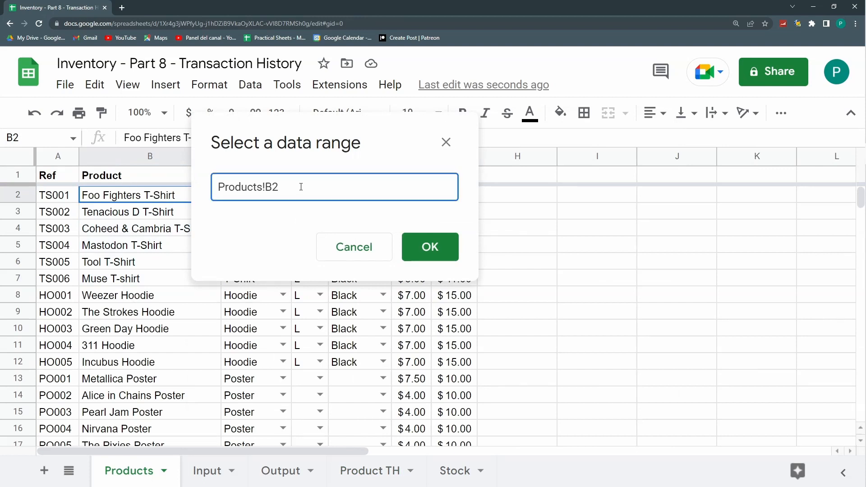
{"action": "type", "text": ":B"}
{"action": "left_click", "coordinate": [417, 235]}
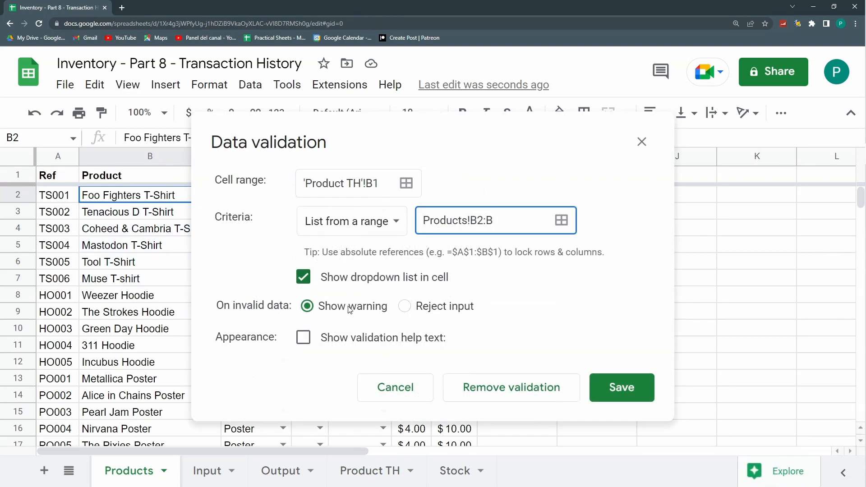
{"action": "left_click", "coordinate": [404, 307]}
{"action": "left_click", "coordinate": [622, 387]}
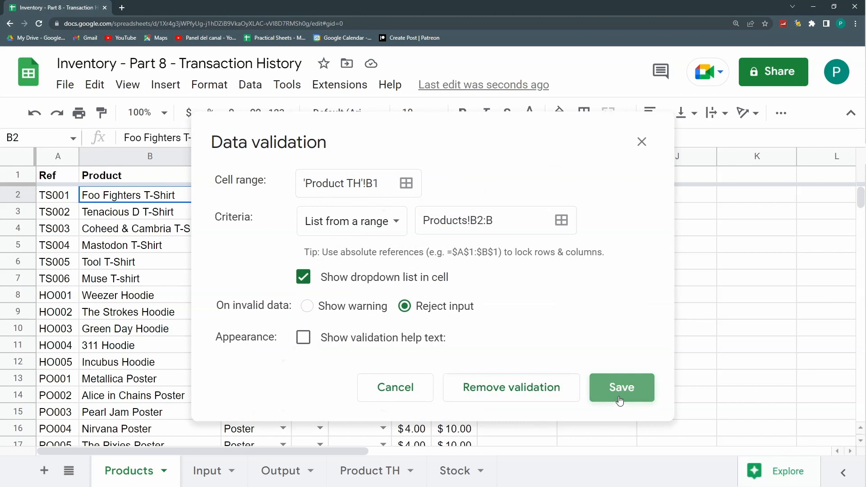
Step: Choose Tenacious D T-Shirt in the B1 dropdown of the Product TH sheet and widen column B
{"action": "left_click", "coordinate": [218, 470]}
{"action": "left_click", "coordinate": [370, 471]}
{"action": "left_click", "coordinate": [187, 174]}
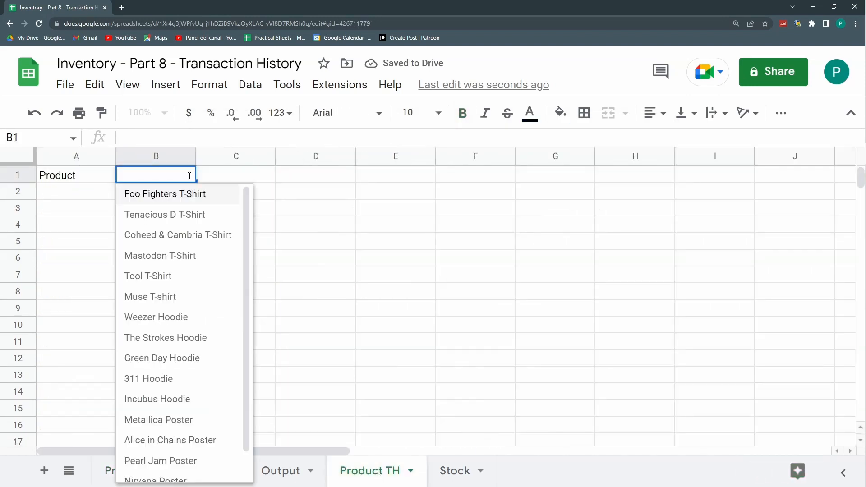
{"action": "left_click", "coordinate": [182, 214]}
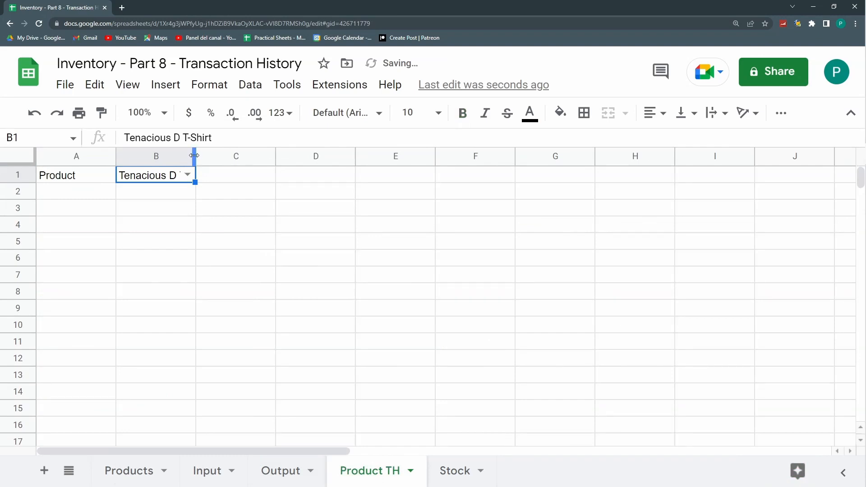
{"action": "left_click_drag", "start_coordinate": [197, 164], "coordinate": [225, 165]}
Step: Insert one empty column to the left of column A on the Product TH sheet
{"action": "left_click", "coordinate": [77, 217]}
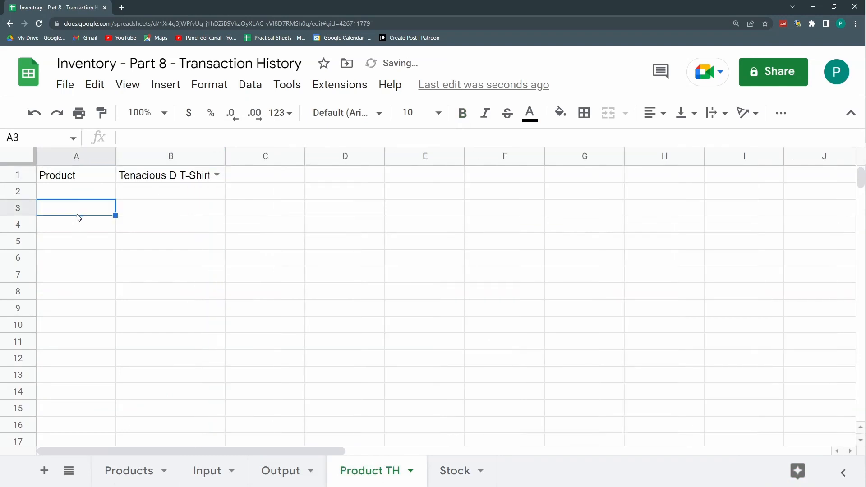
{"action": "left_click", "coordinate": [77, 155]}
{"action": "right_click", "coordinate": [77, 155]}
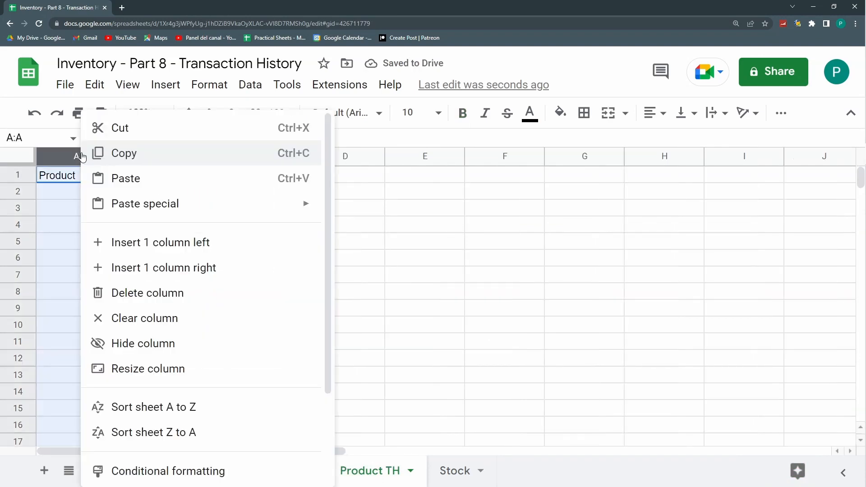
{"action": "left_click", "coordinate": [144, 247]}
Step: Enter the label Ref in cell B2, below the Product label
{"action": "left_click", "coordinate": [149, 206]}
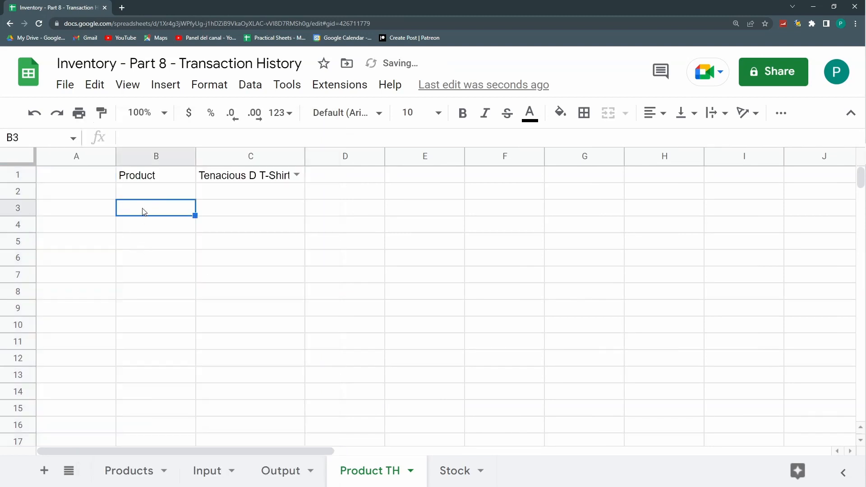
{"action": "left_click", "coordinate": [156, 192]}
{"action": "type", "text": "Ref"}
{"action": "key", "text": "Tab"}
{"action": "type", "text": "="}
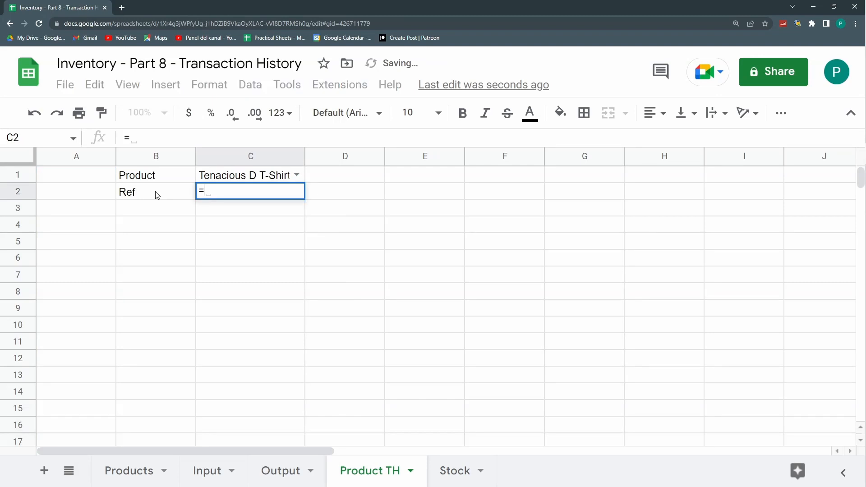
{"action": "type", "text": "VLO"}
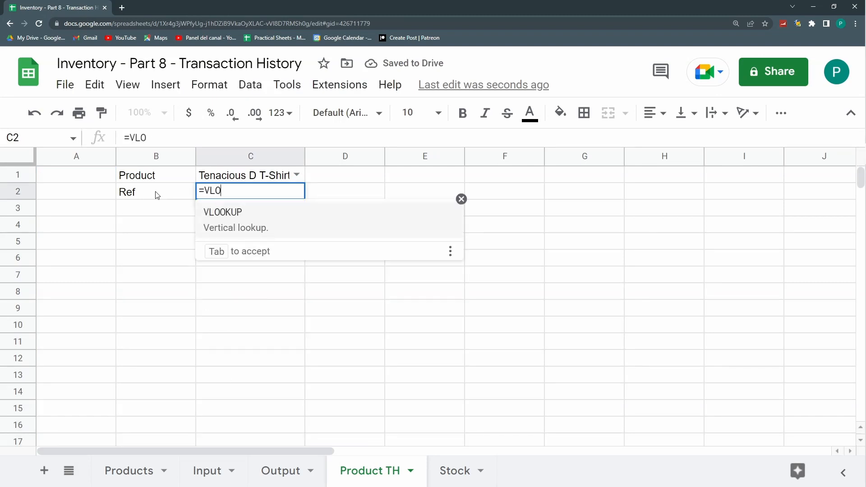
{"action": "key", "text": "Tab"}
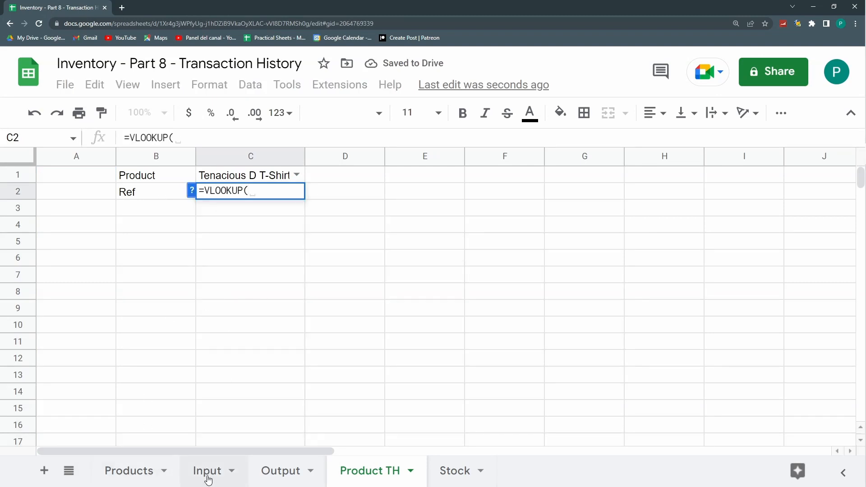
{"action": "left_click", "coordinate": [206, 474]}
{"action": "left_click", "coordinate": [163, 475]}
{"action": "left_click", "coordinate": [338, 473]}
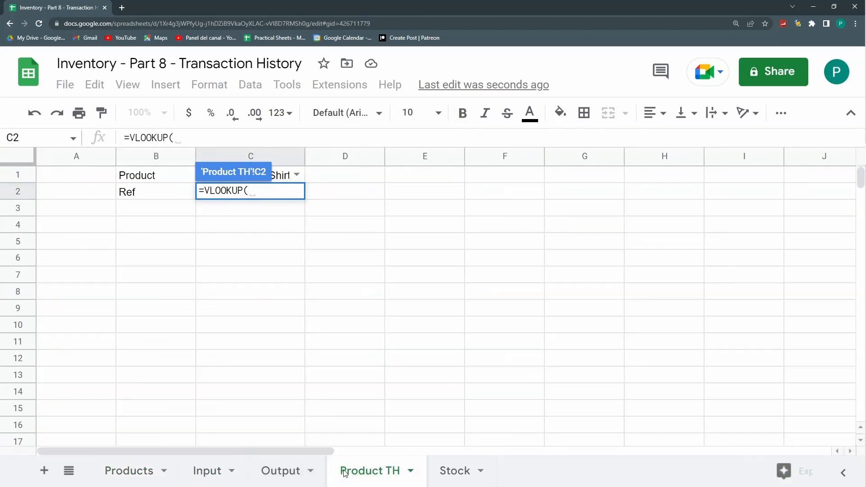
{"action": "left_click", "coordinate": [284, 176]}
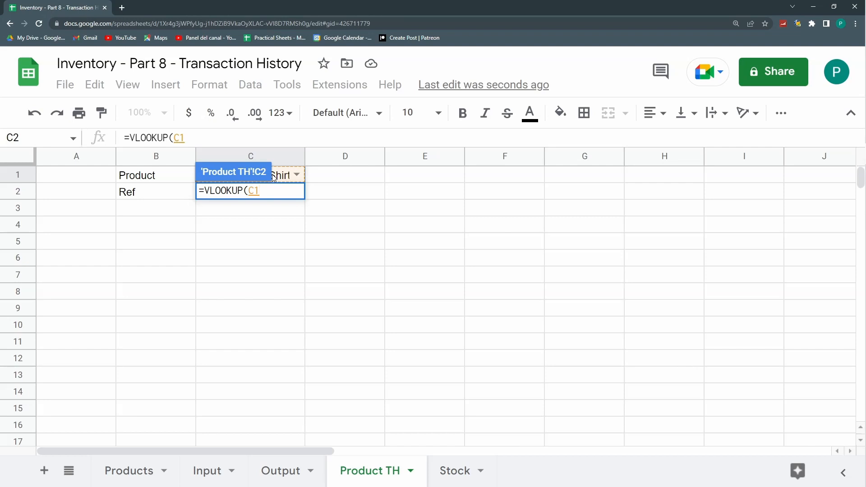
{"action": "type", "text": ","}
{"action": "key", "text": "Escape"}
Step: Begin a VLOOKUP formula in cell C2 of Product TH with the chosen product in C1 as the search key
{"action": "left_click", "coordinate": [140, 112]}
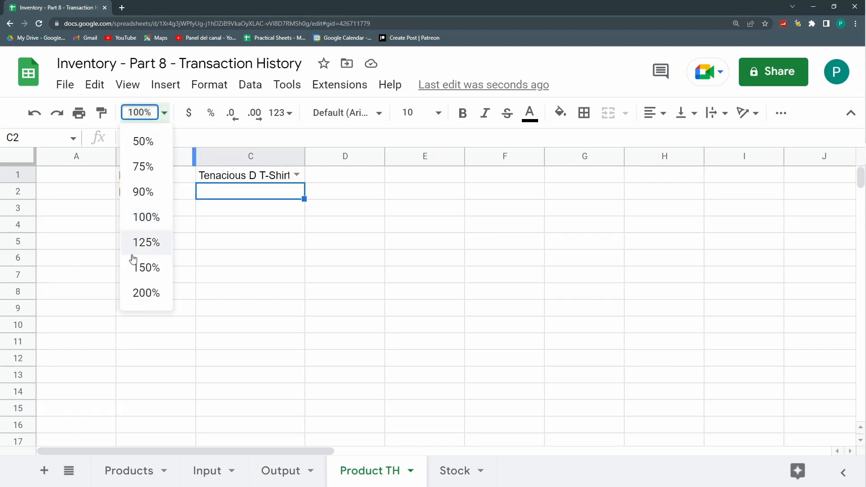
{"action": "left_click", "coordinate": [248, 227]}
{"action": "key", "text": "ctrl+plus"}
{"action": "key", "text": "ctrl+plus"}
{"action": "key", "text": "ctrl+plus"}
{"action": "key", "text": "ctrl+plus"}
{"action": "key", "text": "ctrl+plus"}
{"action": "key", "text": "ctrl+plus"}
{"action": "left_click", "coordinate": [343, 253]}
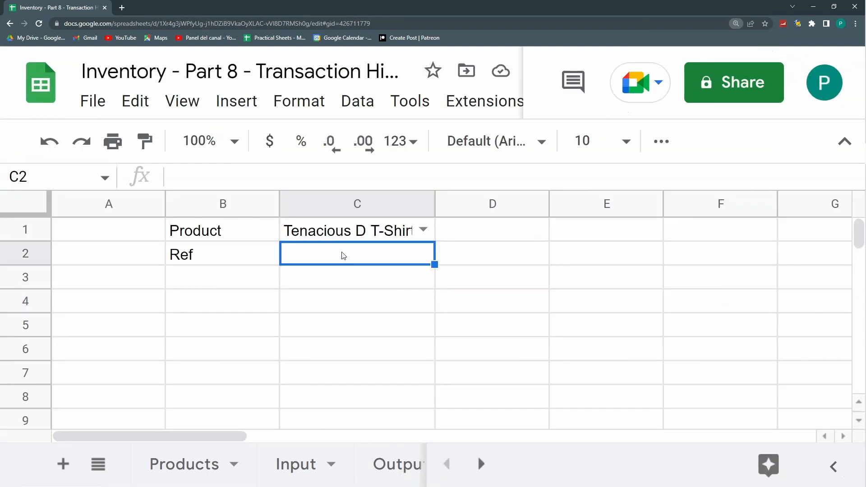
{"action": "type", "text": "=VLOOKUP("}
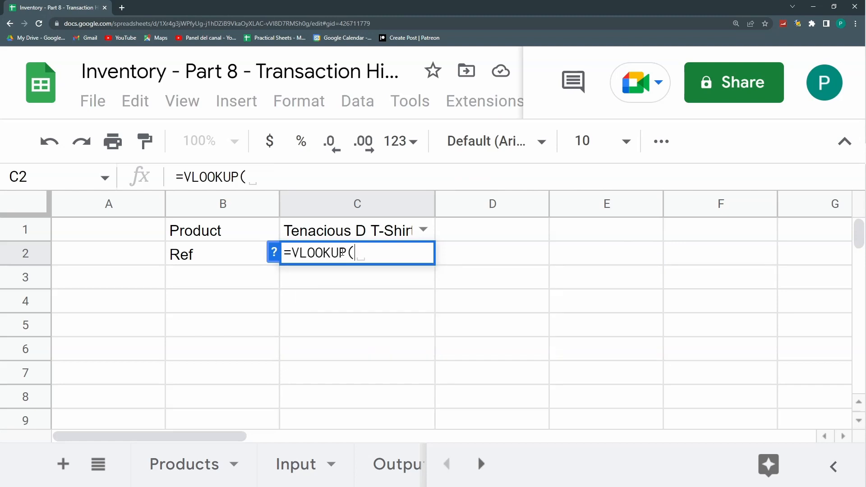
{"action": "left_click", "coordinate": [374, 238]}
{"action": "type", "text": ","}
Step: Complete the VLOOKUP with range {Products!B:B,Products!A:A}, index 2 and exact match 0, and fit column C to its contents
{"action": "left_click", "coordinate": [188, 463]}
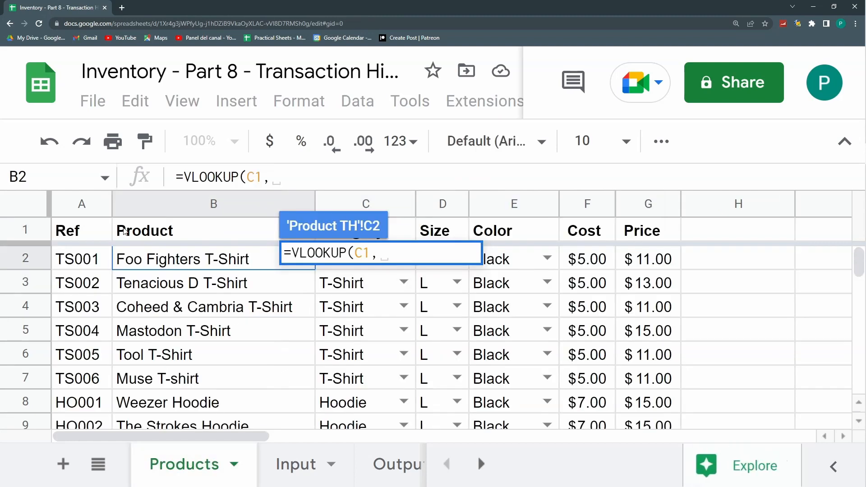
{"action": "left_click", "coordinate": [288, 176]}
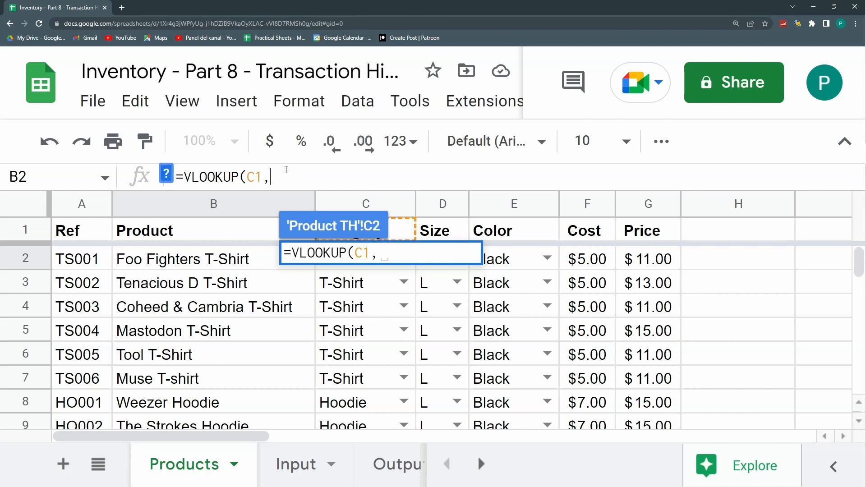
{"action": "type", "text": "{"}
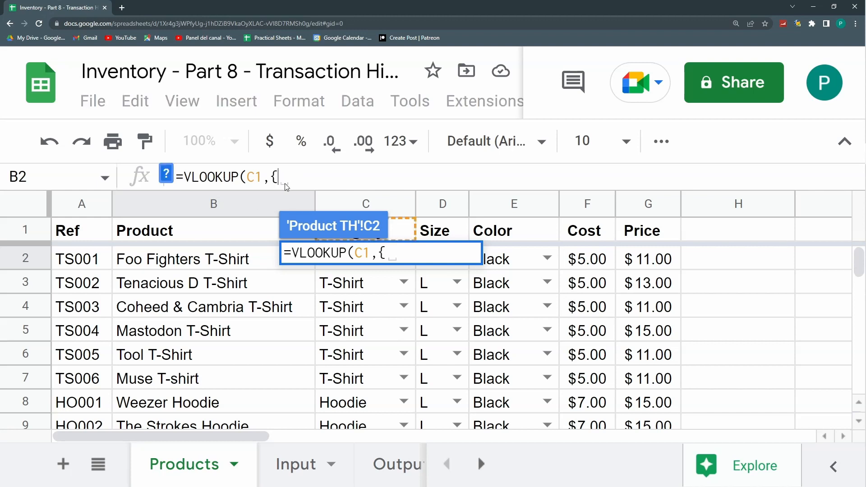
{"action": "left_click", "coordinate": [223, 205]}
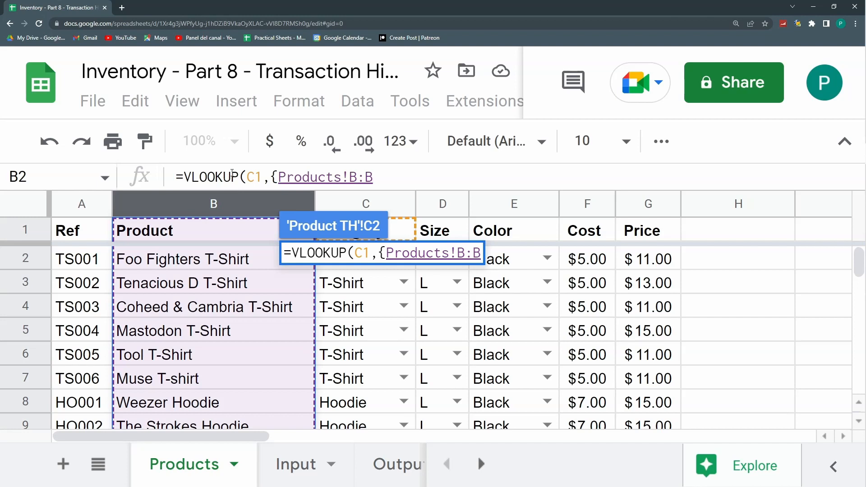
{"action": "type", "text": ","}
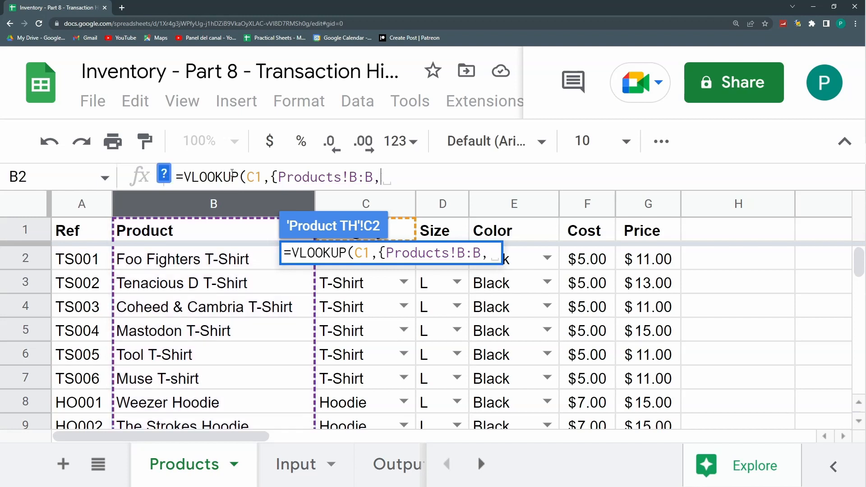
{"action": "left_click", "coordinate": [81, 204]}
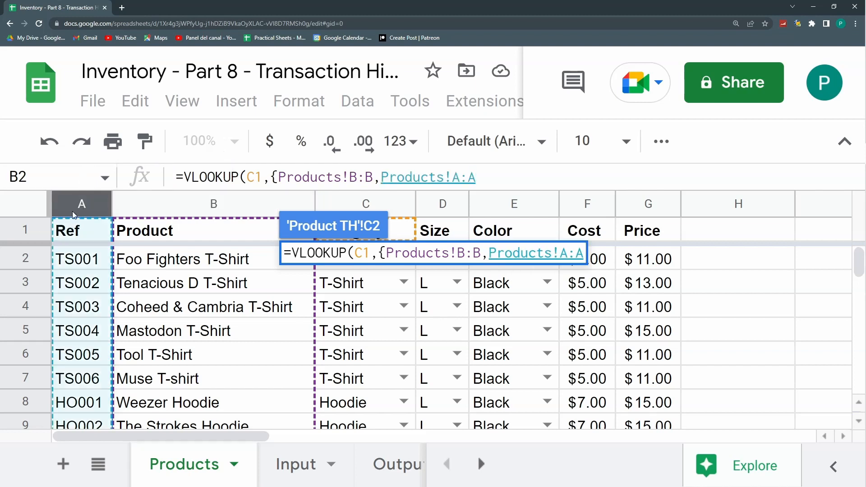
{"action": "type", "text": "}"}
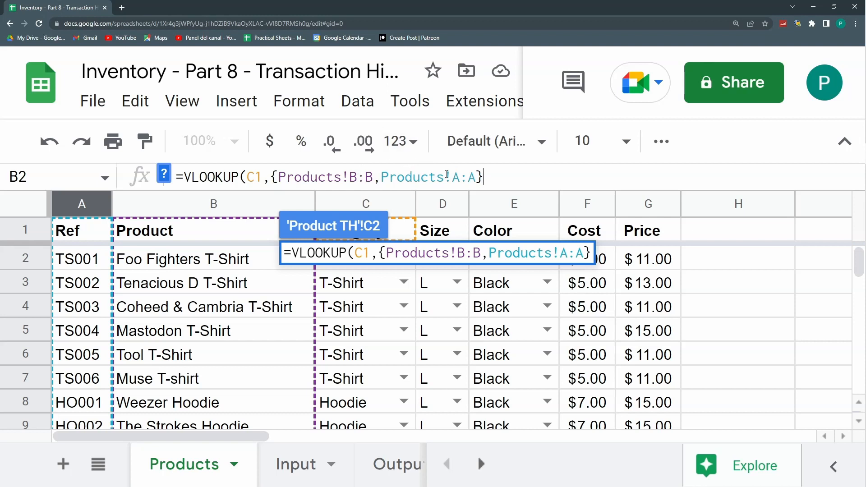
{"action": "type", "text": ",2,0"}
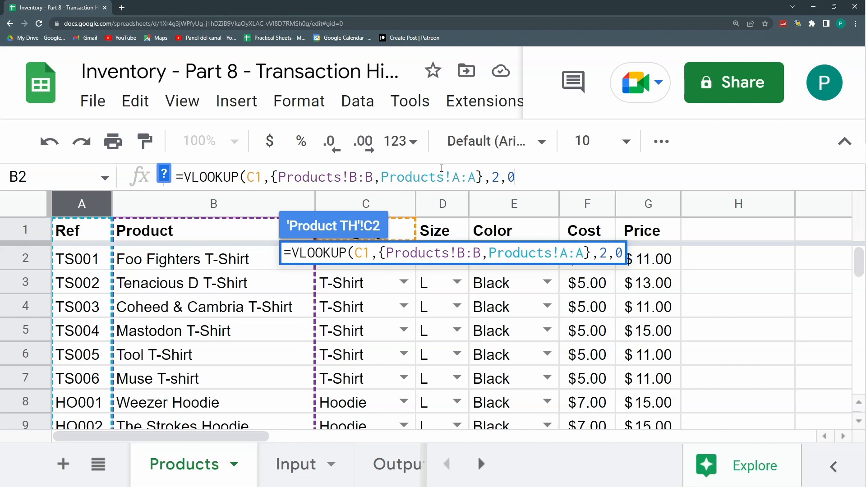
{"action": "type", "text": ")"}
{"action": "key", "text": "Return"}
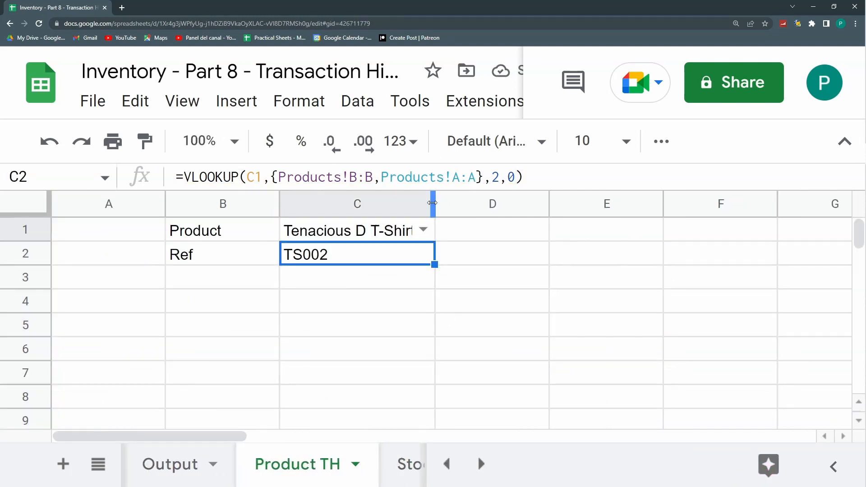
{"action": "double_click", "coordinate": [434, 204]}
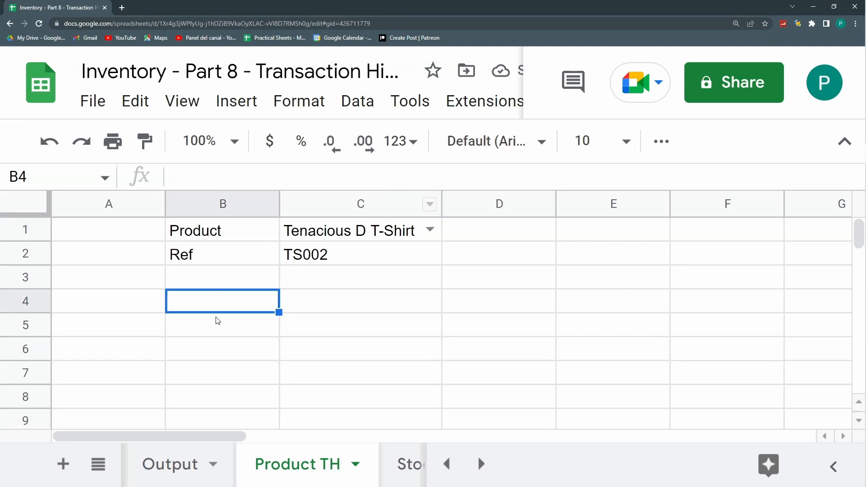
Step: Review the Size and Color columns on the Products sheet, and return to the Ref row B2:C2 on Product TH
{"action": "key", "text": "ctrl+shift+Page_Up"}
{"action": "left_click", "coordinate": [446, 464]}
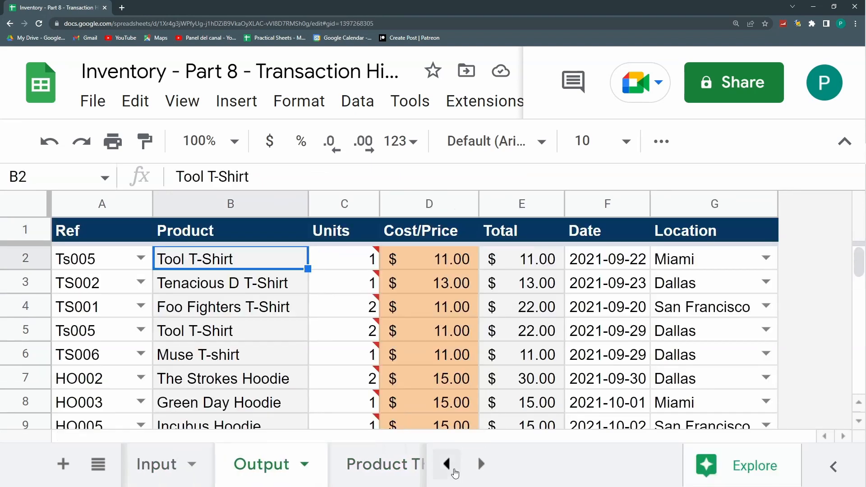
{"action": "left_click", "coordinate": [447, 463]}
{"action": "left_click", "coordinate": [189, 471]}
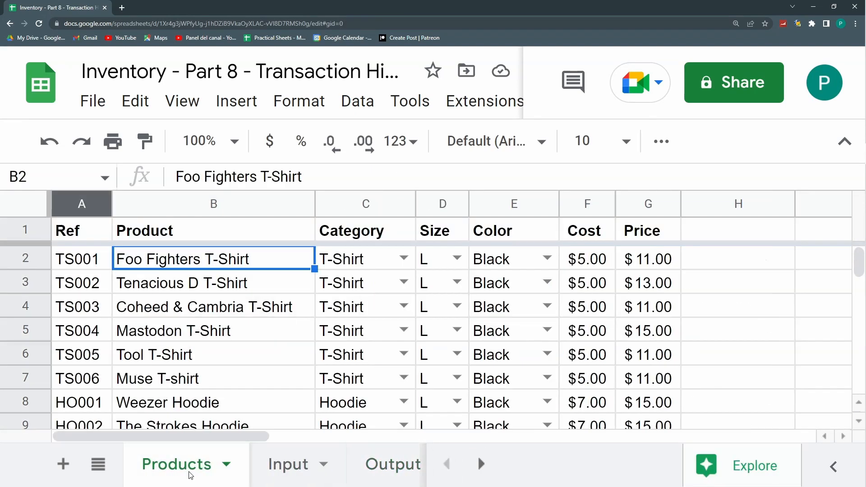
{"action": "left_click", "coordinate": [441, 264]}
{"action": "left_click", "coordinate": [501, 264]}
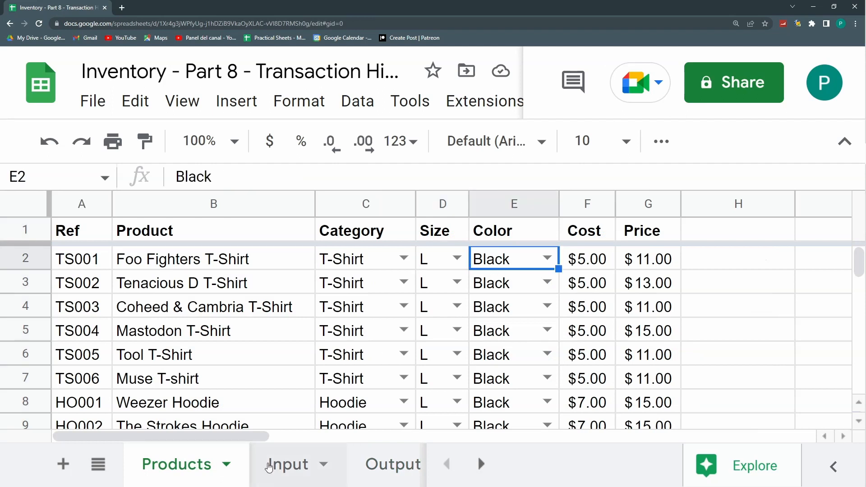
{"action": "left_click", "coordinate": [269, 467]}
{"action": "left_click", "coordinate": [217, 471]}
{"action": "left_click", "coordinate": [479, 460]}
{"action": "left_click", "coordinate": [480, 460]}
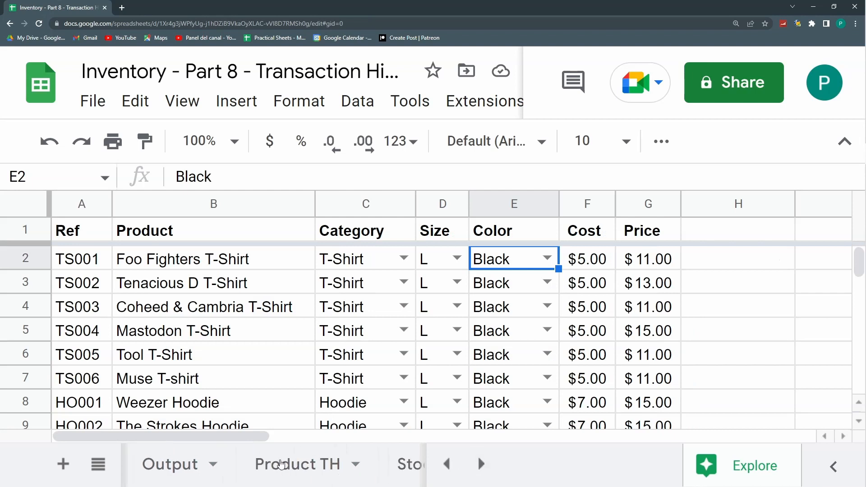
{"action": "left_click", "coordinate": [282, 463]}
{"action": "left_click_drag", "start_coordinate": [266, 257], "coordinate": [322, 261]}
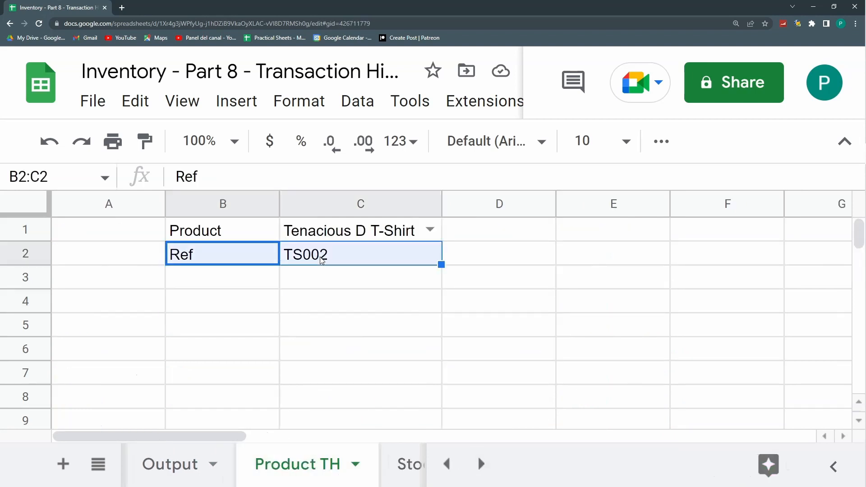
Step: Enter the labels Size in cell E1 and Color in cell E2 of Product TH
{"action": "left_click", "coordinate": [322, 260]}
{"action": "left_click", "coordinate": [265, 283]}
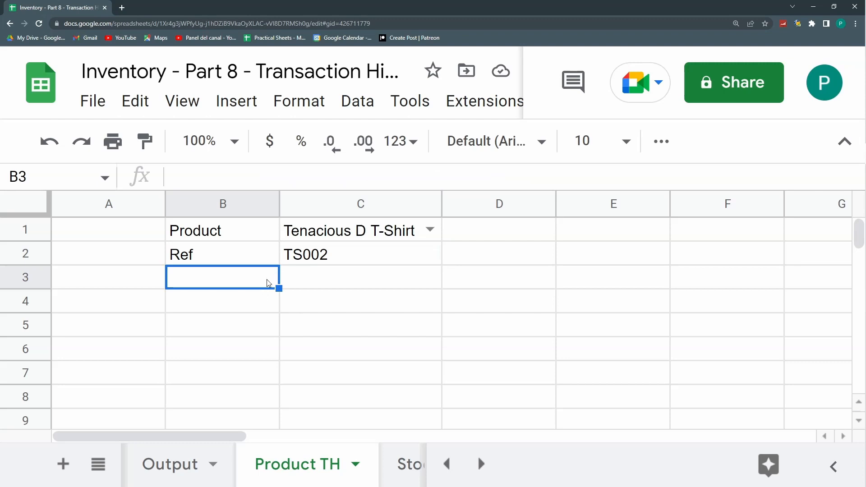
{"action": "key", "text": "Up"}
{"action": "key", "text": "Up"}
{"action": "key", "text": "Right"}
{"action": "key", "text": "Right"}
{"action": "key", "text": "Right"}
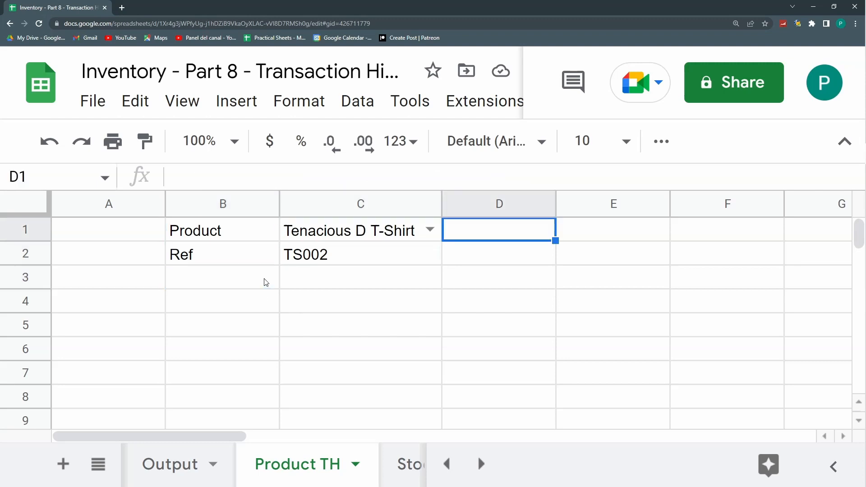
{"action": "type", "text": "Size"}
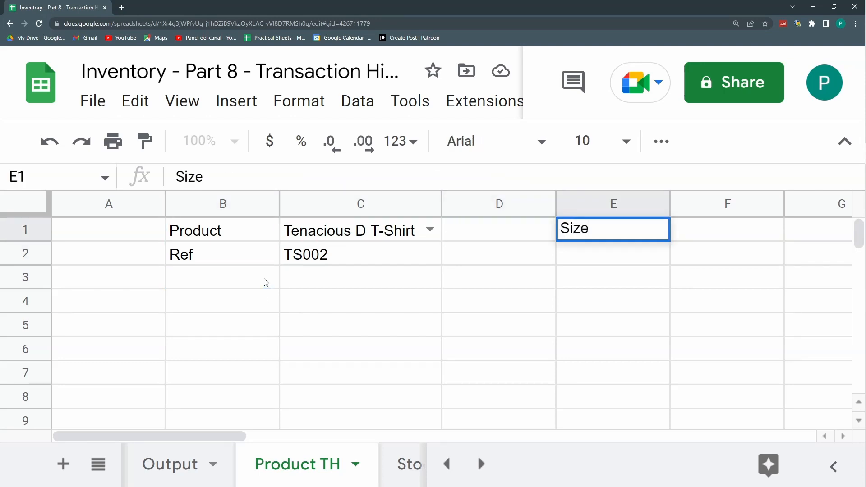
{"action": "key", "text": "Return"}
{"action": "type", "text": "Color"}
{"action": "key", "text": "Tab"}
Step: Begin a VLOOKUP formula in F1 beside the Size label, with the chosen product in C1 as the search key
{"action": "key", "text": "Up"}
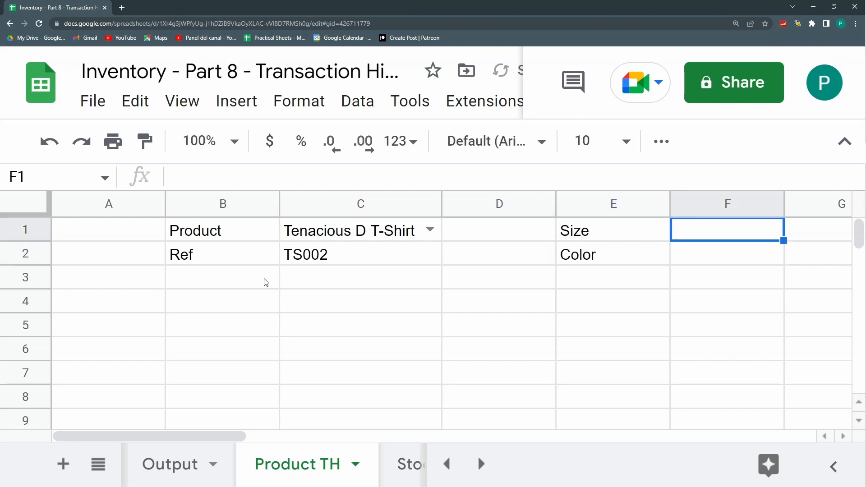
{"action": "type", "text": "="}
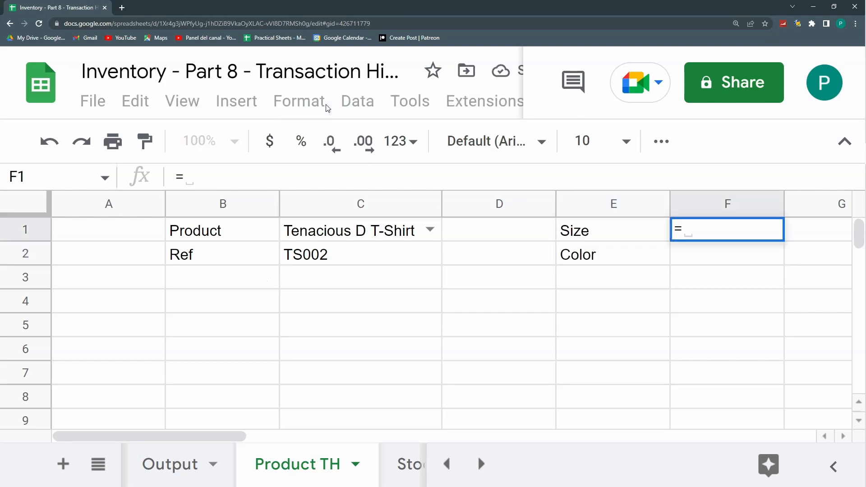
{"action": "type", "text": "vloo"}
{"action": "key", "text": "Tab"}
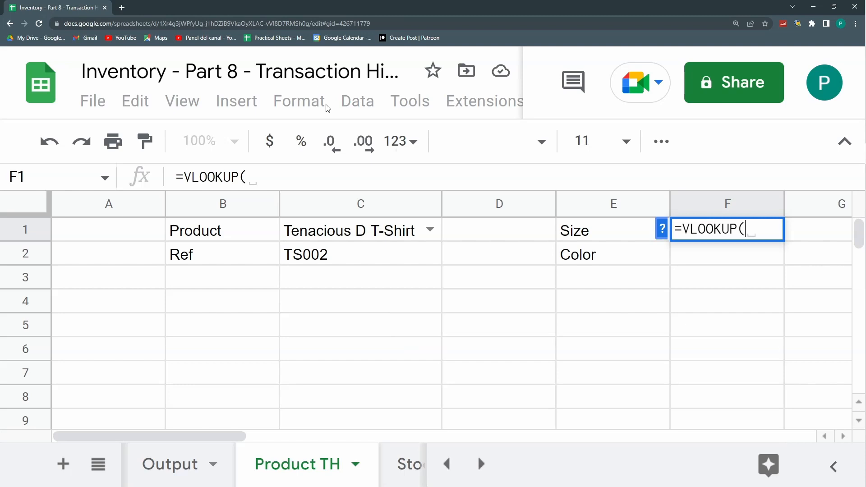
{"action": "left_click", "coordinate": [315, 229]}
{"action": "type", "text": ","}
Step: Complete the Size VLOOKUP with range Products!B:G, column index 3 and exact match 0
{"action": "left_click", "coordinate": [448, 463]}
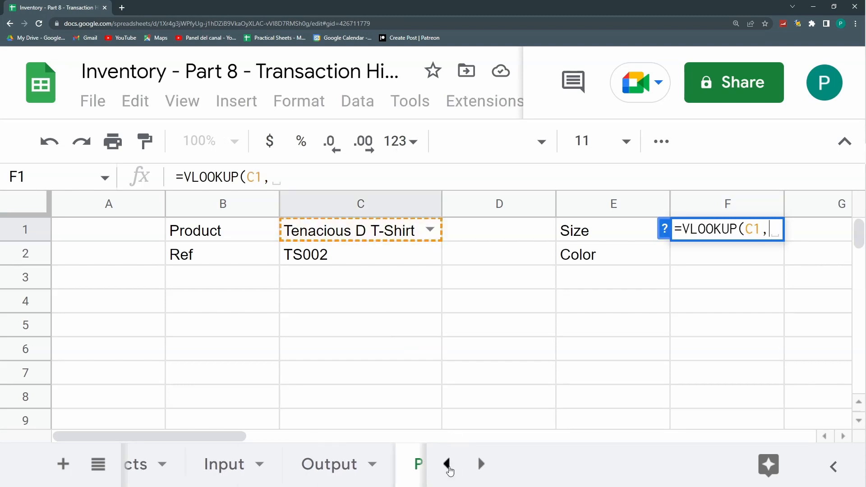
{"action": "left_click", "coordinate": [176, 465]}
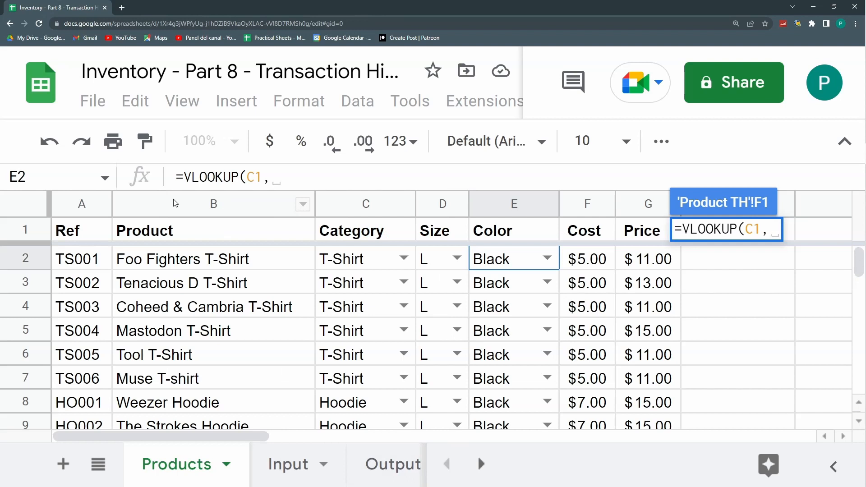
{"action": "left_click", "coordinate": [198, 201]}
{"action": "left_click_drag", "start_coordinate": [198, 201], "coordinate": [660, 198]}
{"action": "type", "text": ","}
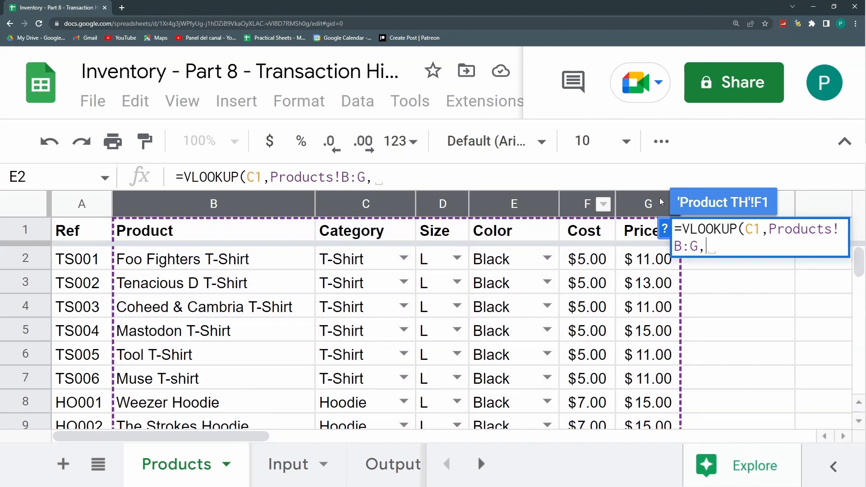
{"action": "type", "text": "3,0)"}
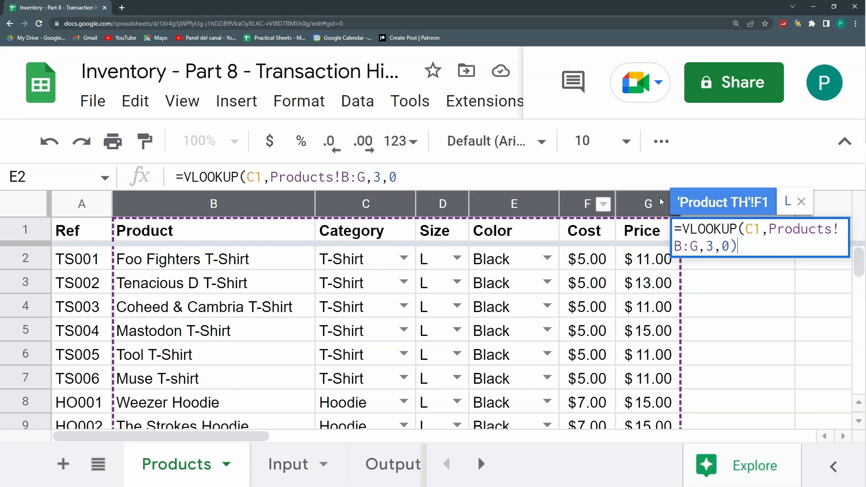
{"action": "key", "text": "Return"}
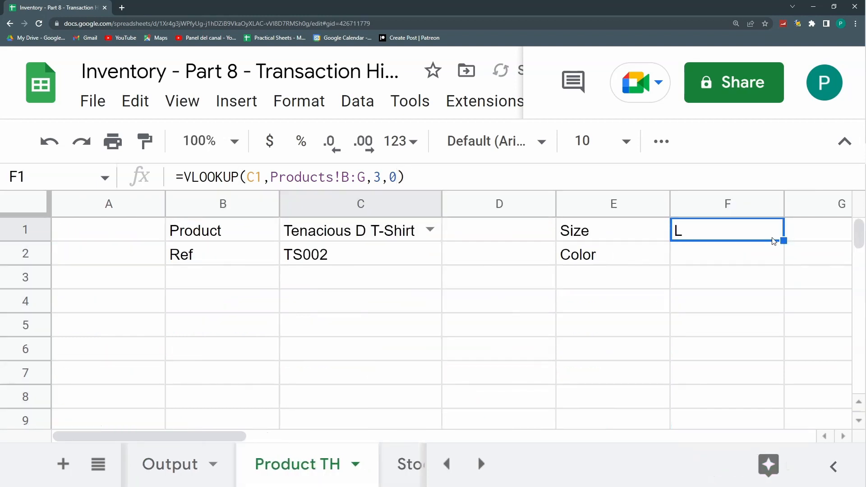
Step: Copy the text of the Size formula in F1 into cell F2 beside the Color label
{"action": "left_click_drag", "start_coordinate": [404, 177], "coordinate": [131, 198]}
{"action": "key", "text": "ctrl+c"}
{"action": "key", "text": "Escape"}
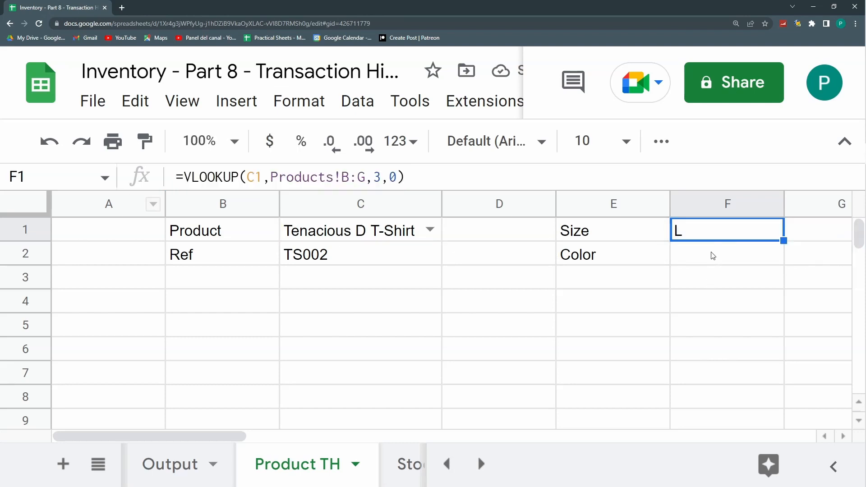
{"action": "left_click", "coordinate": [713, 254]}
{"action": "double_click", "coordinate": [712, 254]}
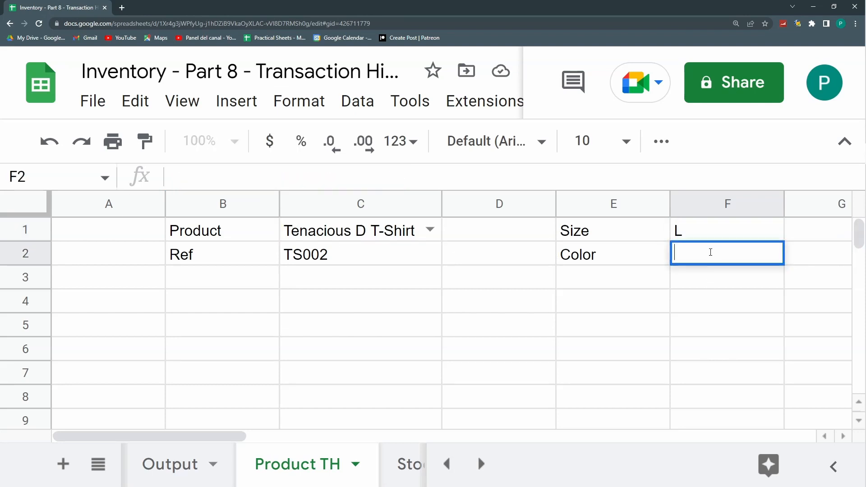
{"action": "key", "text": "ctrl+v"}
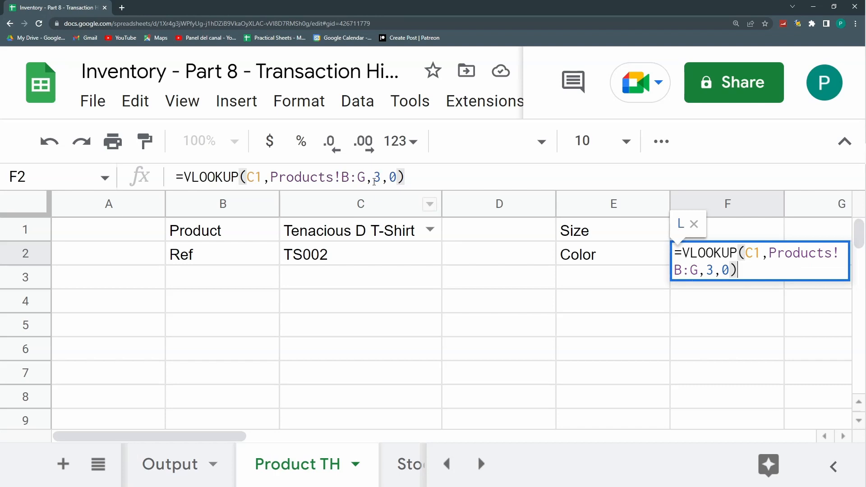
Step: Set the column index of the F2 formula to 4, and fit columns E and F to their contents
{"action": "double_click", "coordinate": [385, 176]}
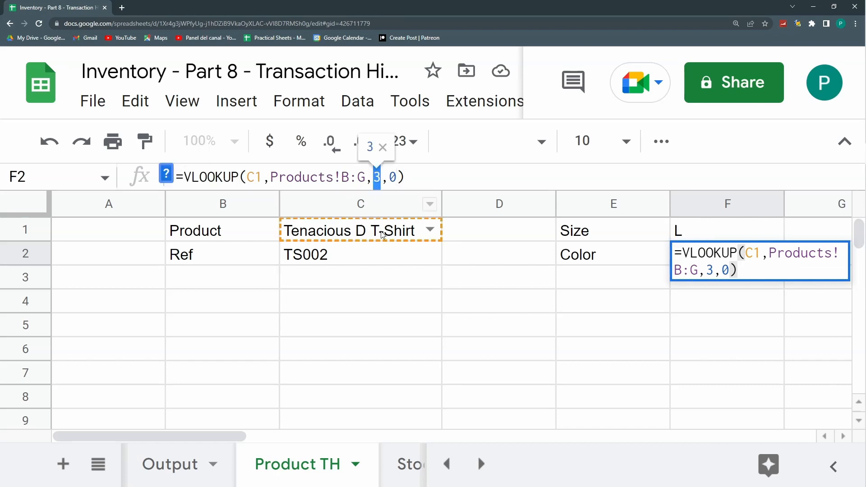
{"action": "type", "text": "4"}
{"action": "key", "text": "Return"}
{"action": "key", "text": "Up"}
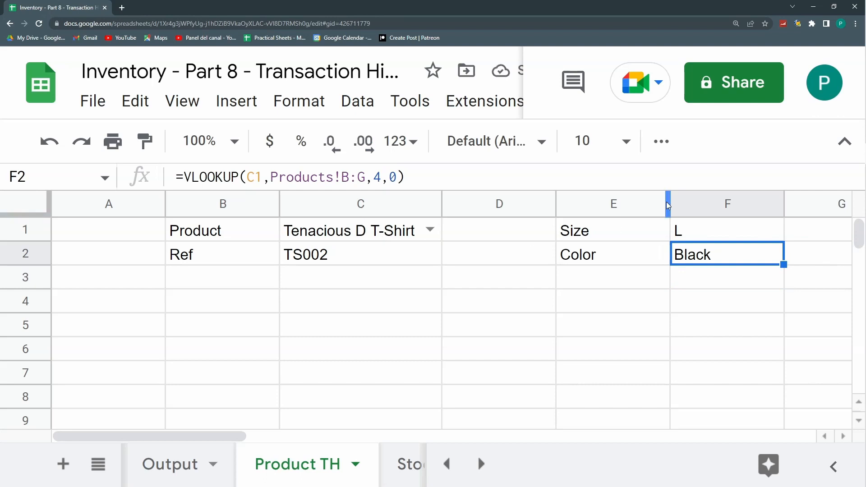
{"action": "double_click", "coordinate": [670, 204]}
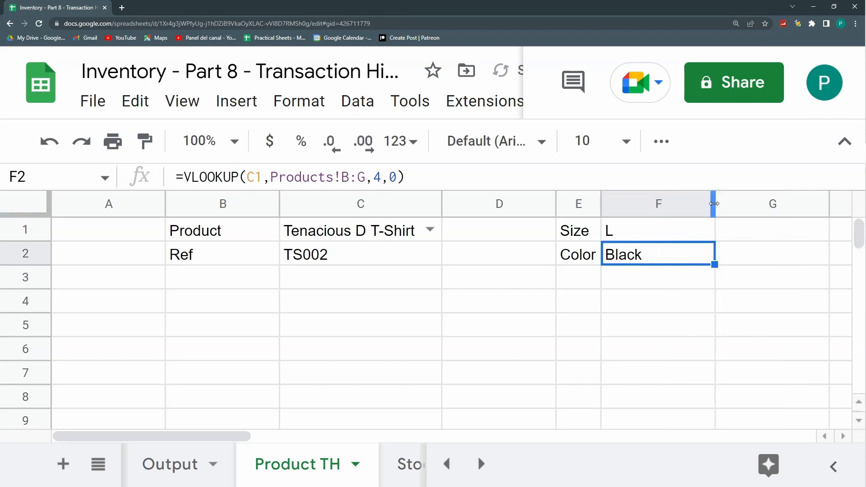
{"action": "double_click", "coordinate": [714, 204]}
Step: Enter the labels Current Stock in cell B4 and Valued at in cell B5
{"action": "left_click", "coordinate": [240, 310]}
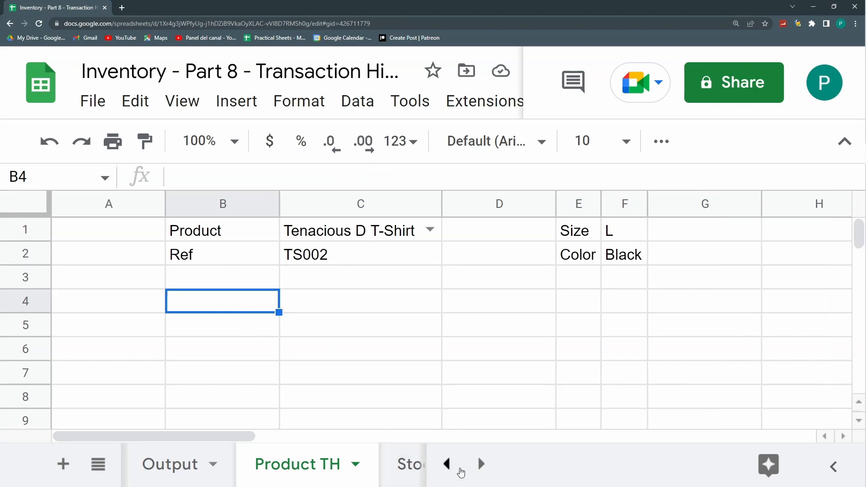
{"action": "left_click", "coordinate": [481, 464]}
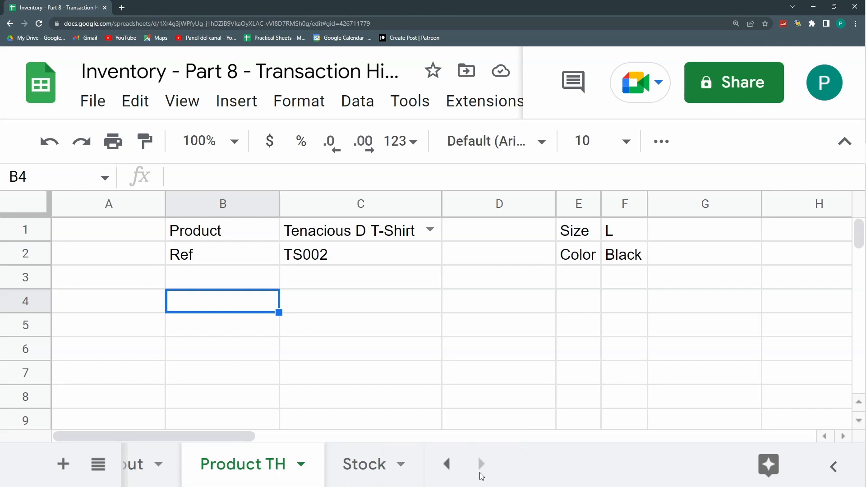
{"action": "left_click", "coordinate": [448, 465]}
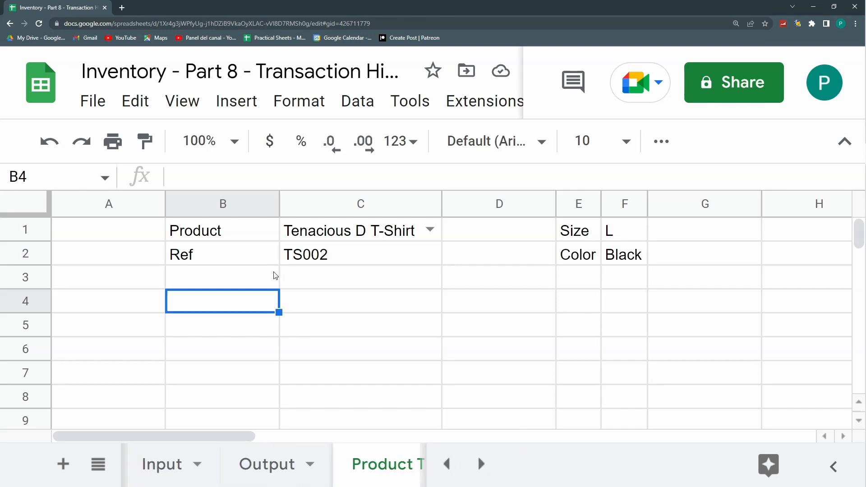
{"action": "left_click", "coordinate": [267, 282]}
{"action": "left_click", "coordinate": [264, 300]}
{"action": "type", "text": "Current Stock"}
{"action": "key", "text": "Tab"}
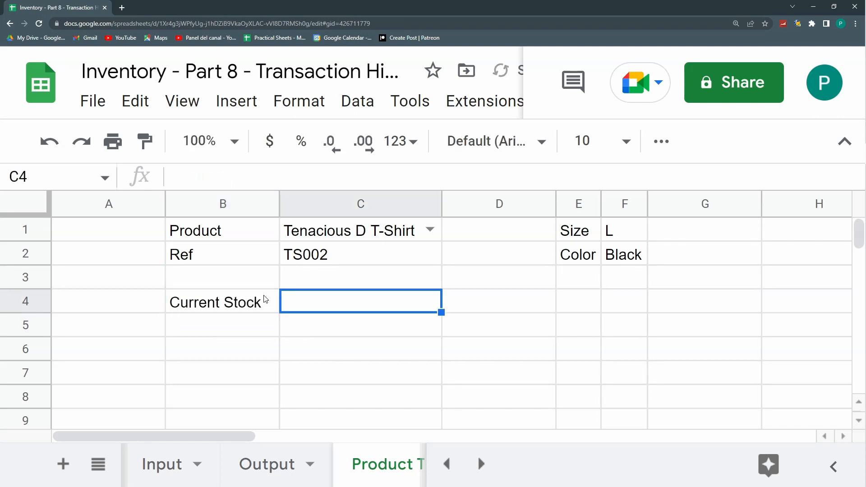
{"action": "left_click", "coordinate": [248, 326]}
{"action": "type", "text": "Valued at"}
{"action": "key", "text": "Tab"}
Step: Begin a VLOOKUP formula in C4 beside Current Stock, using the chosen product in C1 as the search key
{"action": "key", "text": "Up"}
{"action": "type", "text": "="}
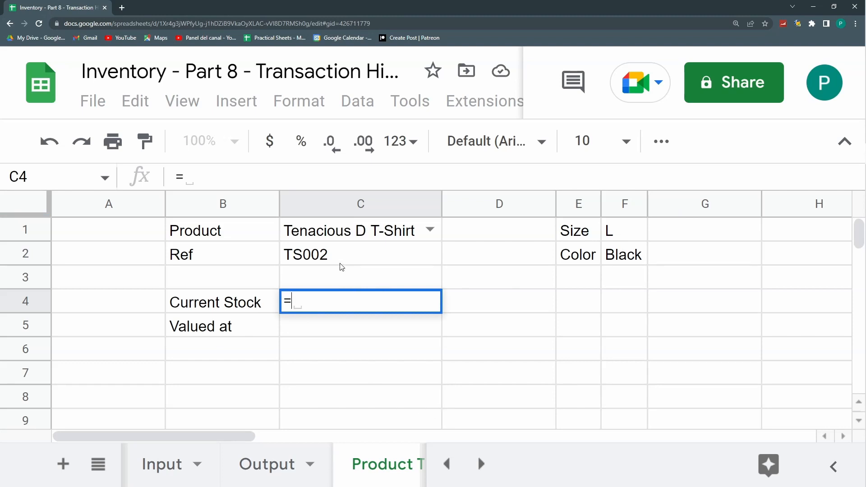
{"action": "type", "text": "vl"}
{"action": "key", "text": "Tab"}
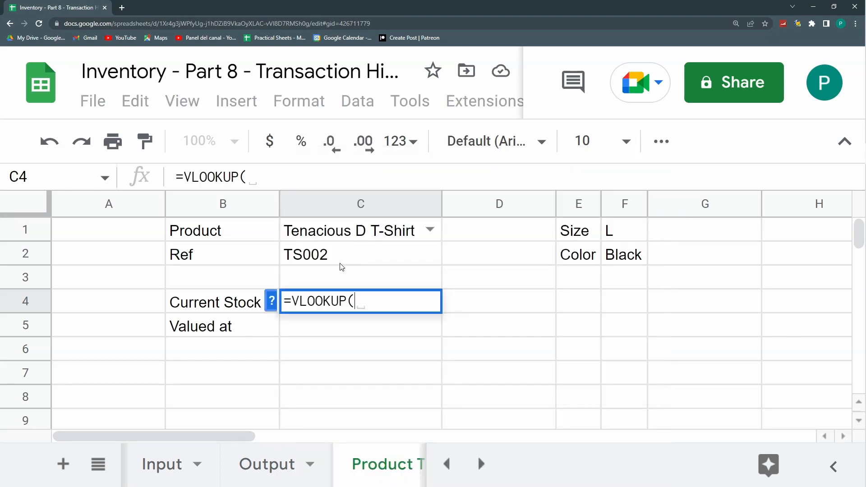
{"action": "left_click", "coordinate": [346, 230]}
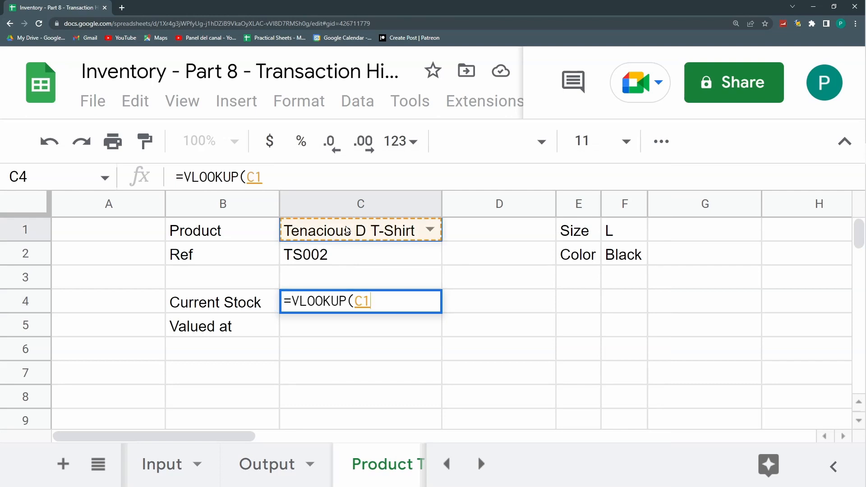
{"action": "type", "text": ";"}
Step: Complete the Current Stock VLOOKUP with the open-ended range Stock!B1:Z, column index 23 and exact match 0
{"action": "left_click", "coordinate": [481, 464]}
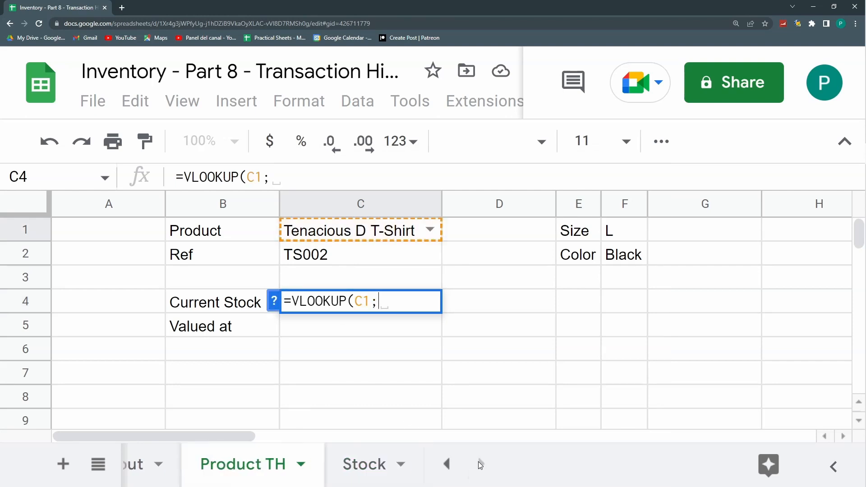
{"action": "left_click", "coordinate": [359, 471]}
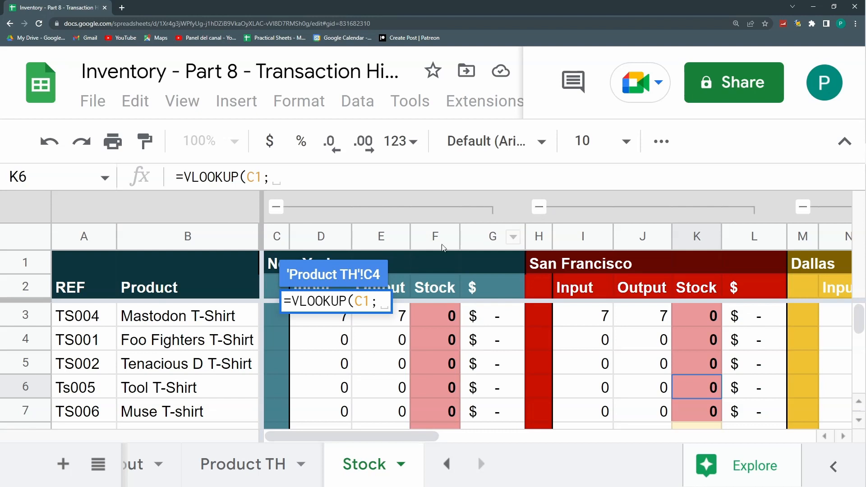
{"action": "left_click_drag", "start_coordinate": [188, 236], "coordinate": [381, 236]}
{"action": "left_click_drag", "start_coordinate": [442, 219], "coordinate": [351, 411]}
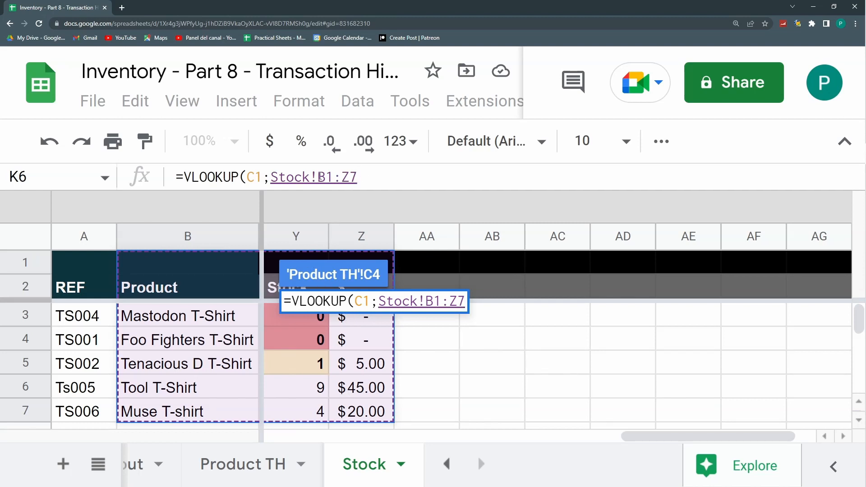
{"action": "left_click", "coordinate": [372, 180]}
{"action": "key", "text": "BackSpace"}
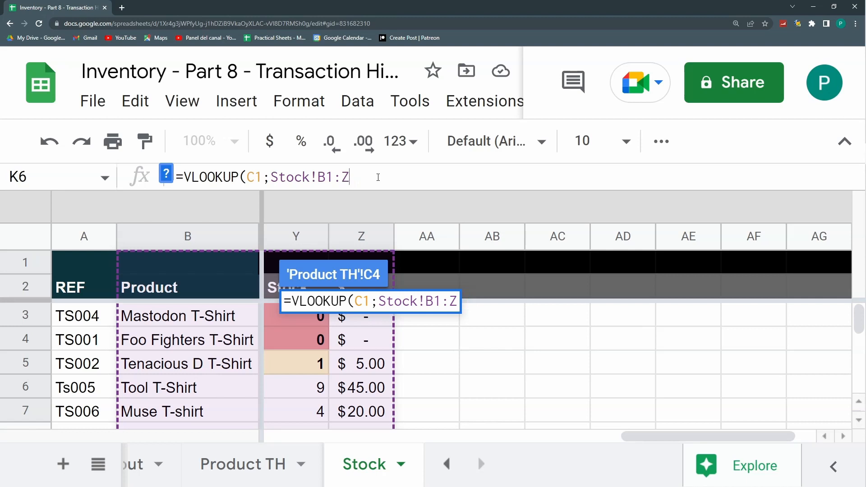
{"action": "type", "text": ";"}
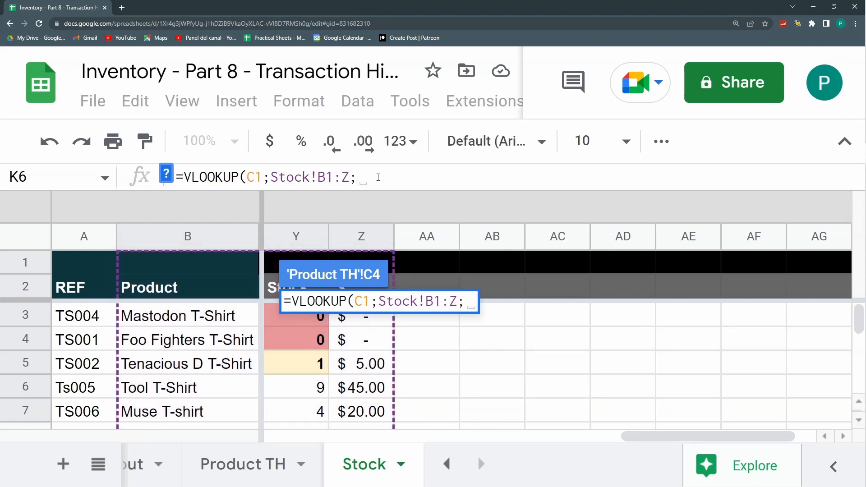
{"action": "type", "text": "23,0)"}
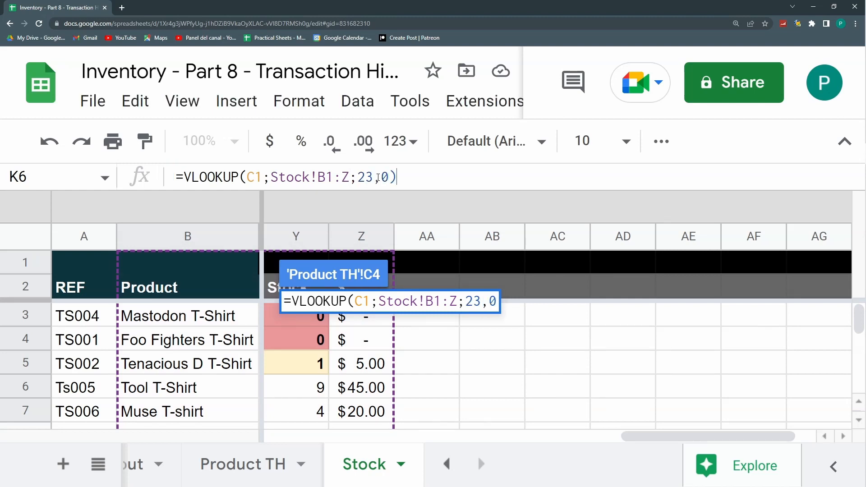
{"action": "key", "text": "Return"}
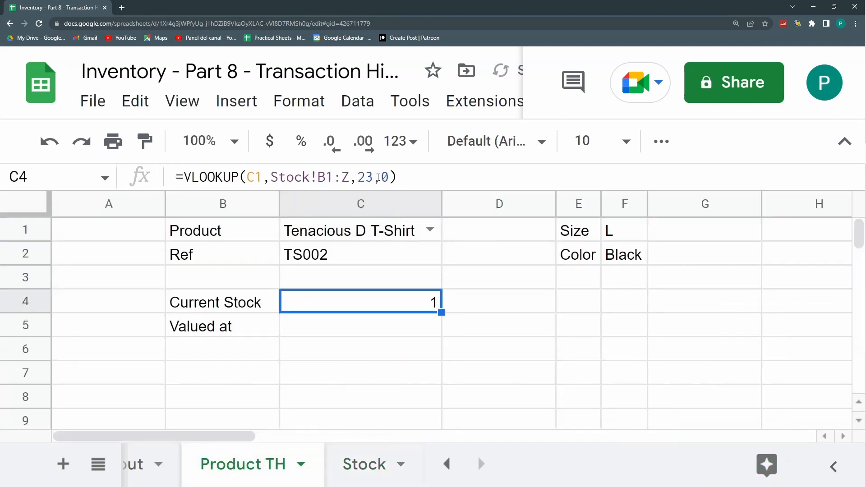
Step: Check the Tenacious D T-Shirt's total stock in column Y of the Stock sheet and return to Product TH
{"action": "left_click", "coordinate": [367, 463]}
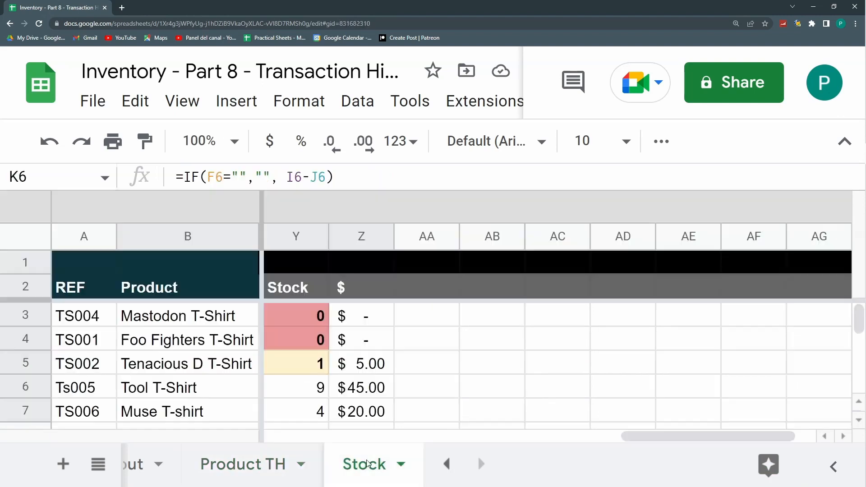
{"action": "left_click", "coordinate": [312, 369]}
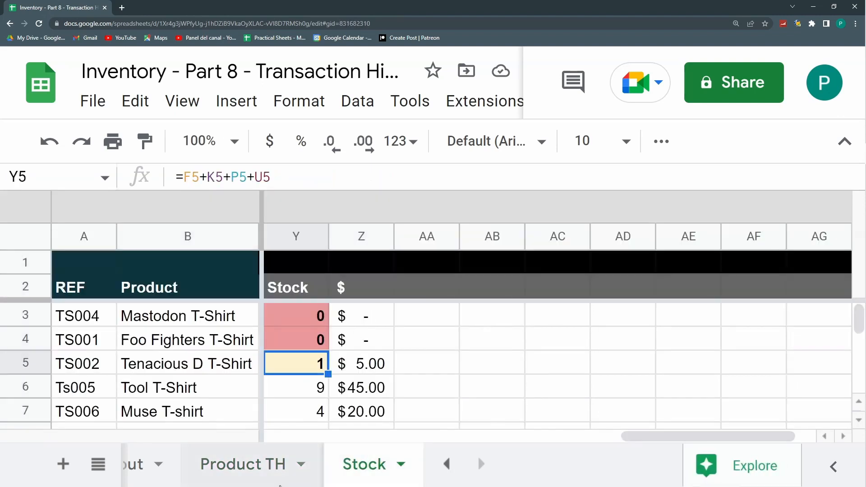
{"action": "left_click", "coordinate": [241, 469]}
Step: Copy the Current Stock VLOOKUP formula into C5 beside Valued at and change its column index to 24
{"action": "left_click_drag", "start_coordinate": [420, 169], "coordinate": [162, 185]}
{"action": "key", "text": "ctrl+c"}
{"action": "key", "text": "Escape"}
{"action": "left_click", "coordinate": [306, 326]}
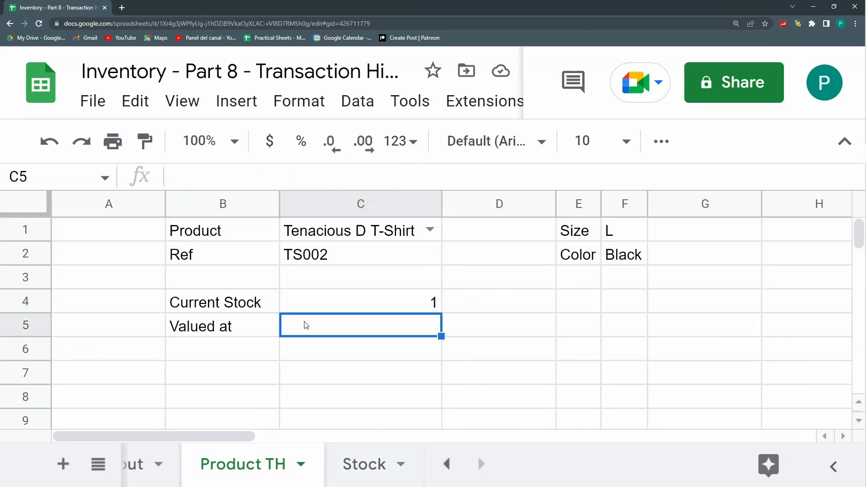
{"action": "key", "text": "ctrl+v"}
{"action": "left_click", "coordinate": [374, 177]}
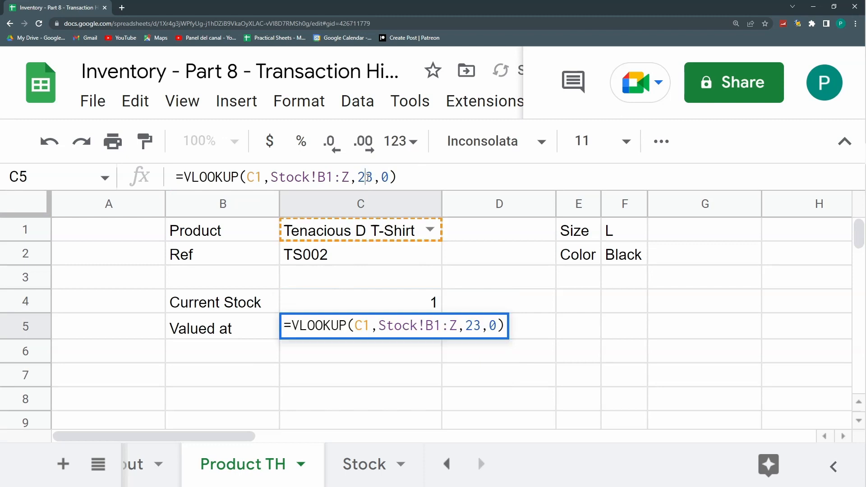
{"action": "key", "text": "shift+Left"}
{"action": "type", "text": "4"}
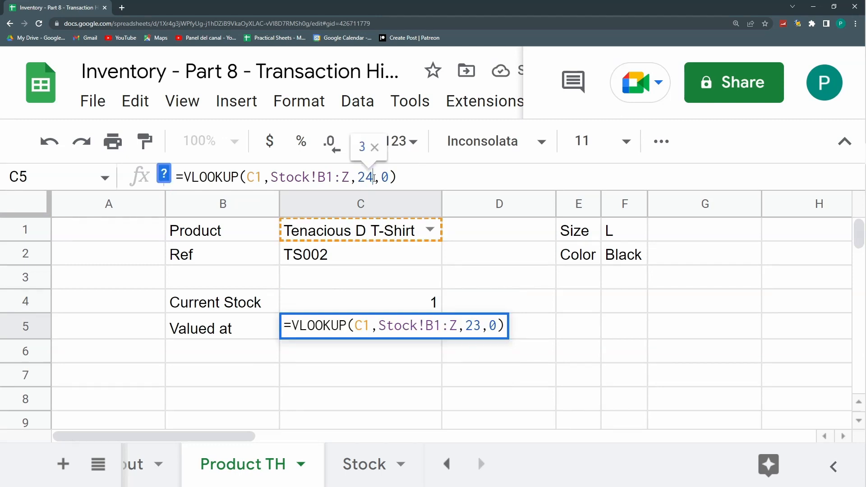
{"action": "key", "text": "Return"}
Step: Check the formulas in C4 and C5 against the Total columns of the Stock sheet and return to Product TH
{"action": "double_click", "coordinate": [376, 334]}
{"action": "left_click", "coordinate": [394, 400]}
{"action": "left_click", "coordinate": [411, 316]}
{"action": "left_click", "coordinate": [396, 308]}
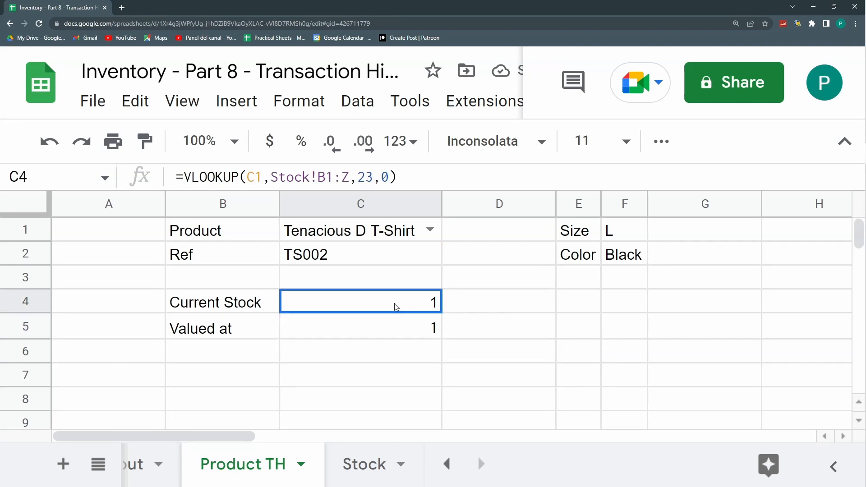
{"action": "left_click", "coordinate": [390, 332]}
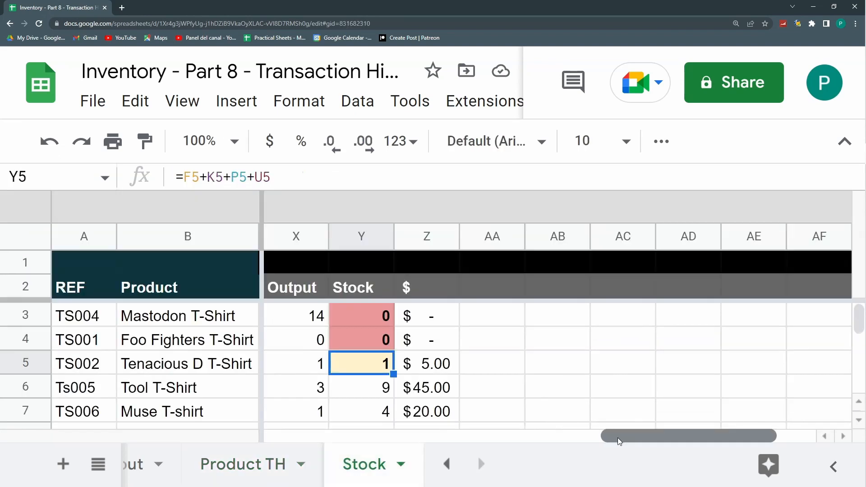
{"action": "left_click_drag", "start_coordinate": [618, 438], "coordinate": [602, 446]}
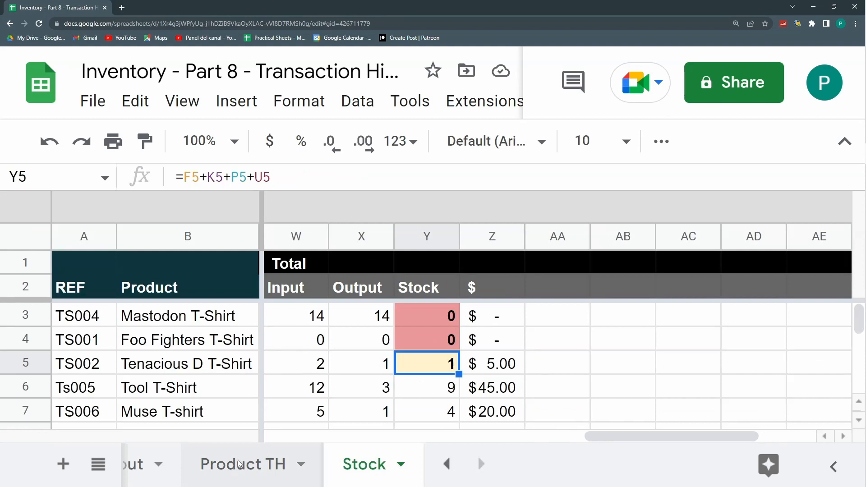
{"action": "left_click", "coordinate": [253, 457]}
Step: Set the column index of the Current Stock formula in C4 to 24 and make C5 return the Stock sheet's $ column
{"action": "left_click", "coordinate": [380, 310]}
{"action": "left_click", "coordinate": [373, 177]}
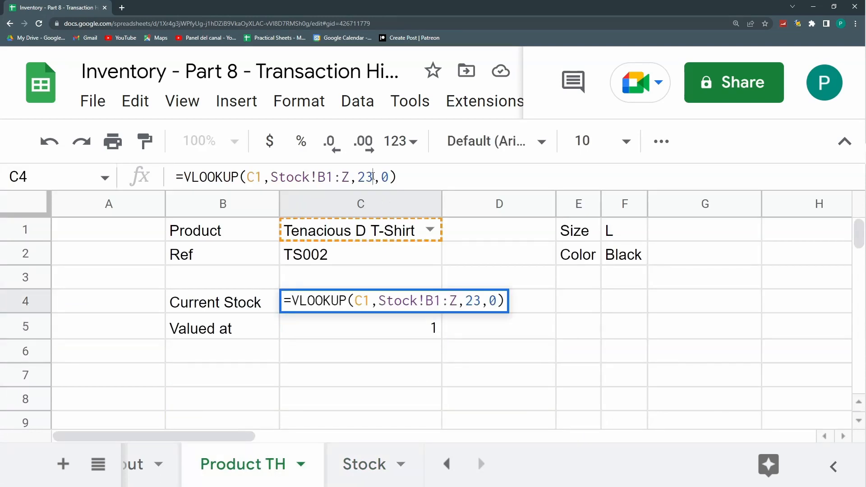
{"action": "key", "text": "BackSpace"}
{"action": "type", "text": "4"}
{"action": "key", "text": "Return"}
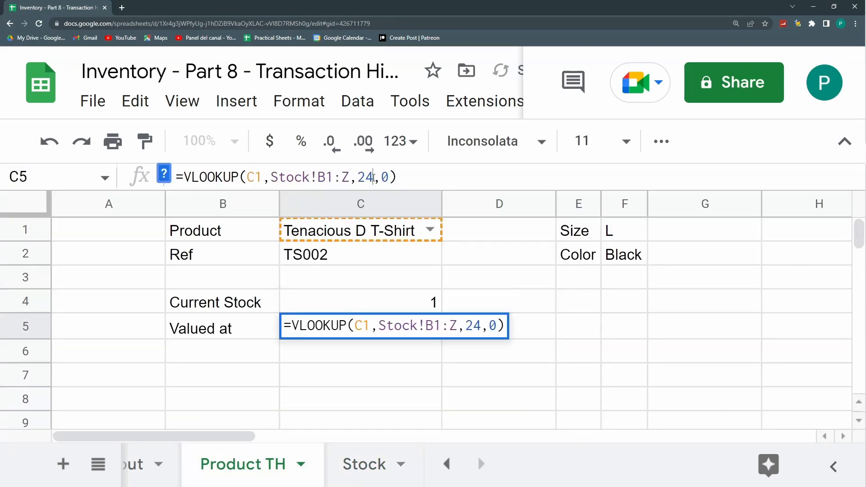
{"action": "key", "text": "Return"}
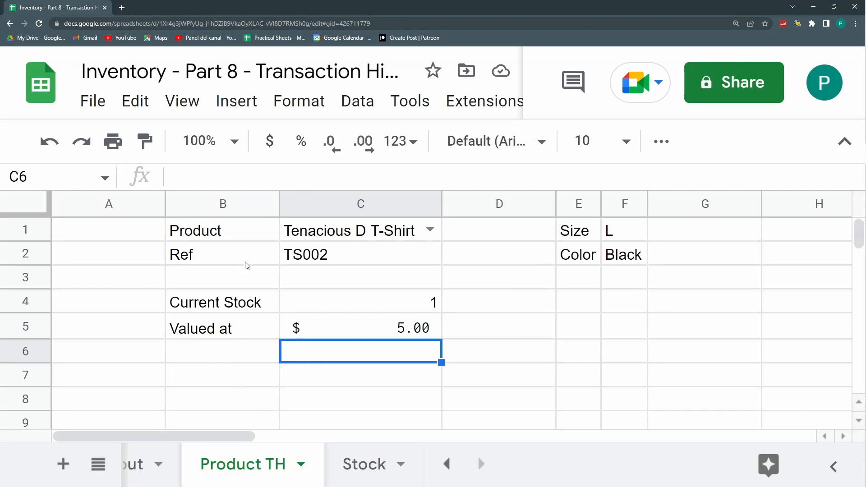
Step: Switch to the compact view and enter the heading Transaction History in cell B7
{"action": "key", "text": "ctrl+shift+f"}
{"action": "left_click", "coordinate": [228, 307]}
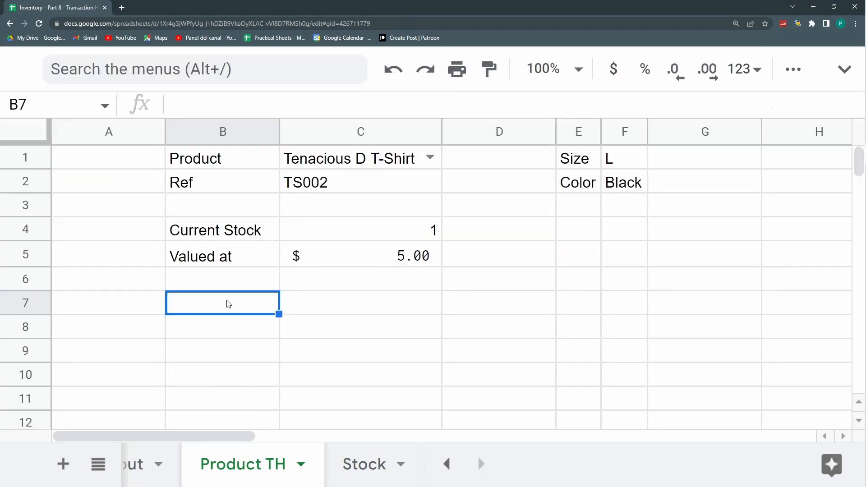
{"action": "type", "text": "Transaction"}
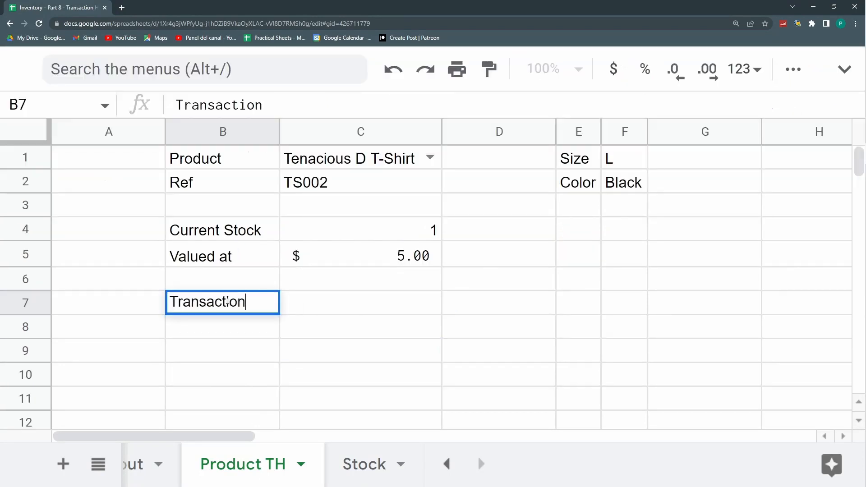
{"action": "type", "text": " History"}
{"action": "key", "text": "Return"}
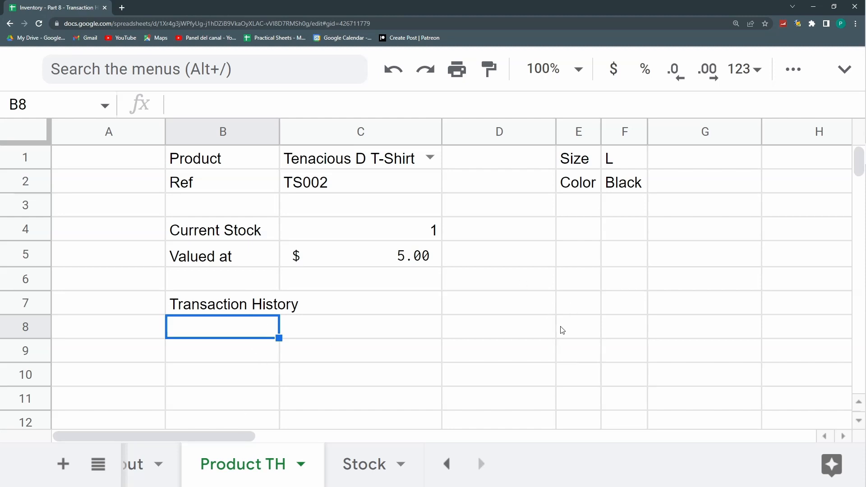
{"action": "left_click", "coordinate": [391, 337]}
{"action": "left_click_drag", "start_coordinate": [395, 338], "coordinate": [381, 401]}
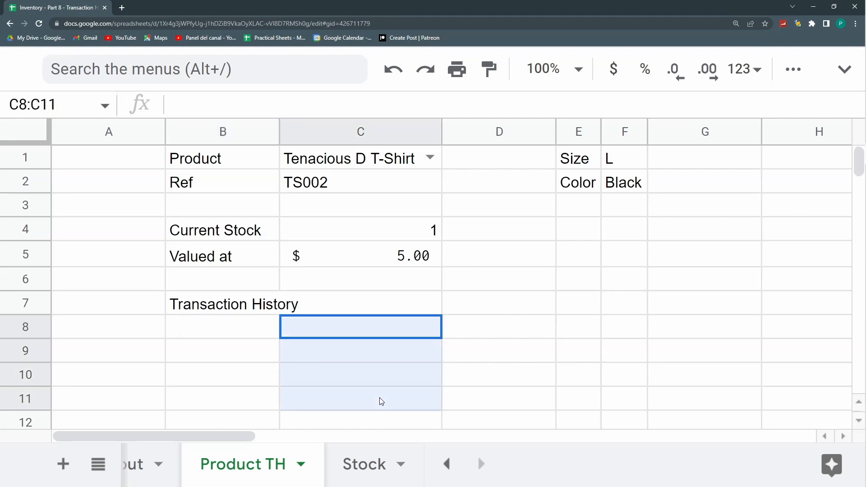
{"action": "left_click_drag", "start_coordinate": [463, 329], "coordinate": [471, 395]}
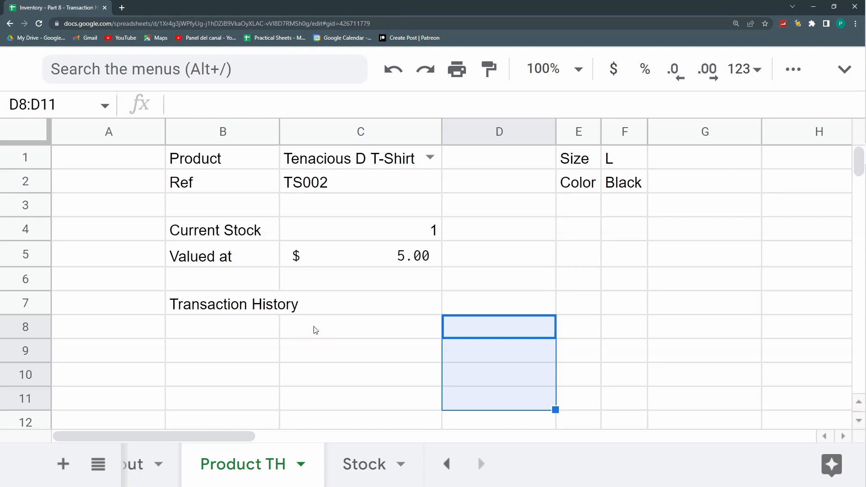
Step: Examine the transaction columns of the Input and Output sheets and return to cell B8 of Product TH
{"action": "left_click", "coordinate": [245, 336]}
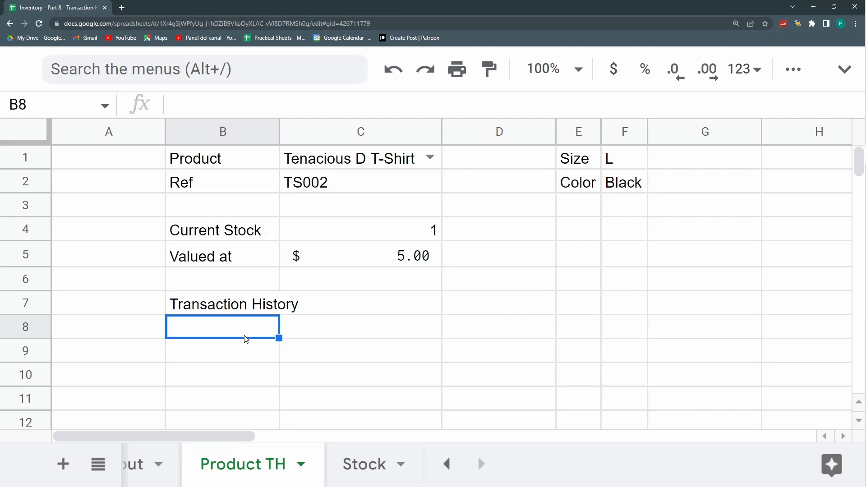
{"action": "left_click", "coordinate": [446, 467]}
{"action": "left_click", "coordinate": [447, 467]}
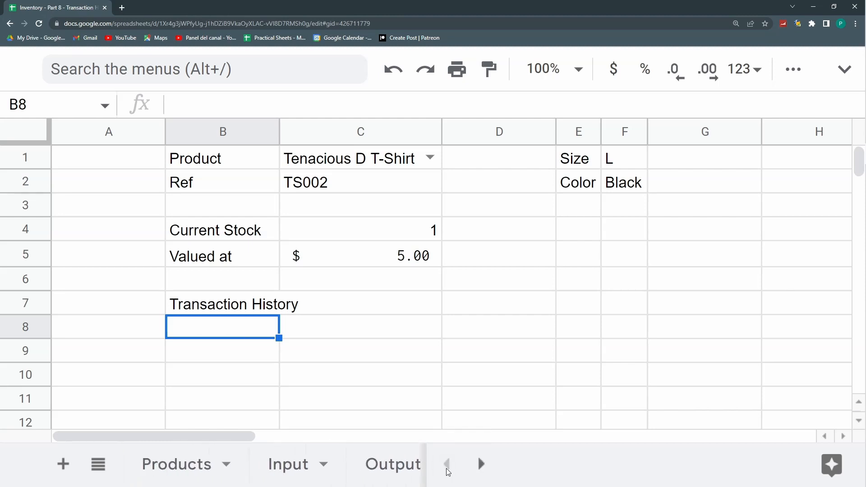
{"action": "left_click", "coordinate": [285, 471]}
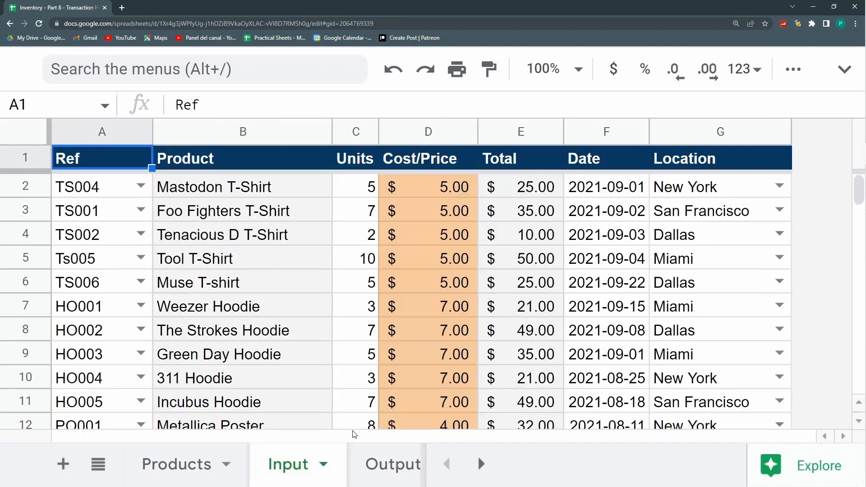
{"action": "left_click", "coordinate": [481, 464]}
{"action": "left_click", "coordinate": [482, 465]}
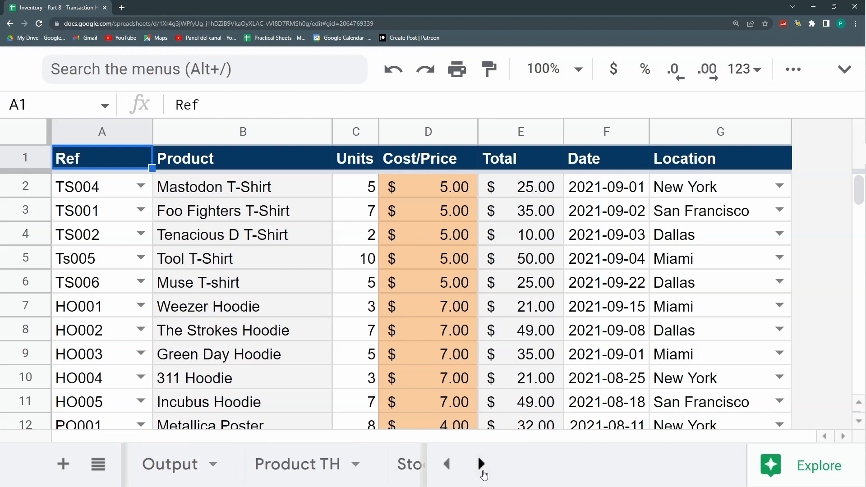
{"action": "left_click", "coordinate": [447, 464]}
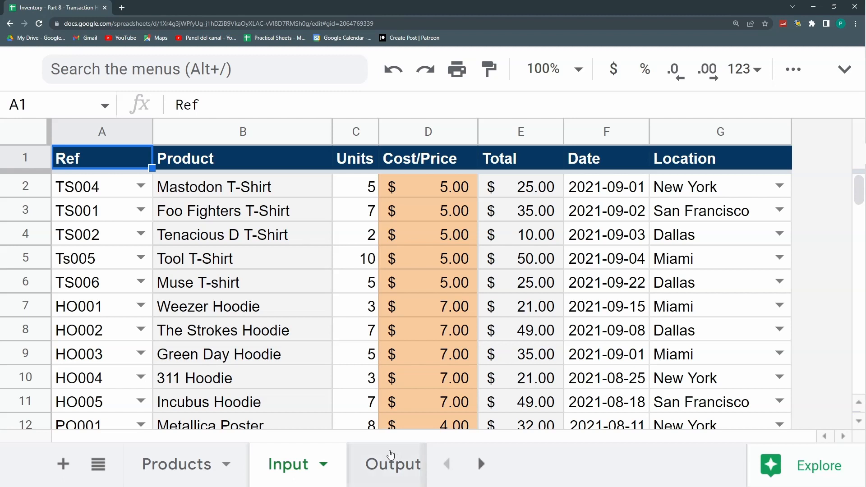
{"action": "left_click", "coordinate": [381, 467]}
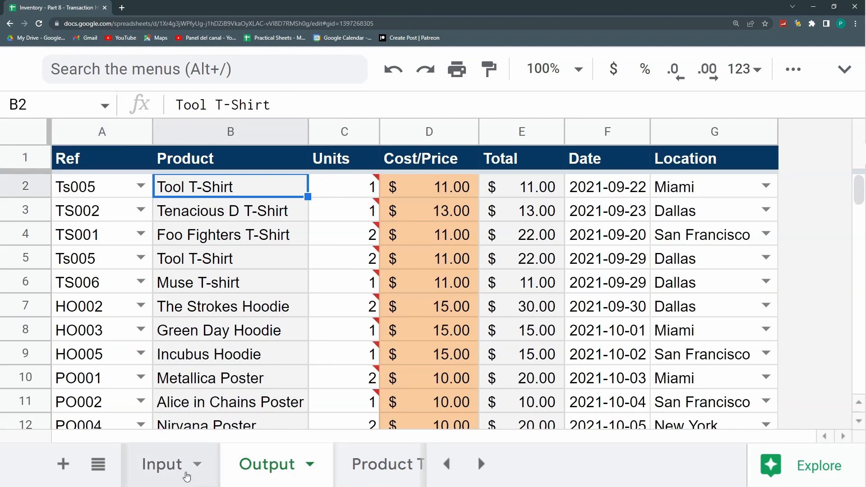
{"action": "left_click", "coordinate": [369, 469]}
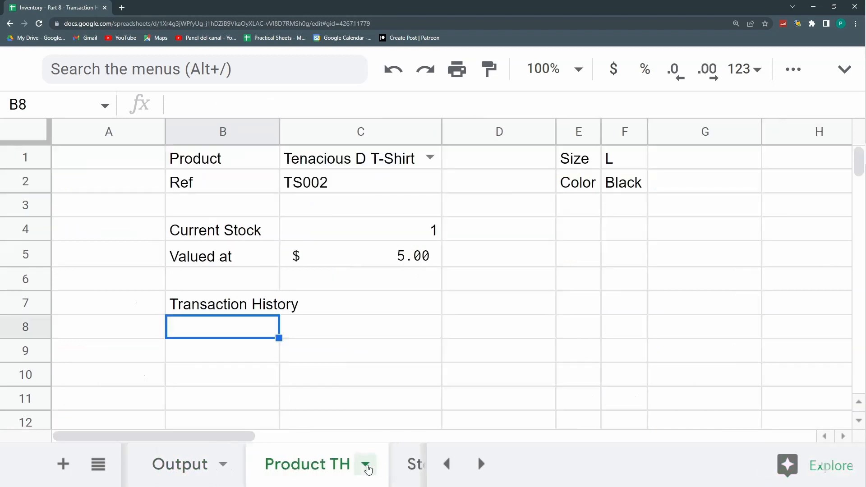
Step: Begin a FILTER formula in B8 with C2:E, the Units to Total columns viewed on the Input sheet, as its range
{"action": "type", "text": "=filter"}
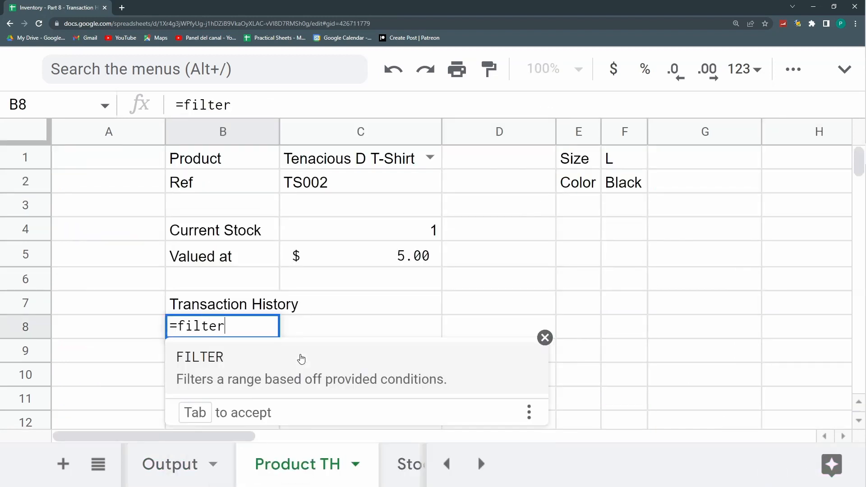
{"action": "key", "text": "Tab"}
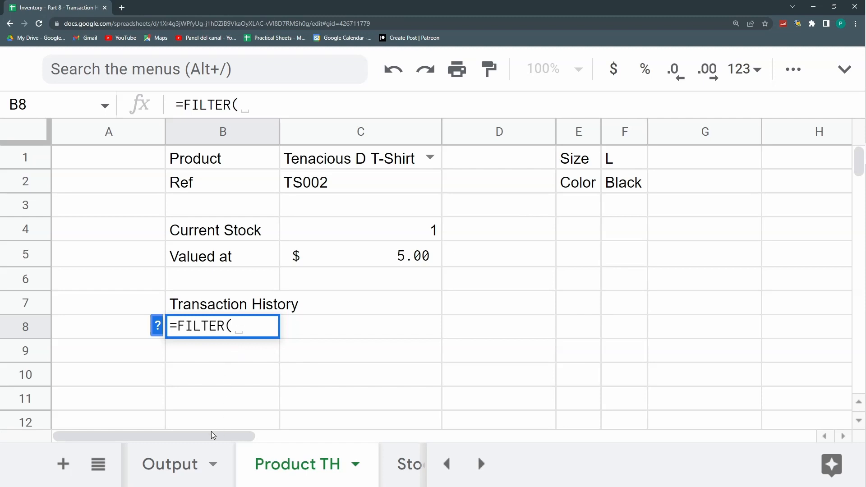
{"action": "left_click", "coordinate": [449, 465]}
{"action": "left_click", "coordinate": [449, 464]}
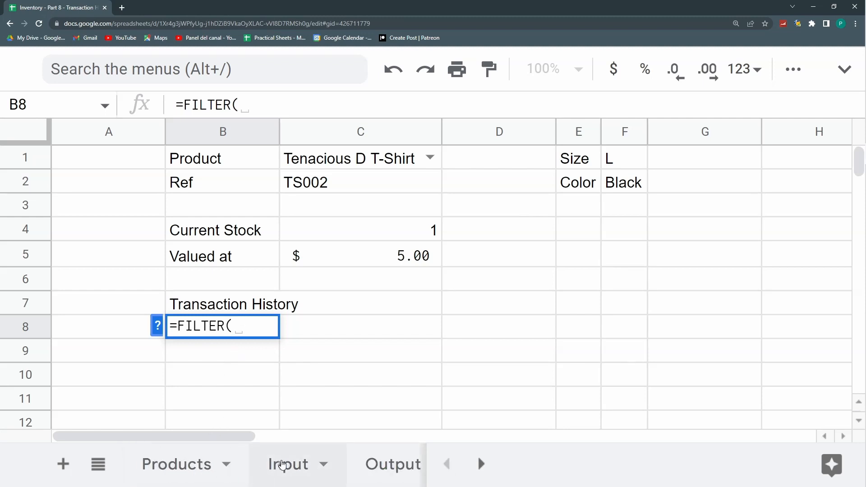
{"action": "left_click", "coordinate": [282, 466]}
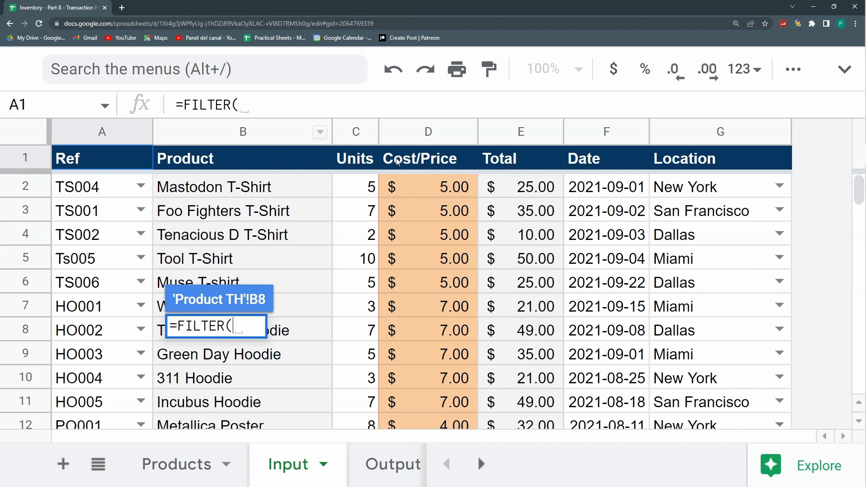
{"action": "left_click", "coordinate": [277, 105]}
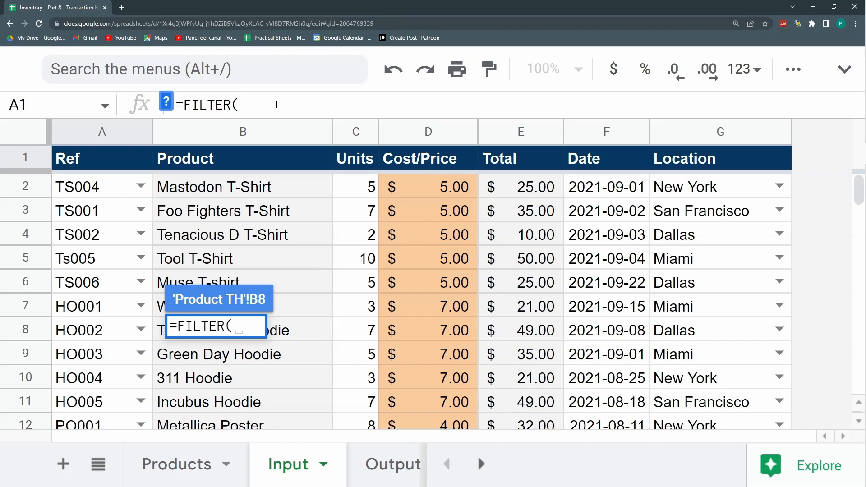
{"action": "type", "text": "C2:"}
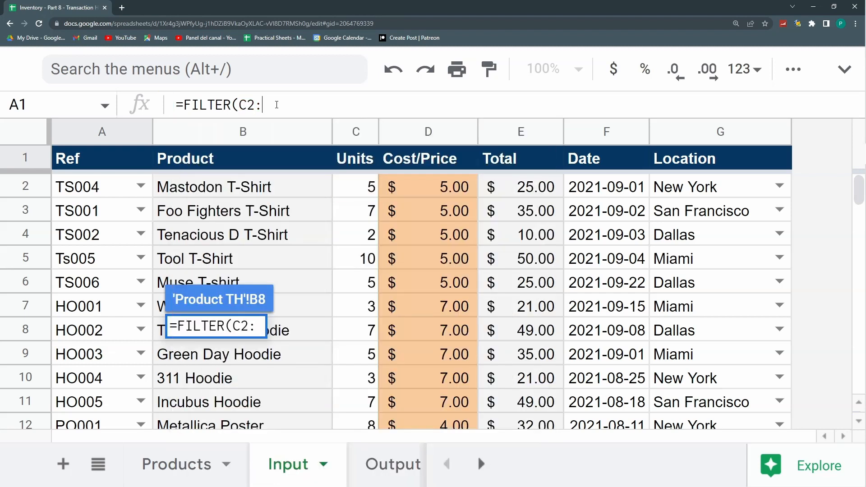
{"action": "type", "text": "e;"}
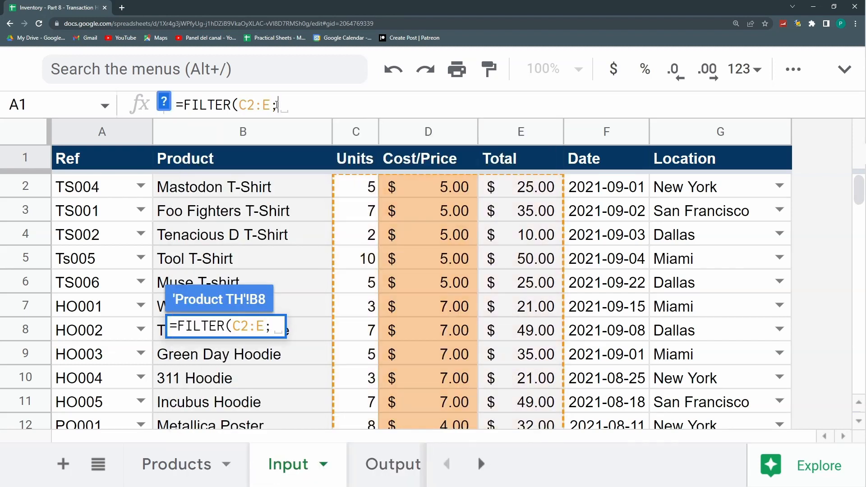
Step: Add the start of the FILTER condition, B2:B=, to match the Input sheet's Product column
{"action": "left_click", "coordinate": [292, 111]}
{"action": "type", "text": "b"}
{"action": "key", "text": "BackSpace"}
{"action": "type", "text": "B"}
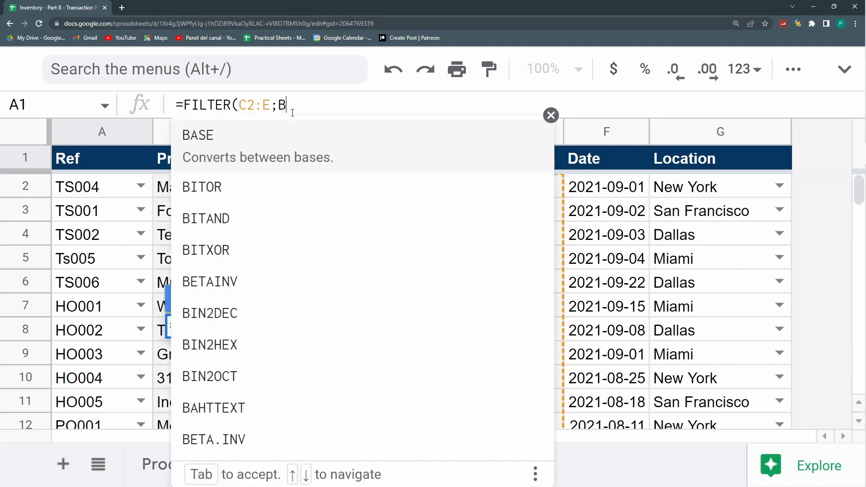
{"action": "type", "text": "2:"}
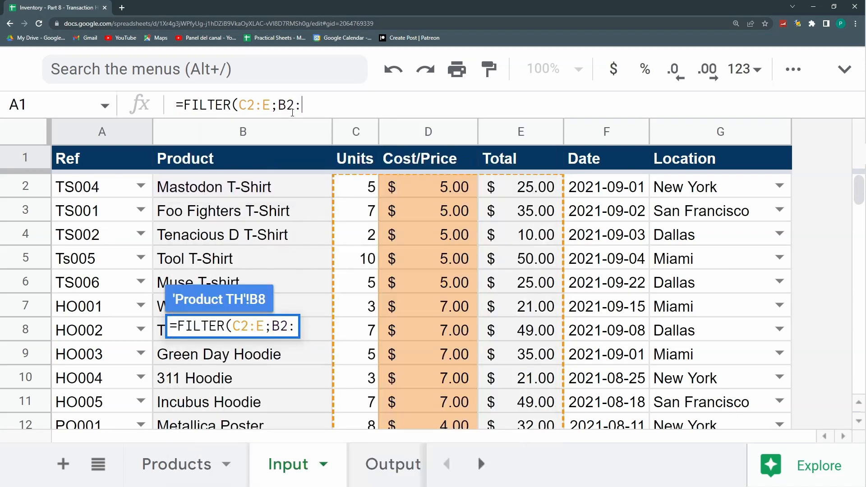
{"action": "type", "text": "B="}
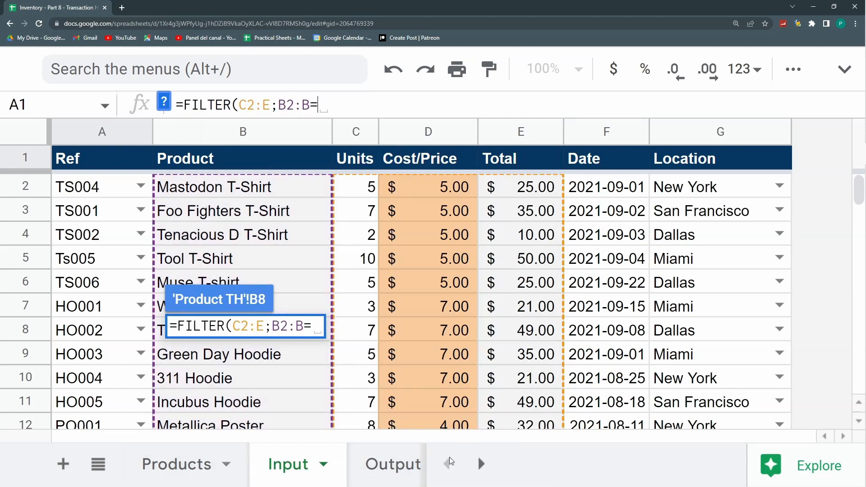
Step: Complete the FILTER condition with the chosen product in C1 of Product TH and enter the formula
{"action": "left_click", "coordinate": [481, 464]}
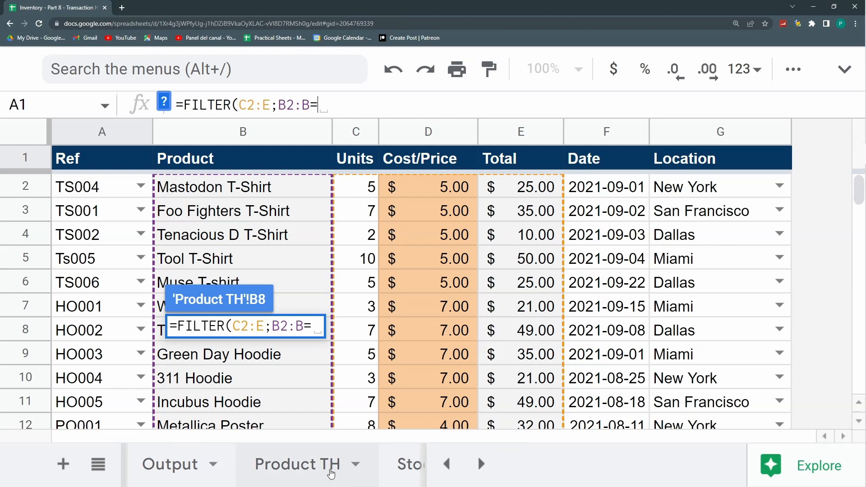
{"action": "left_click", "coordinate": [329, 469]}
{"action": "left_click", "coordinate": [344, 161]}
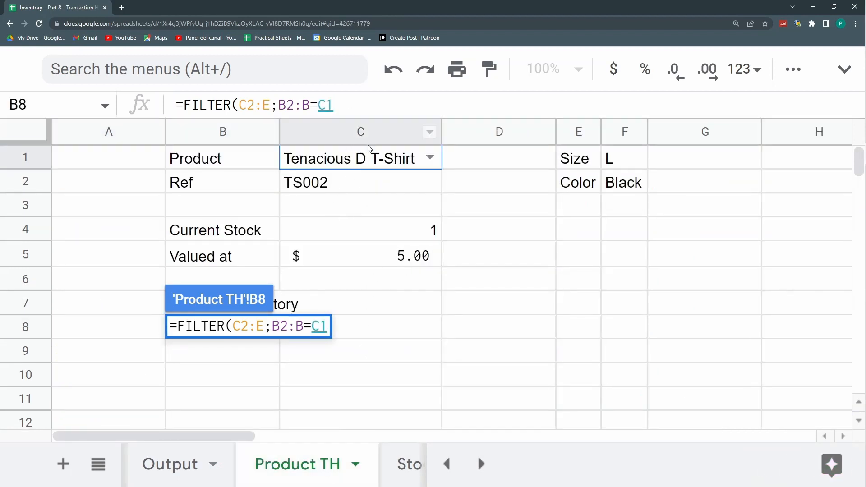
{"action": "type", "text": ")"}
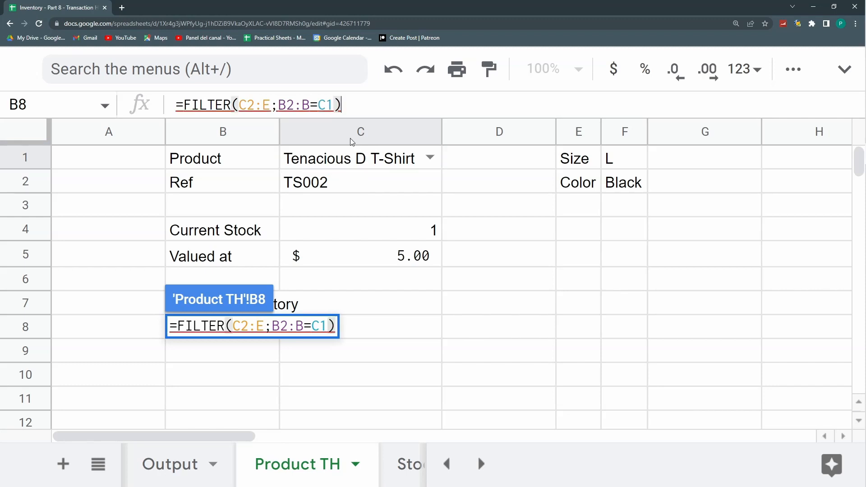
{"action": "key", "text": "Return"}
{"action": "key", "text": "Up"}
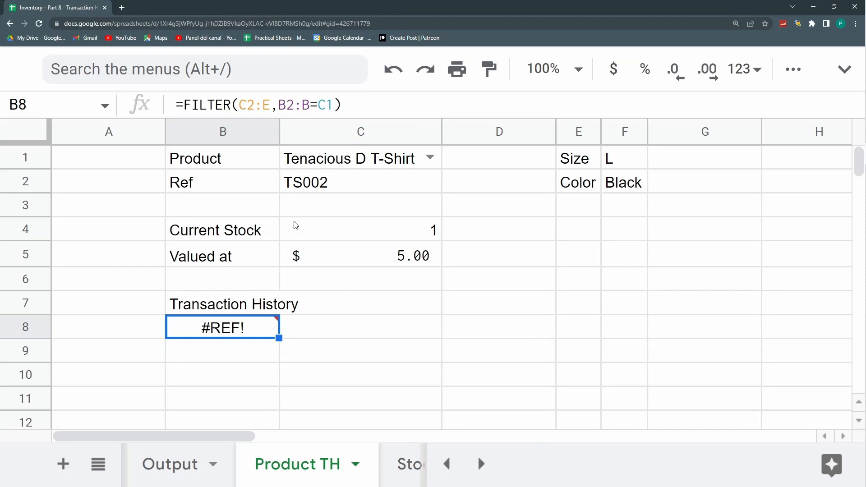
Step: Point both ranges of the FILTER formula in B8 to the Input sheet, making it =FILTER(Input!C2:E,Input!B2:B=C1)
{"action": "key", "text": "F2"}
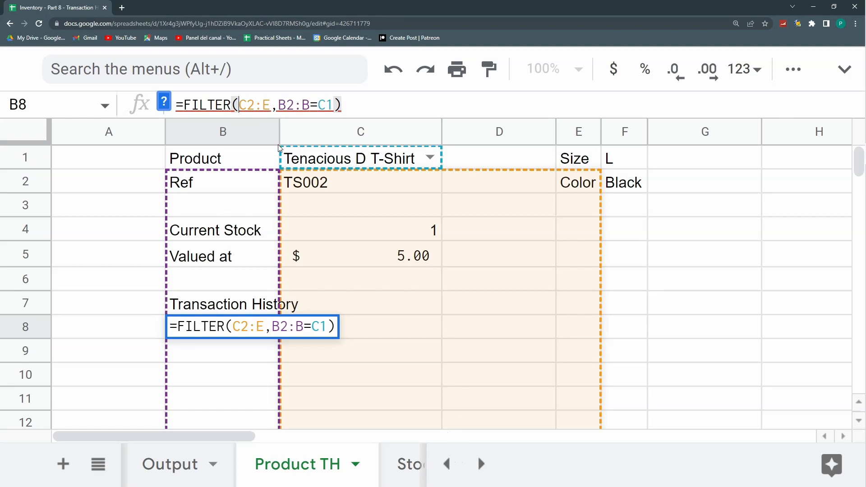
{"action": "left_click", "coordinate": [240, 105]}
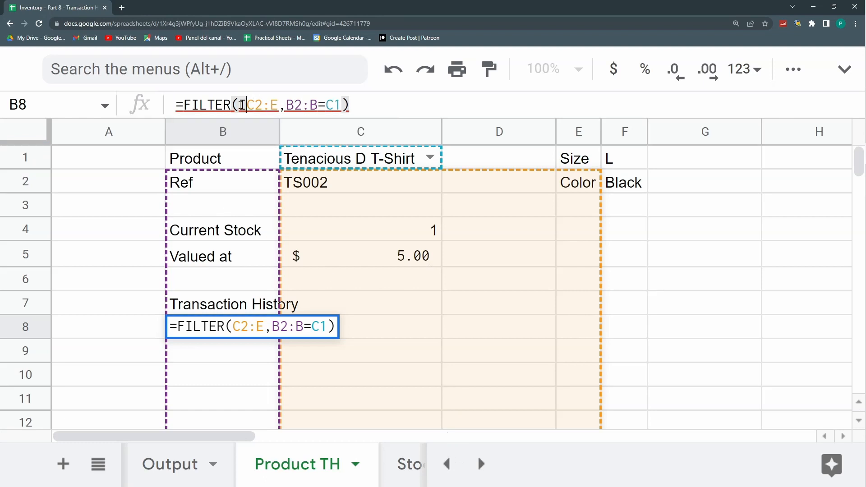
{"action": "type", "text": "Input!"}
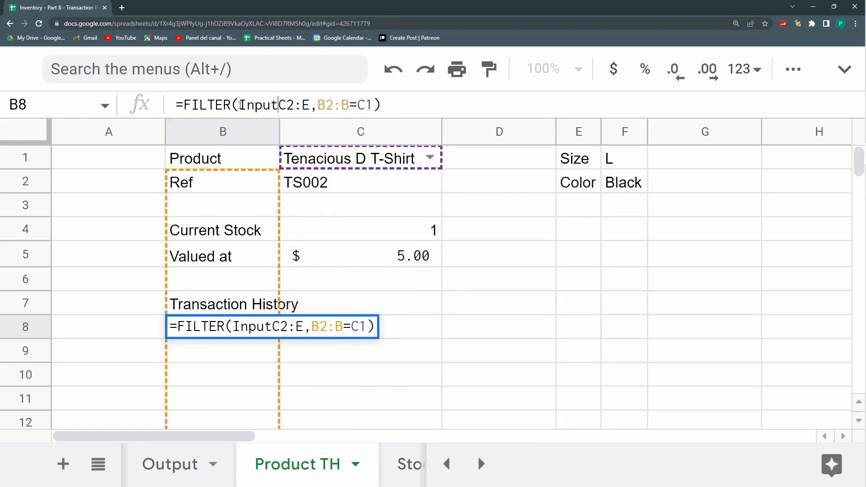
{"action": "left_click", "coordinate": [326, 107]}
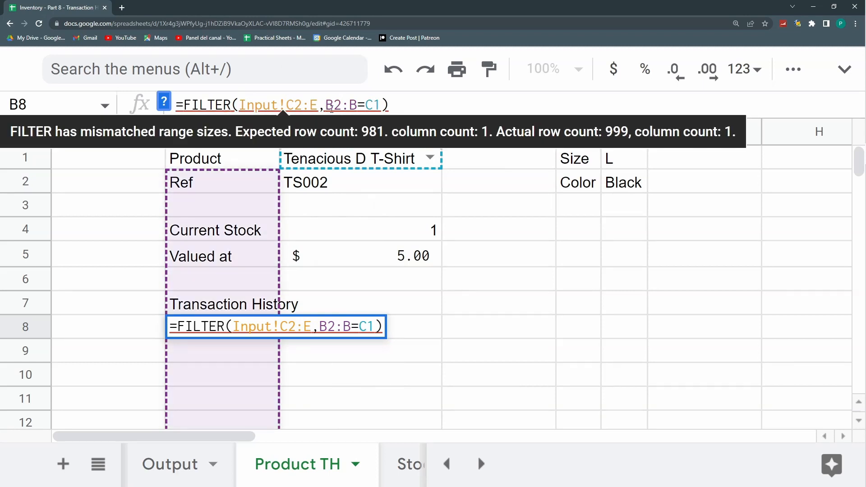
{"action": "type", "text": "Input!"}
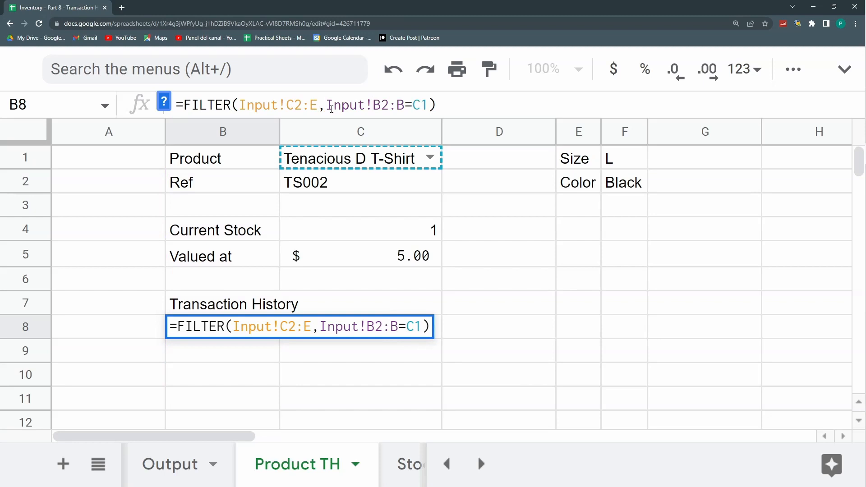
{"action": "key", "text": "Return"}
{"action": "key", "text": "Up"}
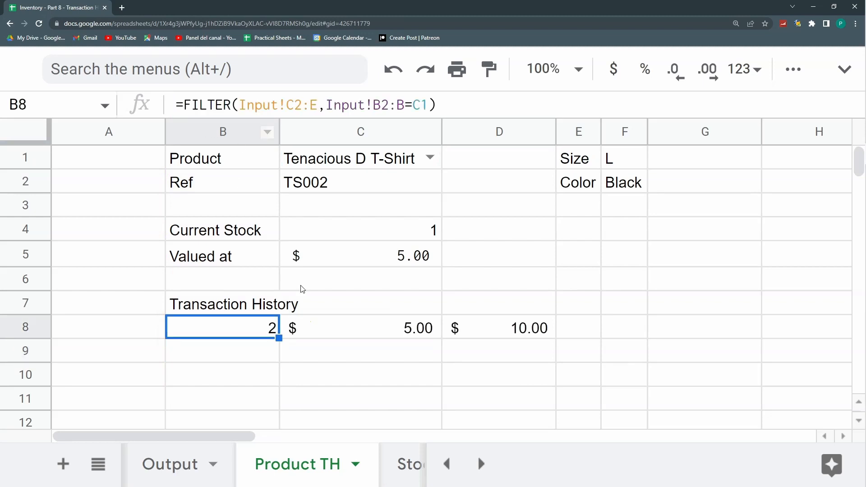
Step: Move the FILTER formula from B8 down to B9 to free a row for headers
{"action": "key", "text": "ctrl+c"}
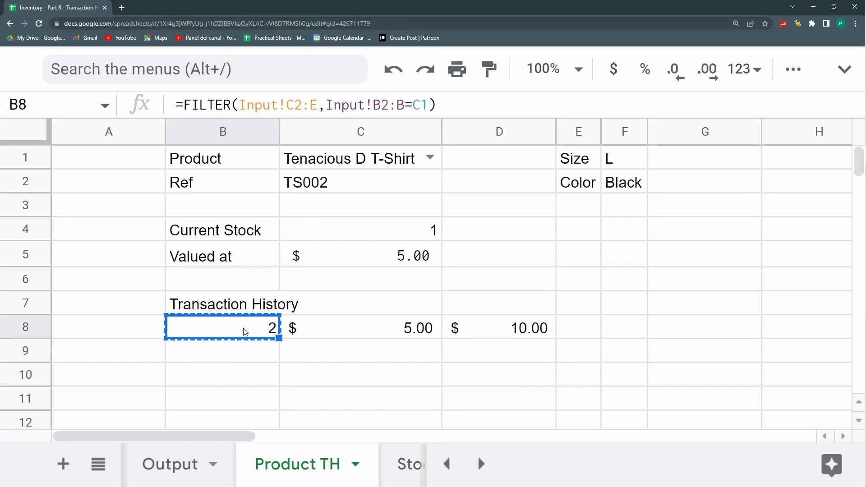
{"action": "left_click", "coordinate": [247, 352]}
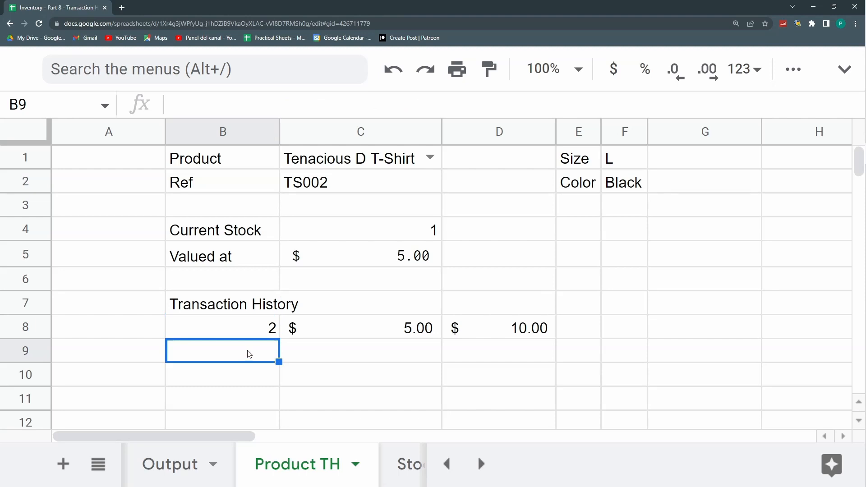
{"action": "left_click", "coordinate": [261, 322]}
{"action": "left_click_drag", "start_coordinate": [260, 322], "coordinate": [251, 352]}
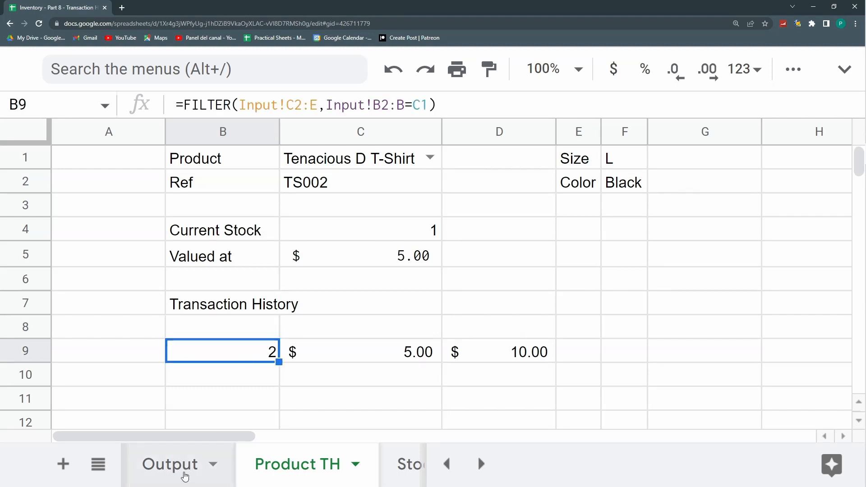
Step: Copy the Units to Date headers, C1:F1 of the Input sheet, into Product TH starting at B8
{"action": "left_click", "coordinate": [448, 464]}
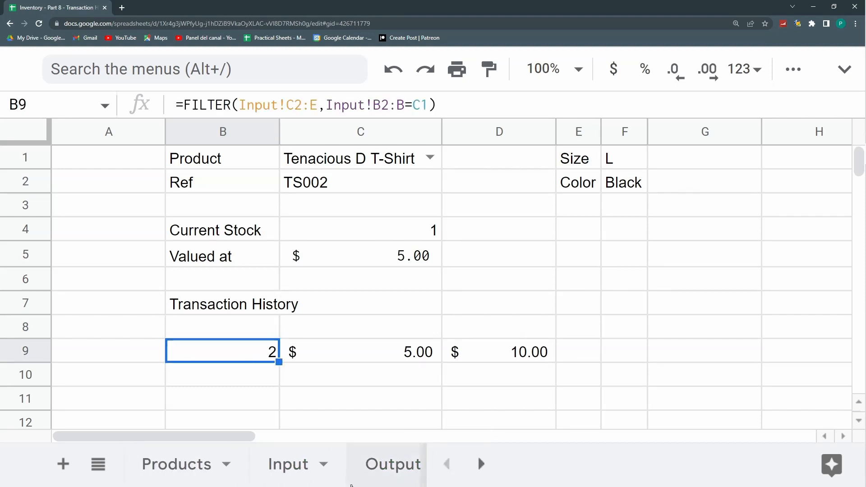
{"action": "left_click", "coordinate": [287, 465]}
{"action": "left_click_drag", "start_coordinate": [353, 158], "coordinate": [599, 154]}
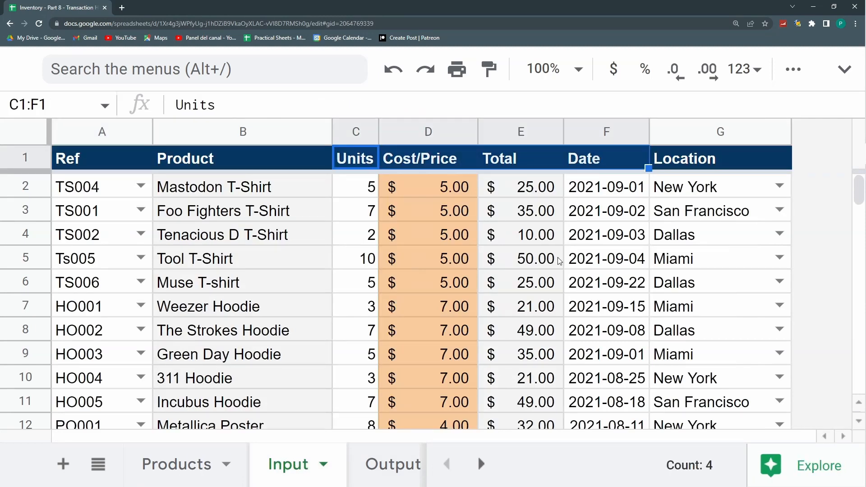
{"action": "left_click", "coordinate": [481, 464]}
{"action": "left_click", "coordinate": [253, 474]}
{"action": "left_click", "coordinate": [262, 332]}
{"action": "key", "text": "ctrl+v"}
{"action": "key", "text": "Down"}
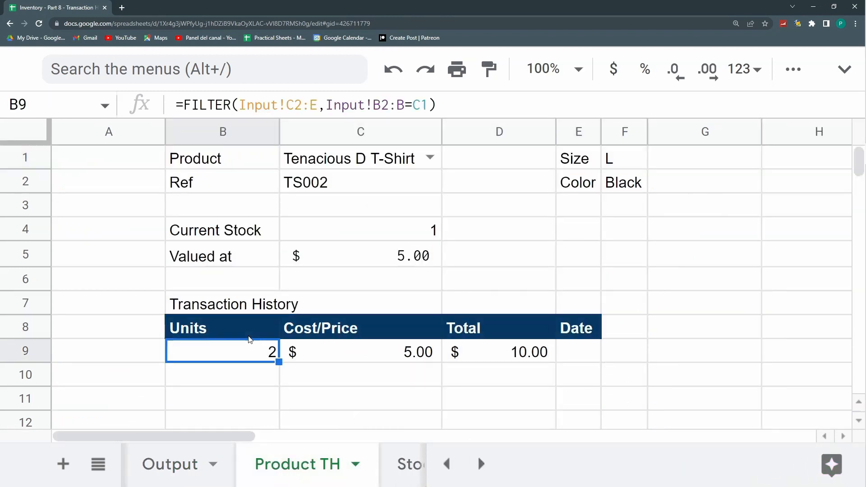
Step: Widen column E for the dates and extend the first FILTER range in B9 to Input!C2:F
{"action": "left_click", "coordinate": [582, 353]}
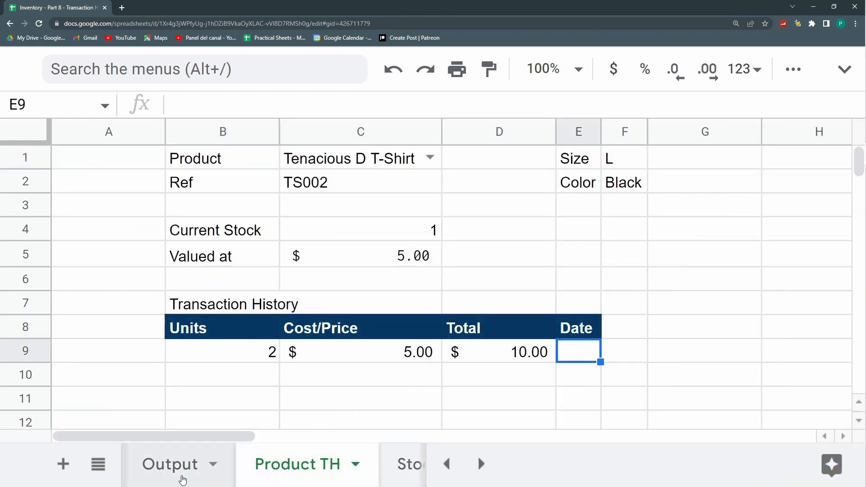
{"action": "left_click", "coordinate": [235, 352]}
{"action": "left_click_drag", "start_coordinate": [602, 132], "coordinate": [641, 132]}
{"action": "left_click_drag", "start_coordinate": [325, 104], "coordinate": [314, 105]}
{"action": "left_click", "coordinate": [315, 104]}
{"action": "key", "text": "BackSpace"}
{"action": "type", "text": "f"}
{"action": "key", "text": "Return"}
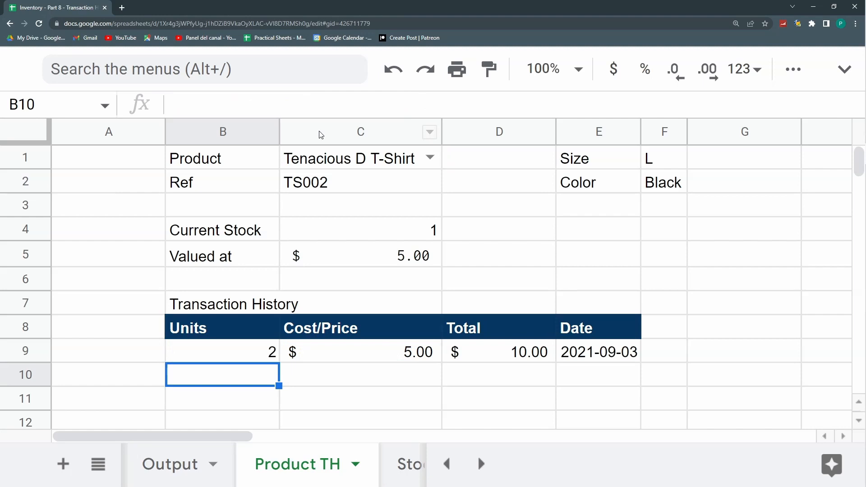
{"action": "key", "text": "Up"}
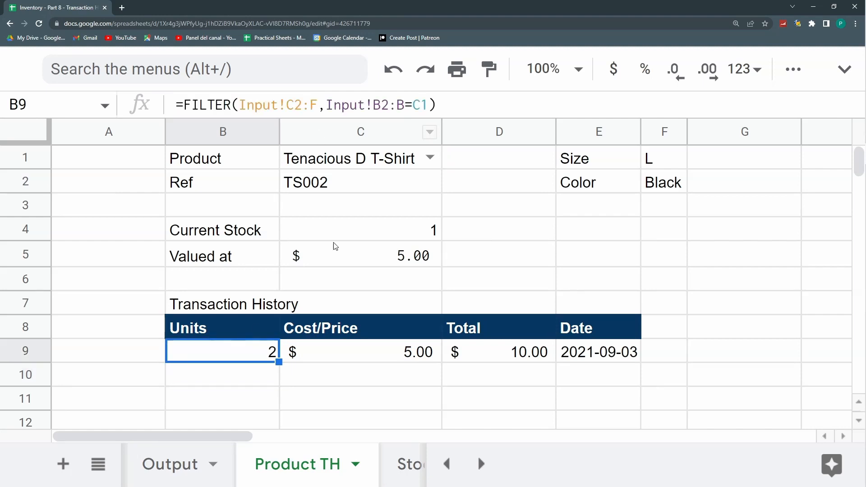
Step: Look through the Output and Input sheets for a product with several transactions and return to Product TH
{"action": "left_click", "coordinate": [199, 461]}
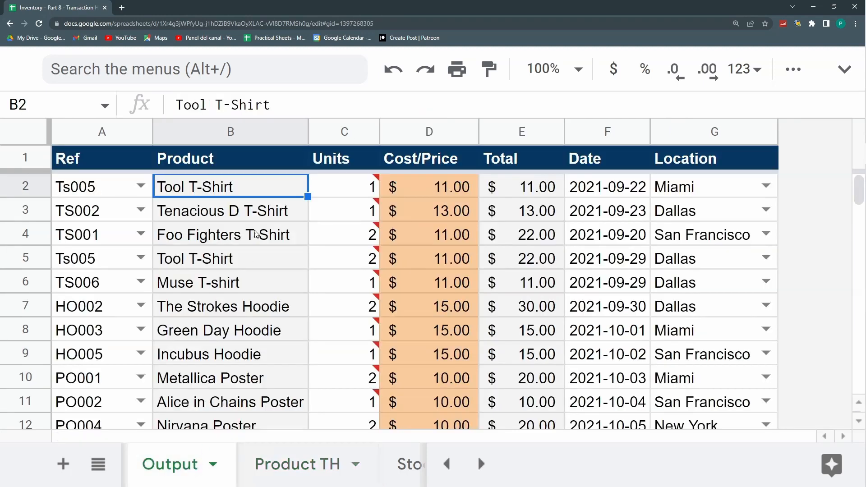
{"action": "scroll", "coordinate": [255, 234], "scroll_direction": "down", "scroll_amount": 5}
{"action": "scroll", "coordinate": [255, 245], "scroll_direction": "up", "scroll_amount": 5}
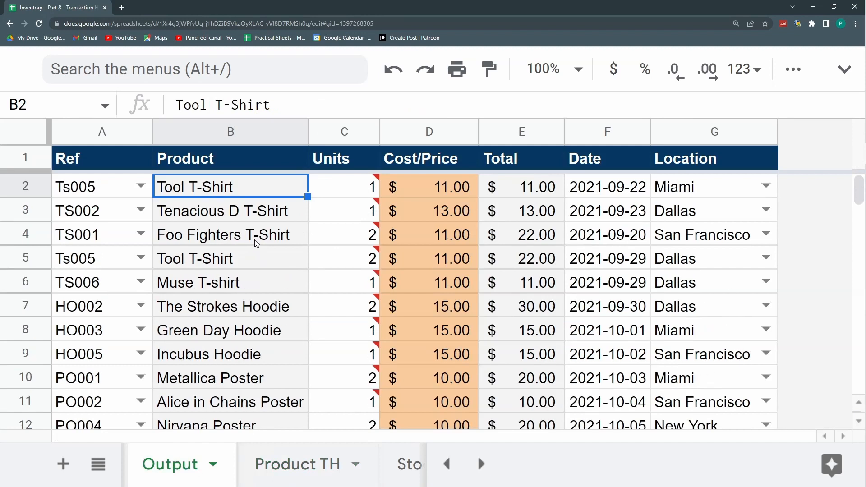
{"action": "left_click", "coordinate": [291, 472]}
{"action": "scroll", "coordinate": [276, 474], "scroll_direction": "up", "scroll_amount": 3}
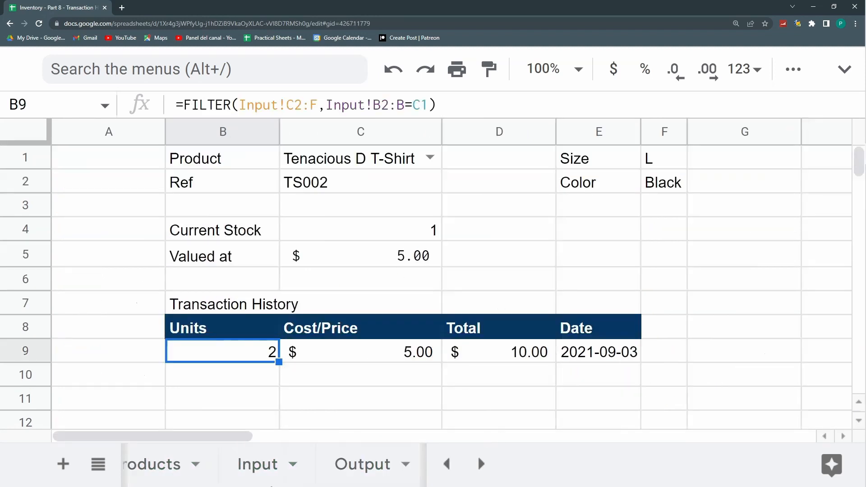
{"action": "left_click", "coordinate": [275, 466]}
{"action": "scroll", "coordinate": [277, 323], "scroll_direction": "down", "scroll_amount": 7}
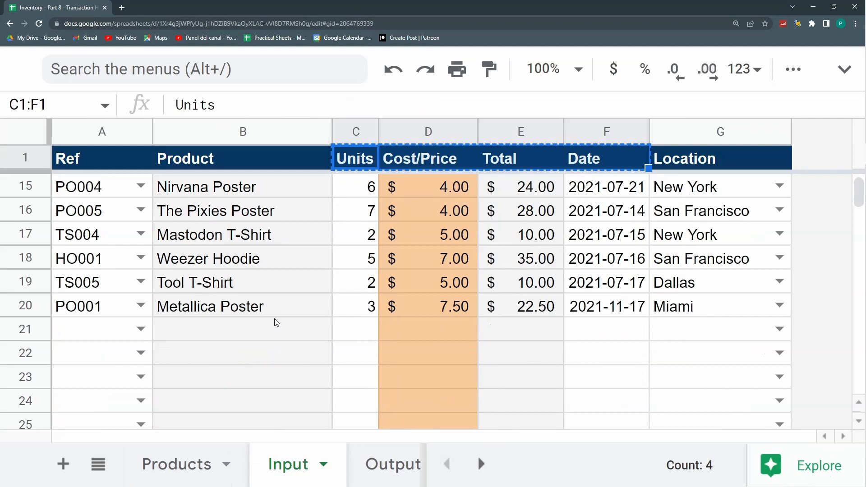
{"action": "scroll", "coordinate": [276, 323], "scroll_direction": "up", "scroll_amount": 3}
{"action": "left_click", "coordinate": [482, 463]}
{"action": "left_click", "coordinate": [482, 464]}
{"action": "left_click", "coordinate": [302, 473]}
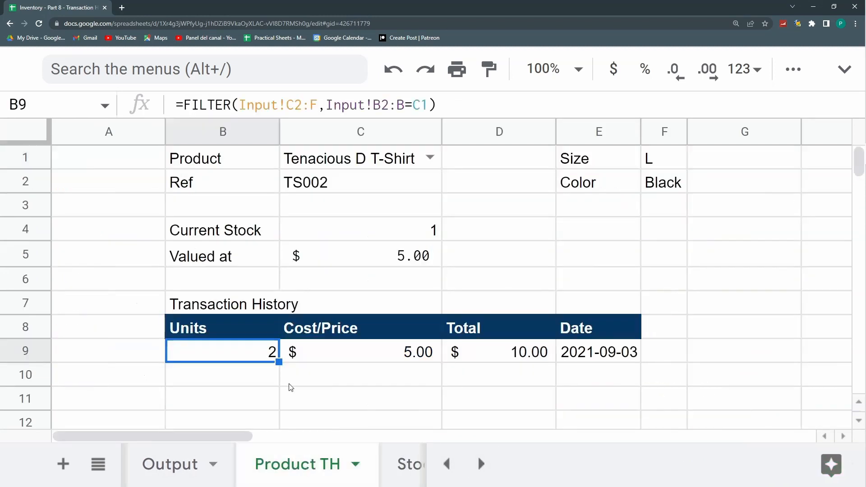
Step: Choose Metallica Poster as the product in C1 and select the first transaction history cell, B9
{"action": "left_click", "coordinate": [429, 154]}
{"action": "scroll", "coordinate": [381, 316], "scroll_direction": "down", "scroll_amount": 3}
{"action": "left_click", "coordinate": [378, 354]}
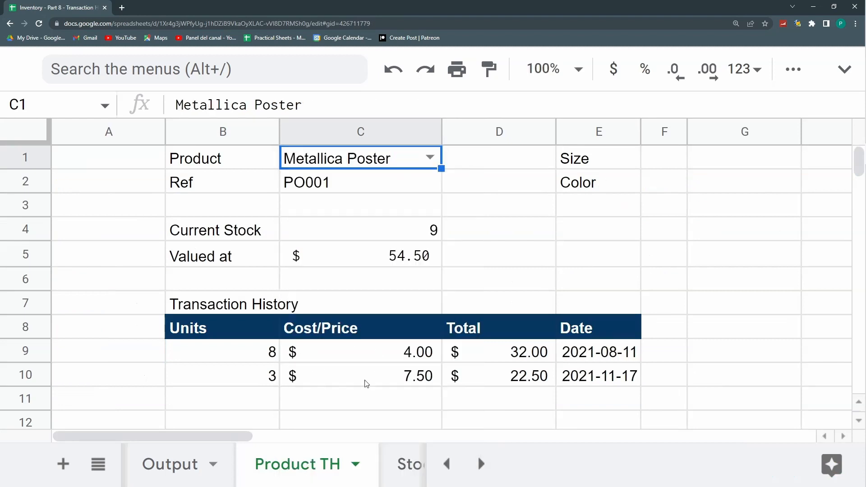
{"action": "left_click", "coordinate": [269, 352]}
{"action": "scroll", "coordinate": [269, 352], "scroll_direction": "down", "scroll_amount": 3}
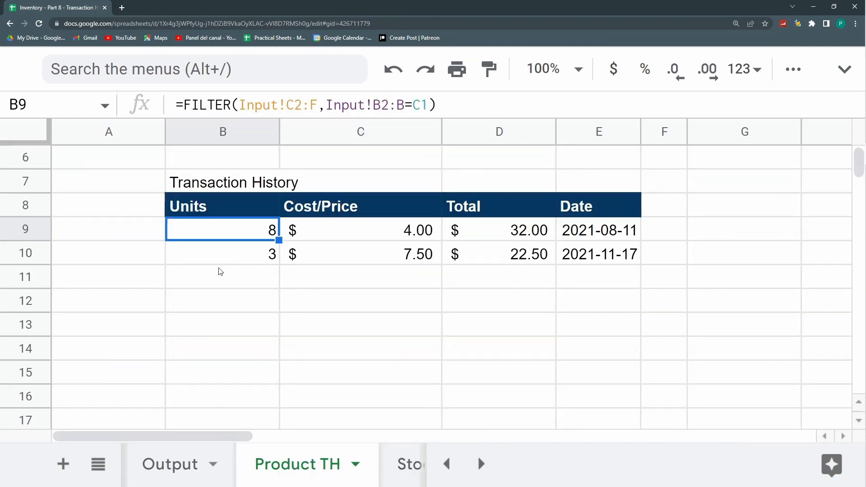
{"action": "left_click", "coordinate": [245, 306]}
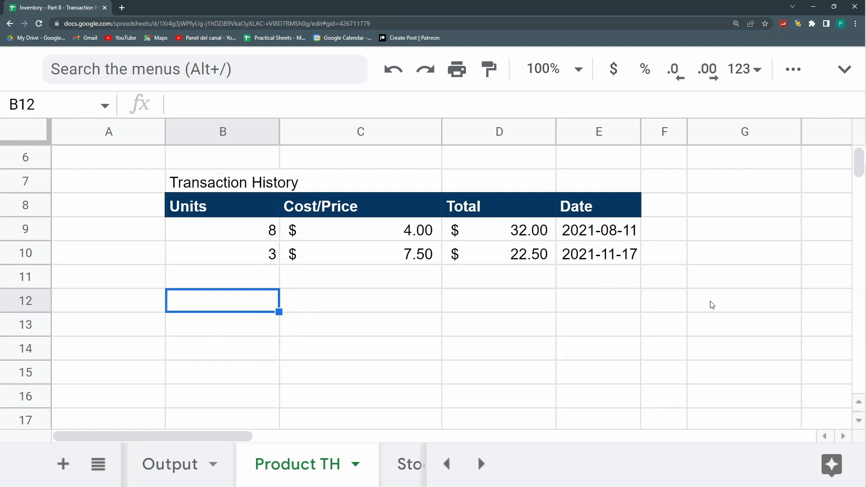
{"action": "type", "text": "="}
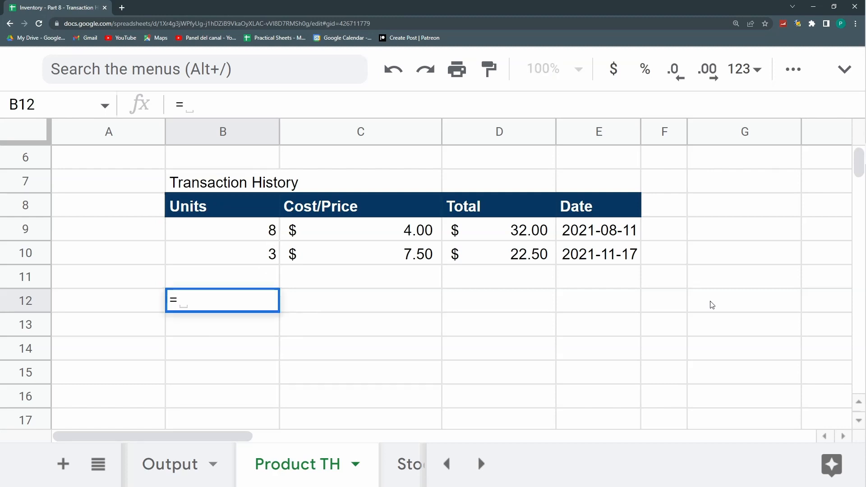
{"action": "key", "text": "Escape"}
Step: Copy the text of the FILTER formula in B9 into B12, keeping its references identical
{"action": "left_click", "coordinate": [246, 231]}
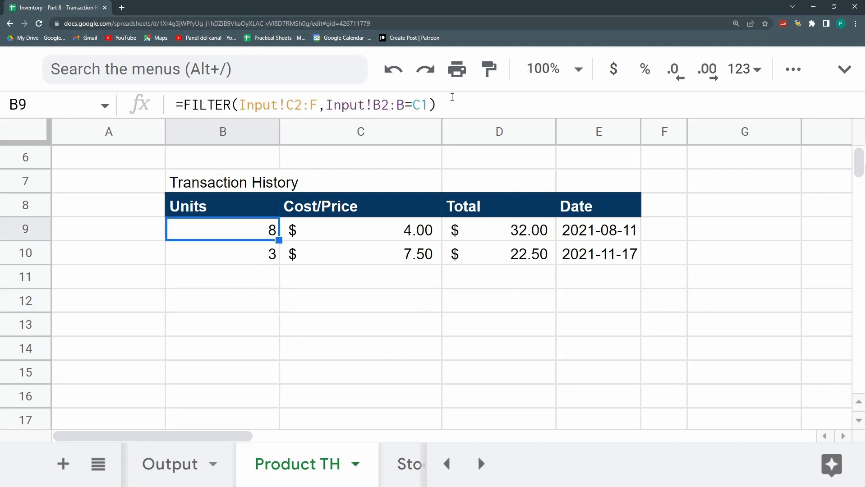
{"action": "key", "text": "Return"}
{"action": "key", "text": "ctrl+a"}
{"action": "key", "text": "ctrl+c"}
{"action": "key", "text": "Escape"}
{"action": "left_click", "coordinate": [241, 301]}
{"action": "key", "text": "ctrl+v"}
{"action": "key", "text": "Return"}
{"action": "left_click", "coordinate": [241, 301]}
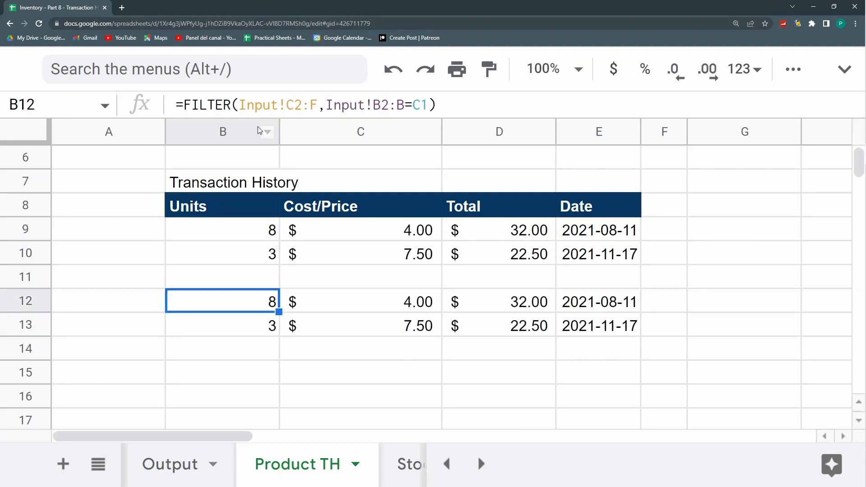
Step: Change both Input references in B12 to Output, making the formula =FILTER(Output!C2:F,Output!B2:B=C1)
{"action": "left_click", "coordinate": [239, 105]}
{"action": "mouse_move", "coordinate": [239, 107]}
{"action": "left_mouse_down"}
{"action": "mouse_move", "coordinate": [276, 109]}
{"action": "mouse_move", "coordinate": [255, 111]}
{"action": "left_mouse_up"}
{"action": "type", "text": "oU"}
{"action": "key", "text": "BackSpace"}
{"action": "key", "text": "BackSpace"}
{"action": "type", "text": "Out"}
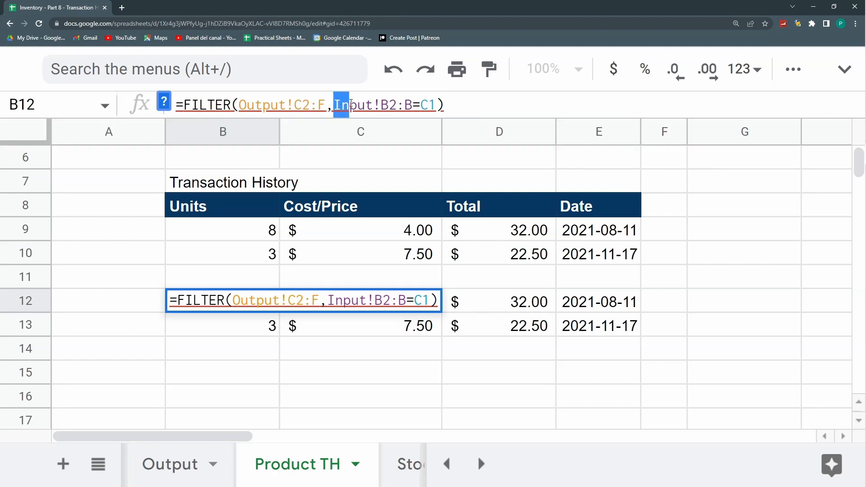
{"action": "type", "text": "Out"}
{"action": "key", "text": "Return"}
{"action": "key", "text": "Up"}
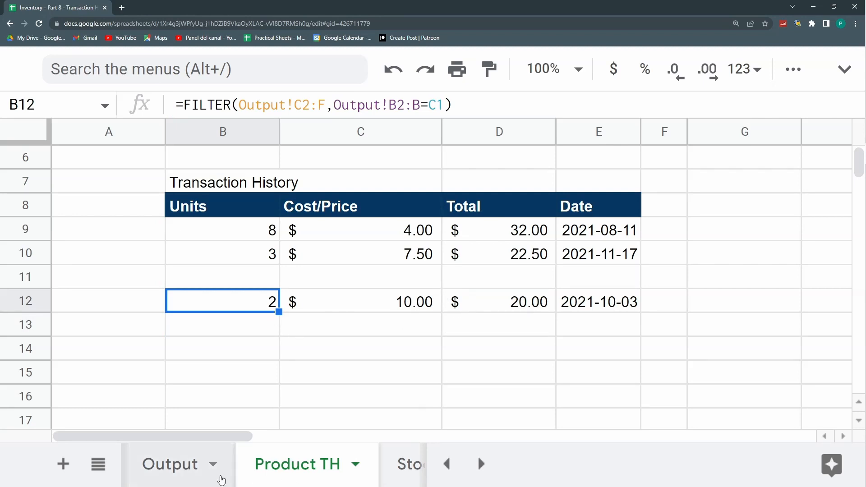
Step: Check the transaction rows of the Output sheet against the B12 results and return to Product TH
{"action": "left_click", "coordinate": [178, 468]}
{"action": "scroll", "coordinate": [267, 249], "scroll_direction": "down", "scroll_amount": 5}
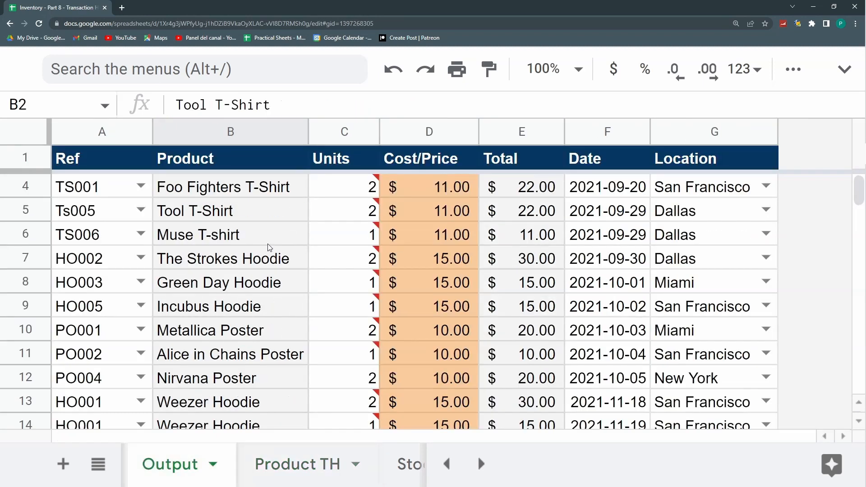
{"action": "scroll", "coordinate": [241, 279], "scroll_direction": "up", "scroll_amount": 3}
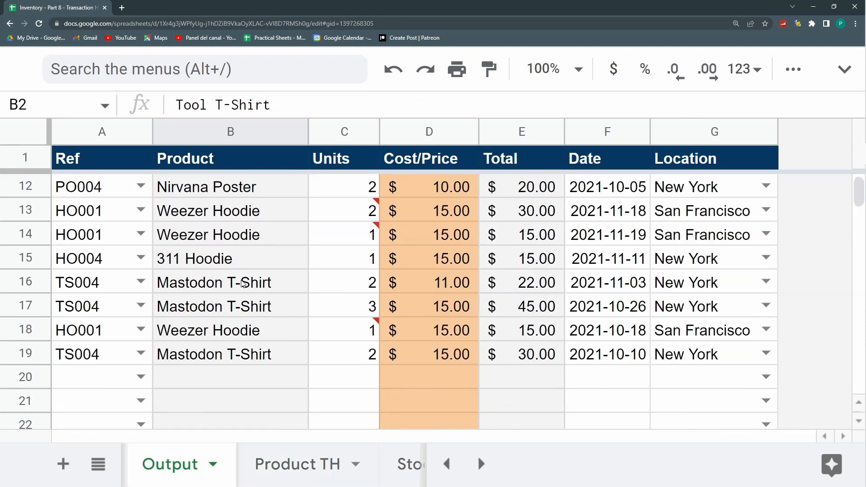
{"action": "left_click_drag", "start_coordinate": [240, 258], "coordinate": [605, 237]}
{"action": "left_click", "coordinate": [300, 478]}
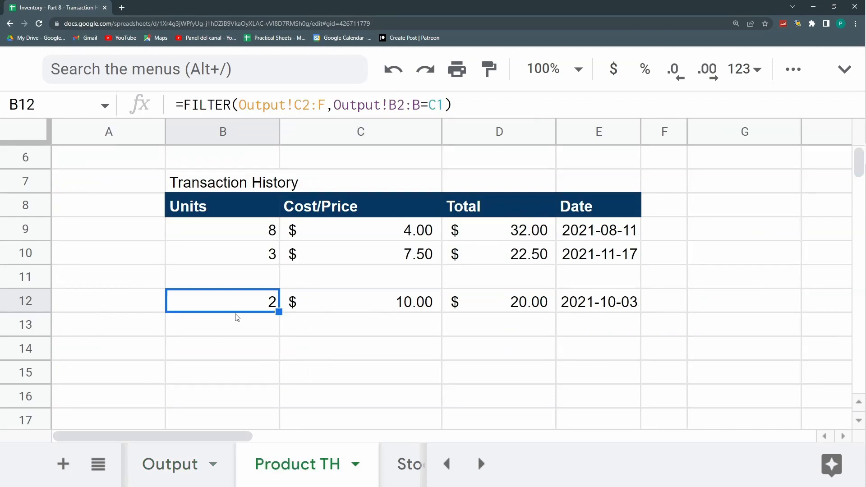
{"action": "left_click", "coordinate": [267, 238]}
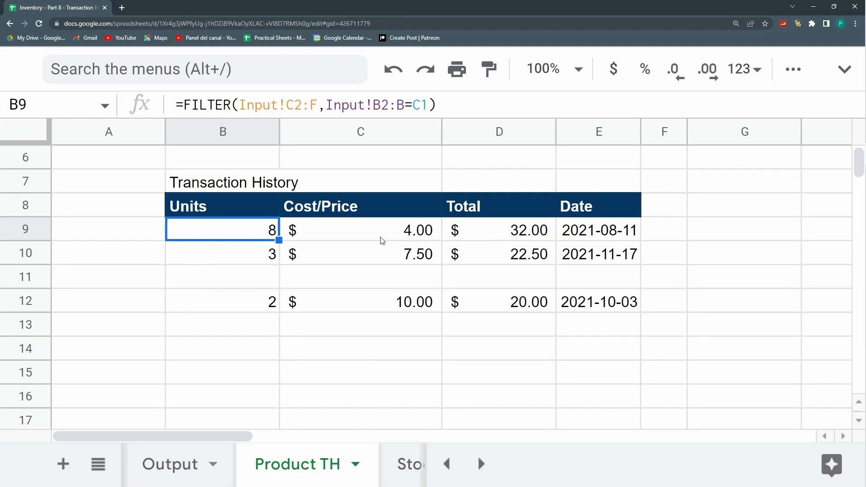
{"action": "left_click", "coordinate": [366, 234]}
{"action": "left_click", "coordinate": [247, 240]}
{"action": "left_click", "coordinate": [441, 104]}
{"action": "left_click_drag", "start_coordinate": [188, 126], "coordinate": [155, 124]}
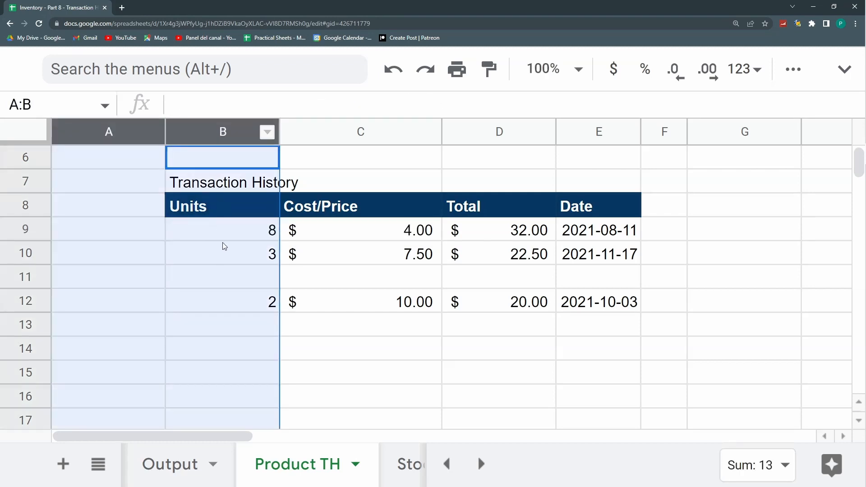
Step: Copy the text of the FILTER formula in B9 into F9, keeping its references identical
{"action": "left_click", "coordinate": [225, 234]}
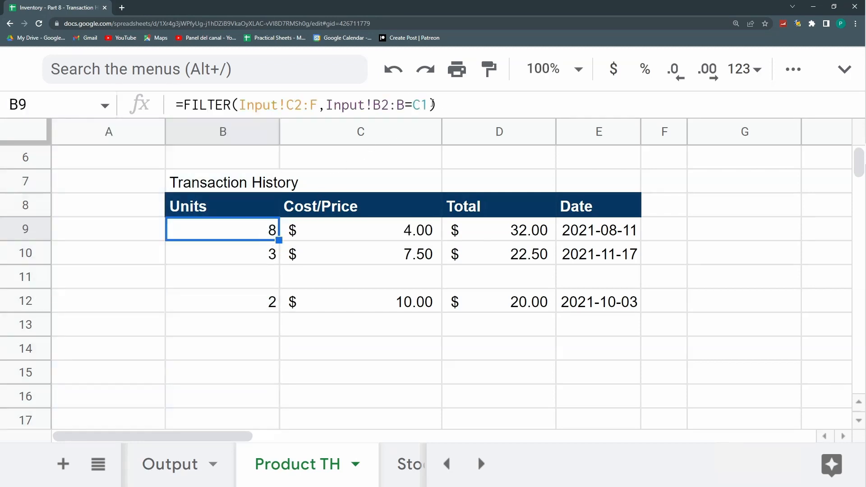
{"action": "left_click", "coordinate": [194, 104]}
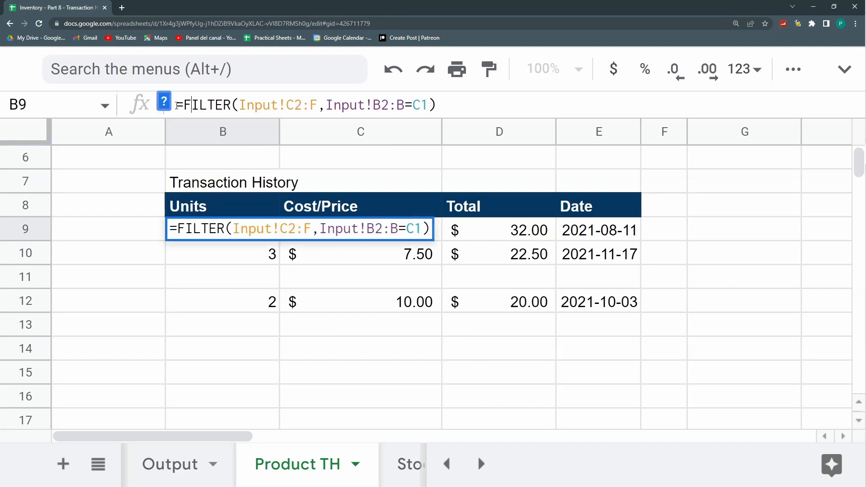
{"action": "triple_click", "coordinate": [176, 104]}
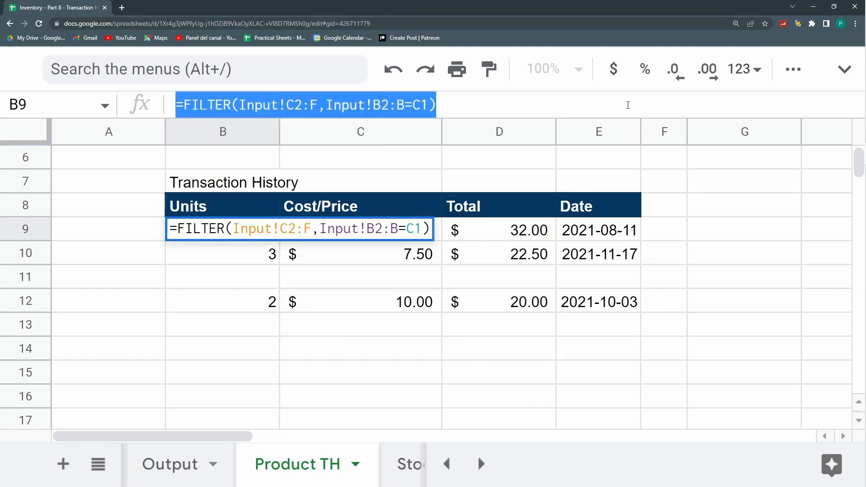
{"action": "key", "text": "ctrl+c"}
{"action": "key", "text": "Escape"}
{"action": "left_click", "coordinate": [667, 228]}
{"action": "double_click", "coordinate": [669, 228]}
{"action": "key", "text": "ctrl+v"}
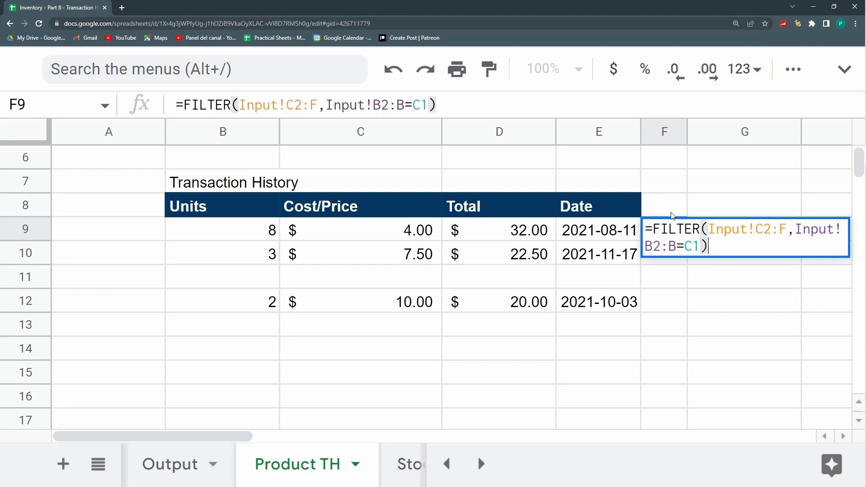
{"action": "key", "text": "Return"}
{"action": "key", "text": "Up"}
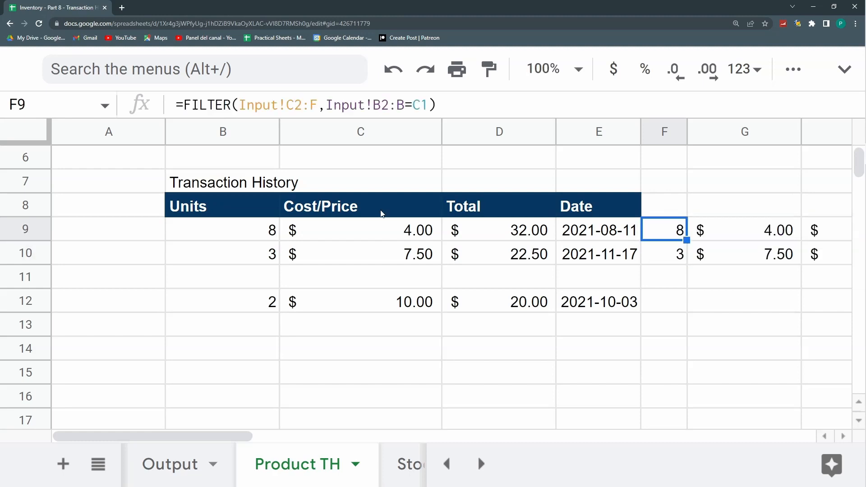
Step: Narrow the returned range in the F9 formula to the Units column only, Input!C2:C
{"action": "left_click", "coordinate": [314, 104]}
{"action": "key", "text": "Delete"}
{"action": "type", "text": "C"}
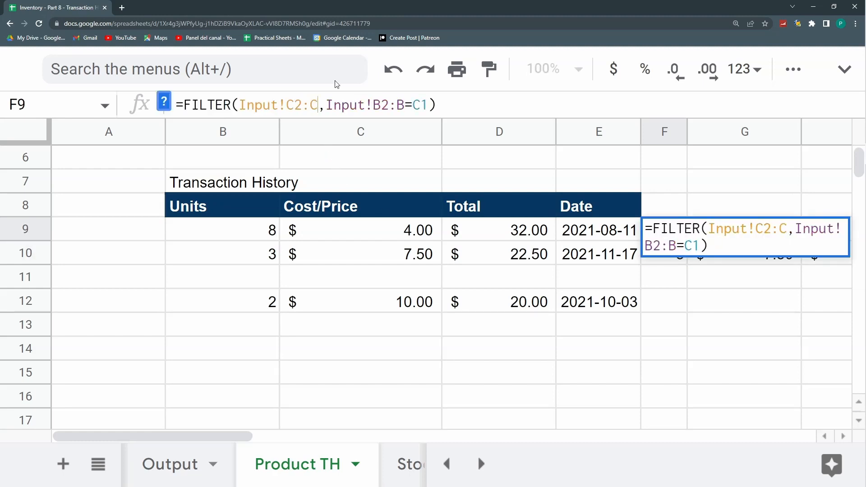
{"action": "key", "text": "Return"}
{"action": "key", "text": "Up"}
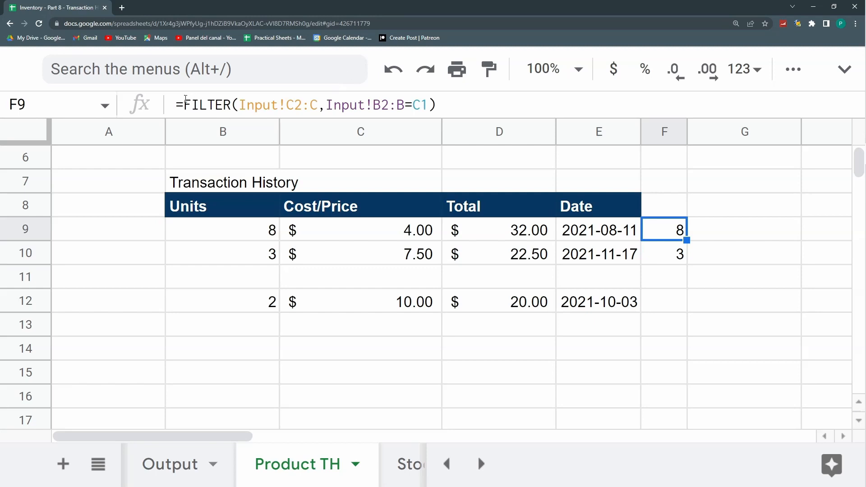
Step: Wrap the F9 formula in COUNTA, making it =counta(FILTER(Input!C2:C,Input!B2:B=C1))
{"action": "left_click", "coordinate": [186, 98]}
{"action": "type", "text": "counta"}
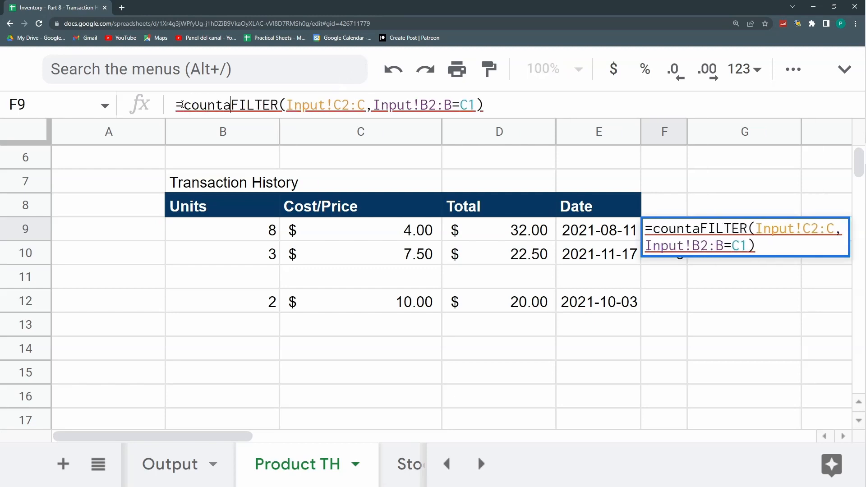
{"action": "type", "text": "("}
{"action": "key", "text": "Return"}
{"action": "key", "text": "Up"}
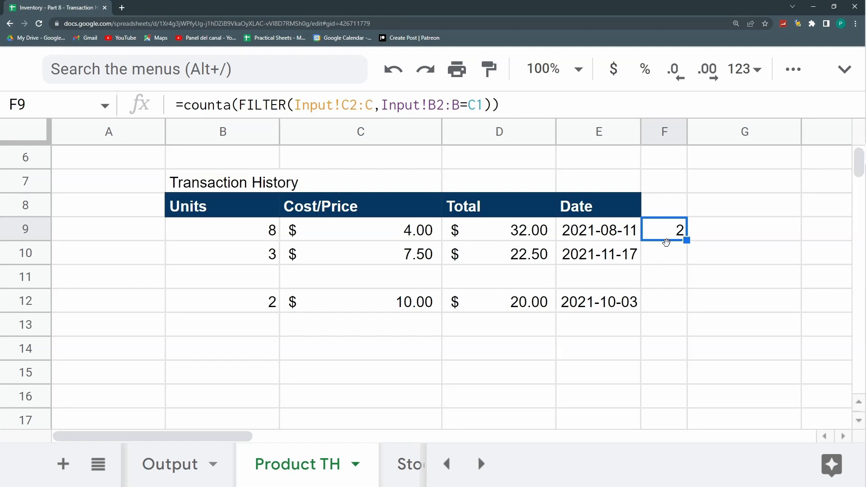
Step: Enter a REPT formula in G9 that repeats the text INPUT 2 times
{"action": "left_click", "coordinate": [705, 231]}
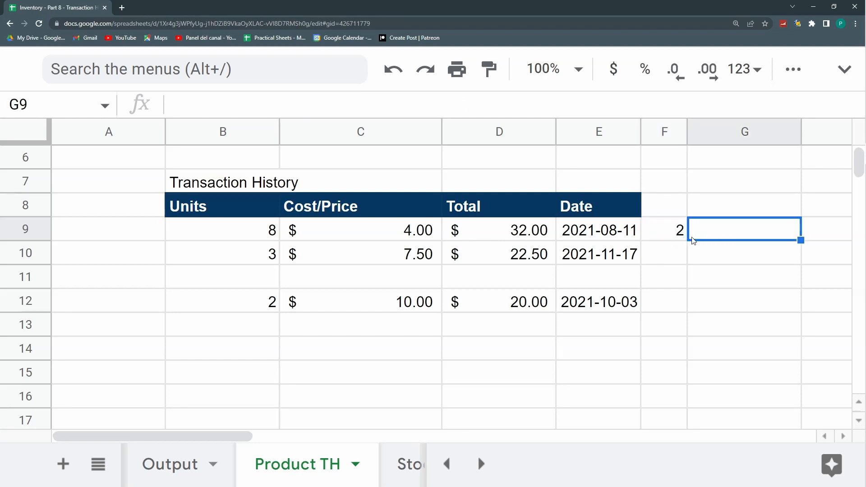
{"action": "type", "text": "=rep"}
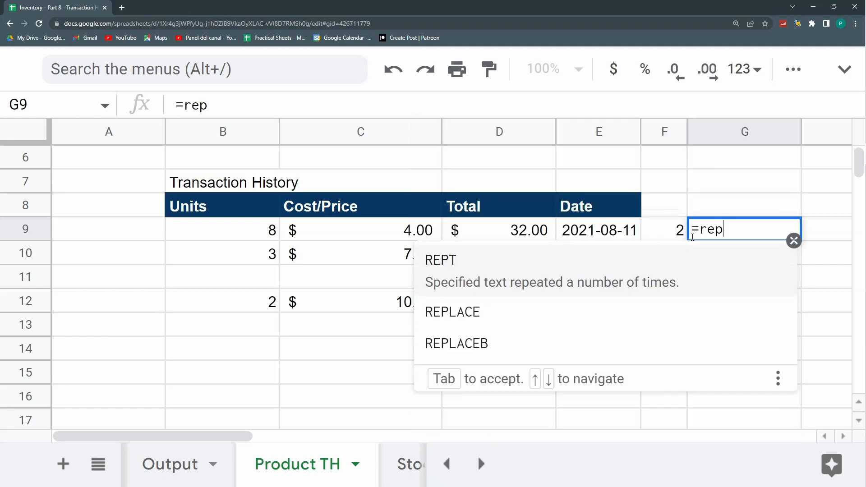
{"action": "key", "text": "Down"}
{"action": "key", "text": "Up"}
{"action": "key", "text": "Tab"}
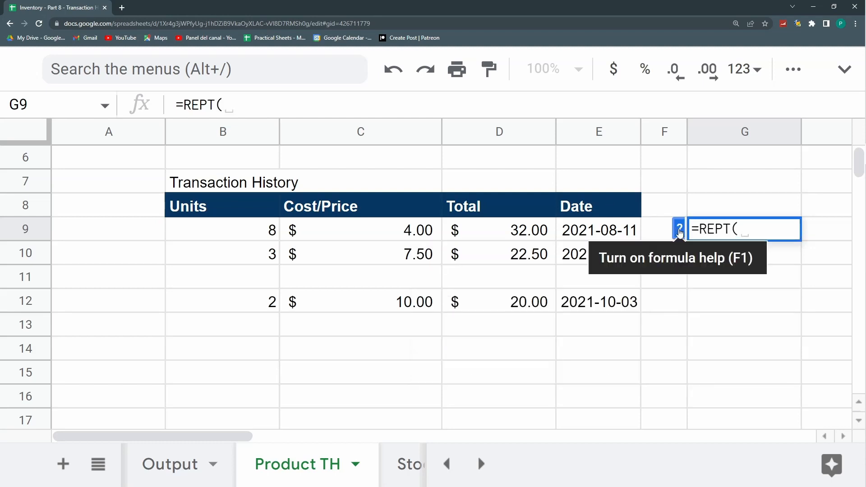
{"action": "left_click", "coordinate": [679, 230]}
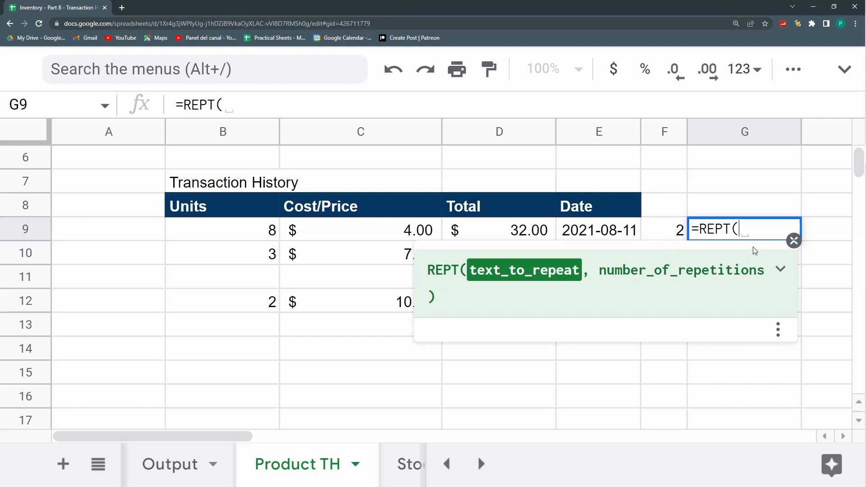
{"action": "left_click", "coordinate": [793, 241]}
{"action": "type", "text": "\"IN"}
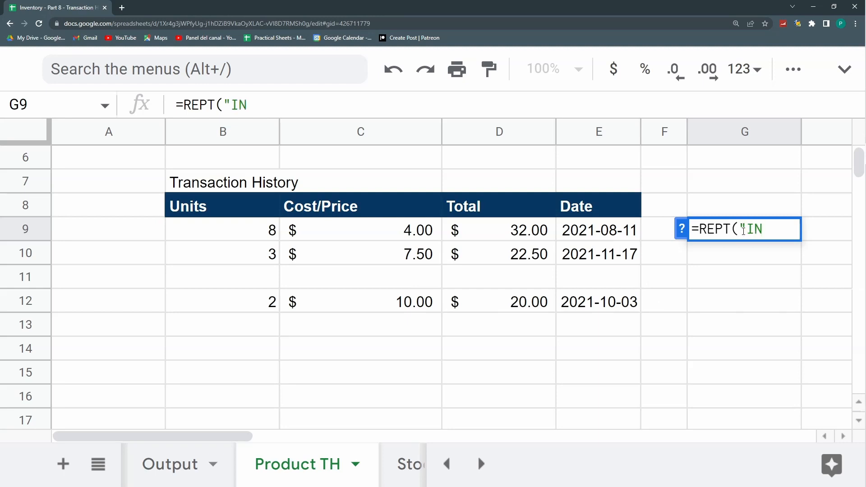
{"action": "type", "text": "PUT\";2"}
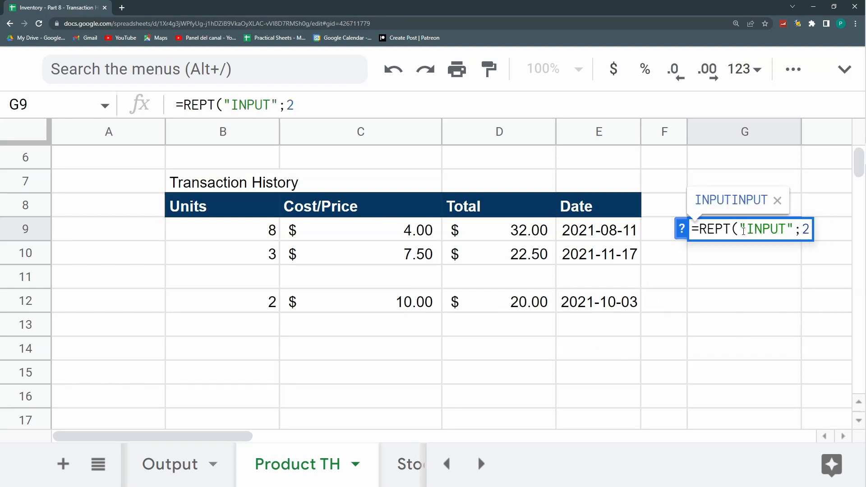
{"action": "key", "text": "Return"}
Step: Add a semicolon after INPUT in the G9 formula, making it =REPT("INPUT;",2)
{"action": "left_click", "coordinate": [744, 231]}
{"action": "left_click", "coordinate": [272, 105]}
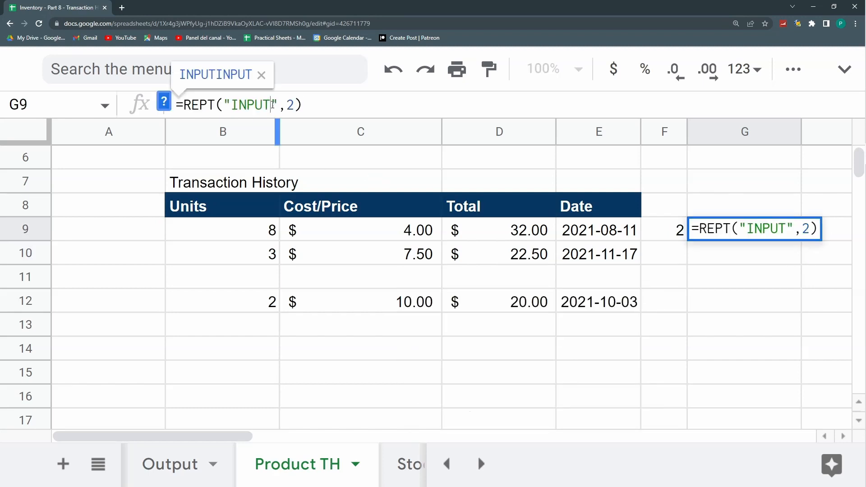
{"action": "type", "text": ";"}
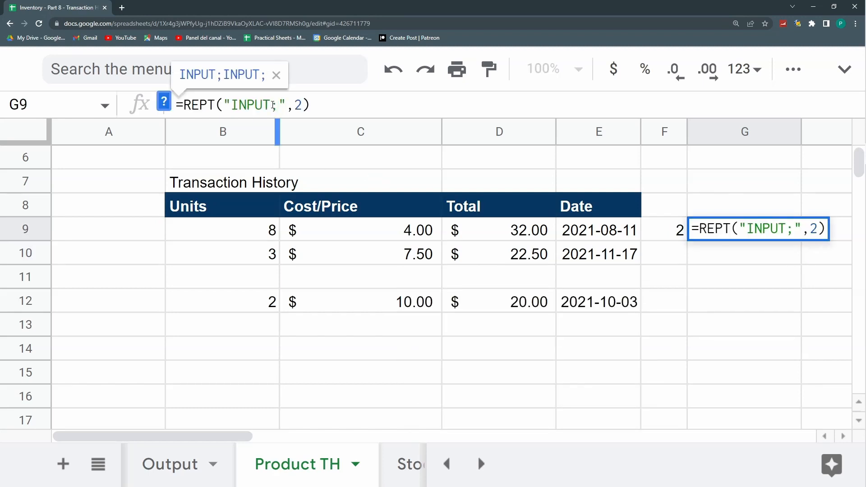
{"action": "key", "text": "Return"}
{"action": "key", "text": "Up"}
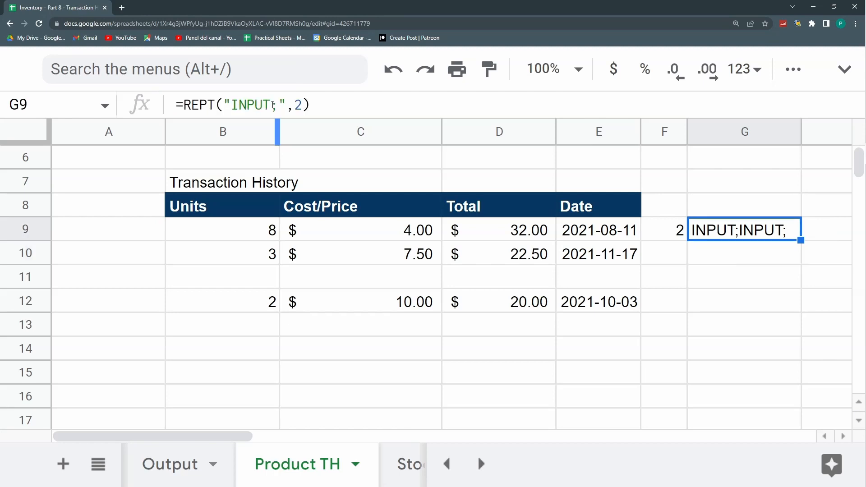
Step: Wrap the REPT formula in G9 in SPLIT with ";" as the delimiter
{"action": "left_click", "coordinate": [185, 103]}
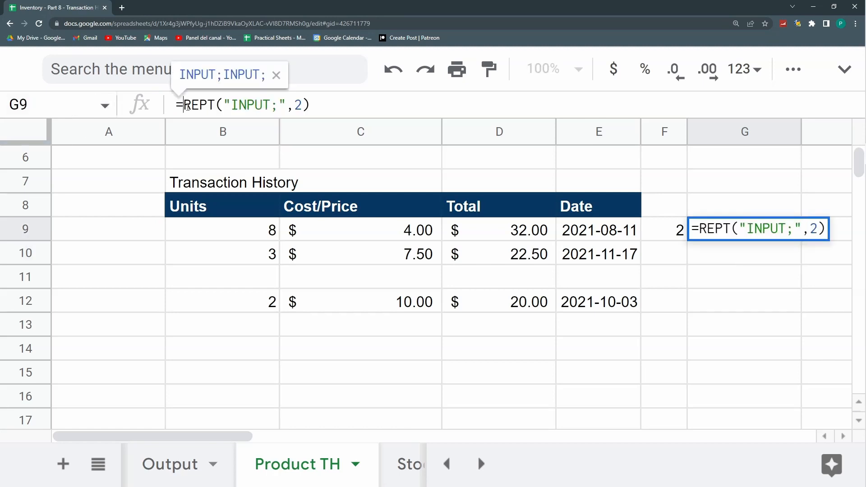
{"action": "type", "text": "SPLIT"}
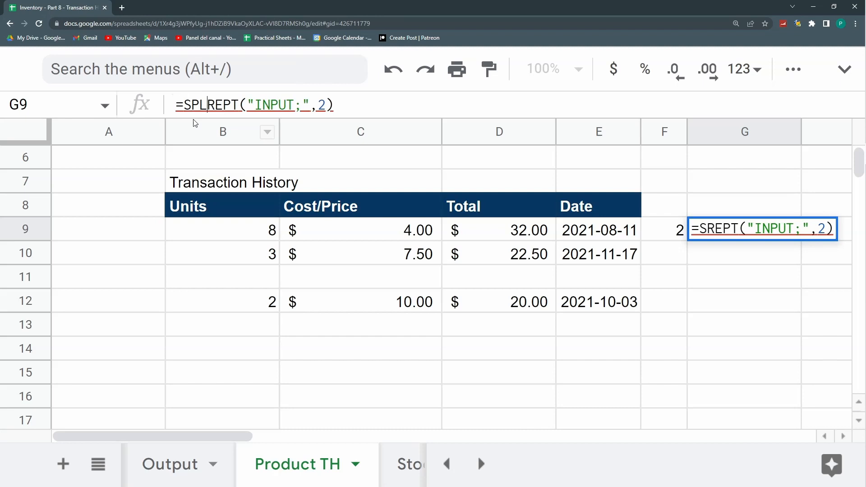
{"action": "type", "text": "("}
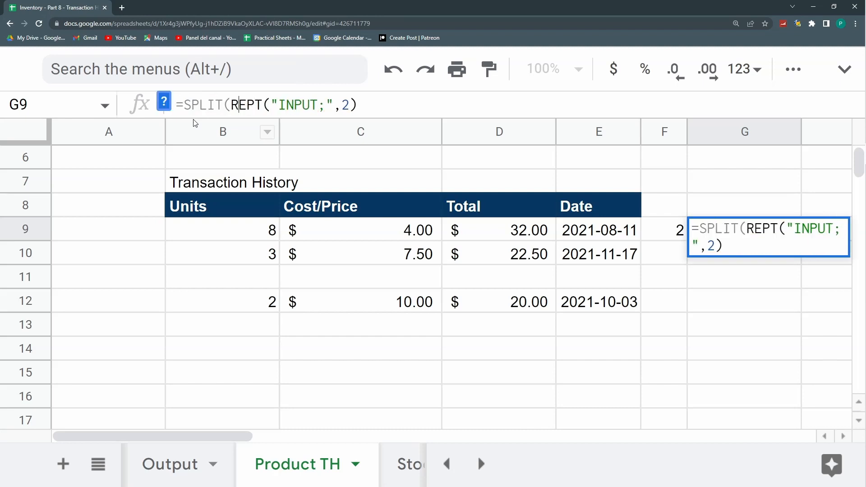
{"action": "key", "text": "Right"}
{"action": "key", "text": "Right"}
{"action": "type", "text": ";\";\")"}
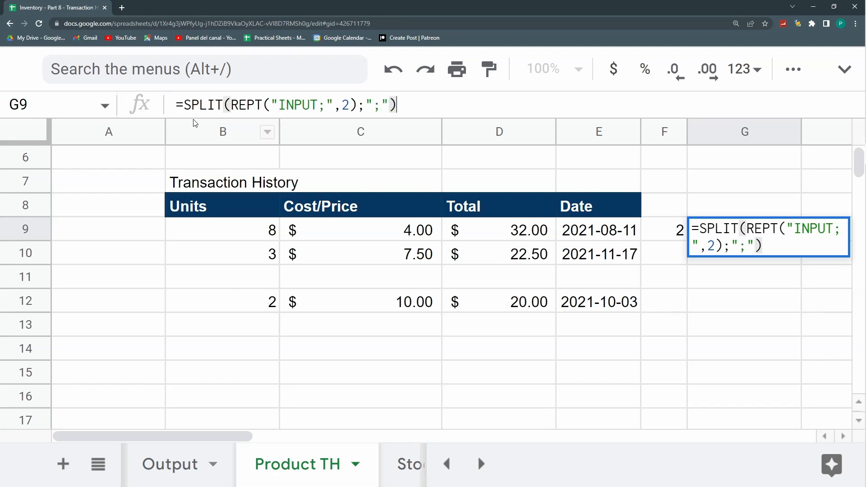
{"action": "key", "text": "Return"}
{"action": "key", "text": "Up"}
{"action": "key", "text": "Right"}
{"action": "key", "text": "Left"}
{"action": "key", "text": "Right"}
{"action": "key", "text": "Left"}
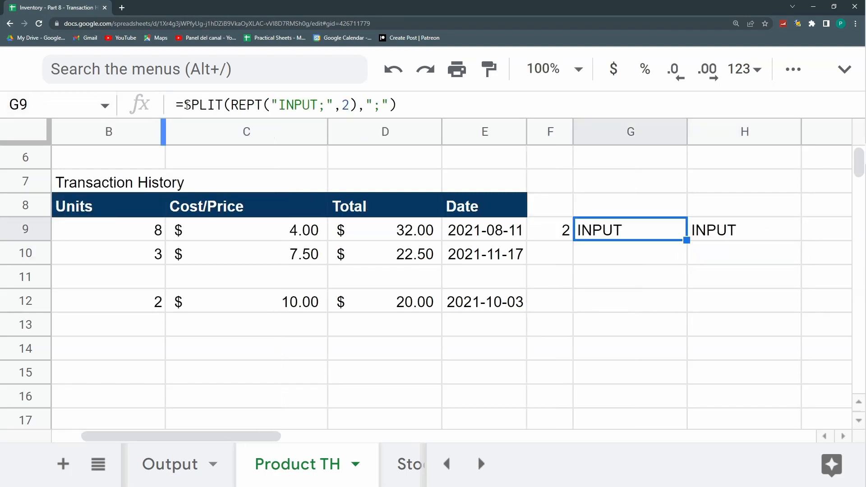
Step: Wrap the G9 formula in TRANSPOSE, making it =TRANSPOSE(SPLIT(REPT("INPUT;",2),";"))
{"action": "left_click", "coordinate": [187, 105]}
{"action": "type", "text": "TRANSPOSE"}
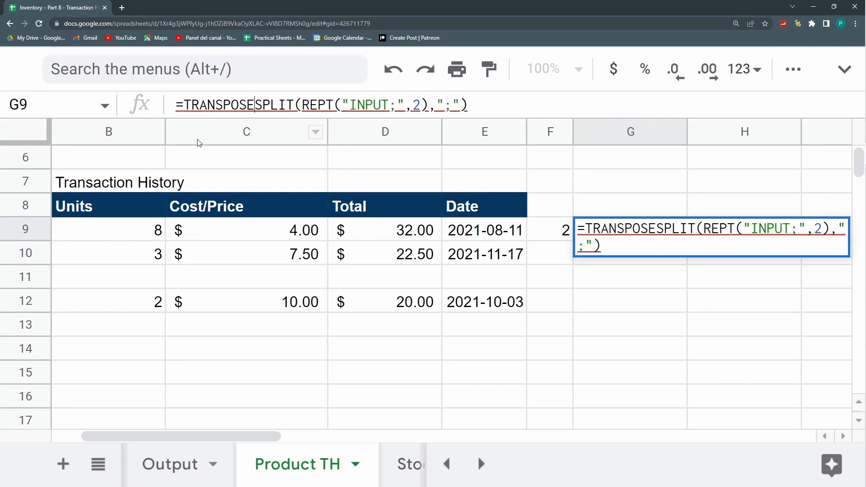
{"action": "type", "text": "("}
{"action": "key", "text": "Return"}
{"action": "key", "text": "Up"}
{"action": "scroll", "coordinate": [624, 281], "scroll_direction": "up", "scroll_amount": 3}
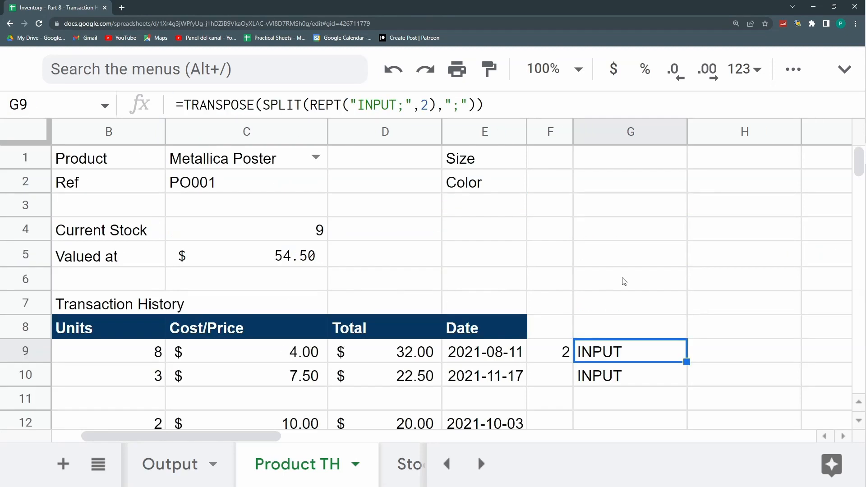
{"action": "scroll", "coordinate": [624, 281], "scroll_direction": "down", "scroll_amount": 3}
Step: Replace the repetition number 2 in the G9 formula with the counta(FILTER(Input!C2:C,Input!B2:B=C1)) expression copied from F9
{"action": "left_click", "coordinate": [567, 232]}
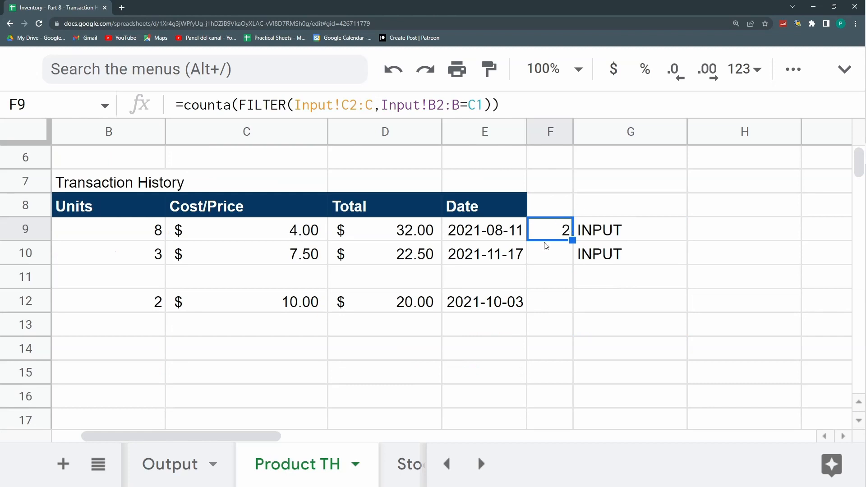
{"action": "left_click_drag", "start_coordinate": [515, 104], "coordinate": [185, 125]}
{"action": "key", "text": "ctrl+c"}
{"action": "key", "text": "Escape"}
{"action": "left_click", "coordinate": [604, 235]}
{"action": "double_click", "coordinate": [427, 105]}
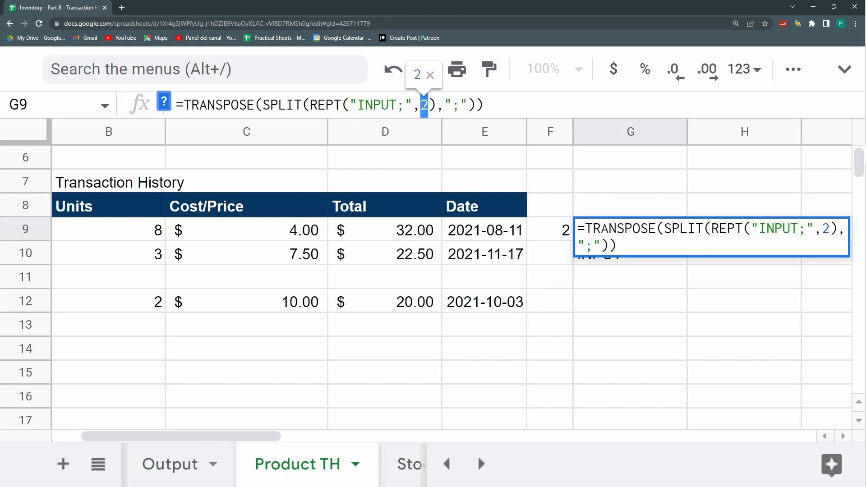
{"action": "key", "text": "ctrl+v"}
{"action": "key", "text": "Return"}
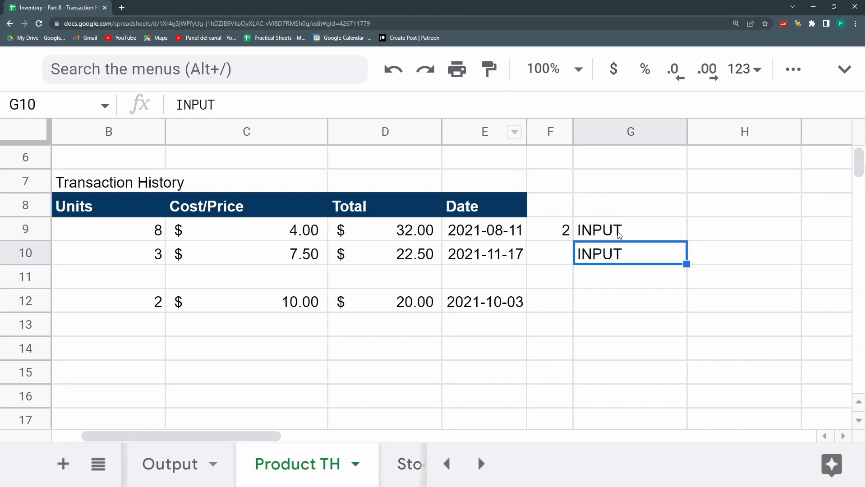
Step: Clear the helper count formula from F9 and reselect G9
{"action": "left_click", "coordinate": [547, 230]}
{"action": "left_click", "coordinate": [608, 228]}
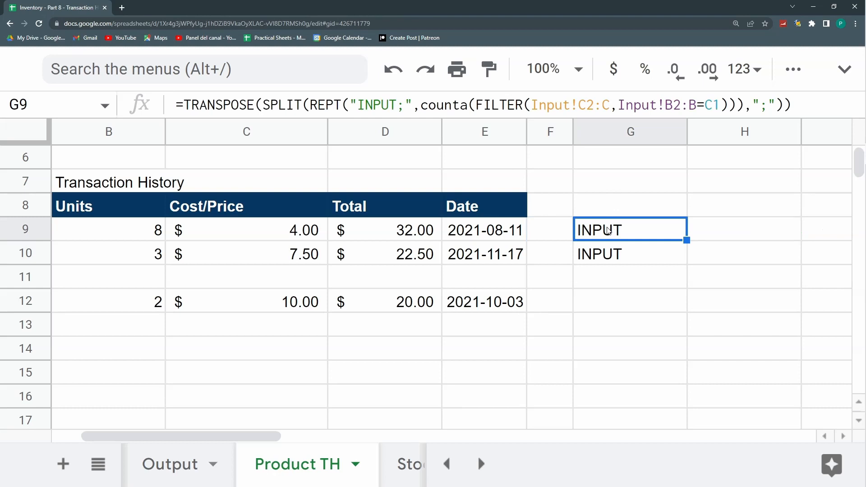
{"action": "left_click_drag", "start_coordinate": [261, 439], "coordinate": [233, 437]}
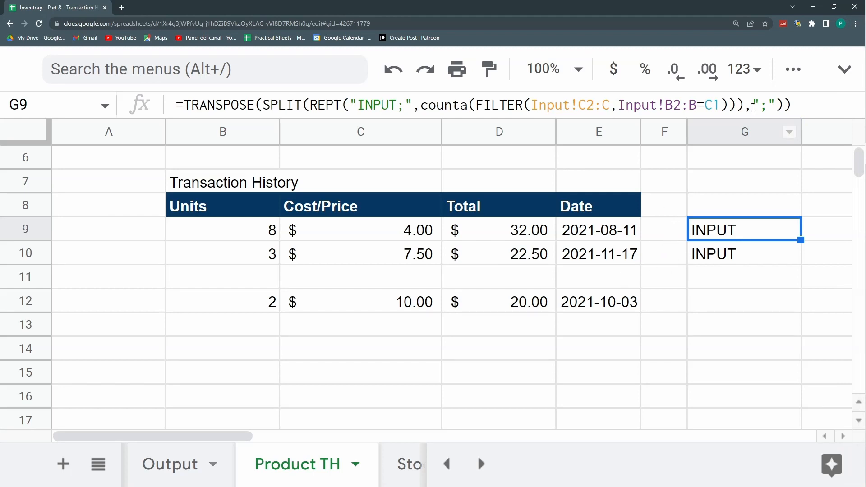
Step: Copy the entire TRANSPOSE formula from G9 without changing the cell
{"action": "left_click_drag", "start_coordinate": [792, 104], "coordinate": [177, 112]}
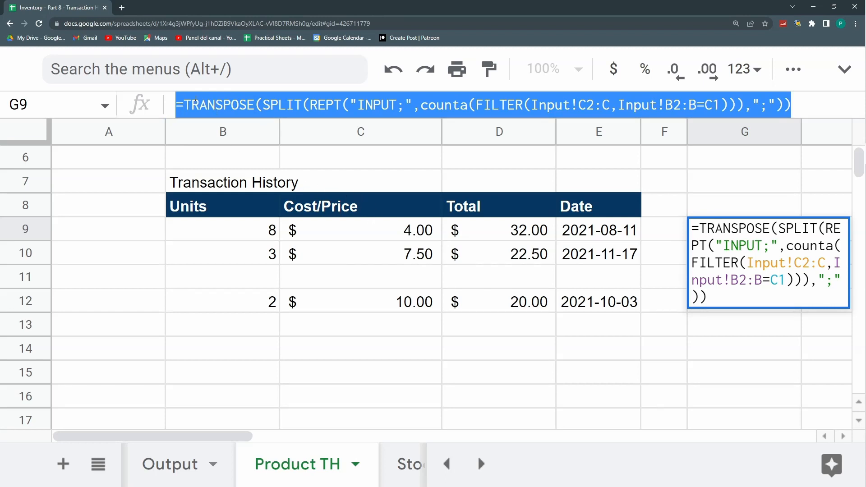
{"action": "left_click", "coordinate": [259, 105]}
{"action": "left_click", "coordinate": [184, 105]}
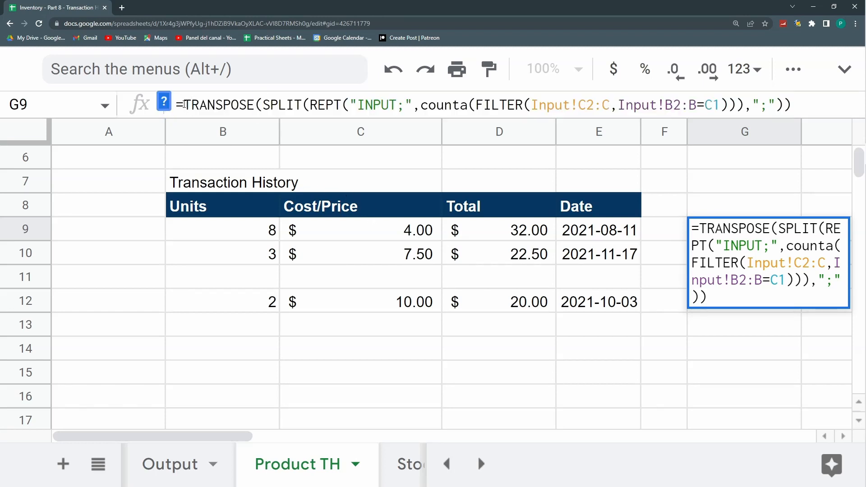
{"action": "key", "text": "ctrl+a"}
{"action": "key", "text": "ctrl+c"}
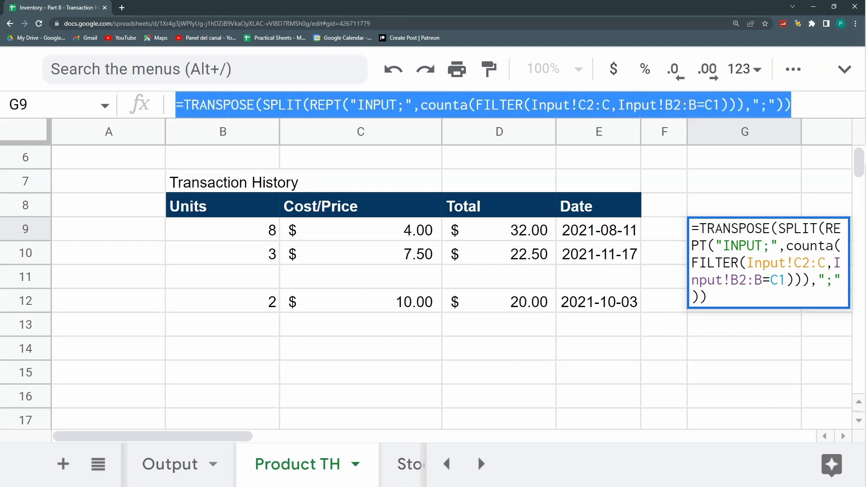
{"action": "key", "text": "Escape"}
Step: Enclose the FILTER formula in B9 in curly braces, making it ={FILTER(Input!C2:F,Input!B2:B=C1)}
{"action": "left_click", "coordinate": [264, 232]}
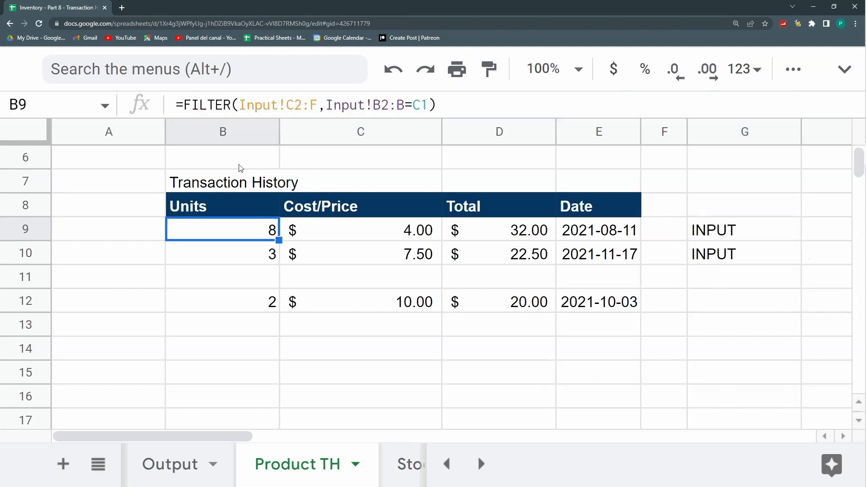
{"action": "left_click", "coordinate": [185, 105]}
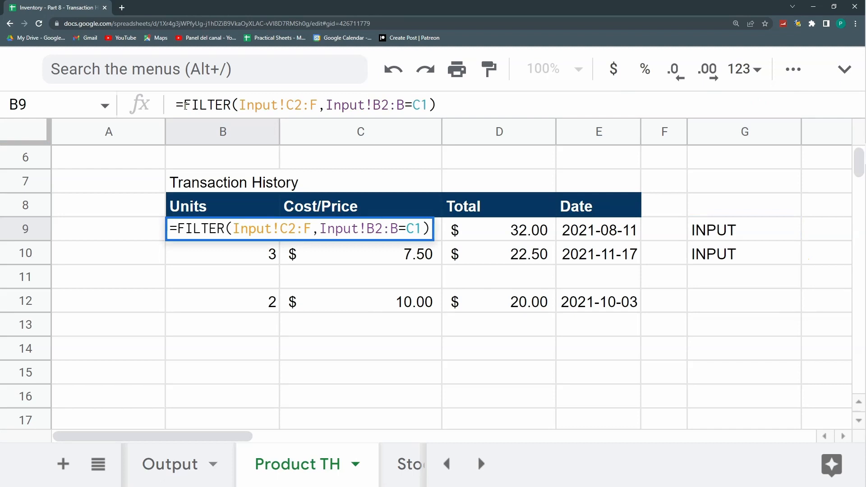
{"action": "type", "text": "{"}
{"action": "left_click", "coordinate": [446, 108]}
{"action": "type", "text": "}"}
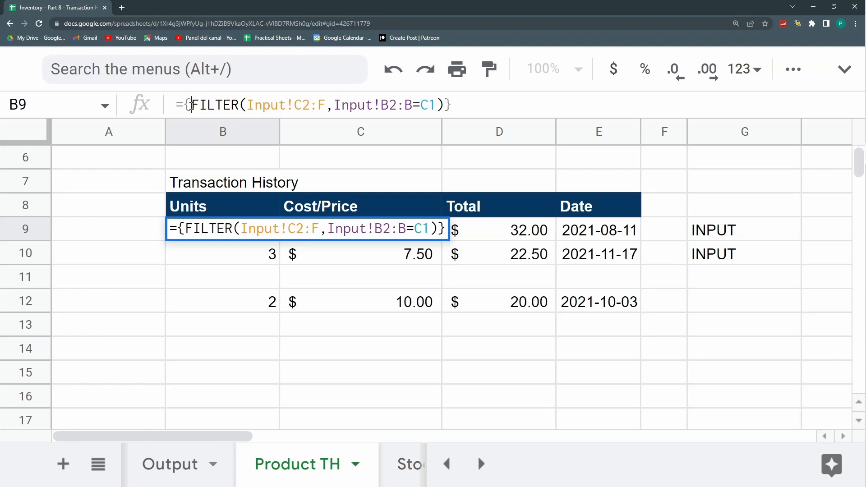
Step: Insert the copied TRANSPOSE formula and a semicolon before FILTER in B9, and clear the helper labels in G9:G10
{"action": "key", "text": "ctrl+v"}
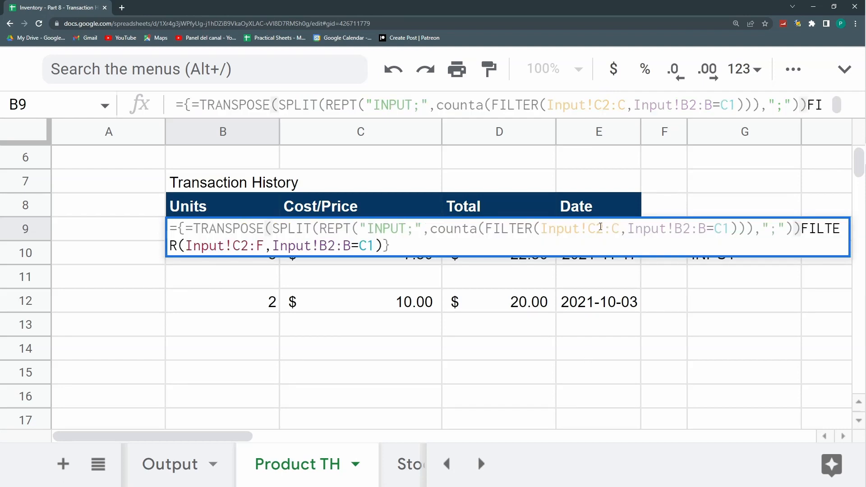
{"action": "type", "text": ";"}
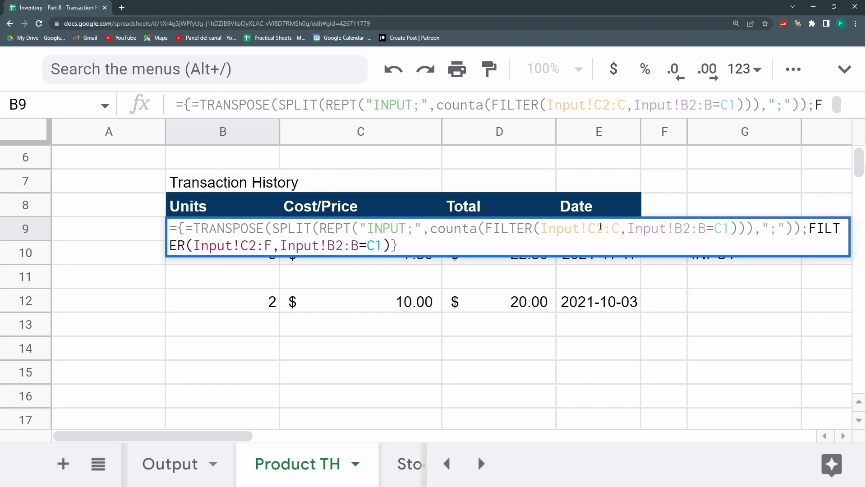
{"action": "key", "text": "Return"}
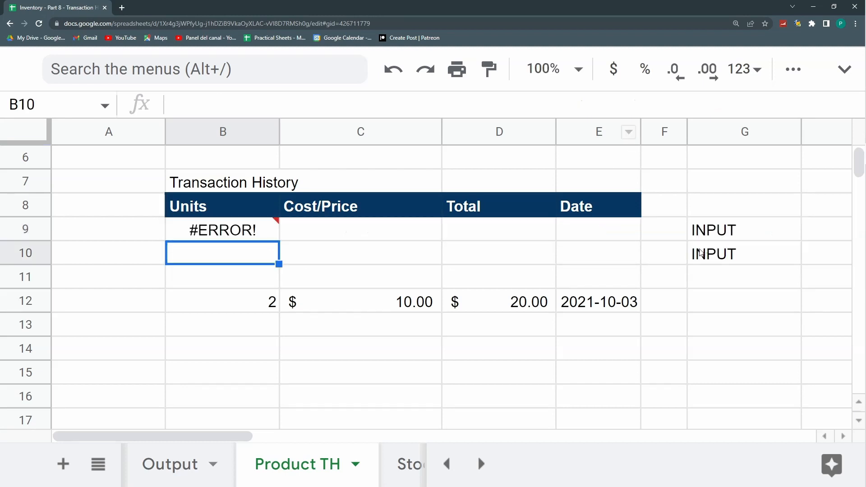
{"action": "left_click_drag", "start_coordinate": [700, 229], "coordinate": [702, 252]}
{"action": "key", "text": "Delete"}
Step: Remove the extra equals sign before TRANSPOSE in the B9 formula
{"action": "left_click", "coordinate": [274, 238]}
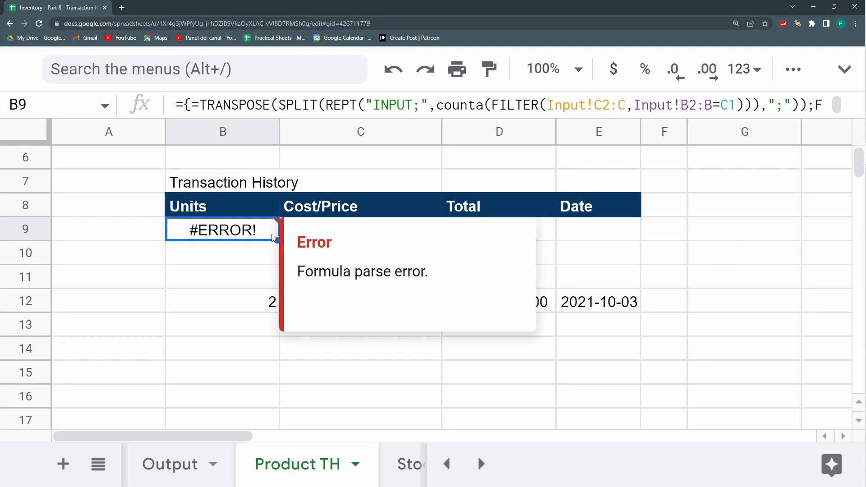
{"action": "left_click", "coordinate": [197, 105]}
{"action": "key", "text": "BackSpace"}
{"action": "key", "text": "Return"}
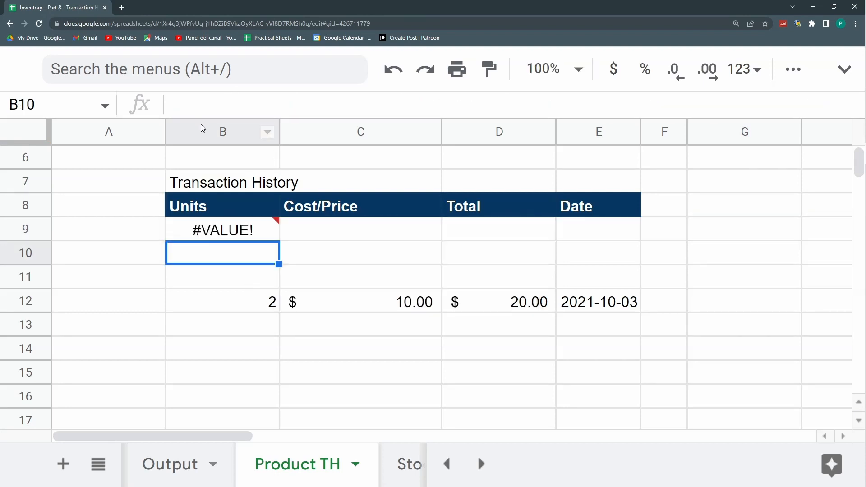
Step: Replace the semicolon between the TRANSPOSE and FILTER parts of the B9 formula with a comma
{"action": "left_click", "coordinate": [249, 230]}
{"action": "left_click", "coordinate": [451, 105]}
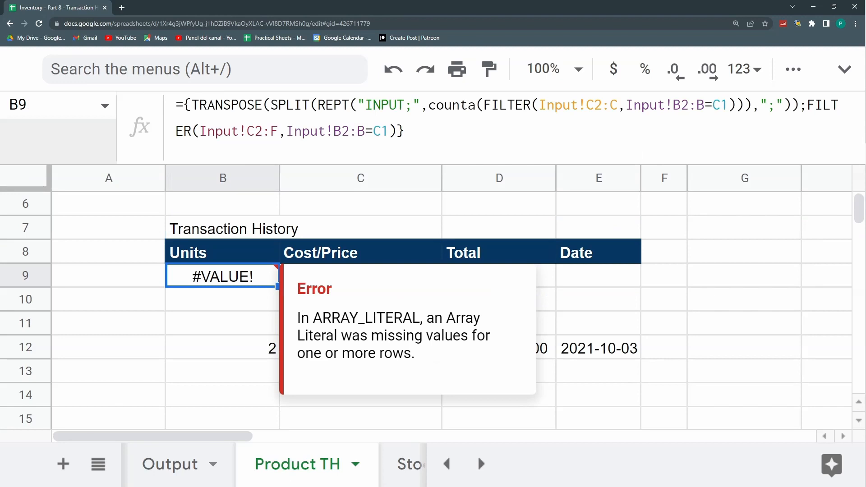
{"action": "left_click", "coordinate": [807, 106]}
{"action": "key", "text": "BackSpace"}
{"action": "type", "text": ","}
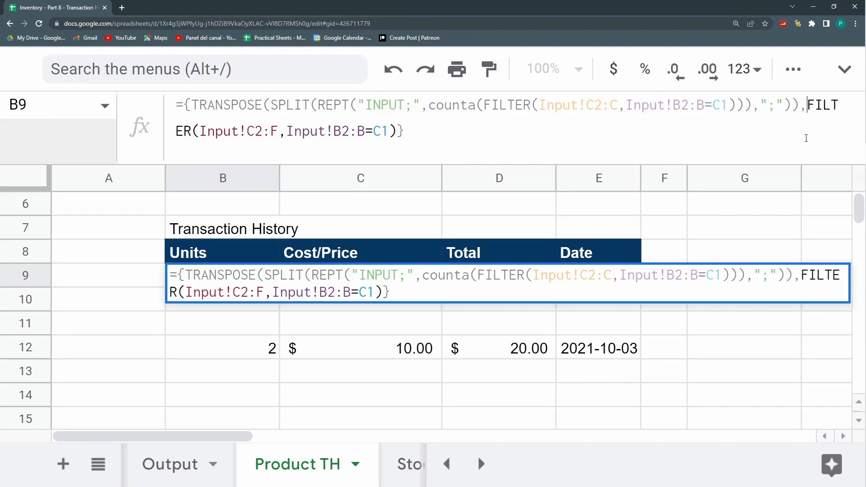
{"action": "key", "text": "Return"}
{"action": "key", "text": "Up"}
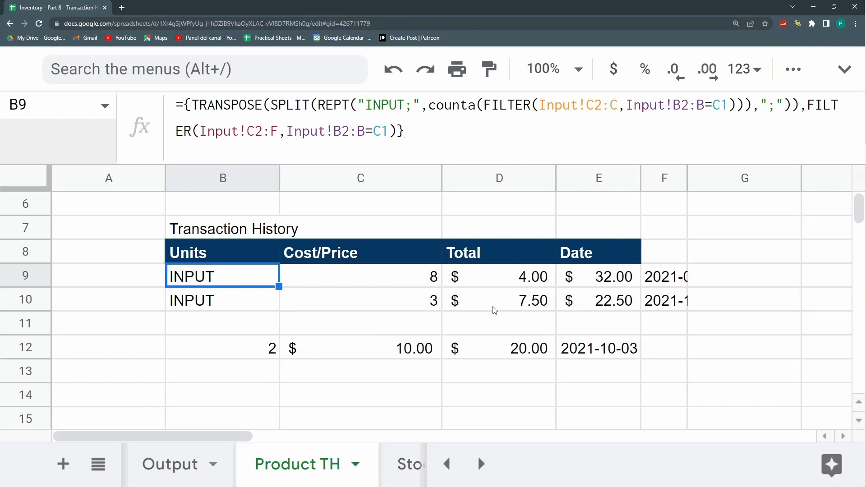
Step: Copy the headers in B8:E8 and paste them one column over, starting at C8
{"action": "left_click_drag", "start_coordinate": [203, 255], "coordinate": [587, 254]}
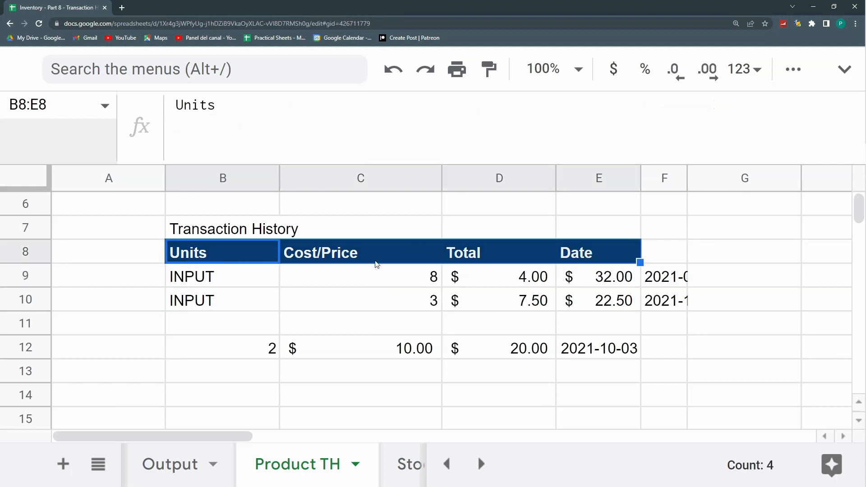
{"action": "key", "text": "ctrl+c"}
{"action": "left_click_drag", "start_coordinate": [433, 242], "coordinate": [493, 242]}
{"action": "left_click", "coordinate": [245, 253]}
{"action": "left_click", "coordinate": [411, 257]}
{"action": "left_click_drag", "start_coordinate": [440, 261], "coordinate": [217, 259]}
Step: Change the header in B8 to "Type of Transaction" and fit column B's width to its content
{"action": "left_click", "coordinate": [224, 255]}
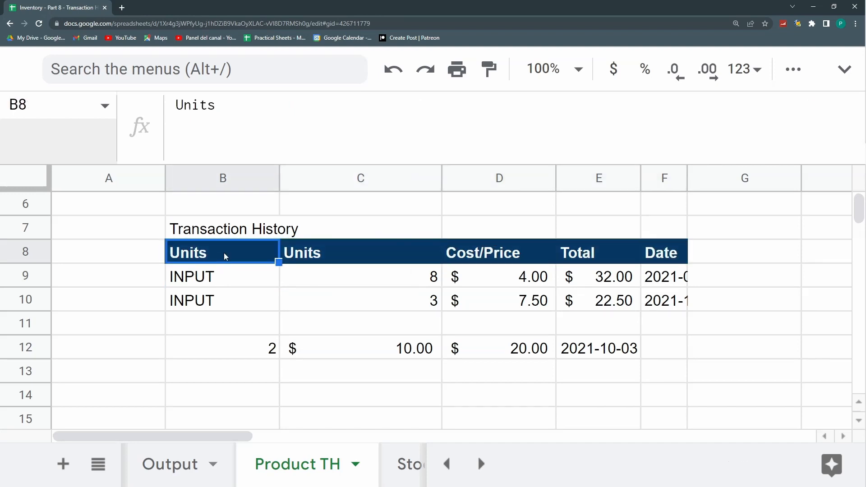
{"action": "key", "text": "BackSpace"}
{"action": "key", "text": "BackSpace"}
{"action": "type", "text": "tYPE"}
{"action": "key", "text": "BackSpace"}
{"action": "key", "text": "BackSpace"}
{"action": "key", "text": "BackSpace"}
{"action": "key", "text": "BackSpace"}
{"action": "type", "text": "Type"}
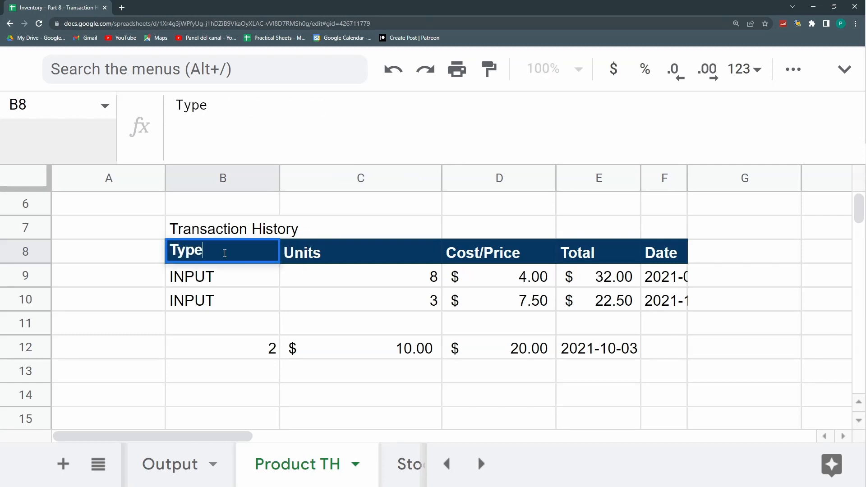
{"action": "type", "text": " of Transaction"}
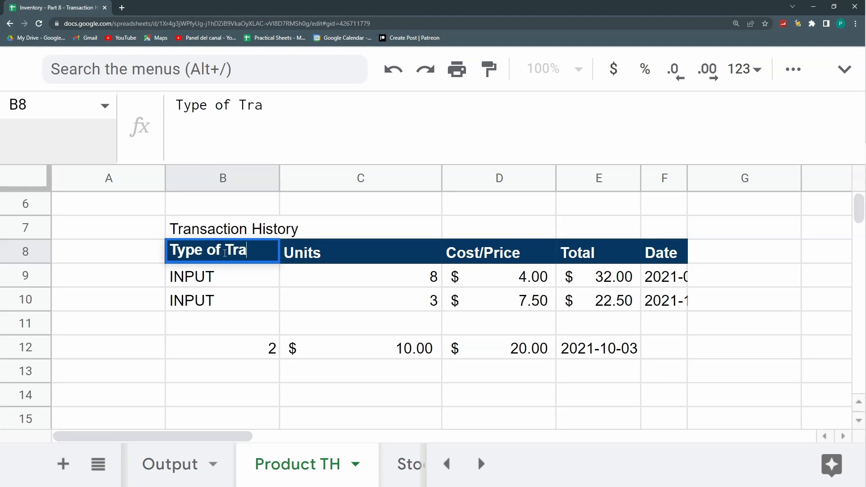
{"action": "key", "text": "Return"}
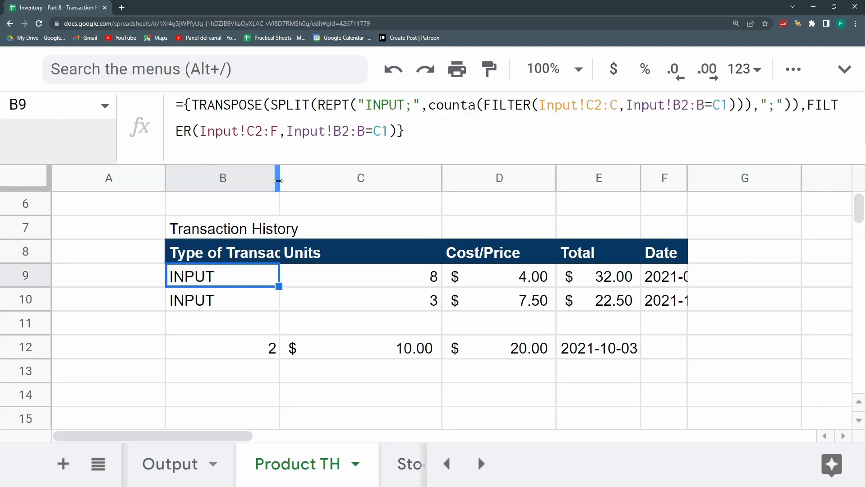
{"action": "double_click", "coordinate": [280, 179]}
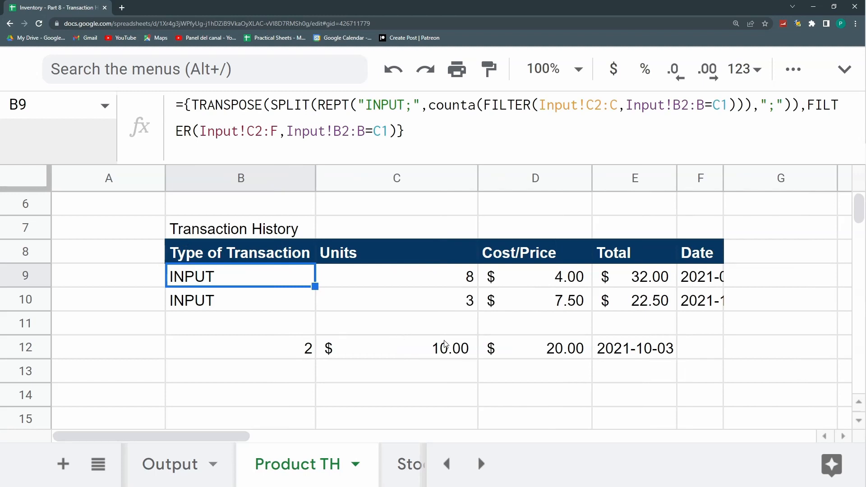
Step: Review the Output FILTER formula in B12 and the combined Input formula in B9
{"action": "left_click", "coordinate": [281, 354]}
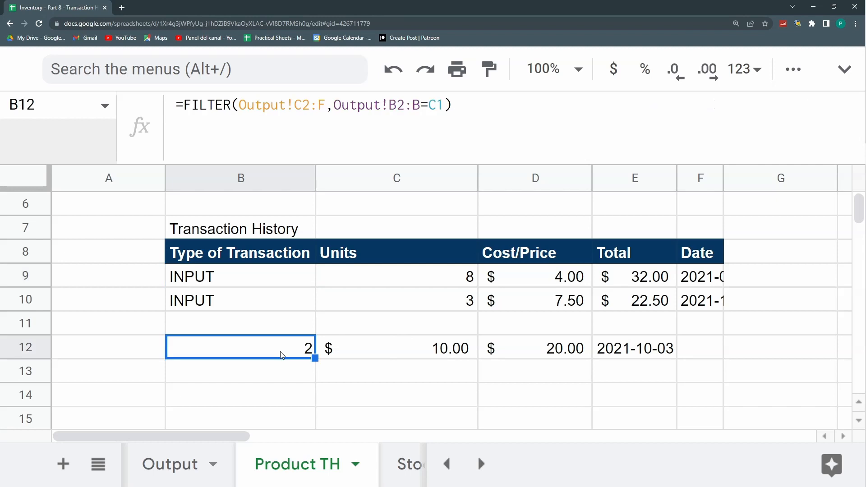
{"action": "left_click", "coordinate": [253, 276]}
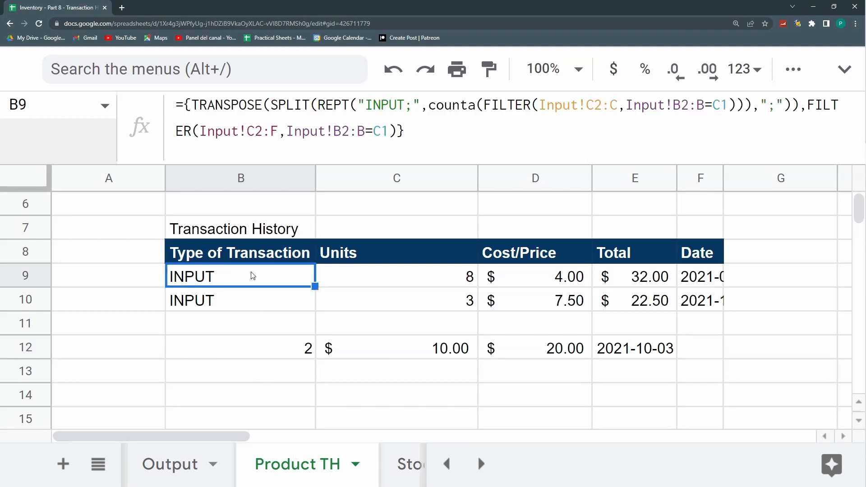
Step: Replace the formula in B12 with a copy of the full transaction formula from B9
{"action": "left_click_drag", "start_coordinate": [421, 131], "coordinate": [296, 132]}
{"action": "left_click_drag", "start_coordinate": [231, 106], "coordinate": [271, 106]}
{"action": "triple_click", "coordinate": [375, 133]}
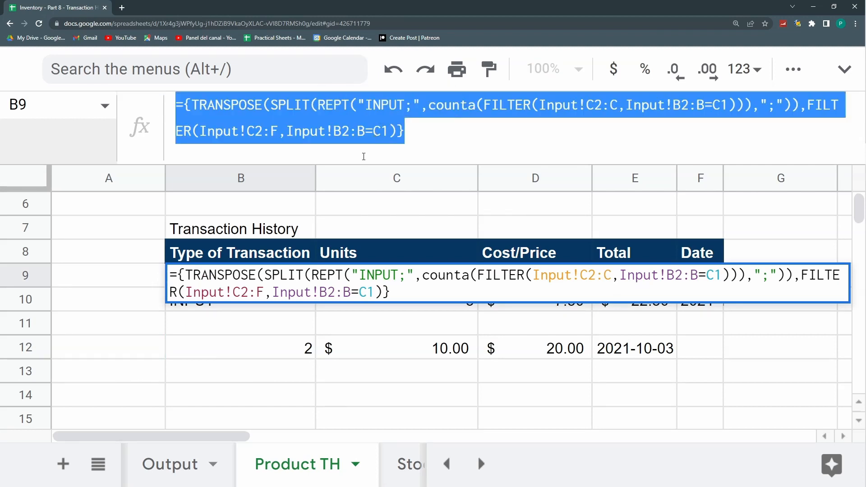
{"action": "left_click", "coordinate": [286, 349]}
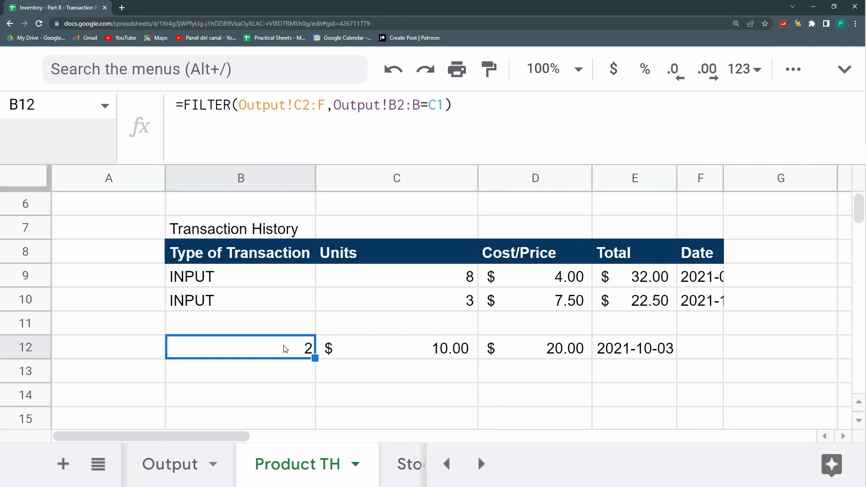
{"action": "left_click_drag", "start_coordinate": [453, 106], "coordinate": [163, 119]}
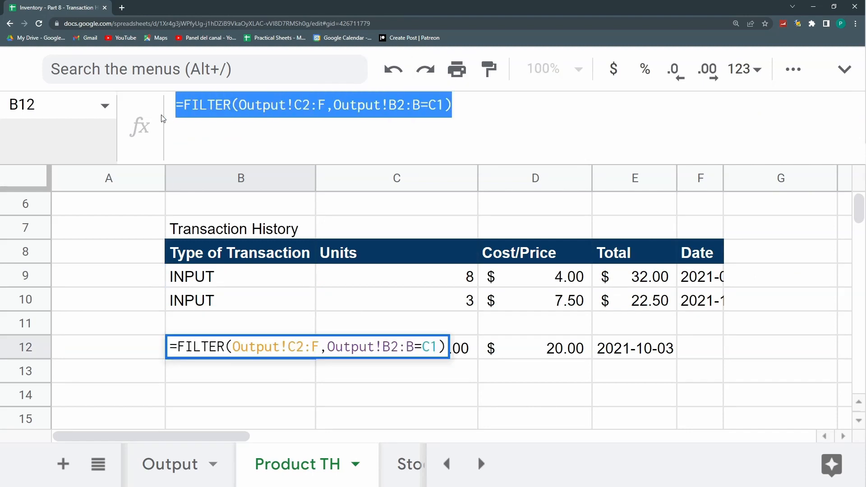
{"action": "key", "text": "ctrl+v"}
{"action": "left_click", "coordinate": [281, 354]}
{"action": "left_click_drag", "start_coordinate": [284, 354], "coordinate": [348, 382]}
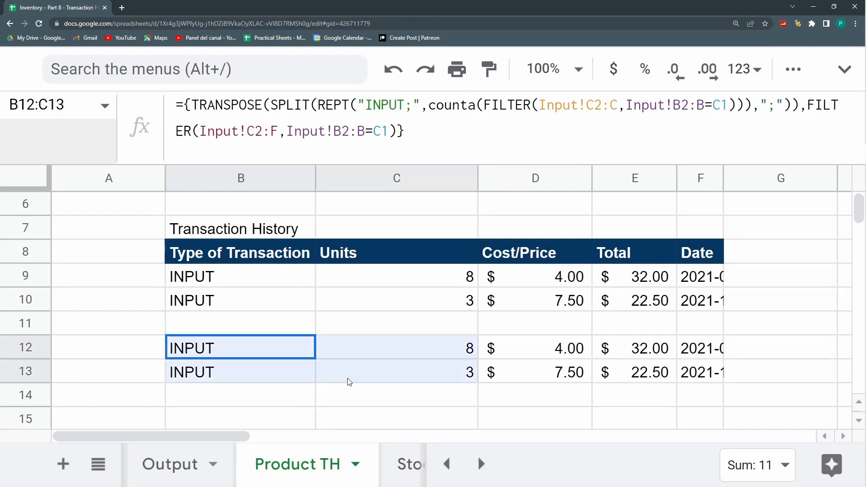
Step: Replace every "Input" with "Output" in the range B12:C13, searching within formulas as well
{"action": "left_click", "coordinate": [277, 349]}
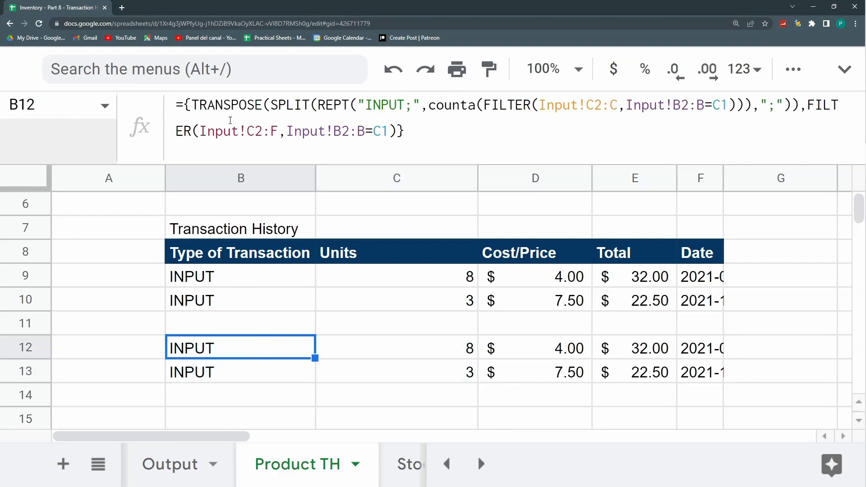
{"action": "left_click", "coordinate": [336, 375]}
{"action": "left_click_drag", "start_coordinate": [304, 356], "coordinate": [332, 379]}
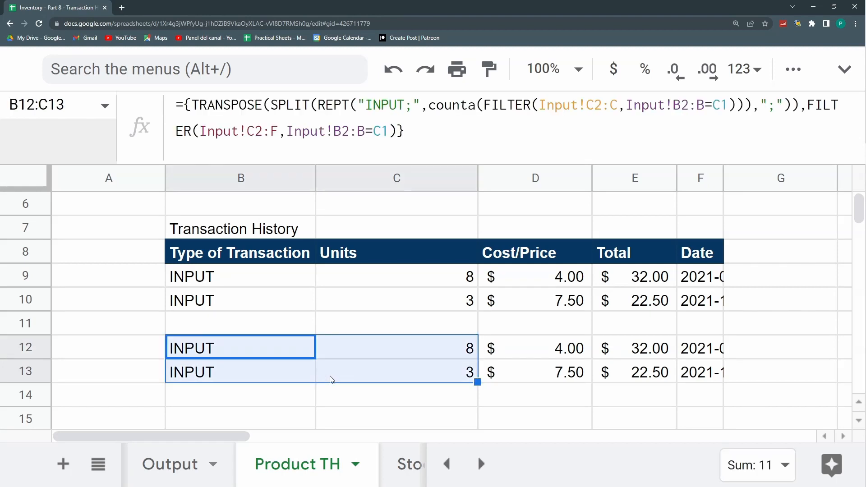
{"action": "key", "text": "ctrl+h"}
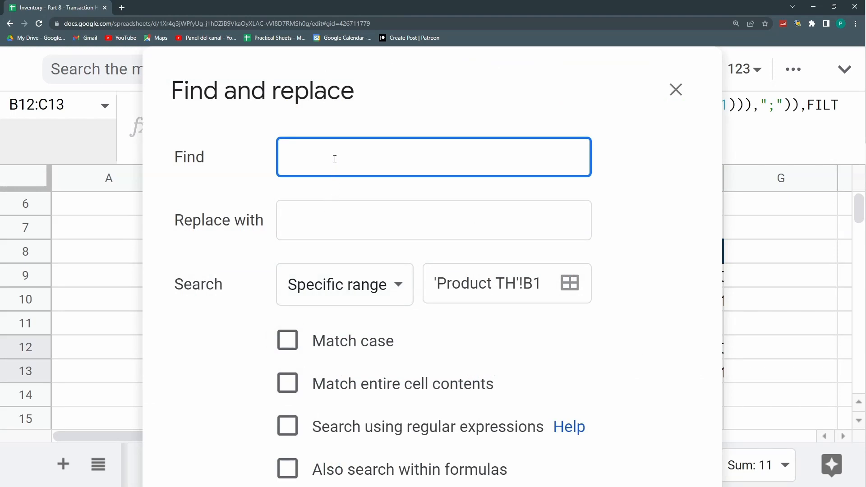
{"action": "type", "text": "Input"}
{"action": "left_click", "coordinate": [451, 212]}
{"action": "type", "text": "Output"}
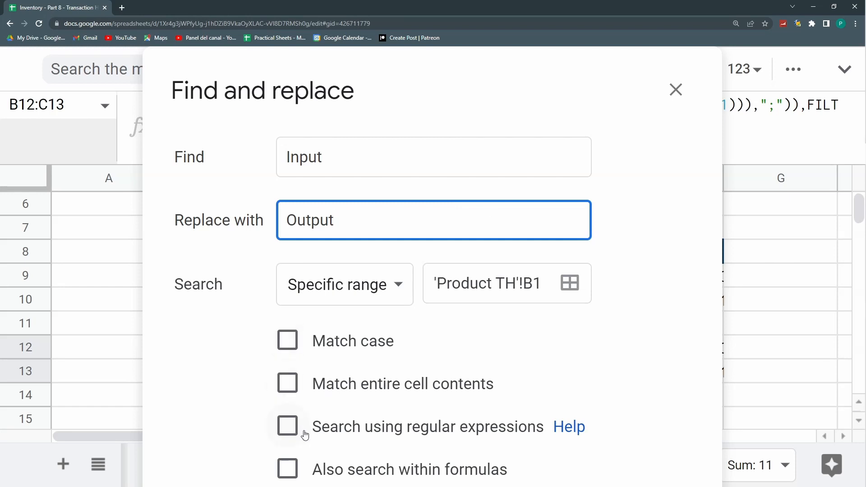
{"action": "left_click", "coordinate": [289, 469]}
{"action": "key", "text": "ctrl+minus"}
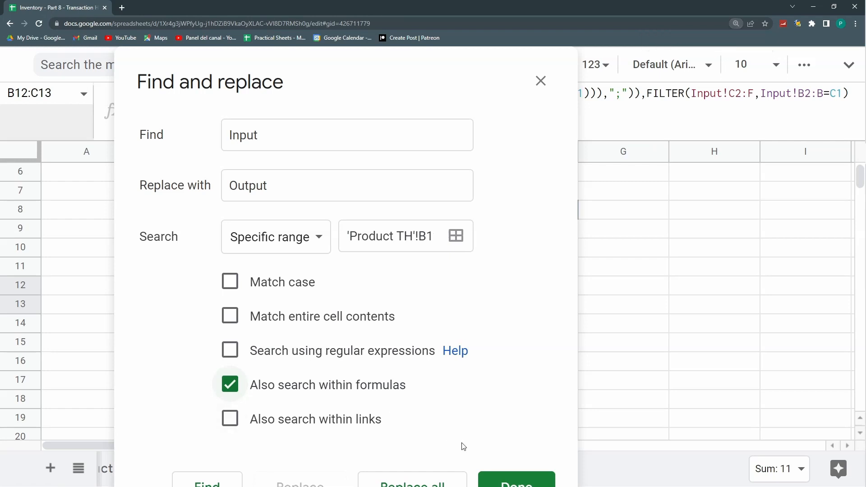
{"action": "key", "text": "ctrl+minus"}
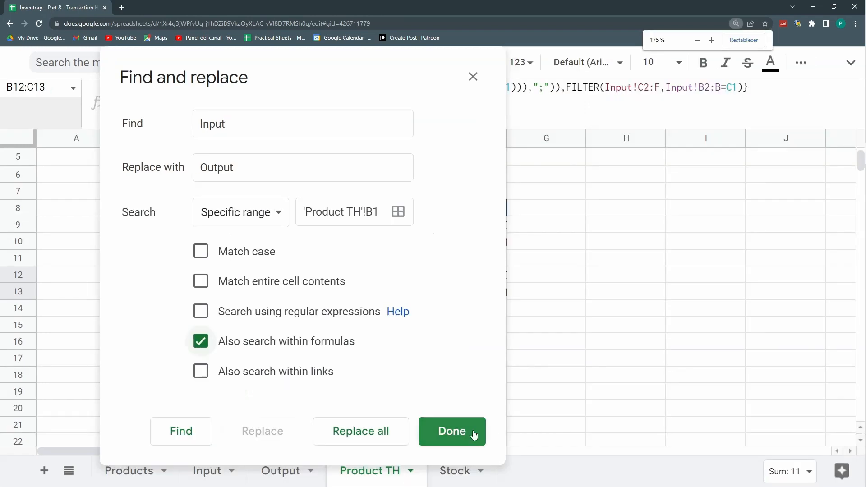
{"action": "left_click", "coordinate": [387, 432]}
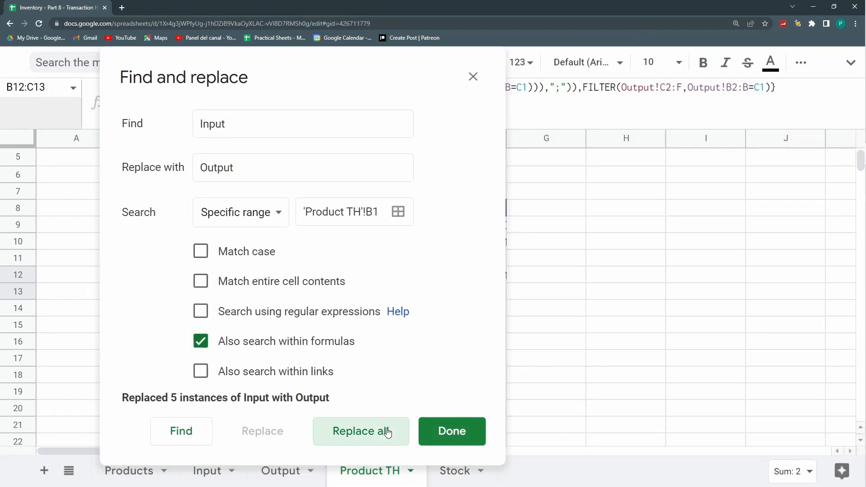
{"action": "left_click", "coordinate": [457, 439]}
{"action": "left_click", "coordinate": [227, 341]}
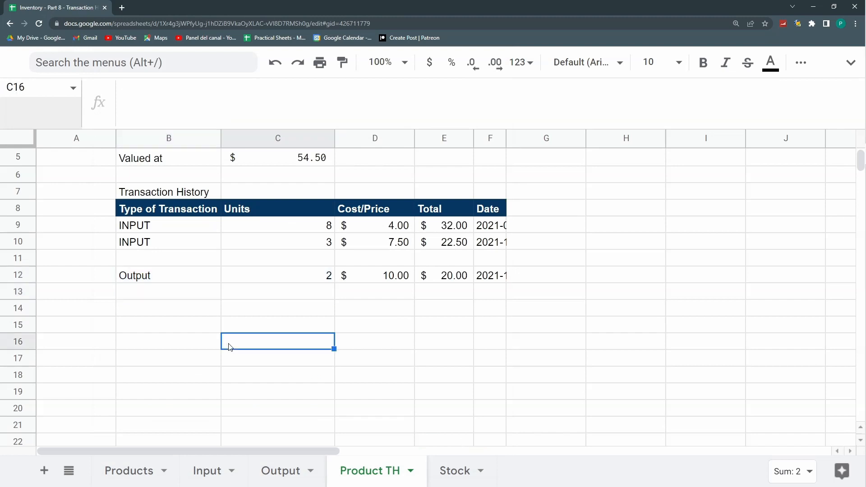
Step: Change the repeated text label in B12's REPT function to uppercase "OUTPUT", keeping the semicolon
{"action": "left_click", "coordinate": [163, 279]}
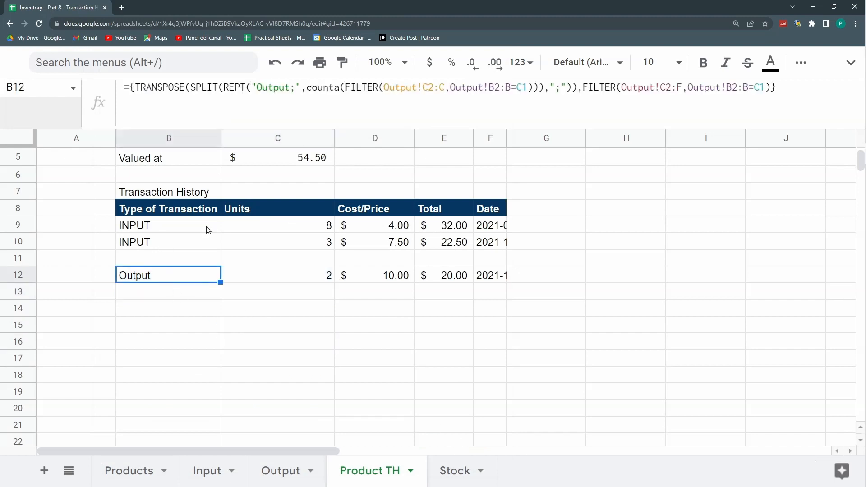
{"action": "double_click", "coordinate": [290, 88]}
{"action": "key", "text": "BackSpace"}
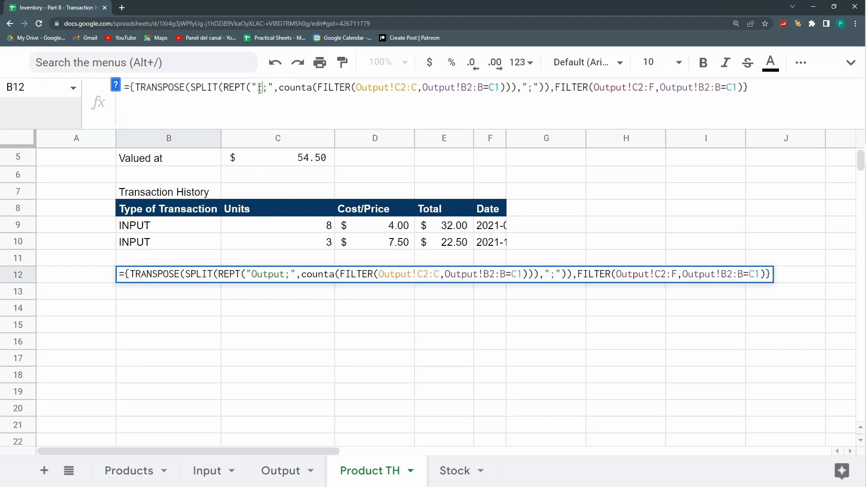
{"action": "type", "text": "INPUT"}
{"action": "key", "text": "Return"}
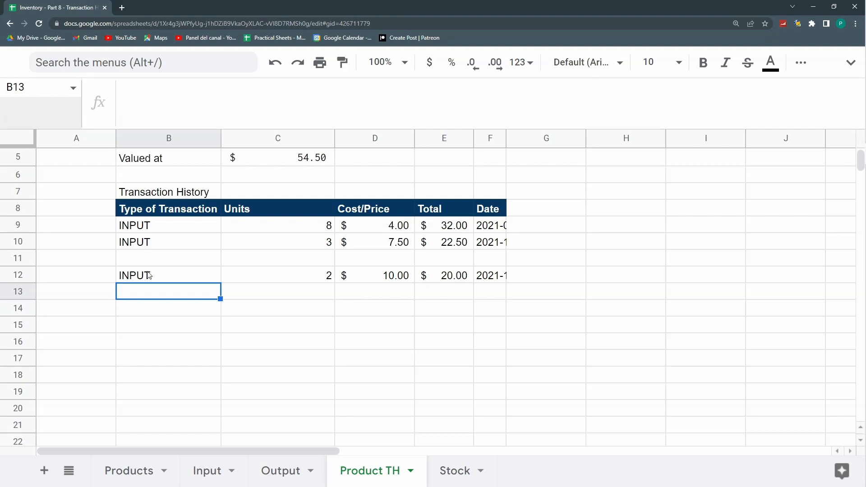
{"action": "left_click", "coordinate": [173, 279]}
{"action": "left_click", "coordinate": [258, 87]}
{"action": "left_click_drag", "start_coordinate": [256, 87], "coordinate": [267, 87]}
{"action": "type", "text": "OUT"}
{"action": "key", "text": "Return"}
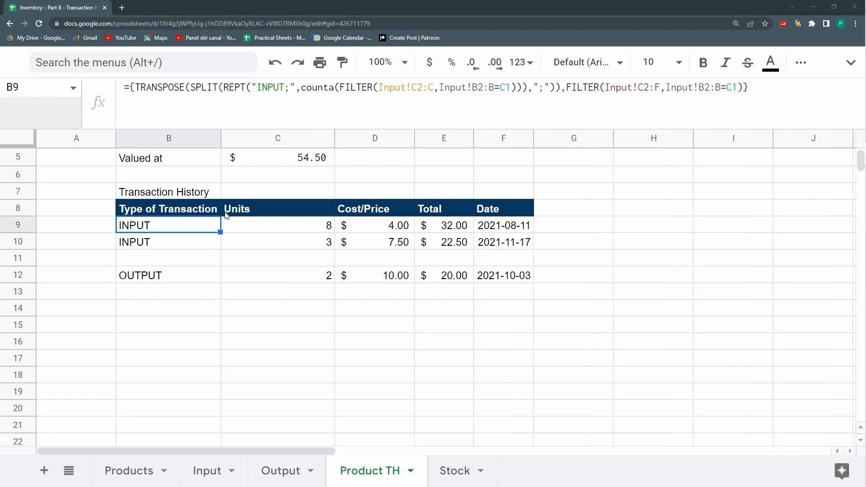
Step: Append a copy of the expression inside B12's curly braces to the array in B9, separated by a semicolon
{"action": "key", "text": "Down"}
{"action": "key", "text": "Down"}
{"action": "key", "text": "Down"}
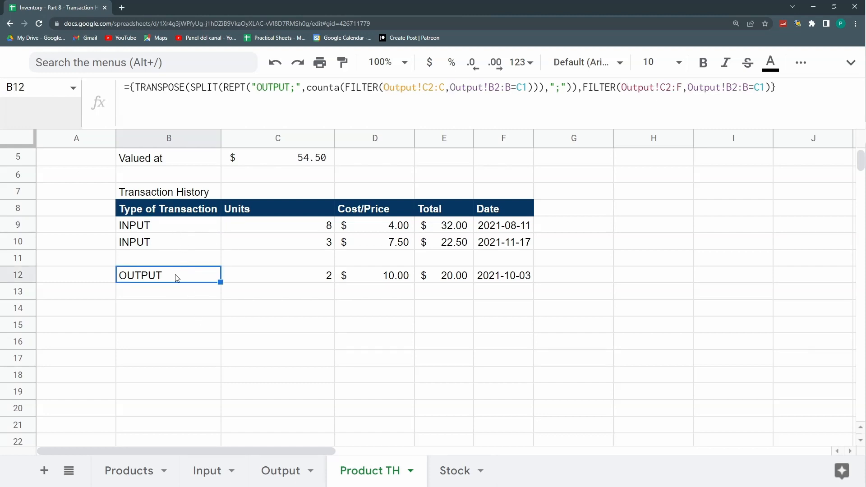
{"action": "left_click", "coordinate": [158, 227]}
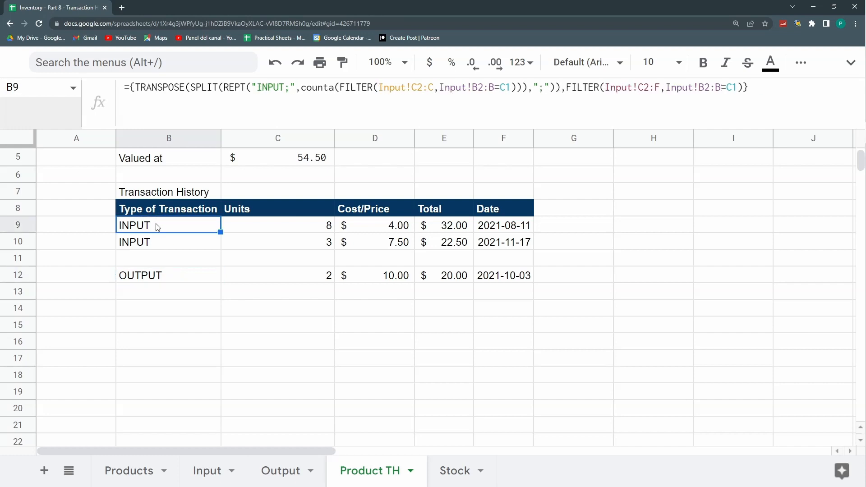
{"action": "left_click", "coordinate": [158, 275]}
{"action": "left_click_drag", "start_coordinate": [771, 87], "coordinate": [134, 92]}
{"action": "key", "text": "ctrl+c"}
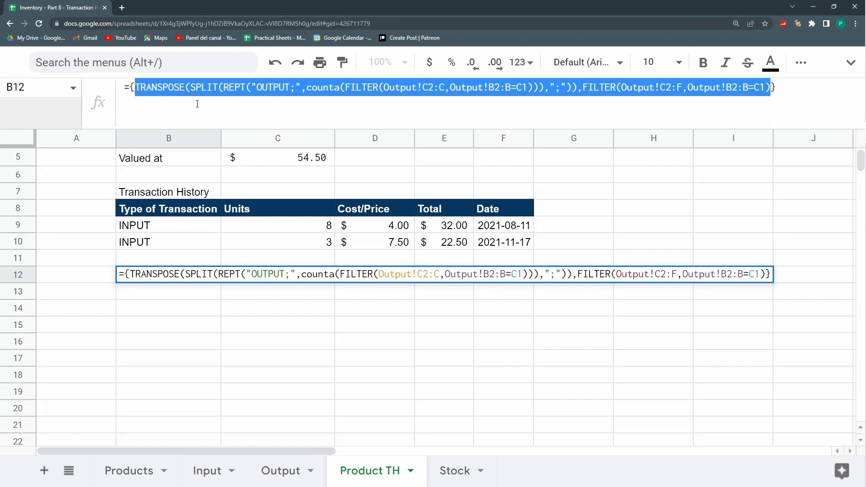
{"action": "key", "text": "Escape"}
{"action": "left_click", "coordinate": [212, 229]}
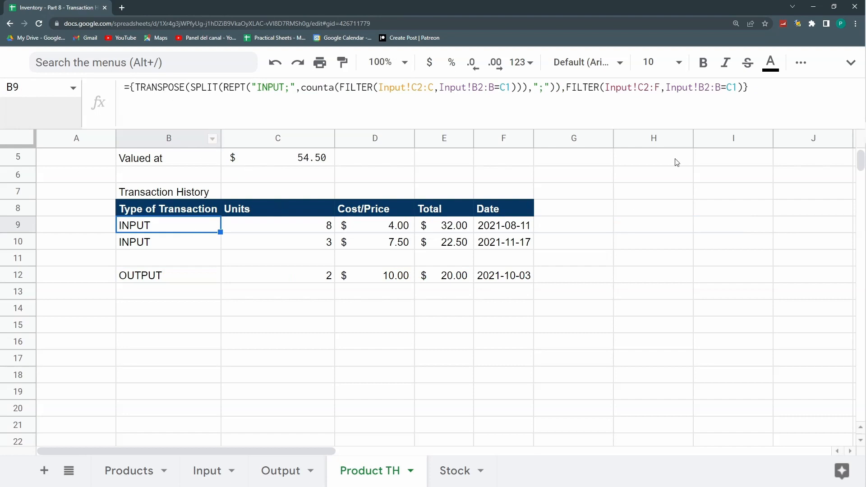
{"action": "left_click", "coordinate": [745, 87]}
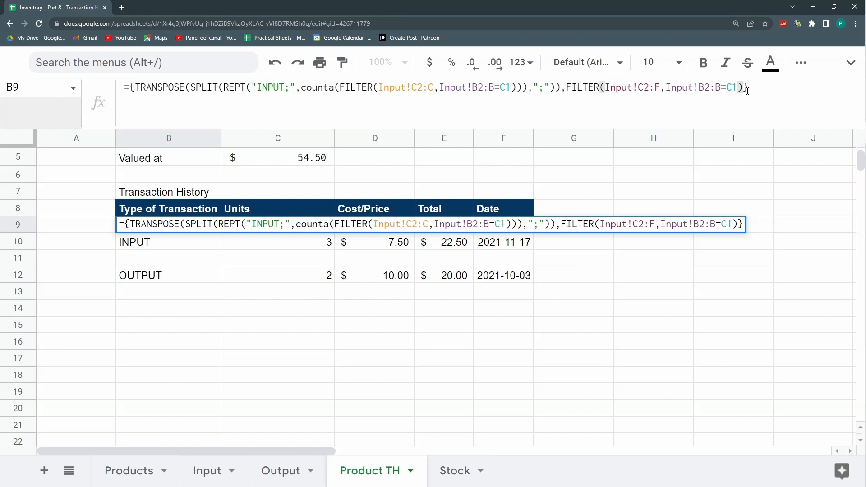
{"action": "type", "text": ";"}
{"action": "key", "text": "ctrl+v"}
{"action": "key", "text": "Return"}
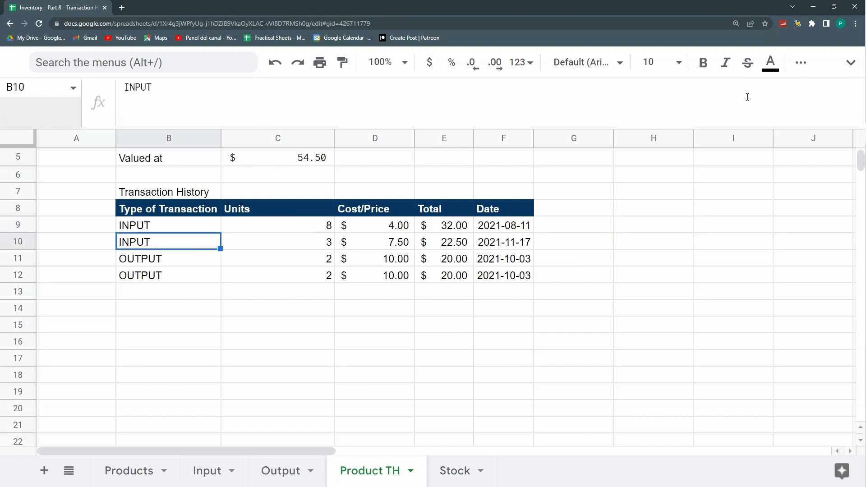
Step: Delete the redundant OUTPUT formula from cell B12
{"action": "key", "text": "Down"}
{"action": "key", "text": "Down"}
{"action": "key", "text": "Delete"}
{"action": "key", "text": "Up"}
{"action": "key", "text": "Up"}
{"action": "key", "text": "Up"}
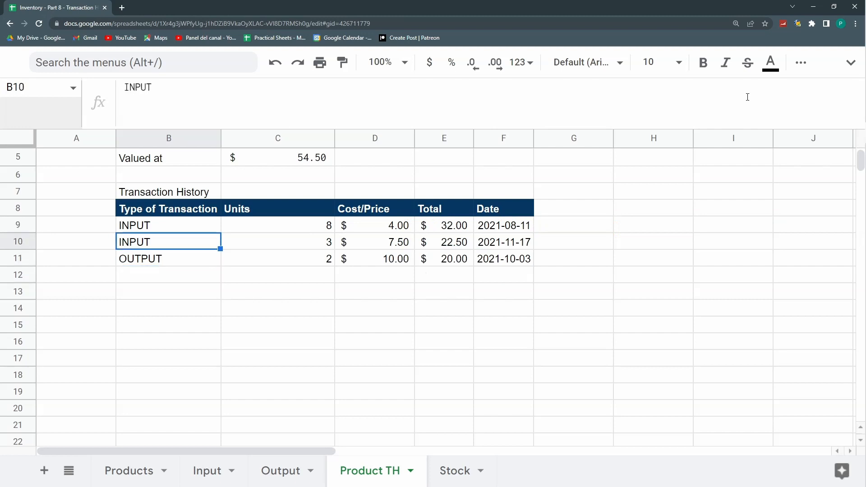
Step: Review the combined INPUT and OUTPUT rows, the B9 formula and the order of the dates in F9:F11
{"action": "key", "text": "Right"}
{"action": "key", "text": "Down"}
{"action": "key", "text": "Right"}
{"action": "key", "text": "Down"}
{"action": "key", "text": "Left"}
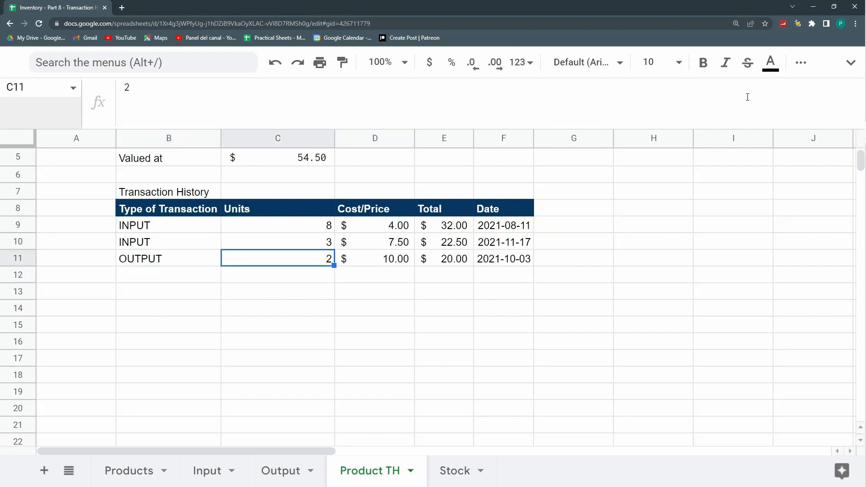
{"action": "key", "text": "Left"}
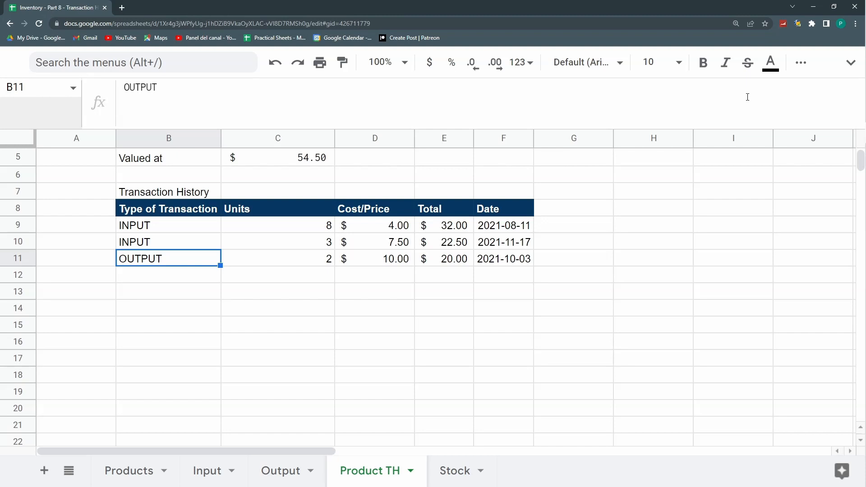
{"action": "left_click", "coordinate": [197, 228]}
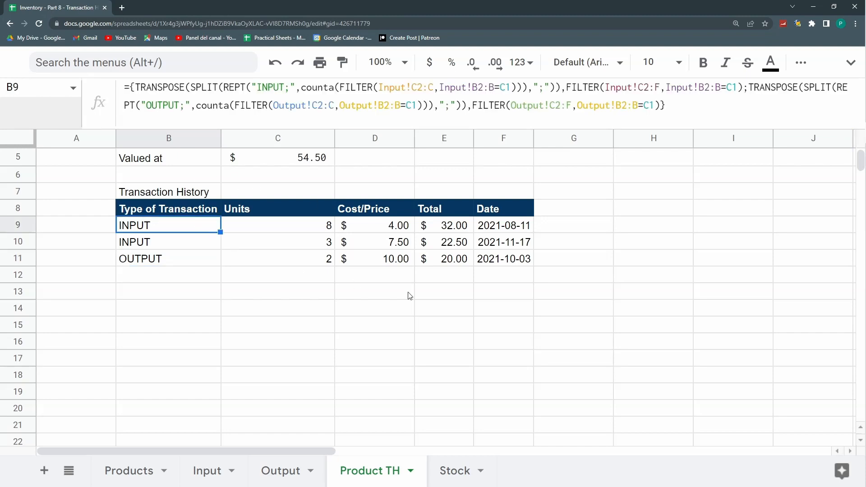
{"action": "left_click", "coordinate": [494, 230]}
{"action": "key", "text": "shift+Down"}
{"action": "key", "text": "shift+Down"}
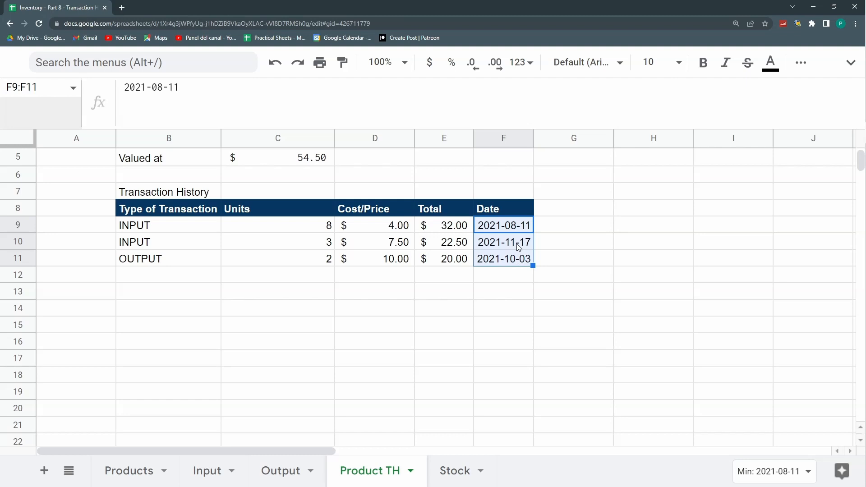
Step: Wrap the array in B9 in a SORT function with sort column 5 and is_ascending set to 0
{"action": "left_click", "coordinate": [208, 224]}
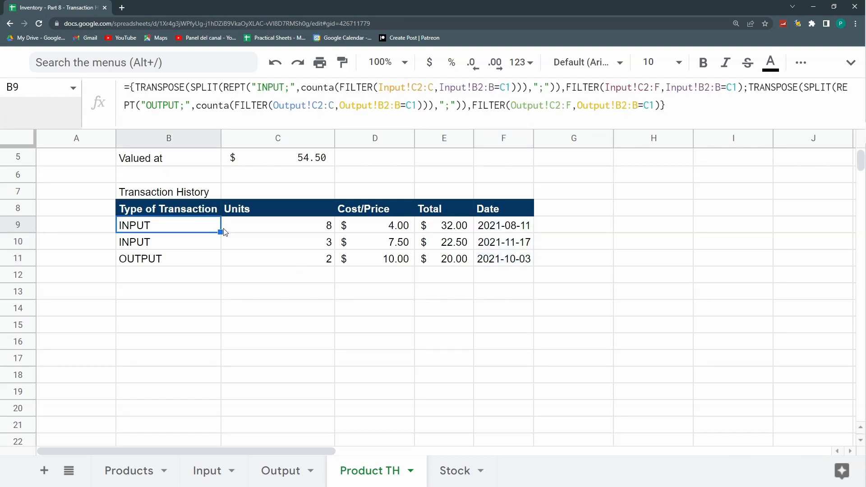
{"action": "left_click", "coordinate": [131, 88]}
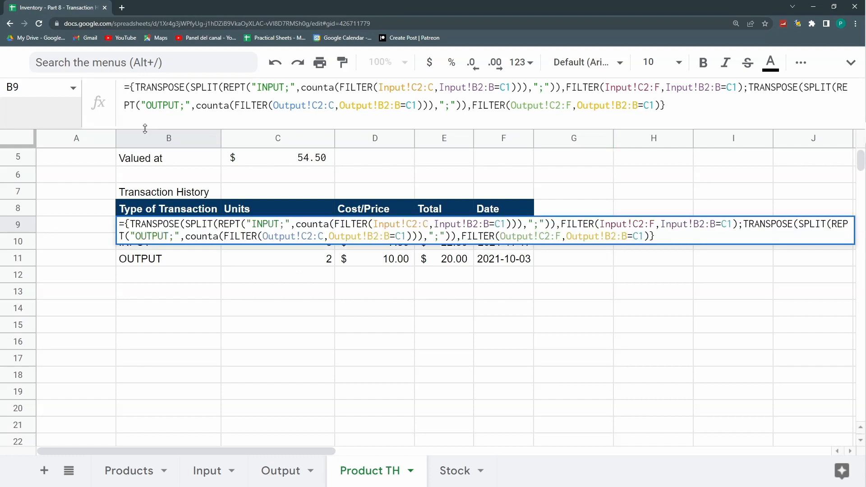
{"action": "type", "text": "SORT("}
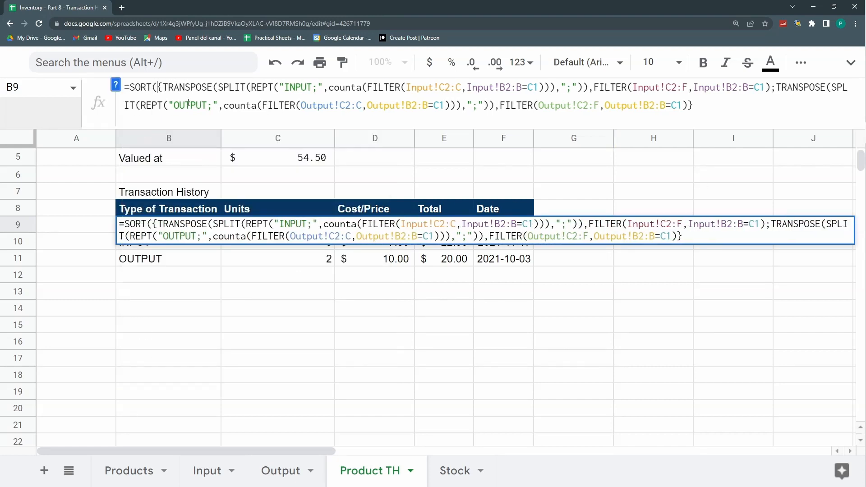
{"action": "left_click", "coordinate": [115, 84]}
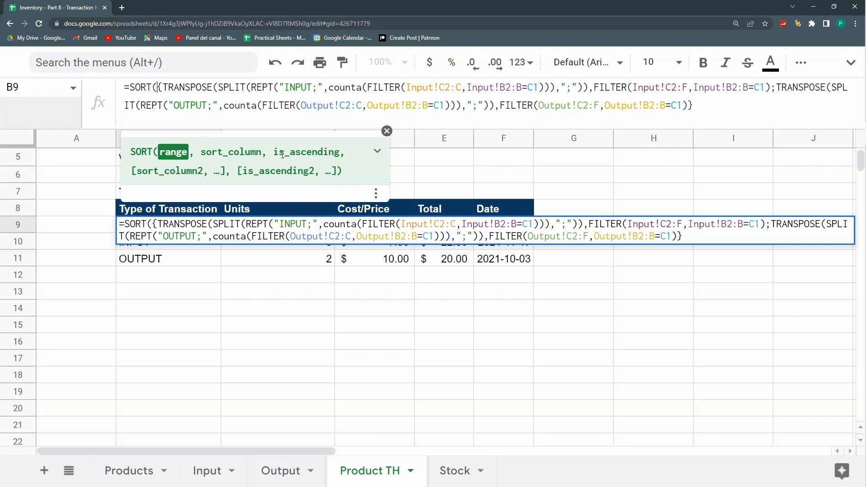
{"action": "left_click", "coordinate": [386, 133]}
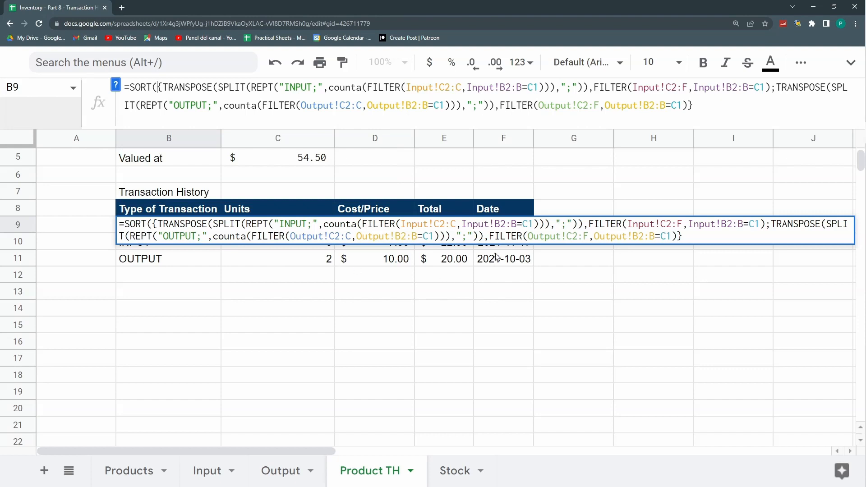
{"action": "type", "text": ",5,"}
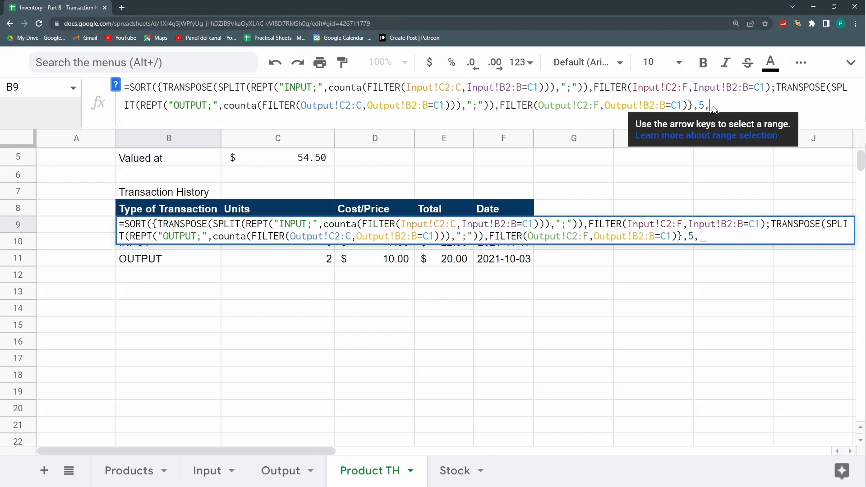
{"action": "type", "text": "0)"}
{"action": "key", "text": "Return"}
{"action": "key", "text": "Up"}
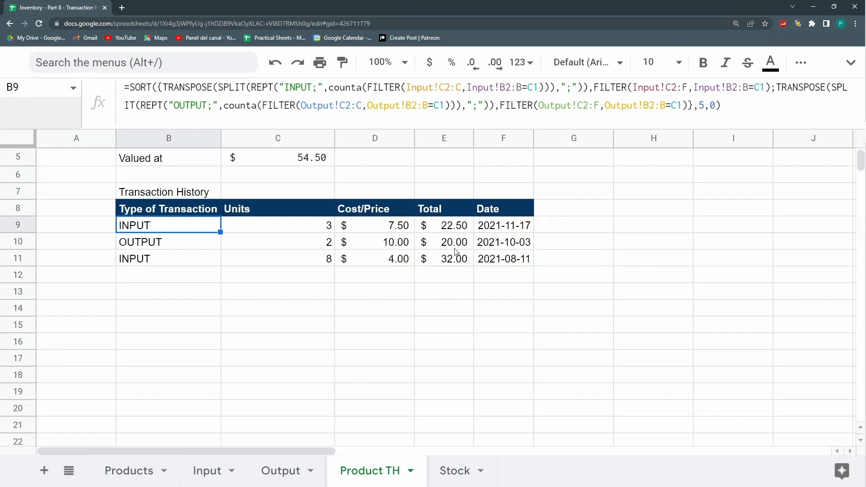
Step: Change the is_ascending argument of the SORT formula in B9 to 1
{"action": "double_click", "coordinate": [714, 105]}
{"action": "type", "text": "1"}
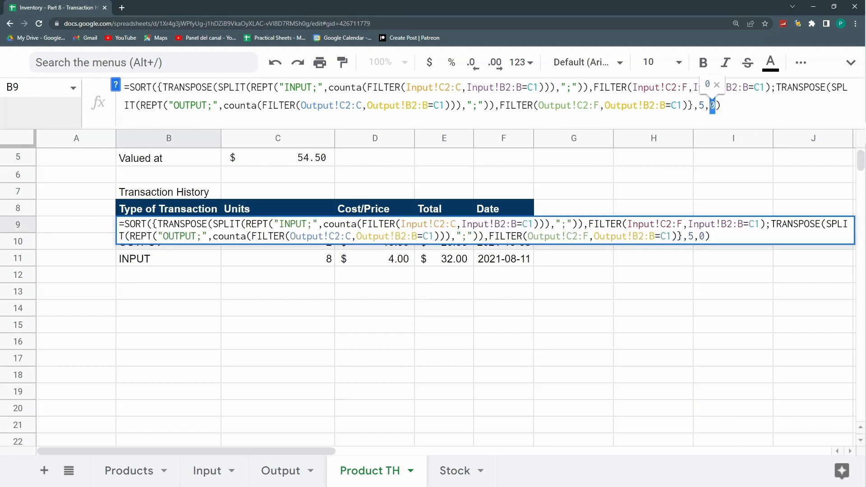
{"action": "key", "text": "Return"}
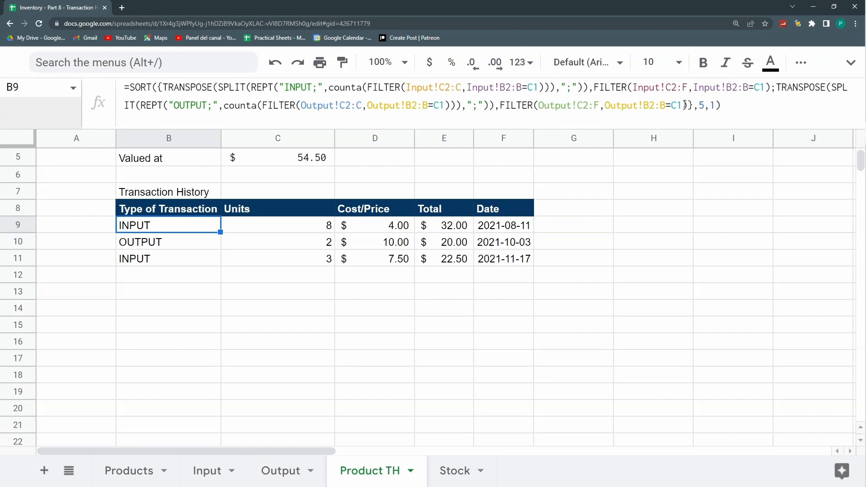
Step: Review the transaction types and date order in rows 9 to 11, including a look at the Input and Output sheets
{"action": "left_click", "coordinate": [153, 246]}
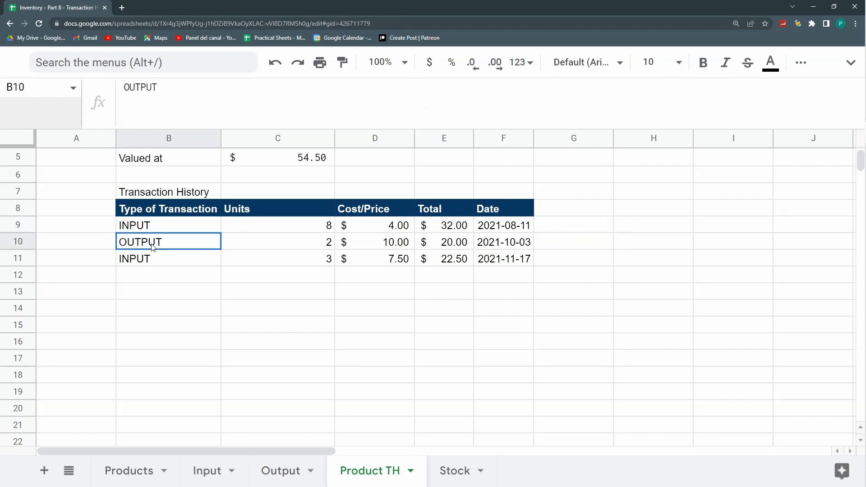
{"action": "left_click", "coordinate": [150, 228]}
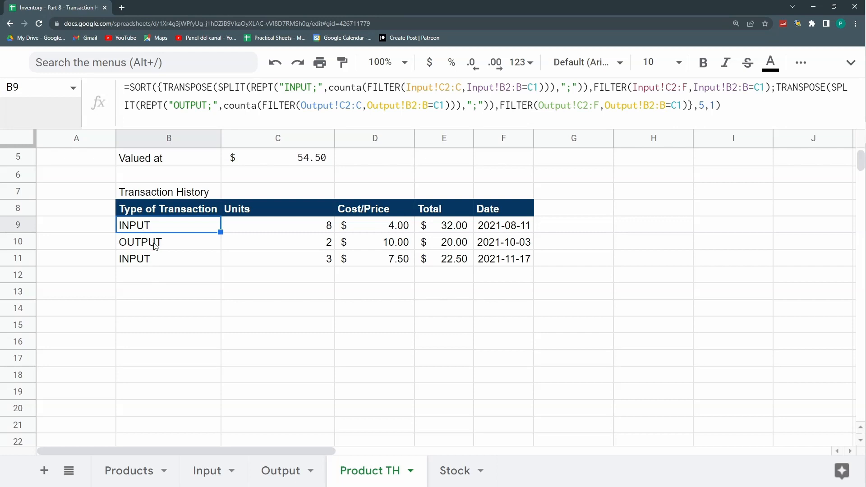
{"action": "left_click", "coordinate": [212, 472]}
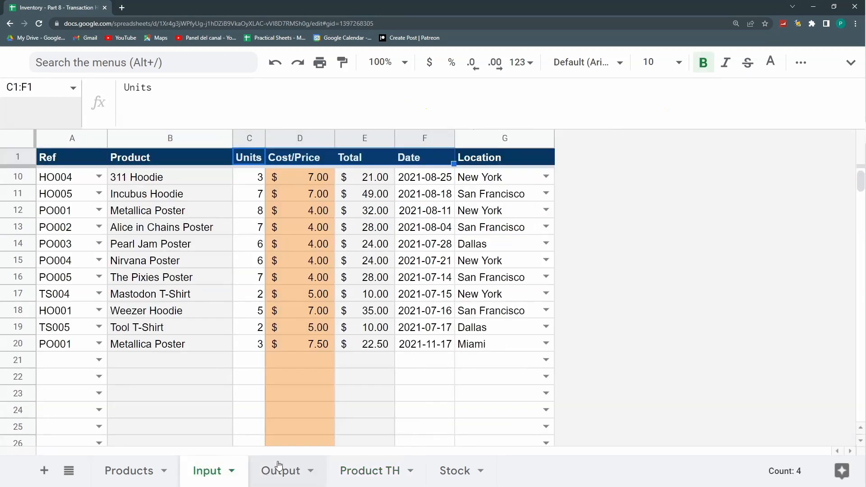
{"action": "left_click", "coordinate": [277, 471]}
{"action": "left_click", "coordinate": [355, 479]}
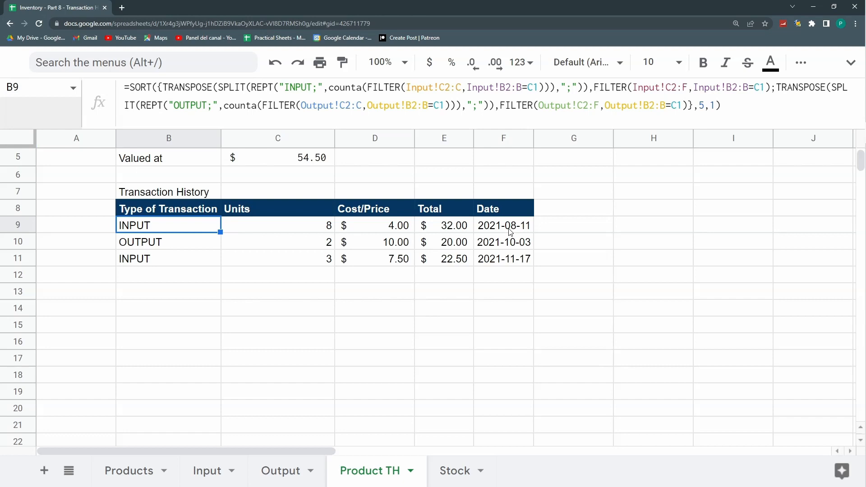
{"action": "left_click", "coordinate": [189, 262]}
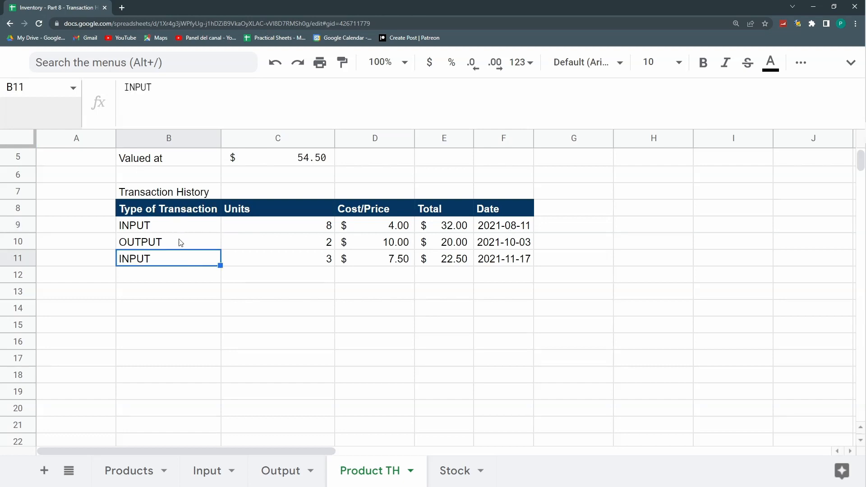
{"action": "left_click_drag", "start_coordinate": [180, 242], "coordinate": [188, 257]}
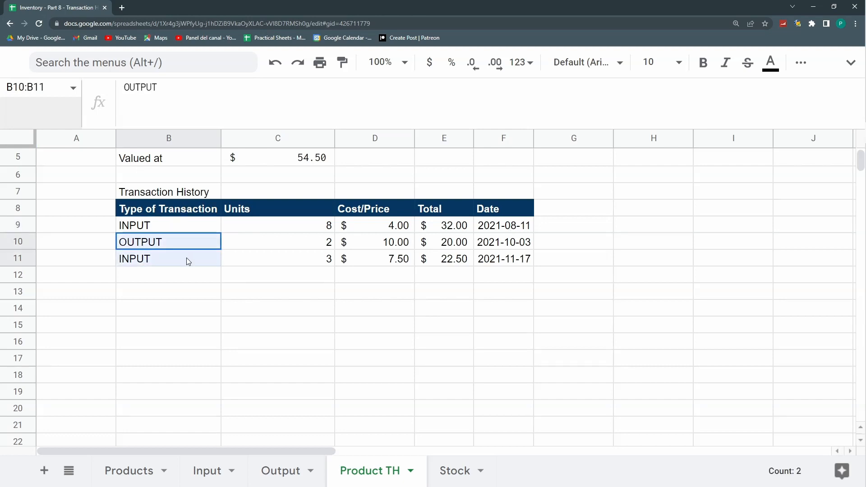
{"action": "left_click", "coordinate": [182, 225]}
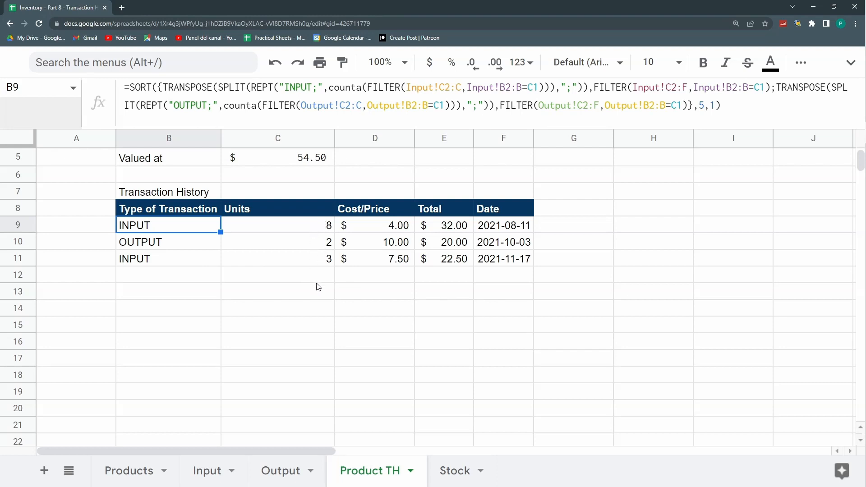
{"action": "scroll", "coordinate": [318, 287], "scroll_direction": "up", "scroll_amount": 2}
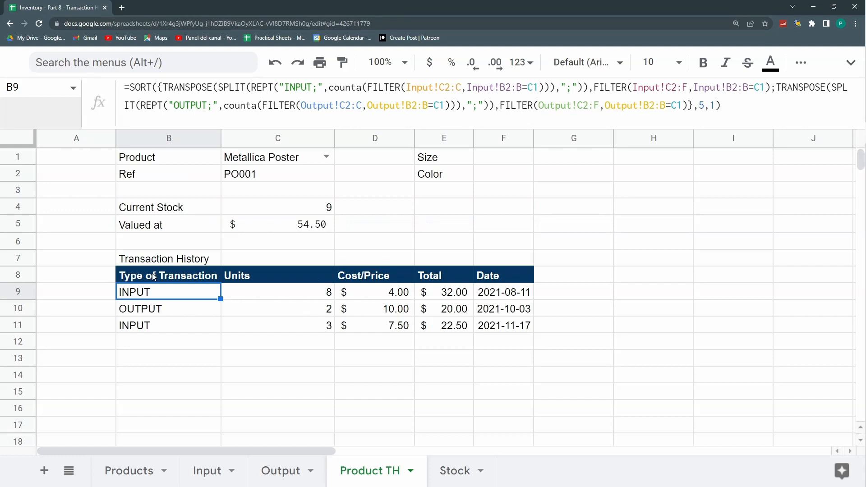
{"action": "left_click", "coordinate": [171, 310]}
{"action": "left_click", "coordinate": [174, 296]}
{"action": "left_click", "coordinate": [183, 316]}
{"action": "left_click", "coordinate": [189, 329]}
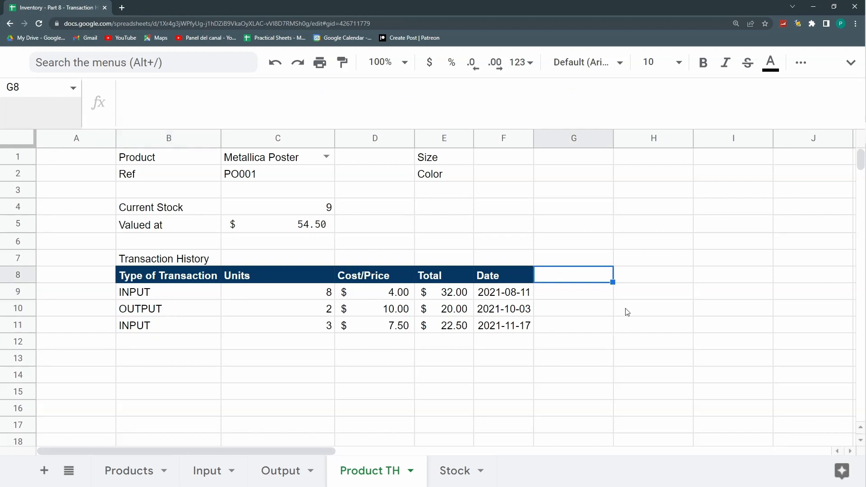
Step: Add the column heading Inventory in G8, beside the Date heading of the transaction history
{"action": "type", "text": "Inventory"}
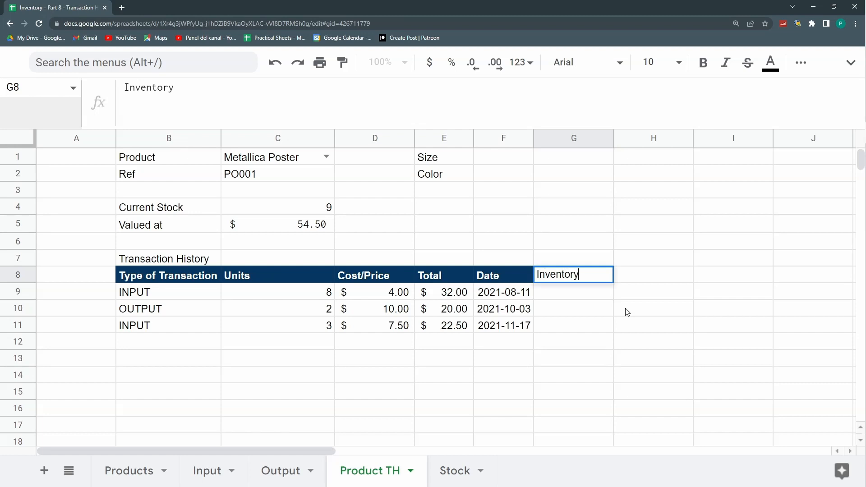
{"action": "key", "text": "Return"}
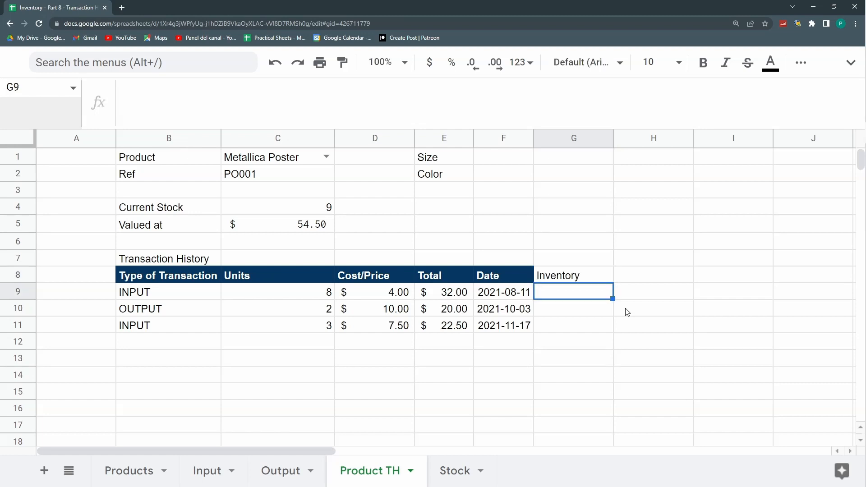
Step: Enter an IFS formula in G9 that returns the units in C9 when row()=9
{"action": "left_click", "coordinate": [297, 398]}
{"action": "key", "text": "ctrl+plus"}
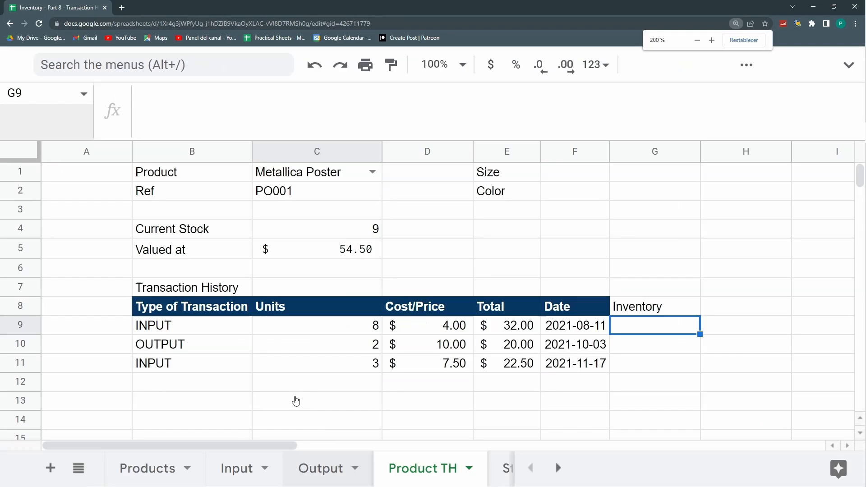
{"action": "type", "text": "="}
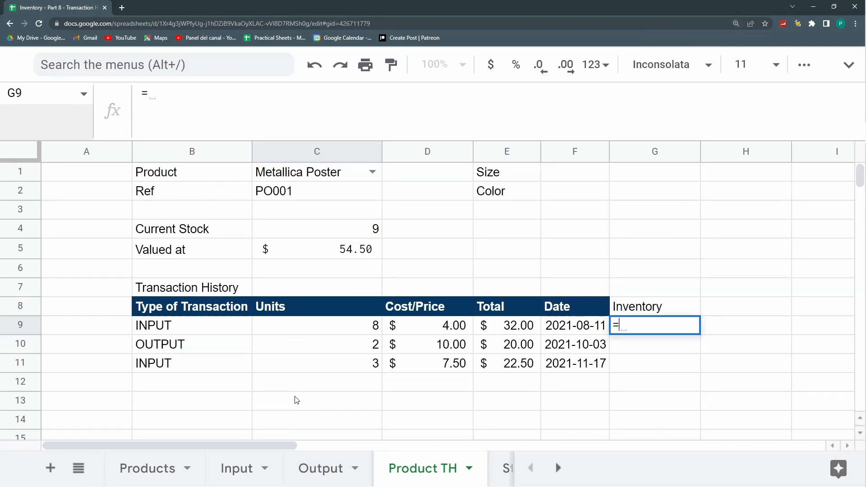
{"action": "type", "text": "i"}
{"action": "key", "text": "Down"}
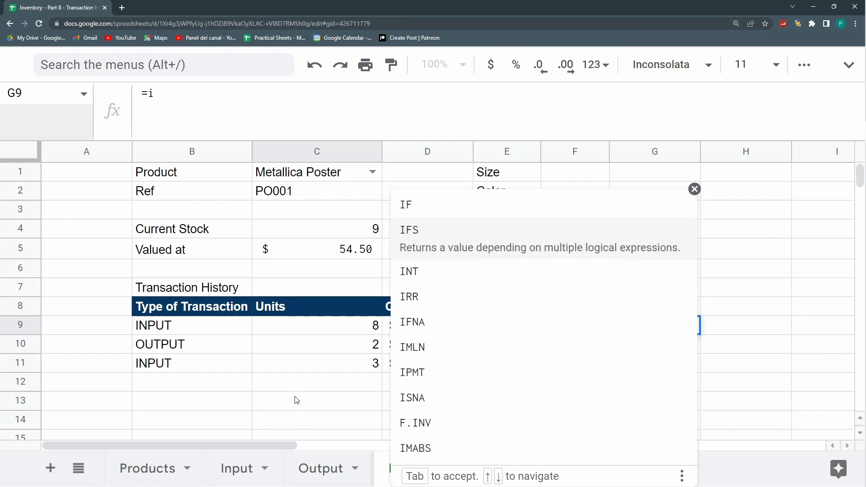
{"action": "key", "text": "Tab"}
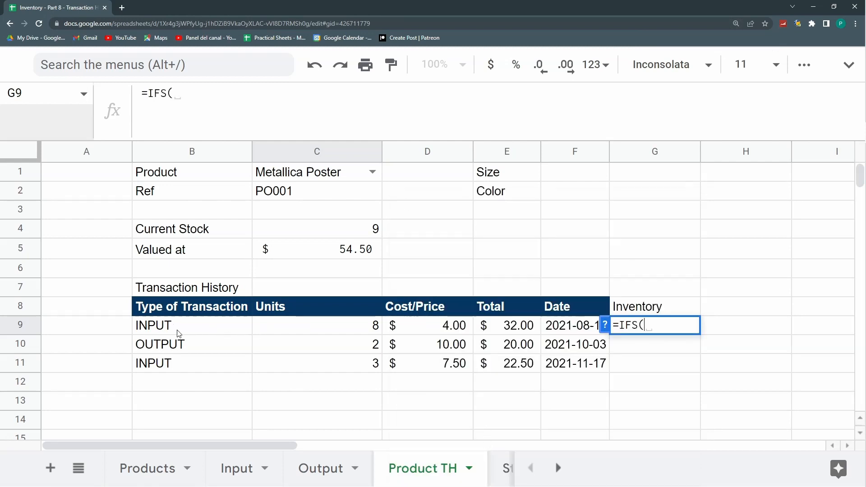
{"action": "type", "text": "row"}
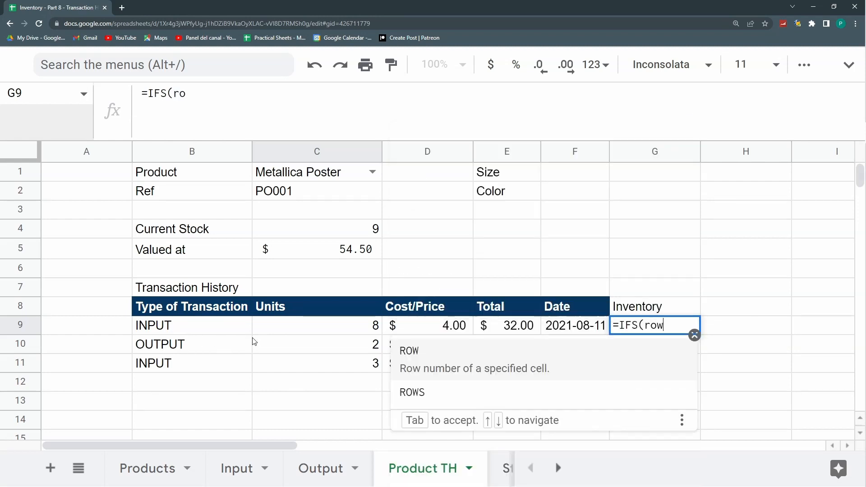
{"action": "type", "text": "()"}
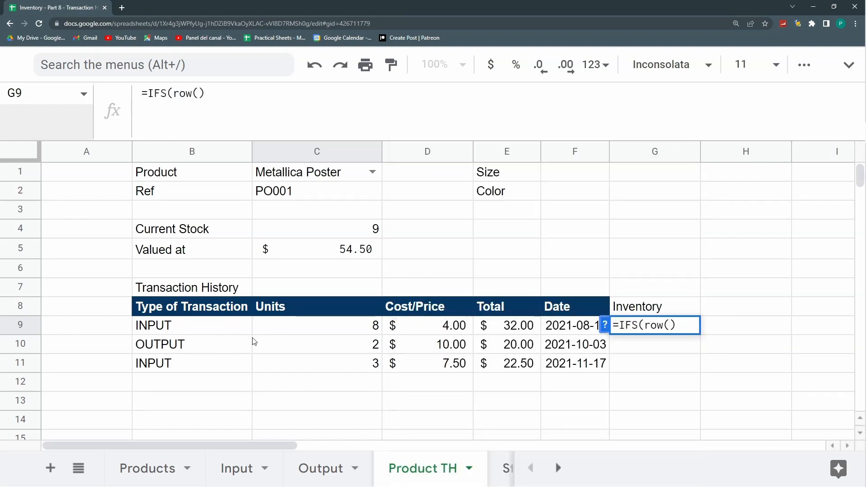
{"action": "key", "text": "BackSpace"}
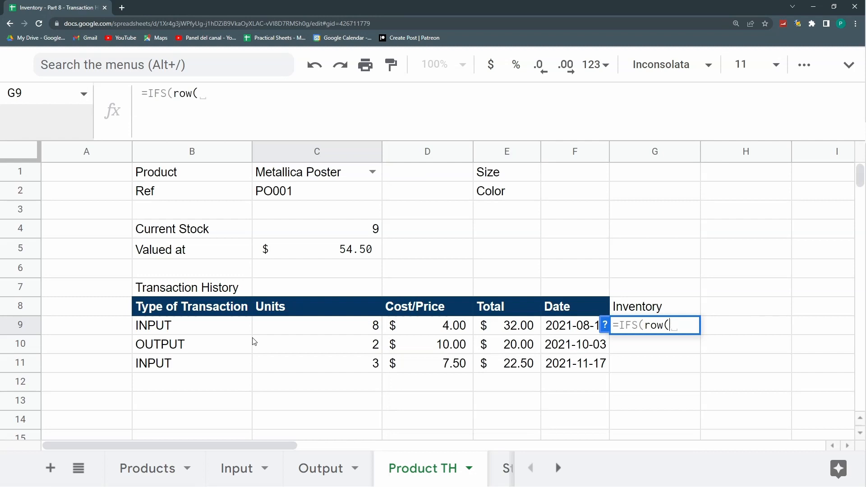
{"action": "type", "text": ")=9,"}
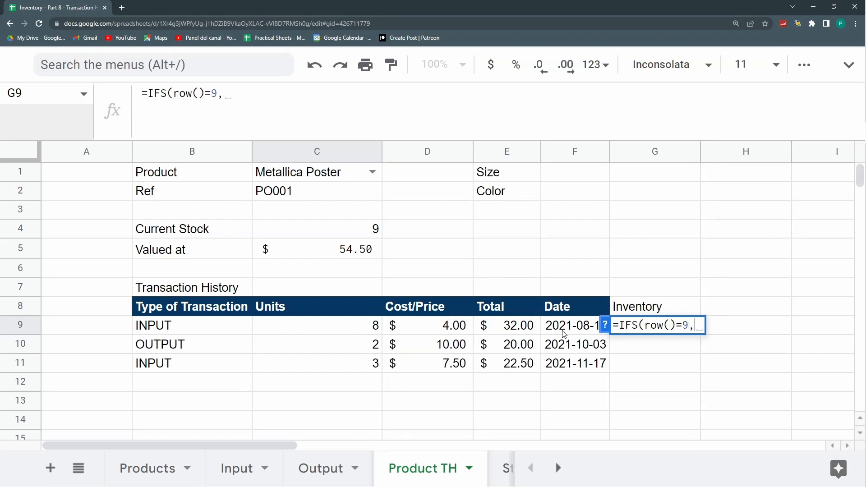
{"action": "left_click", "coordinate": [352, 328]}
{"action": "type", "text": ")"}
{"action": "key", "text": "Return"}
{"action": "key", "text": "Up"}
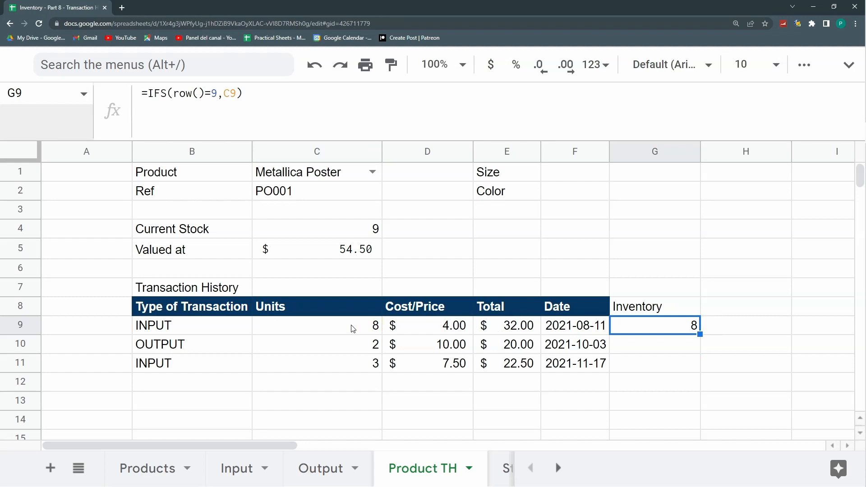
Step: Examine the cells of row 9 from A9 to G9 and the transaction types in B9 and B10
{"action": "key", "text": "Left"}
{"action": "key", "text": "Left"}
{"action": "key", "text": "Left"}
{"action": "key", "text": "Left"}
{"action": "key", "text": "Left"}
{"action": "key", "text": "Left"}
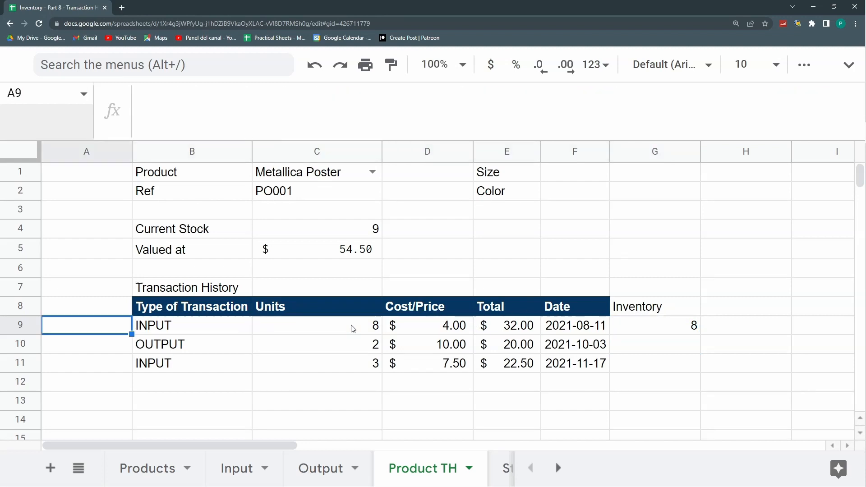
{"action": "key", "text": "Right"}
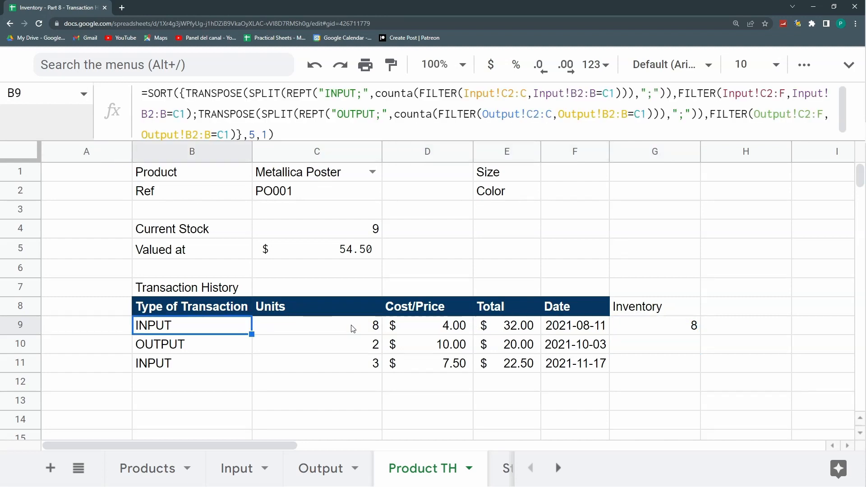
{"action": "key", "text": "Right"}
{"action": "key", "text": "Right"}
{"action": "key", "text": "Right"}
{"action": "key", "text": "Right"}
{"action": "key", "text": "Right"}
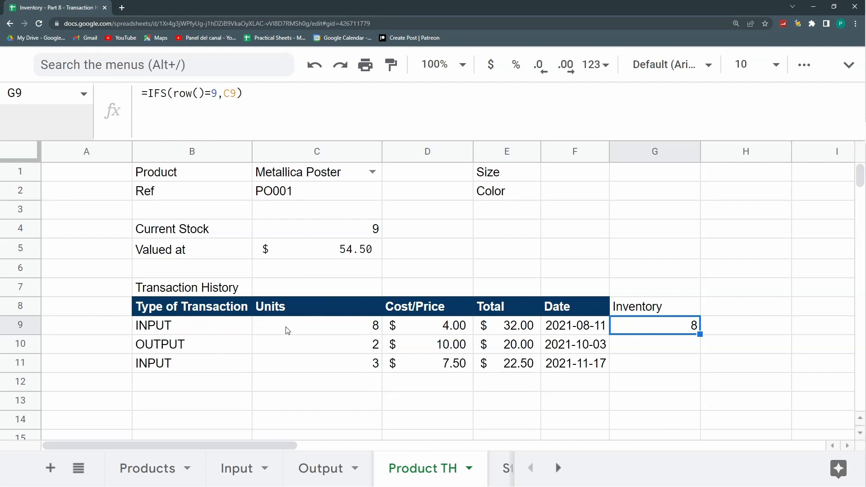
{"action": "left_click", "coordinate": [218, 328]}
{"action": "left_click", "coordinate": [207, 353]}
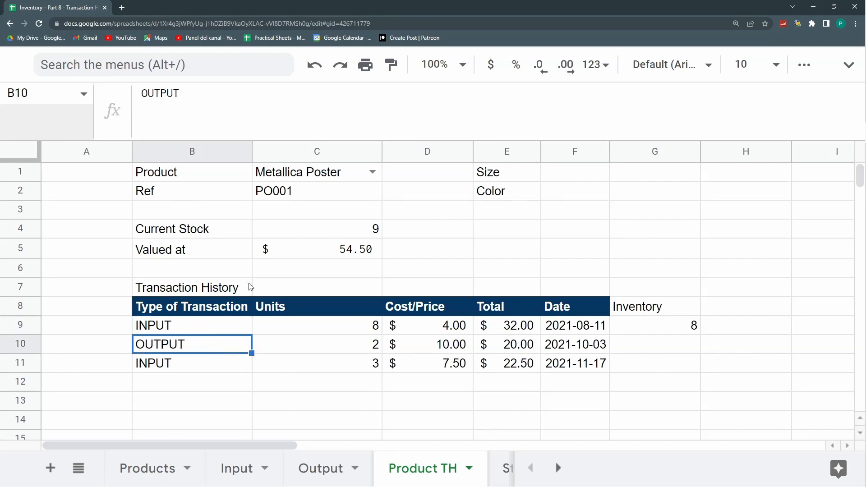
Step: Extend the IFS formula in G9 with the condition B9="INPUT" returning G8+C9
{"action": "left_click", "coordinate": [656, 321]}
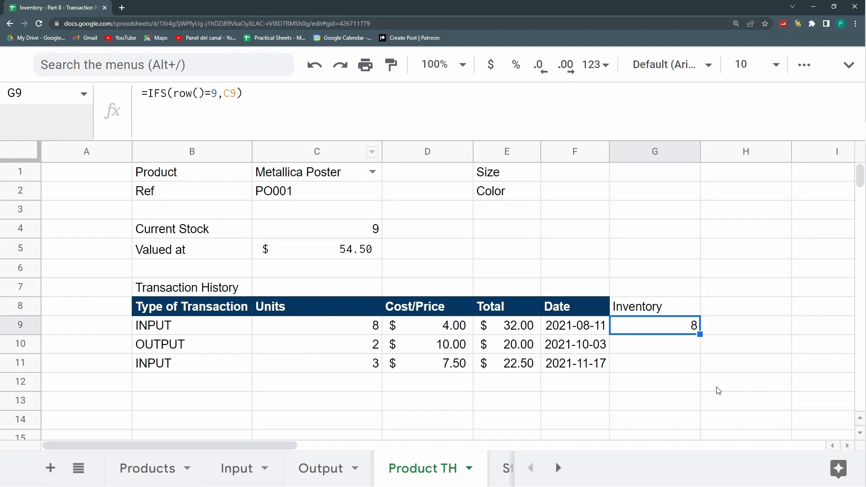
{"action": "key", "text": "F2"}
{"action": "left_click", "coordinate": [704, 325]}
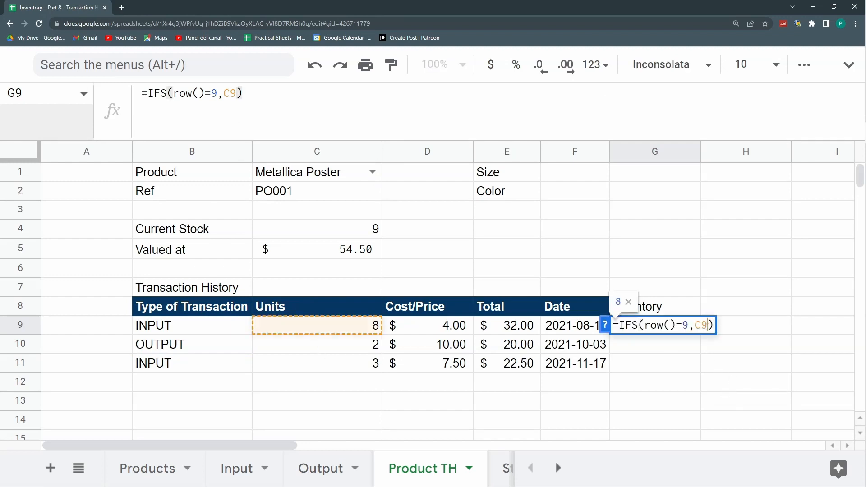
{"action": "type", "text": ","}
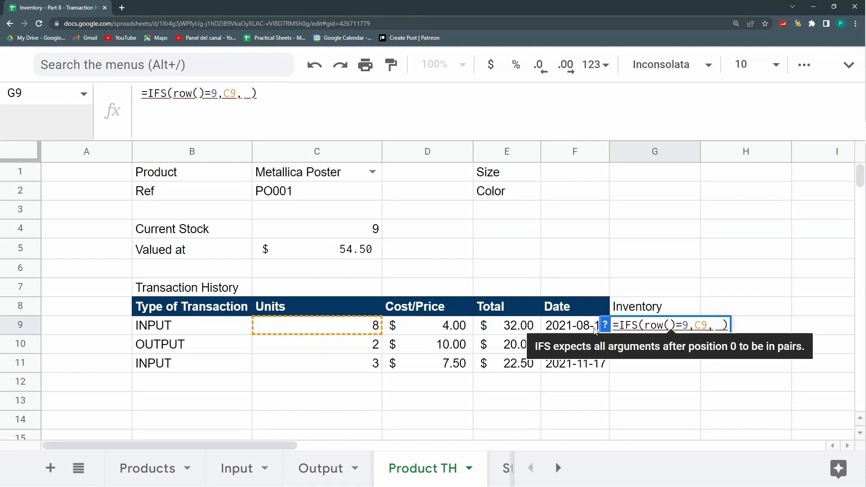
{"action": "left_click", "coordinate": [196, 330]}
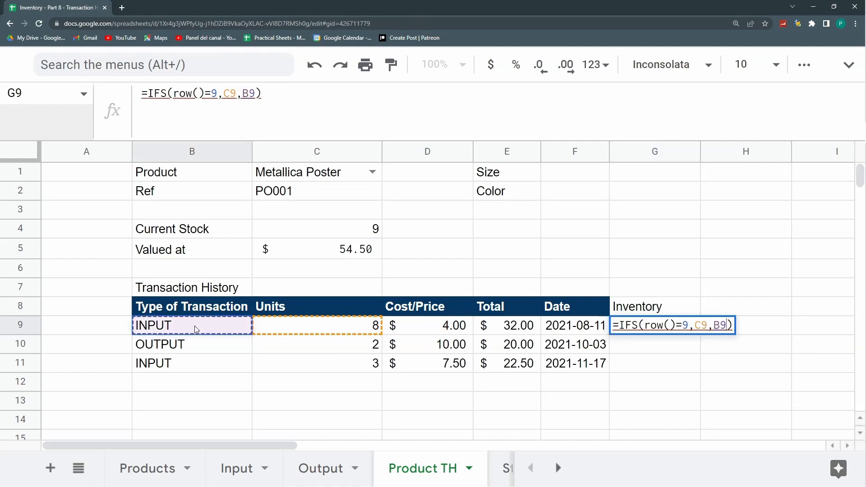
{"action": "type", "text": "="}
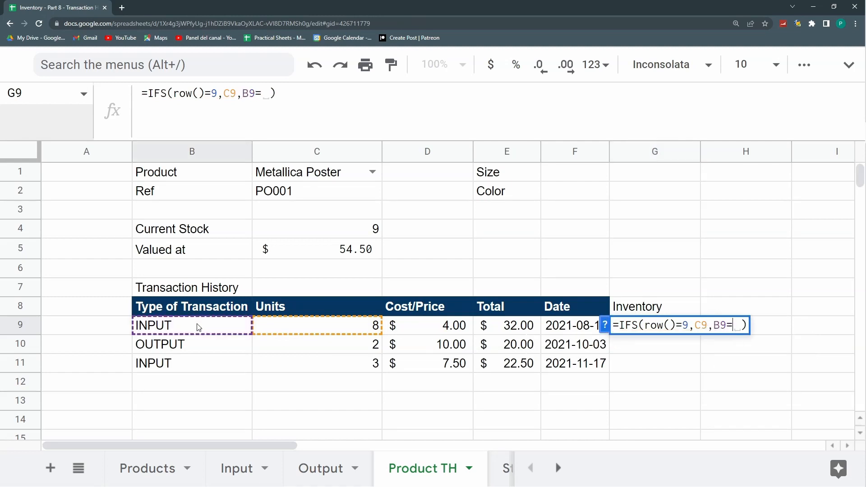
{"action": "type", "text": "\"INPUT\", "}
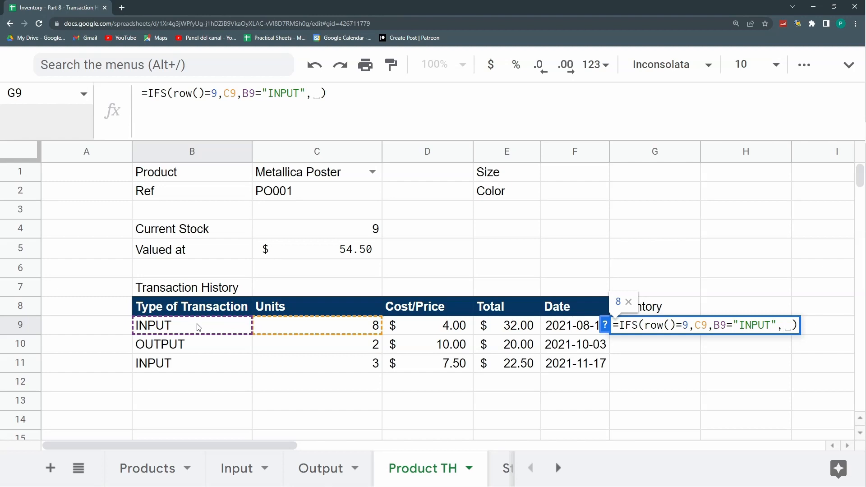
{"action": "type", "text": "G"}
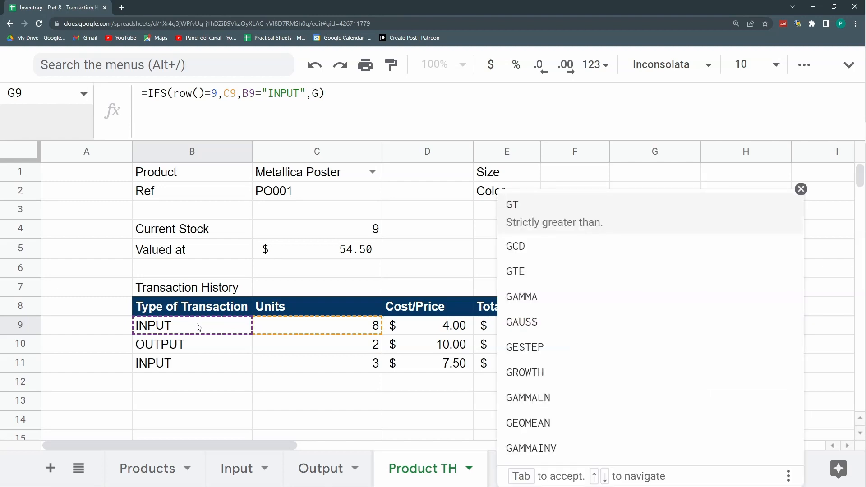
{"action": "type", "text": "8"}
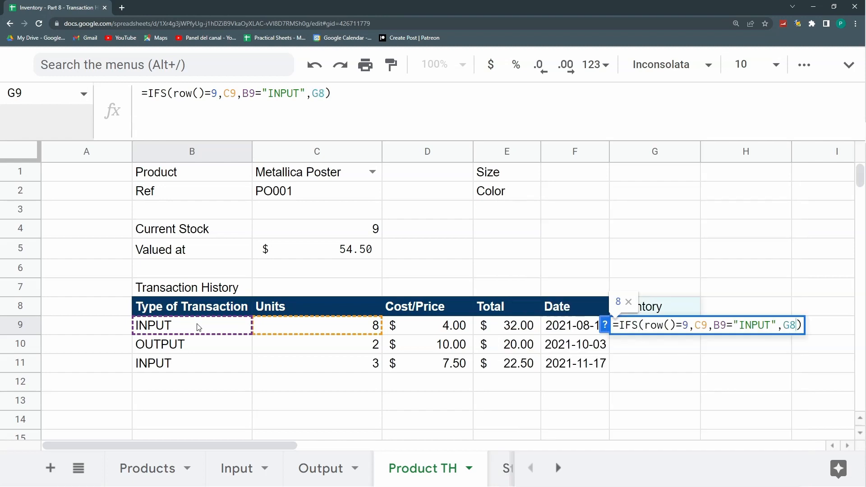
{"action": "type", "text": "+"}
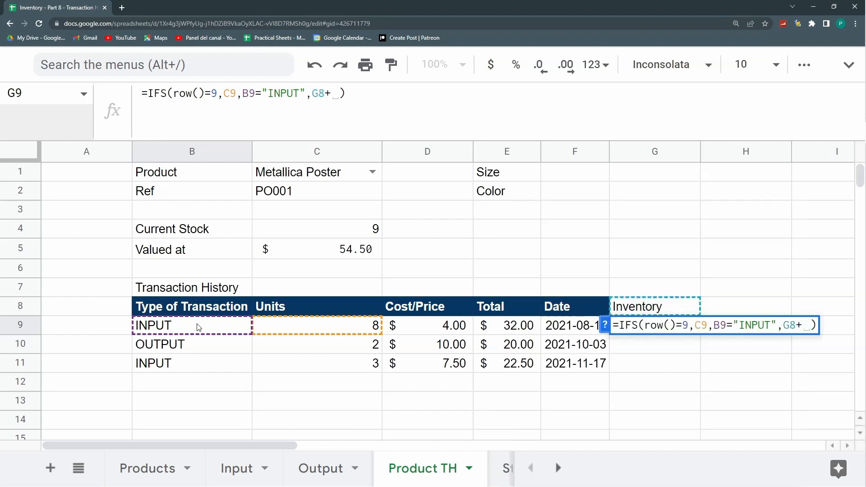
{"action": "left_click", "coordinate": [326, 328]}
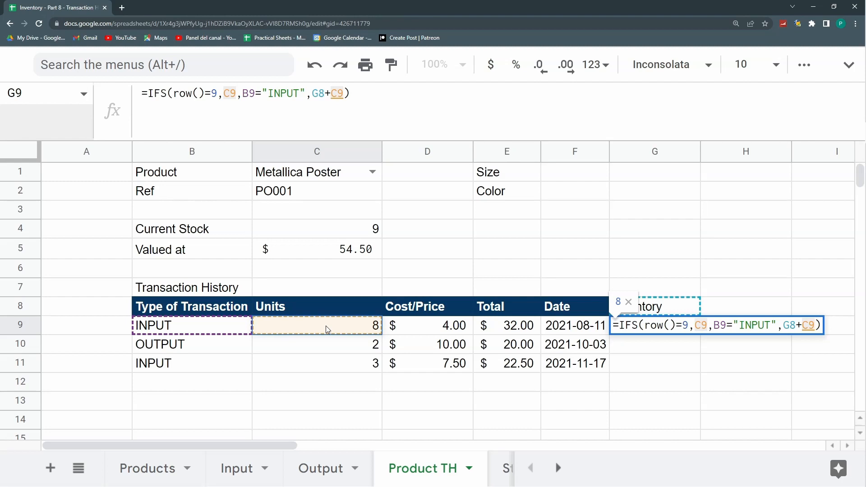
Step: Add a further condition to the G9 formula so that B9="OUTPUT" returns G8-C9
{"action": "type", "text": ", "}
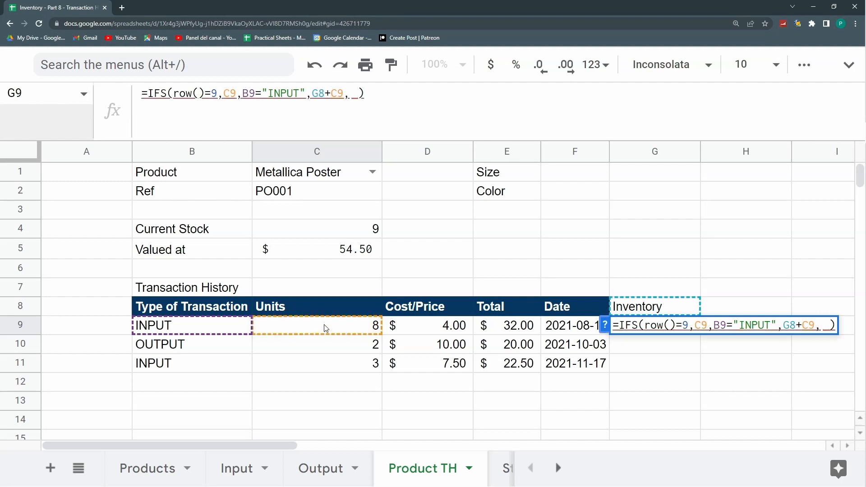
{"action": "type", "text": "OUT"}
{"action": "key", "text": "BackSpace"}
{"action": "key", "text": "BackSpace"}
{"action": "key", "text": "BackSpace"}
{"action": "left_click", "coordinate": [179, 334]}
{"action": "type", "text": "=\"OUTPUT\""}
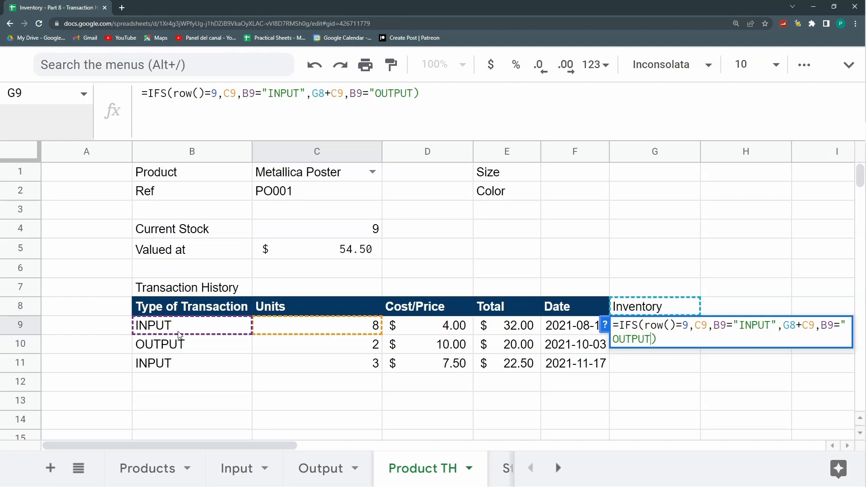
{"action": "type", "text": ","}
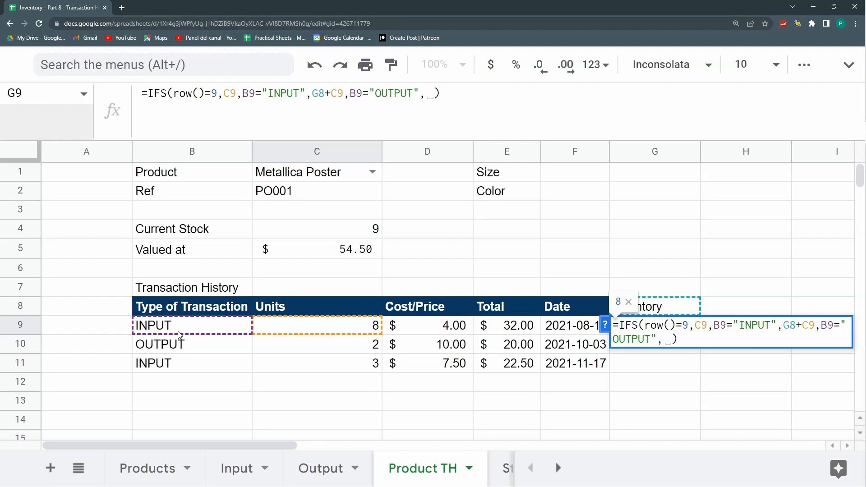
{"action": "type", "text": "G8"}
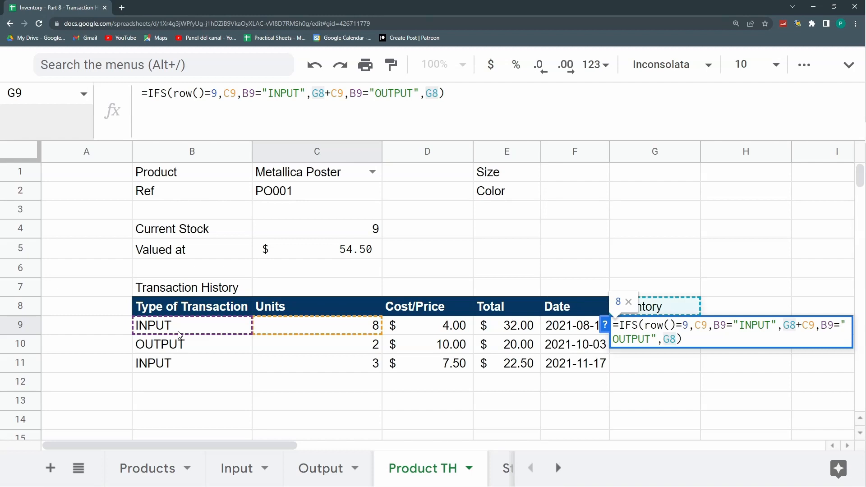
{"action": "type", "text": "-C9"}
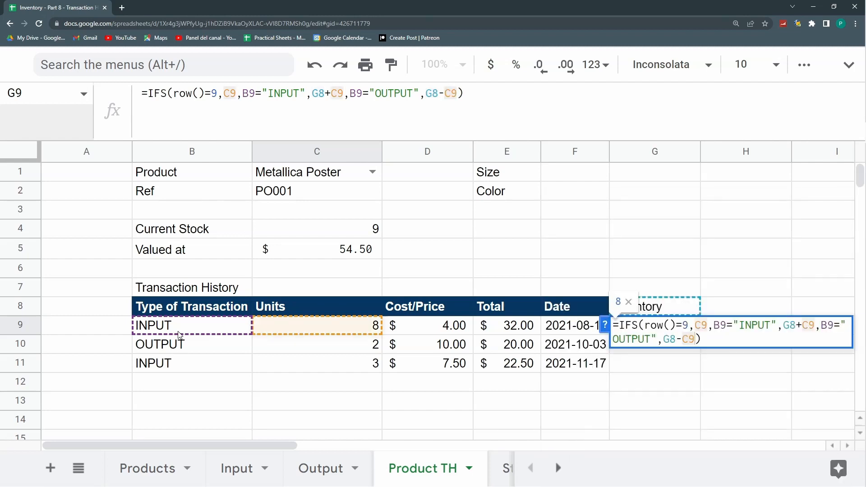
Step: Finish the G9 formula with the condition B9="" and an empty result, and commit it
{"action": "type", "text": ","}
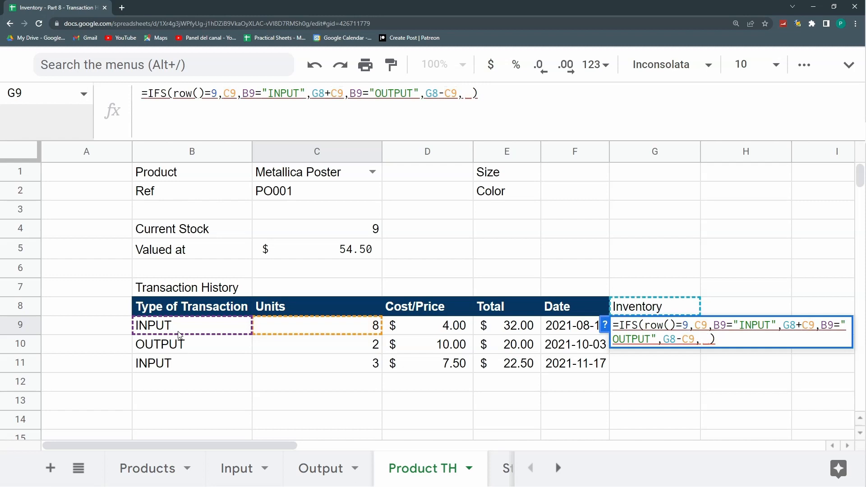
{"action": "left_click", "coordinate": [216, 333]}
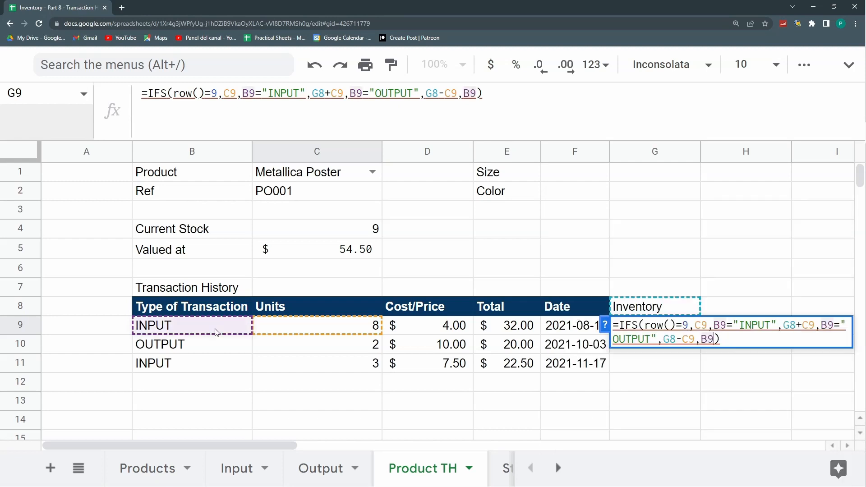
{"action": "type", "text": "="}
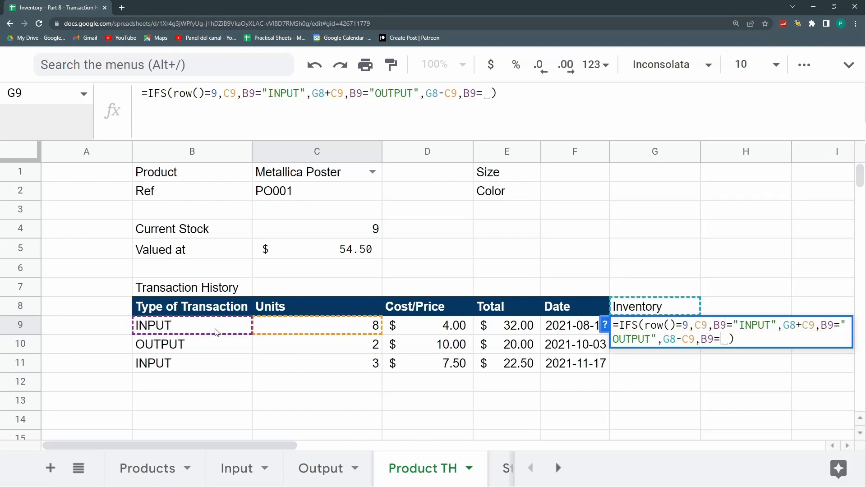
{"action": "type", "text": "\"\","}
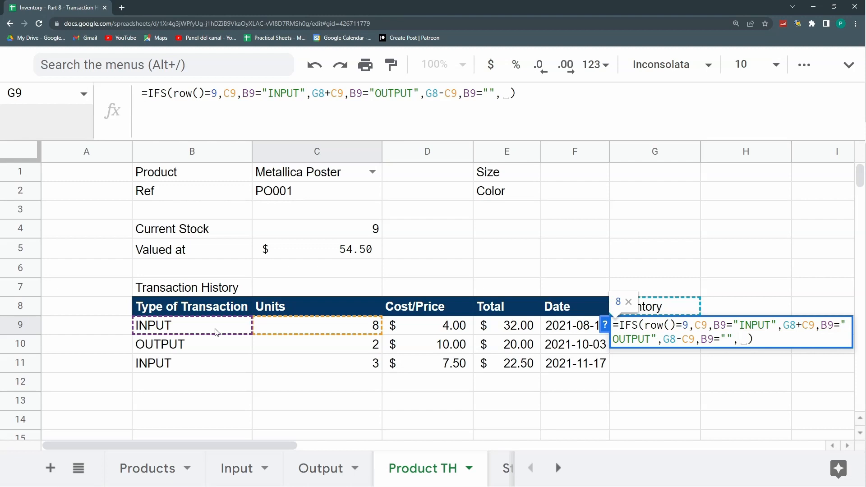
{"action": "key", "text": "Return"}
{"action": "key", "text": "Up"}
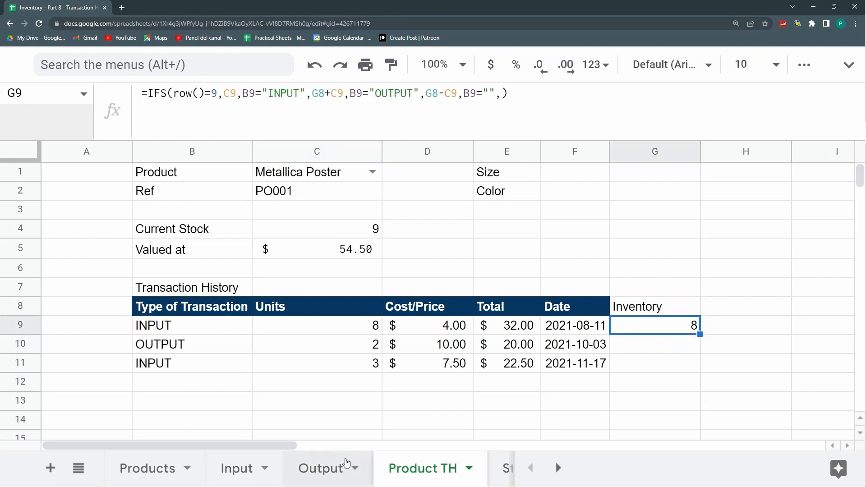
Step: Fill the Inventory formula from G9 down to G11 and check it against the units in rows 10 and 11
{"action": "left_click_drag", "start_coordinate": [700, 335], "coordinate": [703, 366]}
{"action": "left_click", "coordinate": [686, 327]}
{"action": "left_click", "coordinate": [359, 341]}
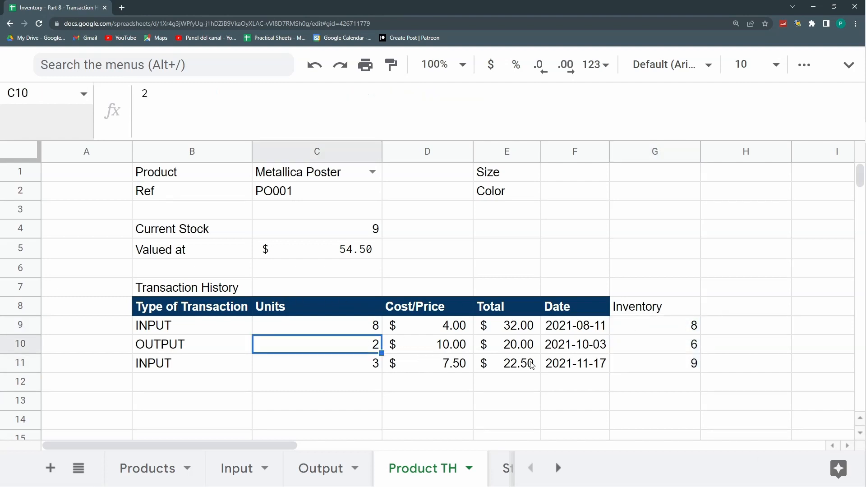
{"action": "left_click", "coordinate": [648, 345]}
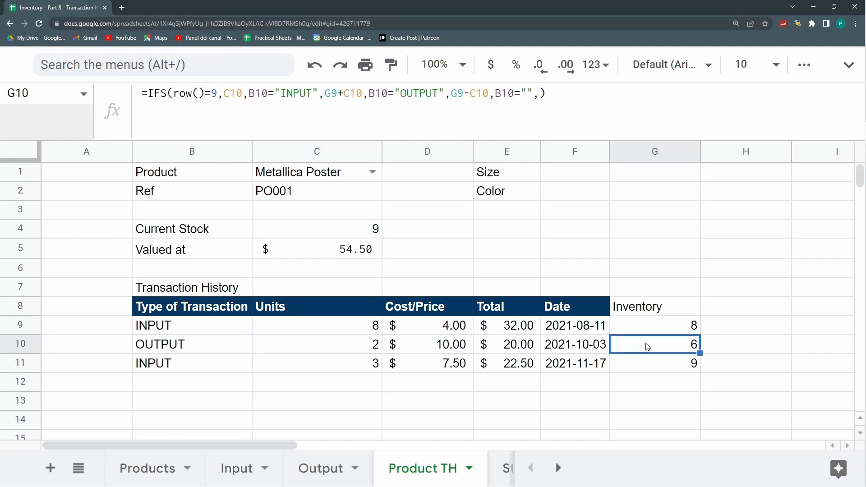
{"action": "left_click", "coordinate": [377, 361]}
{"action": "left_click", "coordinate": [694, 365]}
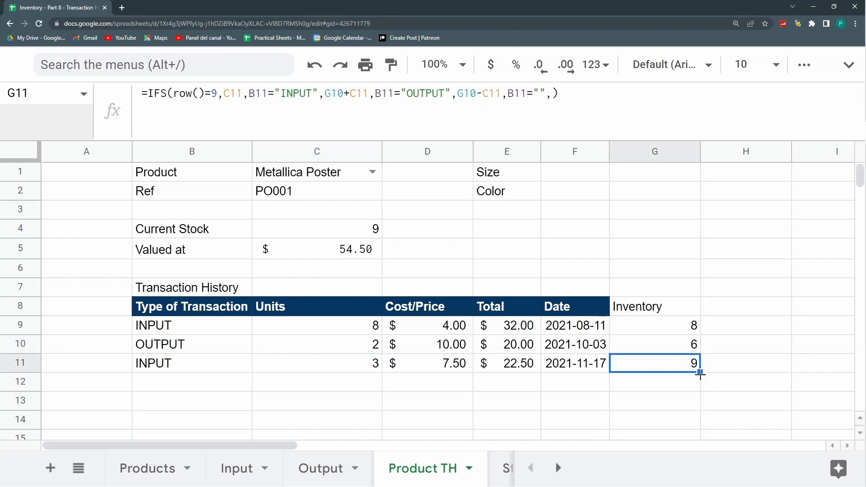
Step: Extend the Inventory formula from G11 to G13 and check the cells beside the blank rows
{"action": "left_click_drag", "start_coordinate": [699, 376], "coordinate": [704, 402]}
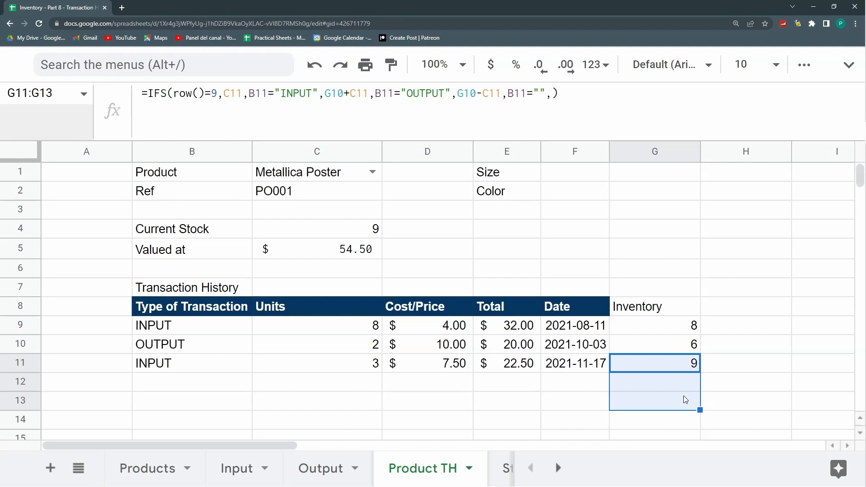
{"action": "scroll", "coordinate": [680, 398], "scroll_direction": "down", "scroll_amount": 1}
{"action": "left_click", "coordinate": [655, 348]}
{"action": "left_click", "coordinate": [665, 370]}
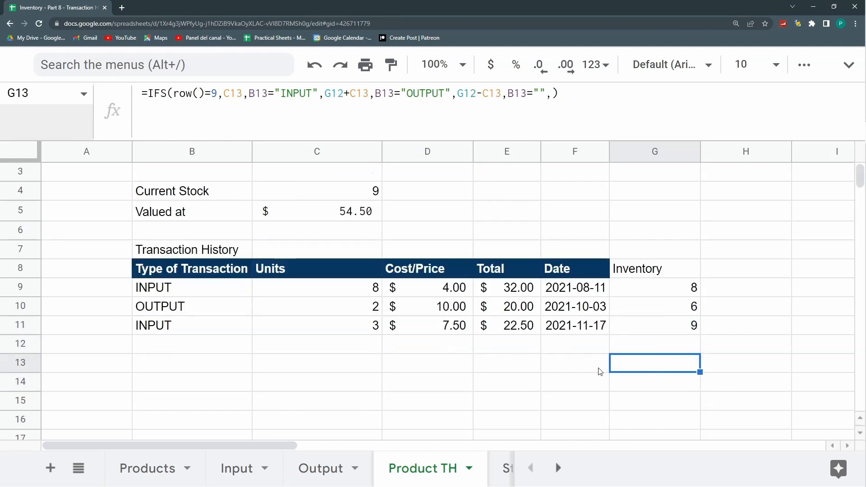
Step: Delete the unused rows 51 to 1000 from the Product TH sheet
{"action": "scroll", "coordinate": [131, 280], "scroll_direction": "down", "scroll_amount": 6}
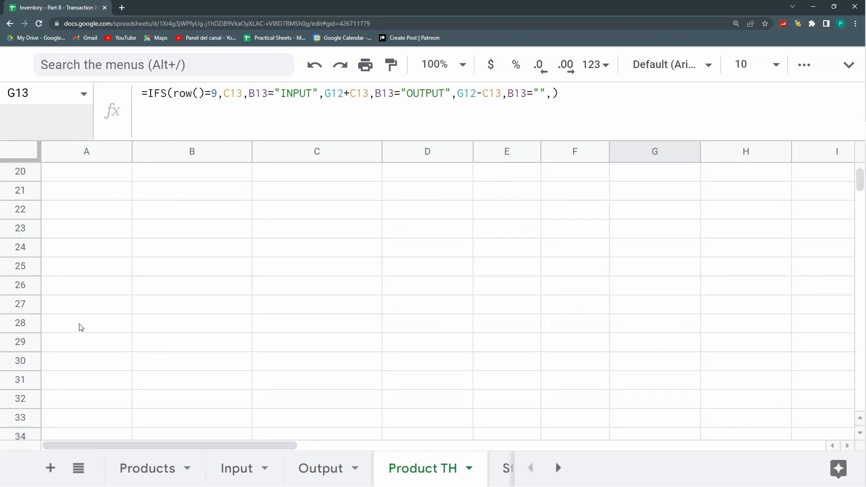
{"action": "scroll", "coordinate": [45, 396], "scroll_direction": "down", "scroll_amount": 7}
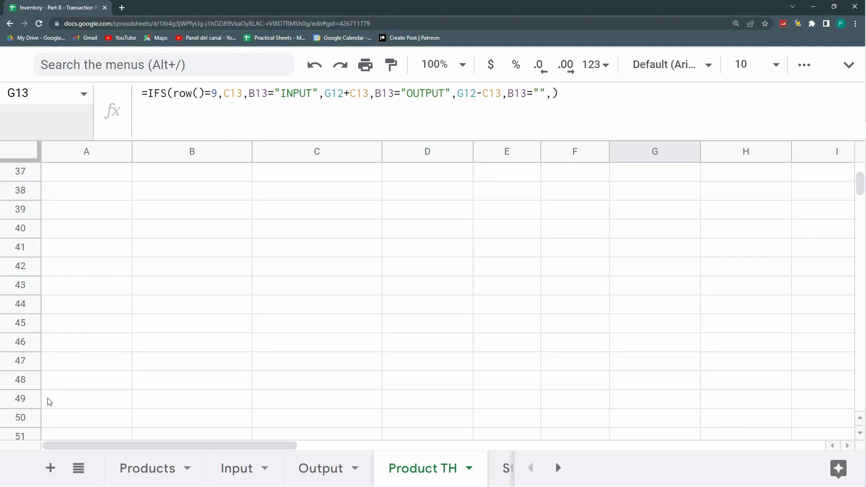
{"action": "left_click", "coordinate": [17, 380]}
{"action": "key", "text": "ctrl+shift+Down"}
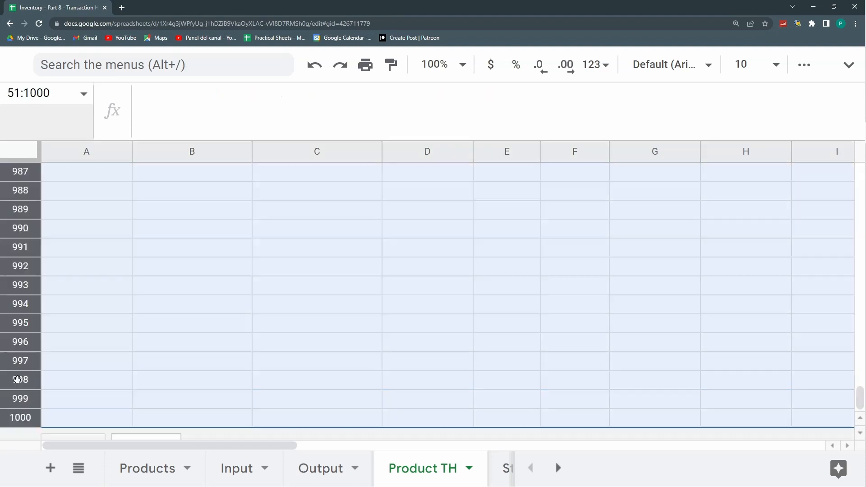
{"action": "key", "text": "ctrl+alt+minus"}
{"action": "scroll", "coordinate": [632, 367], "scroll_direction": "up", "scroll_amount": 12}
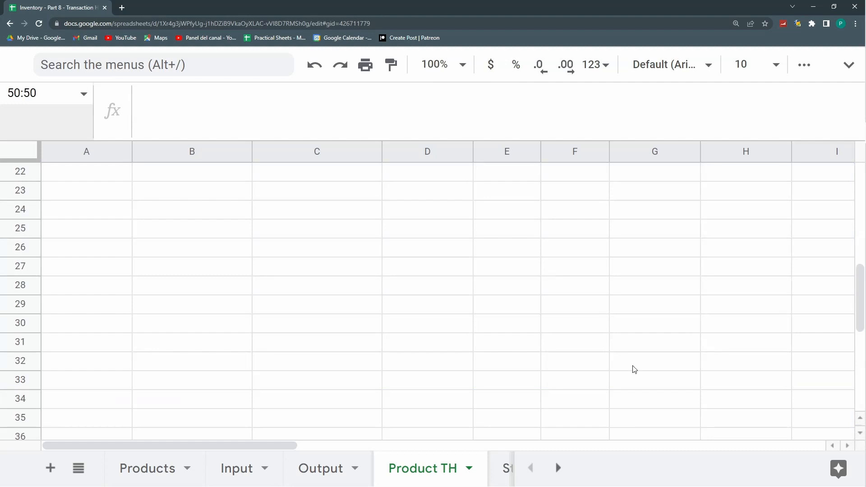
Step: Fill the Inventory formula down through the remaining empty rows of column G
{"action": "scroll", "coordinate": [659, 347], "scroll_direction": "down", "scroll_amount": 1}
{"action": "left_click", "coordinate": [686, 329]}
{"action": "left_click_drag", "start_coordinate": [701, 335], "coordinate": [851, 367]}
{"action": "left_click_drag", "start_coordinate": [859, 352], "coordinate": [802, 174]}
Step: Copy the formatting of the Date heading in F8 to the Inventory heading in G8
{"action": "left_click", "coordinate": [602, 312]}
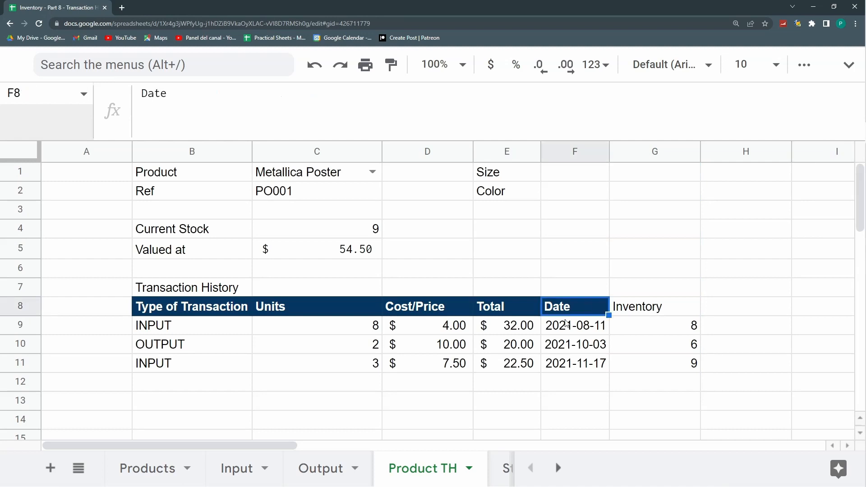
{"action": "left_click", "coordinate": [392, 64]}
{"action": "left_click", "coordinate": [649, 307]}
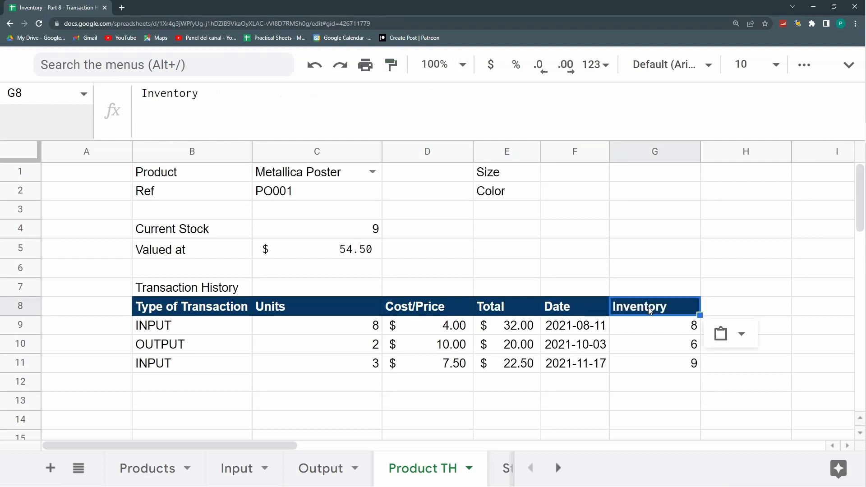
Step: Add a product in row 18 of the Products sheet with reference TS007 and name Red Hot Chili Peppers Shirt
{"action": "left_click", "coordinate": [230, 469]}
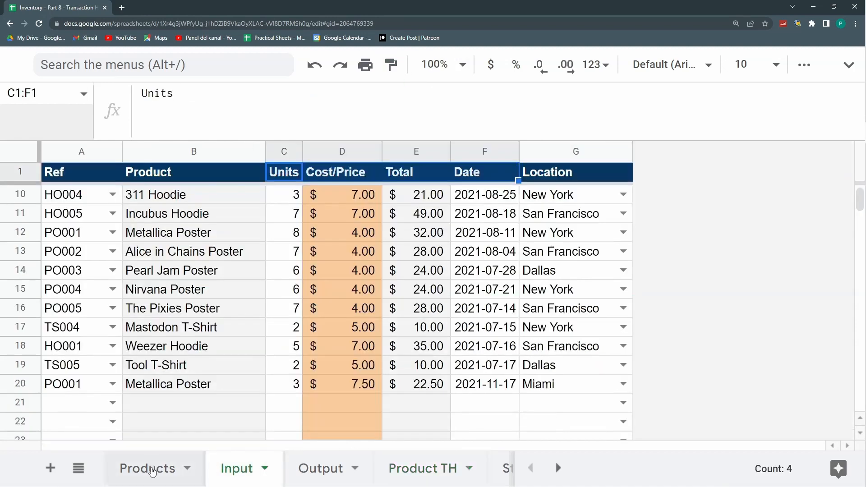
{"action": "left_click", "coordinate": [151, 469]}
{"action": "scroll", "coordinate": [127, 383], "scroll_direction": "down", "scroll_amount": 3}
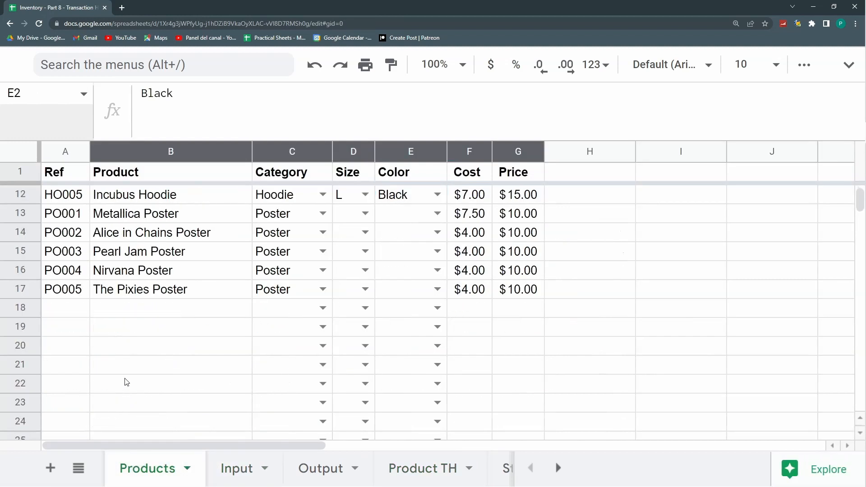
{"action": "scroll", "coordinate": [67, 315], "scroll_direction": "up", "scroll_amount": 1}
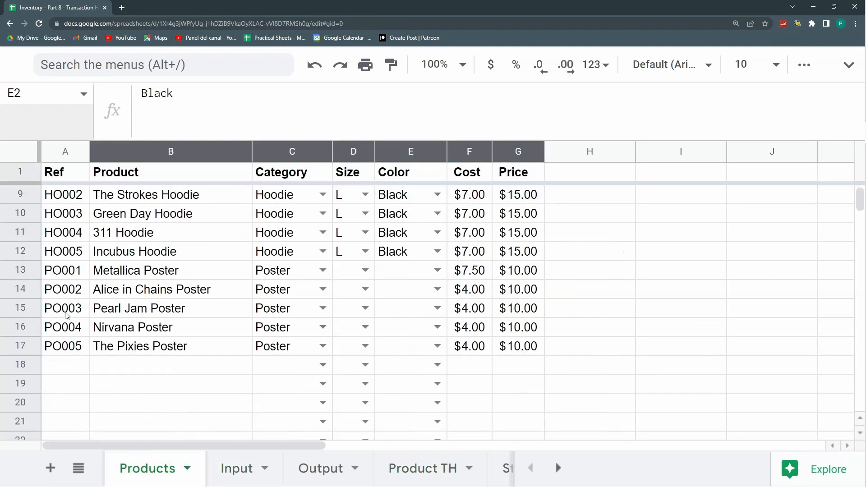
{"action": "left_click", "coordinate": [77, 363]}
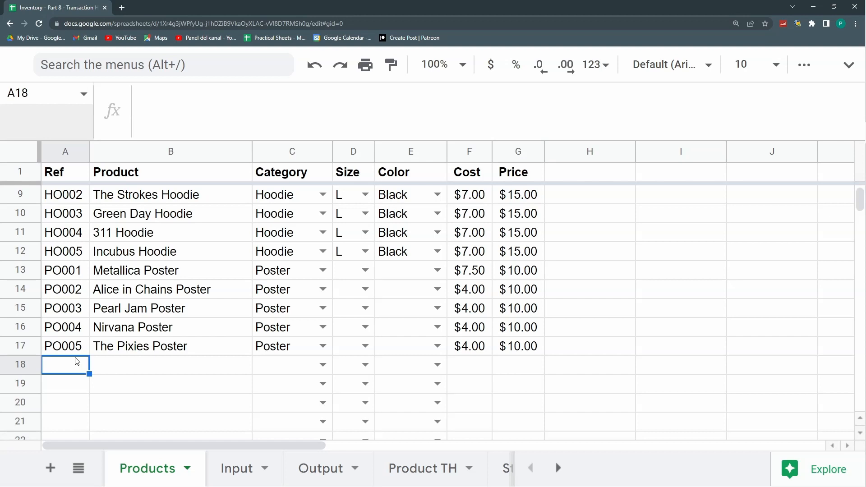
{"action": "scroll", "coordinate": [67, 352], "scroll_direction": "down", "scroll_amount": 1}
{"action": "type", "text": "TS007"}
{"action": "key", "text": "Tab"}
{"action": "type", "text": "Red Hot Chili Peppers "}
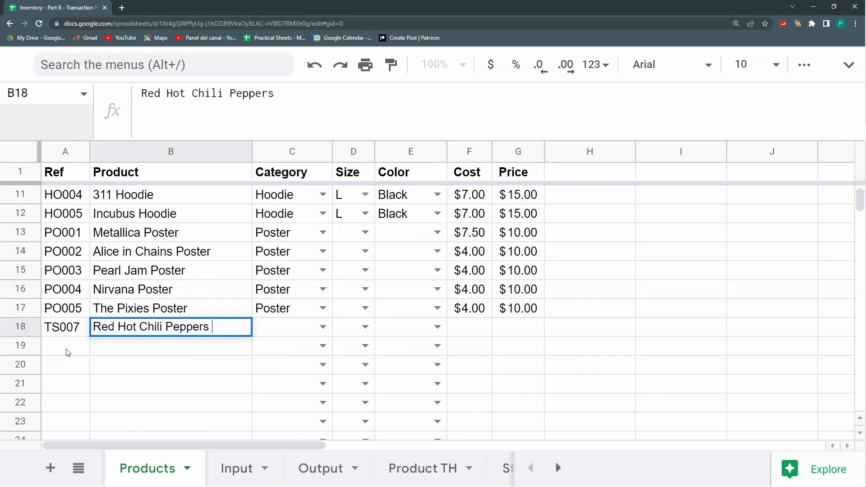
{"action": "type", "text": "Shirt"}
Step: Complete product TS007 with category T-Shirt, size M, color Black, cost $5.00 and price $12.00
{"action": "key", "text": "Tab"}
{"action": "type", "text": "T-Shirt"}
{"action": "key", "text": "Return"}
{"action": "key", "text": "Tab"}
{"action": "type", "text": "M"}
{"action": "key", "text": "Return"}
{"action": "key", "text": "Tab"}
{"action": "type", "text": "W"}
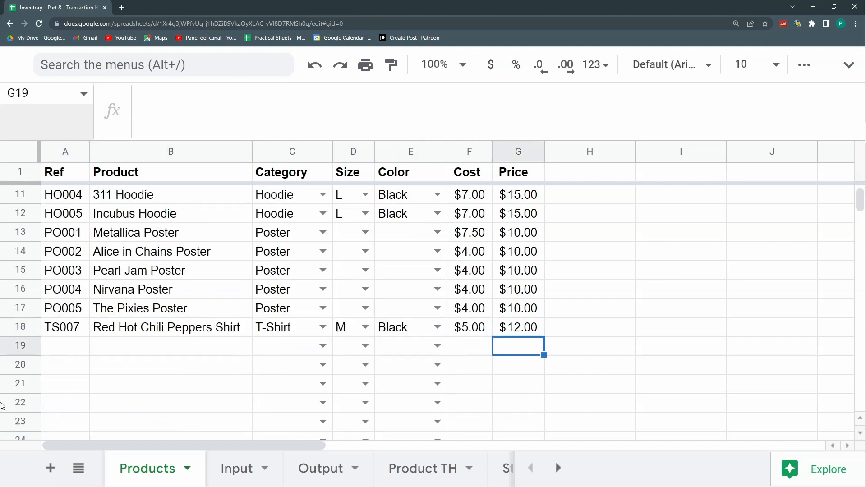
Step: Record an input of 5 units of TS007 dated 2022-07-01 in row 21 of the Input sheet
{"action": "left_click", "coordinate": [237, 469]}
{"action": "left_click", "coordinate": [113, 402]}
{"action": "left_click", "coordinate": [67, 59]}
{"action": "left_click", "coordinate": [288, 403]}
{"action": "type", "text": "5"}
{"action": "scroll", "coordinate": [496, 289], "scroll_direction": "down", "scroll_amount": 3}
{"action": "left_click", "coordinate": [487, 253]}
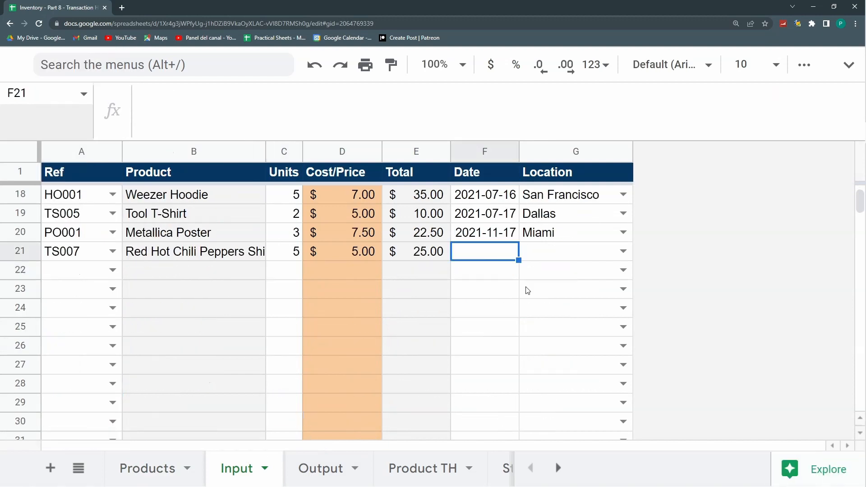
{"action": "scroll", "coordinate": [519, 292], "scroll_direction": "up", "scroll_amount": 1}
{"action": "double_click", "coordinate": [511, 292]}
{"action": "left_click", "coordinate": [532, 319]}
{"action": "left_click", "coordinate": [531, 318]}
{"action": "left_click", "coordinate": [528, 363]}
Step: Record an input of 6 units of TS007 dated 2022-07-15 in row 22 of the Input sheet
{"action": "left_click", "coordinate": [113, 308]}
{"action": "scroll", "coordinate": [86, 424], "scroll_direction": "down", "scroll_amount": 4}
{"action": "left_click", "coordinate": [77, 467]}
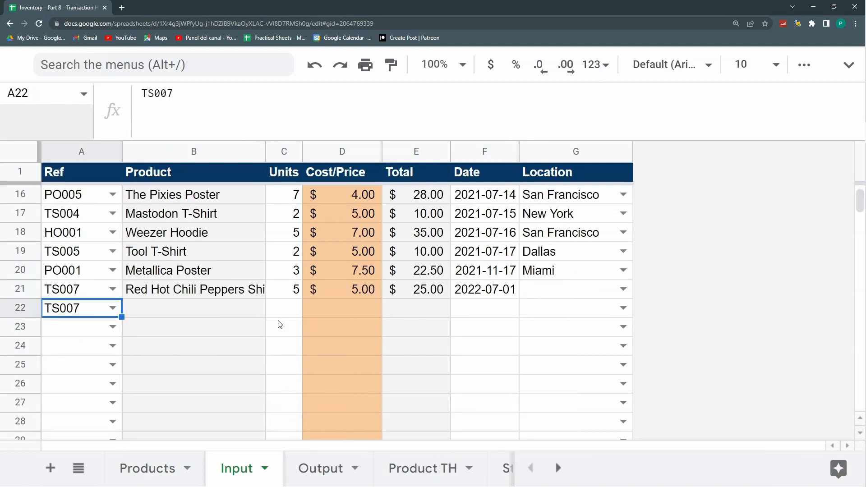
{"action": "left_click", "coordinate": [284, 313]}
{"action": "type", "text": "6"}
{"action": "left_click", "coordinate": [504, 315]}
{"action": "double_click", "coordinate": [504, 315]}
{"action": "left_click", "coordinate": [528, 245]}
Step: Set the cost of TS007 in the Products sheet to $7.00
{"action": "left_click", "coordinate": [151, 468]}
{"action": "left_click", "coordinate": [465, 328]}
{"action": "type", "text": "7"}
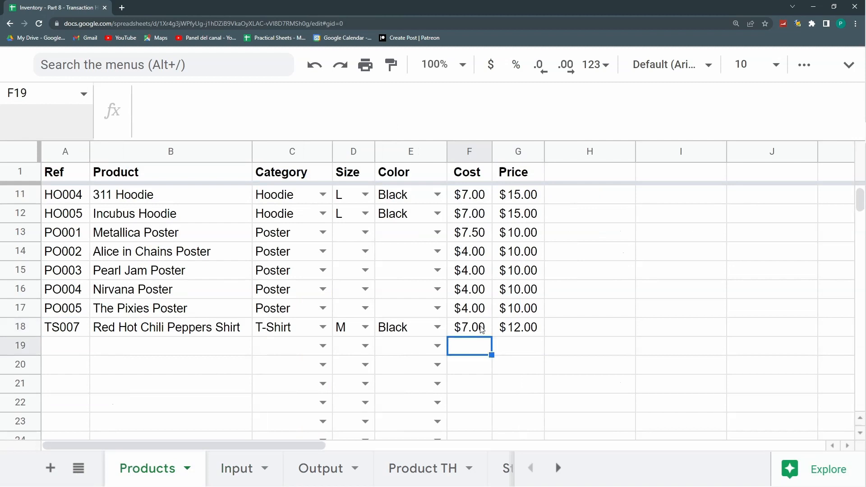
Step: Record an input of 7 units of TS007 dated 2022-08-01 in row 23 of the Input sheet
{"action": "left_click", "coordinate": [236, 469]}
{"action": "left_click", "coordinate": [81, 309]}
{"action": "key", "text": "ctrl+c"}
{"action": "left_click", "coordinate": [86, 329]}
{"action": "key", "text": "ctrl+v"}
{"action": "left_click", "coordinate": [275, 332]}
{"action": "type", "text": "7"}
{"action": "double_click", "coordinate": [491, 328]}
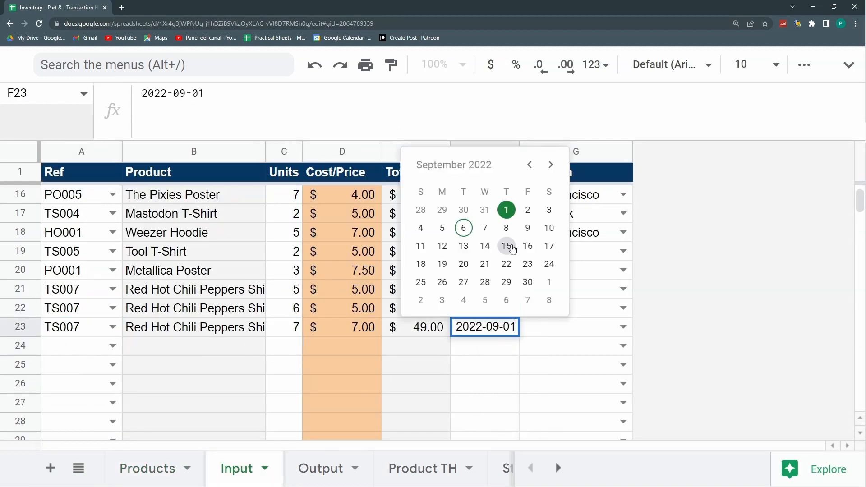
{"action": "left_click", "coordinate": [530, 164]}
{"action": "left_click", "coordinate": [442, 210]}
Step: Record an input of 8 units of TS007 dated 2022-08-15 in row 24 of the Input sheet
{"action": "left_click", "coordinate": [113, 346]}
{"action": "left_click", "coordinate": [68, 438]}
{"action": "left_click", "coordinate": [285, 346]}
{"action": "type", "text": "8"}
{"action": "left_click", "coordinate": [491, 349]}
Step: Set the cost of TS007 in the Products sheet to $6.00
{"action": "left_click", "coordinate": [151, 468]}
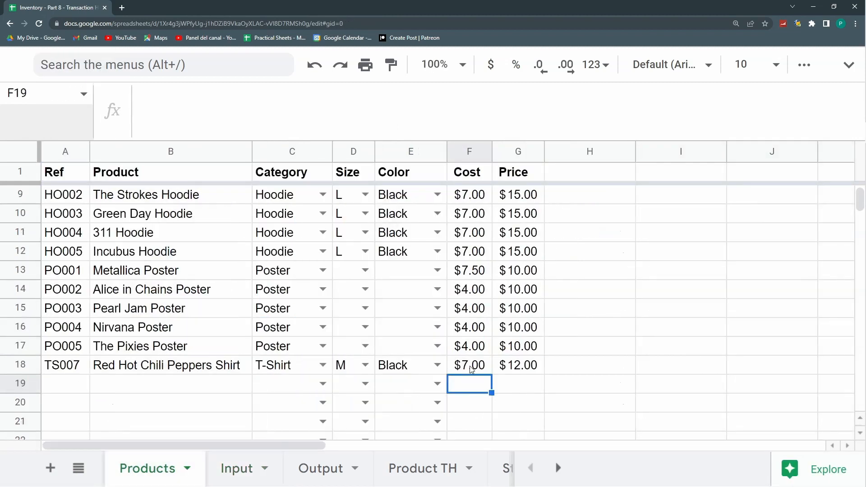
{"action": "left_click", "coordinate": [470, 367]}
{"action": "type", "text": "6"}
Step: Record an input of 3 units of TS007 dated 2022-09-01 in the Input sheet and fill in the location for all TS007 rows
{"action": "left_click", "coordinate": [236, 469]}
{"action": "left_click", "coordinate": [113, 365]}
{"action": "left_click", "coordinate": [66, 59]}
{"action": "left_click", "coordinate": [287, 368]}
{"action": "type", "text": "3"}
{"action": "left_click", "coordinate": [495, 366]}
{"action": "left_click", "coordinate": [598, 272]}
{"action": "left_click_drag", "start_coordinate": [632, 280], "coordinate": [627, 366]}
Step: Select TS007 as the reference in row 20 of the Output sheet and try to output 5 units
{"action": "left_click", "coordinate": [321, 469]}
{"action": "left_click", "coordinate": [113, 346]}
{"action": "left_click", "coordinate": [68, 438]}
{"action": "left_click", "coordinate": [288, 348]}
{"action": "type", "text": "5"}
{"action": "left_click", "coordinate": [417, 346]}
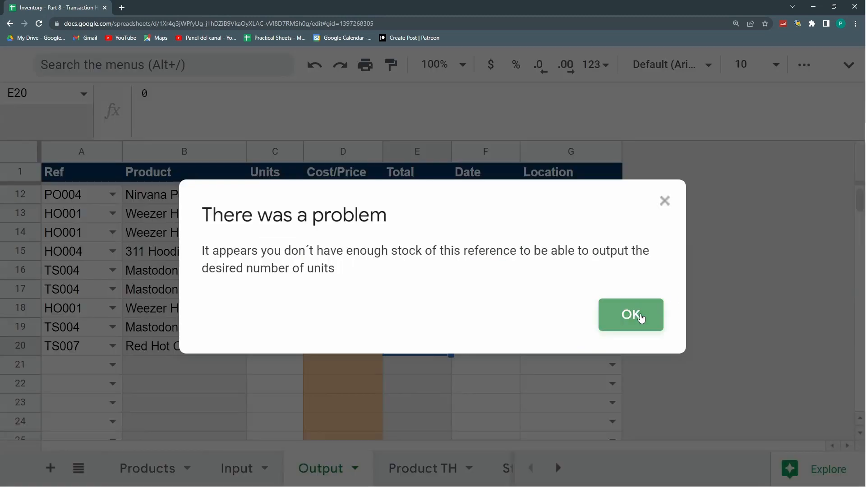
{"action": "left_click", "coordinate": [642, 319]}
Step: Check the Stock sheet for the newly added product
{"action": "left_click", "coordinate": [508, 468]}
{"action": "scroll", "coordinate": [364, 415], "scroll_direction": "down", "scroll_amount": 5}
{"action": "left_click_drag", "start_coordinate": [582, 445], "coordinate": [495, 447]}
Step: Remove the data validation from the Units cells C2:C981 of the Output sheet
{"action": "left_click", "coordinate": [266, 469]}
{"action": "scroll", "coordinate": [286, 224], "scroll_direction": "up", "scroll_amount": 5}
{"action": "left_click", "coordinate": [284, 196]}
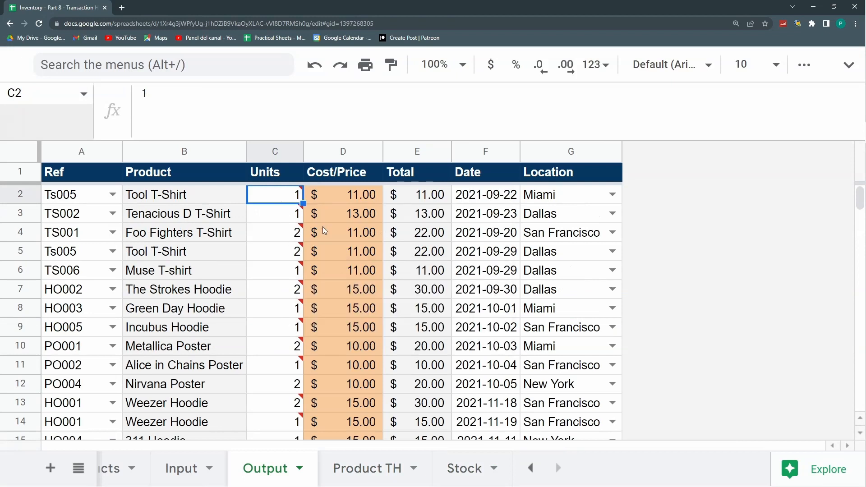
{"action": "mouse_move", "coordinate": [288, 224]}
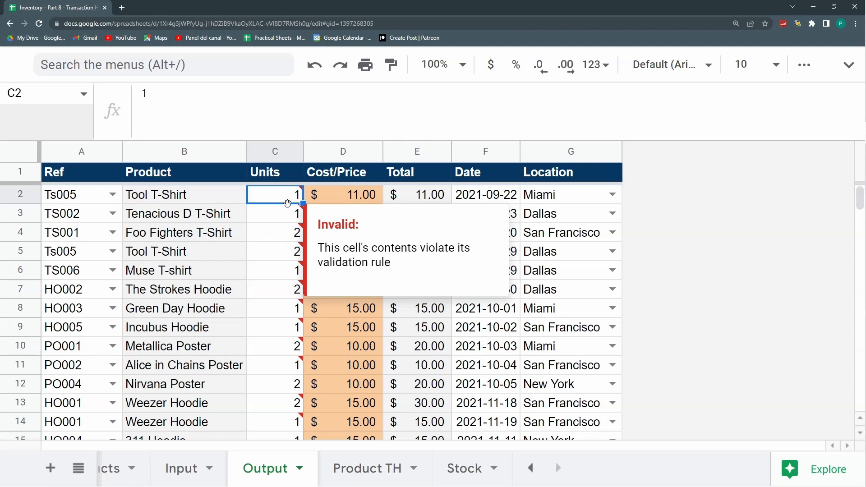
{"action": "key", "text": "ctrl+shift+Down"}
{"action": "key", "text": "ctrl+shift+Down"}
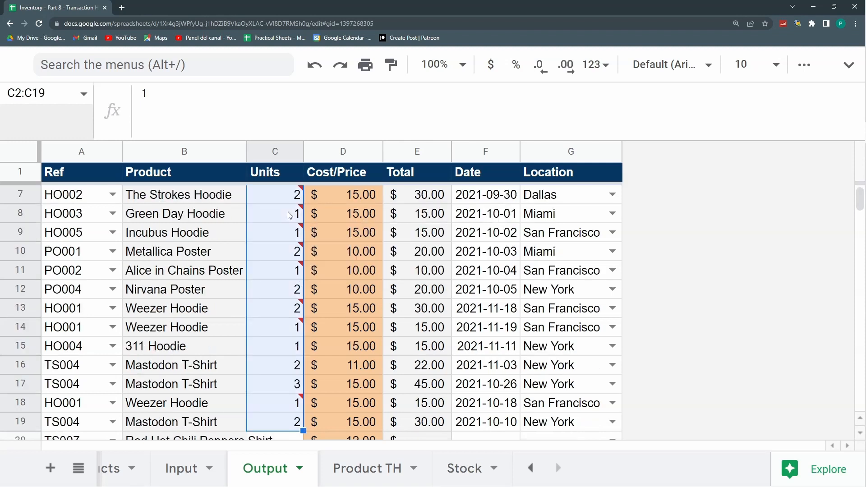
{"action": "right_click", "coordinate": [279, 212]}
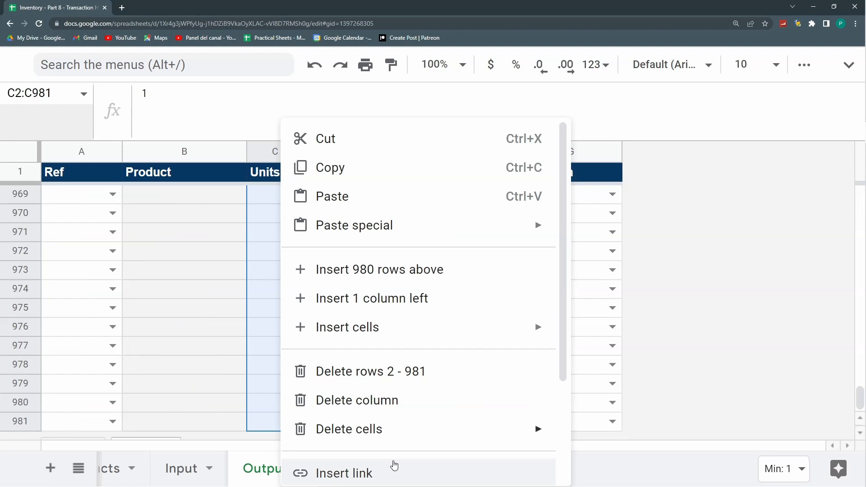
{"action": "left_click", "coordinate": [393, 464]}
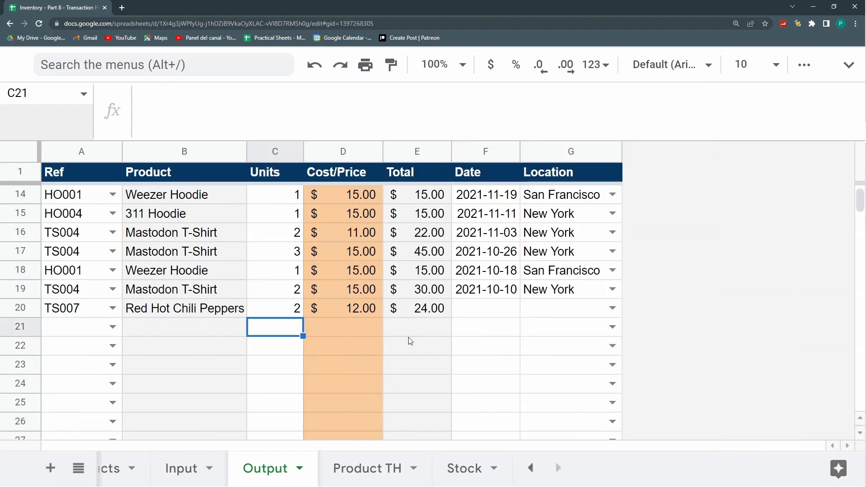
Step: Record TS007 outputs in rows 20 to 23: 2 units on 2022-07-04, 3 on 2022-07-07, 1 on 2022-07-18 and 3 on 2022-07-26
{"action": "double_click", "coordinate": [485, 309]}
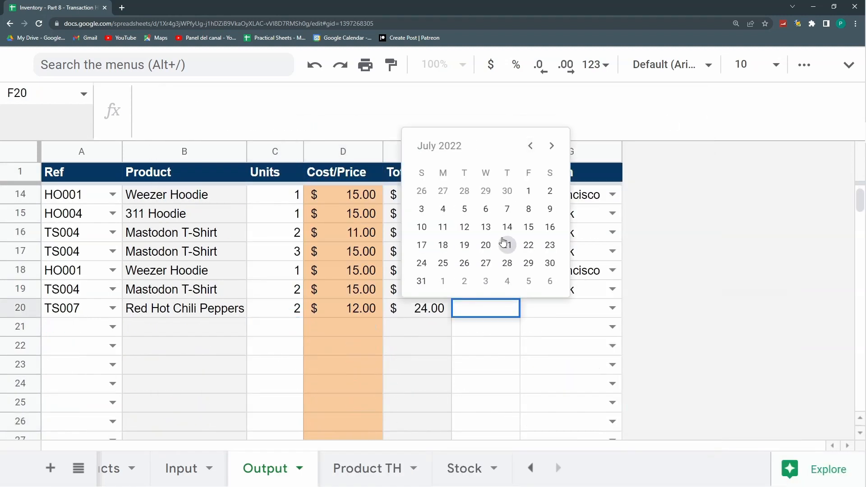
{"action": "left_click", "coordinate": [443, 209]}
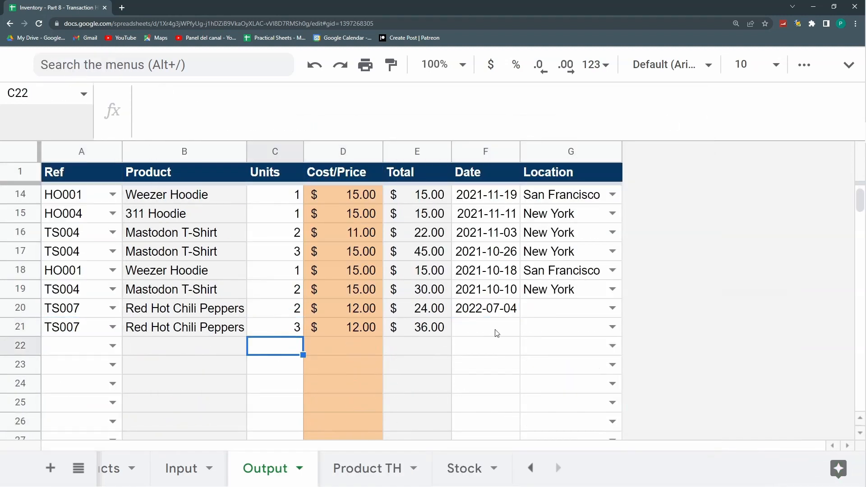
{"action": "double_click", "coordinate": [485, 327]}
{"action": "left_click", "coordinate": [507, 228]}
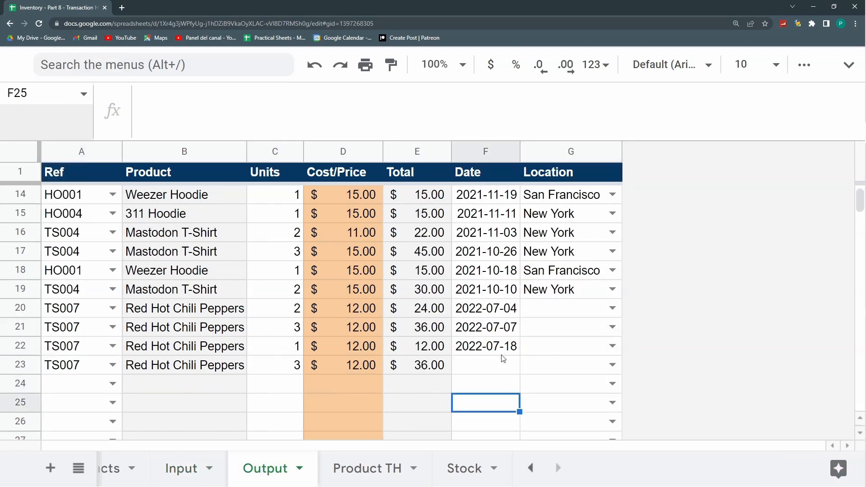
{"action": "double_click", "coordinate": [504, 359]}
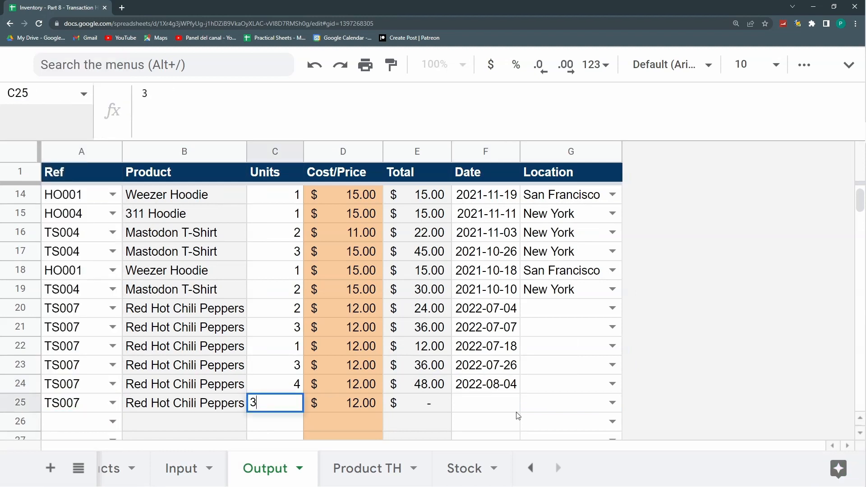
Step: Add TS007 outputs in rows 24 to 28 with units 4, 3, 2, 1, 3, dated 2022-08-04, 2022-08-17, 2022-09-02, 2022-09-14 and 2022-09-20
{"action": "double_click", "coordinate": [515, 408]}
{"action": "left_click", "coordinate": [485, 322]}
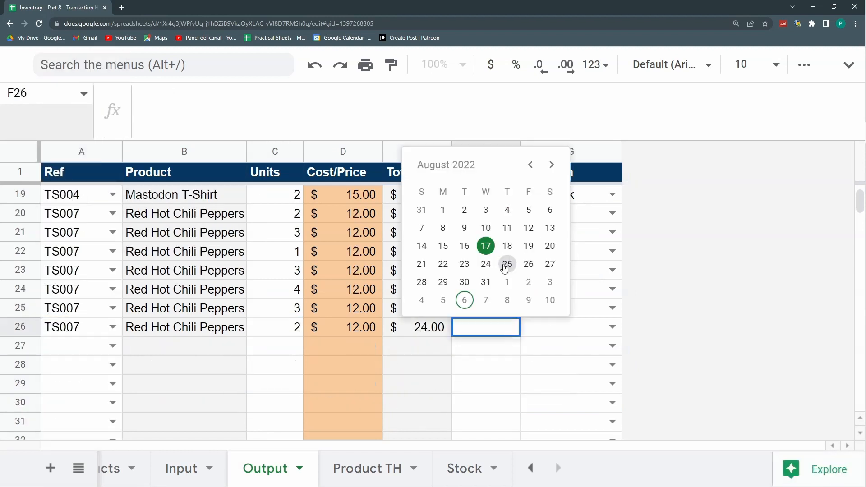
{"action": "left_click", "coordinate": [529, 283]}
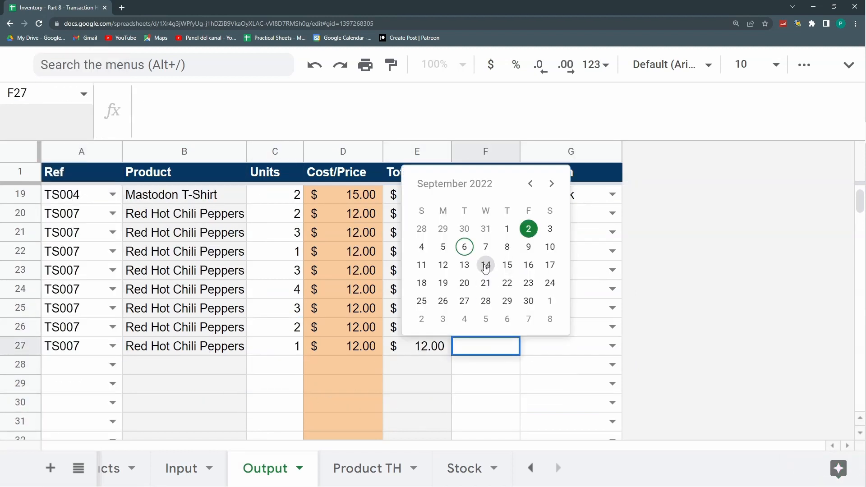
{"action": "left_click", "coordinate": [504, 385]}
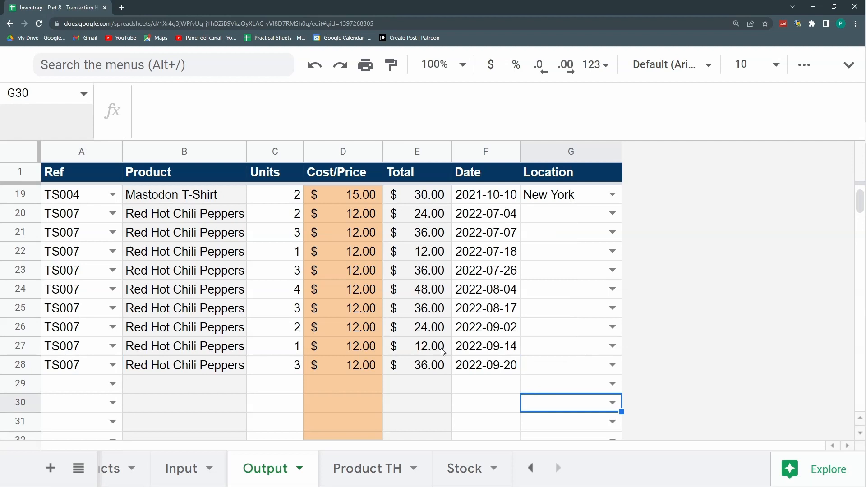
Step: Set the location to Miami for all TS007 outputs in G20:G28
{"action": "left_click", "coordinate": [608, 211]}
{"action": "left_click", "coordinate": [589, 240]}
{"action": "key", "text": "ctrl+c"}
{"action": "left_click_drag", "start_coordinate": [589, 236], "coordinate": [553, 363]}
{"action": "key", "text": "ctrl+v"}
{"action": "left_click", "coordinate": [431, 404]}
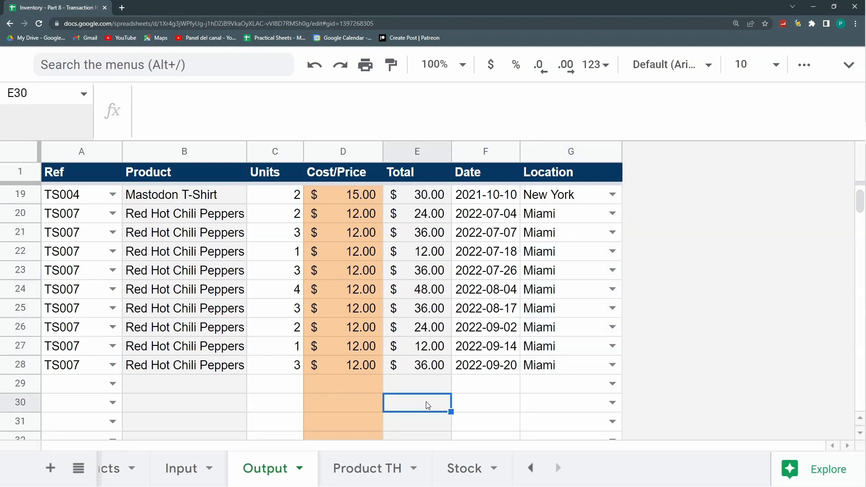
Step: Choose Red Hot Chili Peppers Shirt as the product in C1 of the Product TH sheet
{"action": "left_click", "coordinate": [385, 468]}
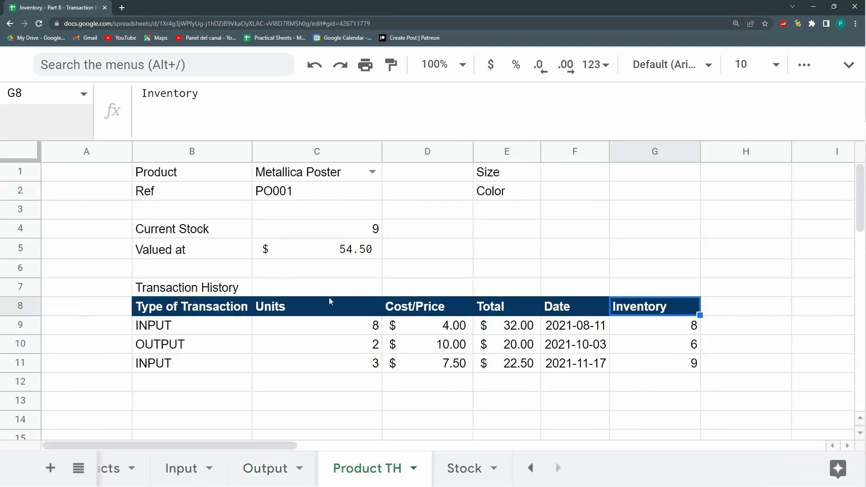
{"action": "left_click", "coordinate": [372, 172]}
{"action": "scroll", "coordinate": [323, 253], "scroll_direction": "down", "scroll_amount": 2}
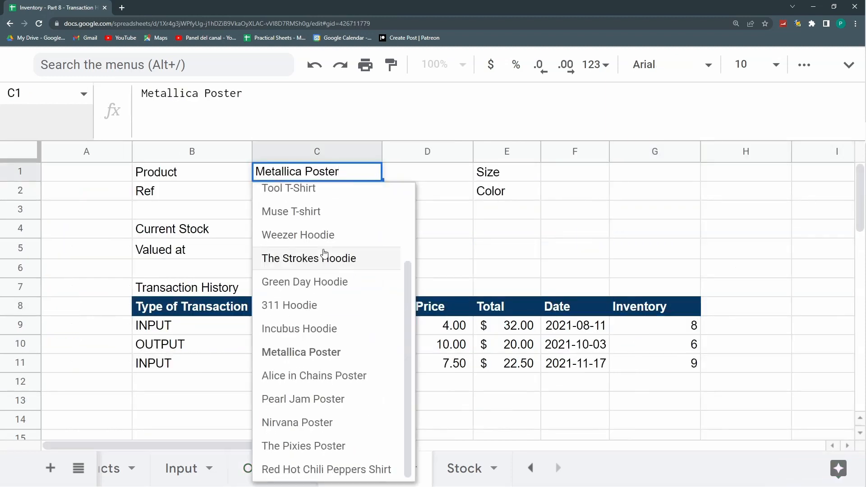
{"action": "left_click", "coordinate": [338, 470]}
Step: Examine the reference, current stock and valuation formulas and the product's transaction costs in the history table
{"action": "left_click", "coordinate": [352, 194]}
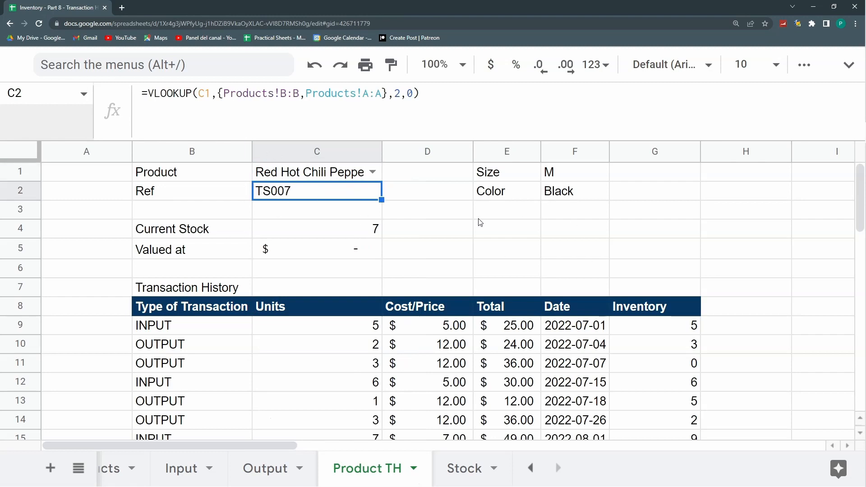
{"action": "left_click", "coordinate": [353, 232]}
{"action": "left_click", "coordinate": [362, 256]}
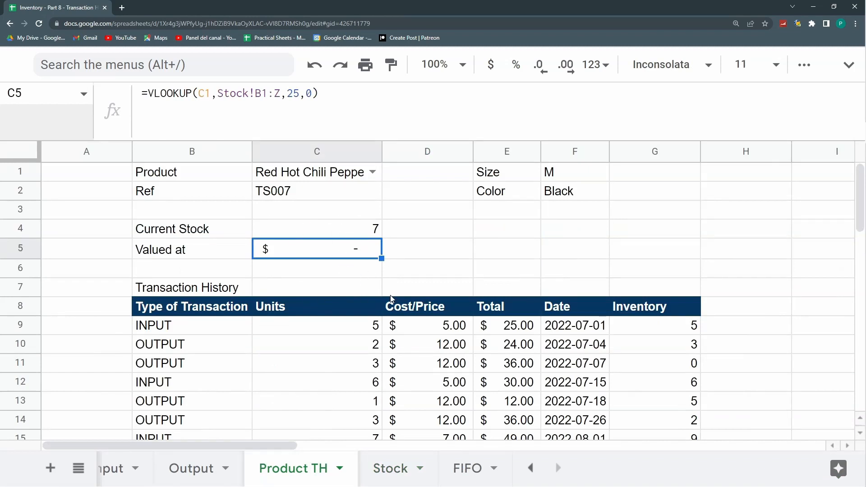
{"action": "scroll", "coordinate": [430, 318], "scroll_direction": "down", "scroll_amount": 2}
{"action": "scroll", "coordinate": [424, 312], "scroll_direction": "up", "scroll_amount": 2}
{"action": "left_click", "coordinate": [424, 332]}
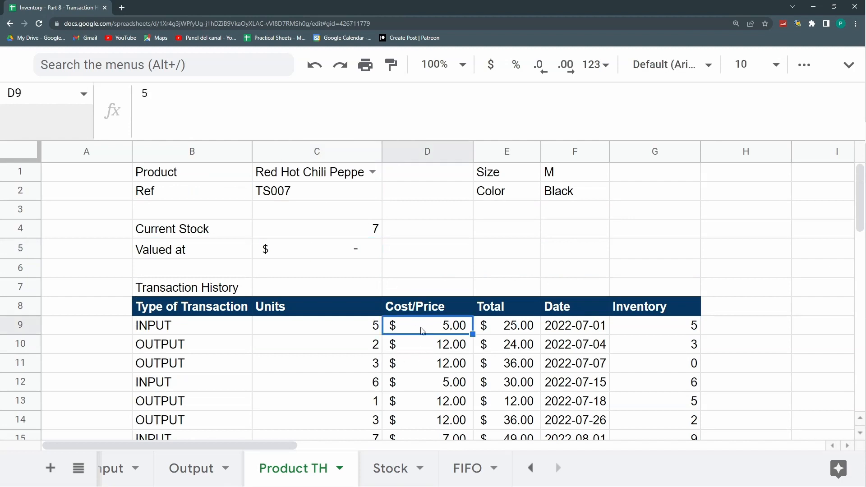
{"action": "scroll", "coordinate": [445, 387], "scroll_direction": "down", "scroll_amount": 2}
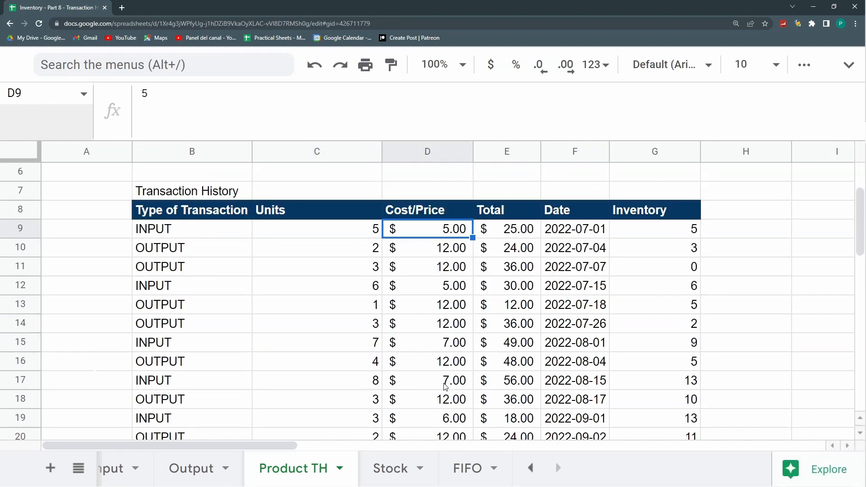
{"action": "scroll", "coordinate": [444, 384], "scroll_direction": "up", "scroll_amount": 2}
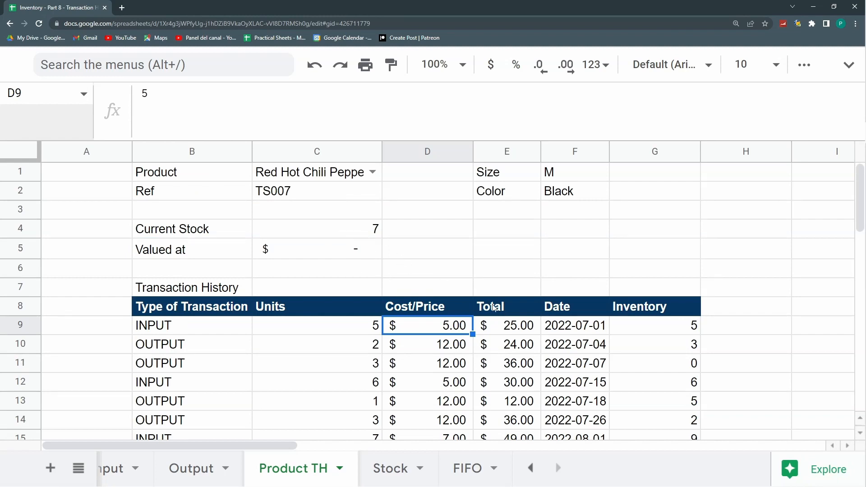
{"action": "scroll", "coordinate": [532, 324], "scroll_direction": "down", "scroll_amount": 2}
{"action": "scroll", "coordinate": [334, 257], "scroll_direction": "down", "scroll_amount": 1}
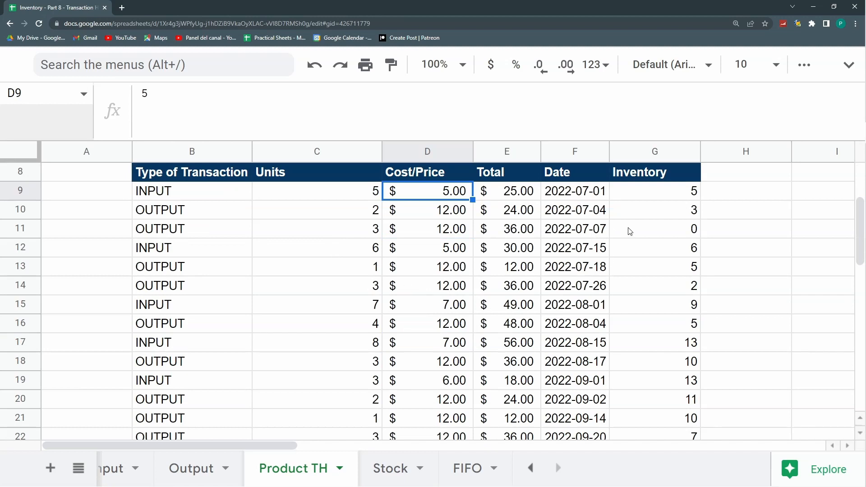
Step: Examine the Inventory formula in G9 and compare the units and running inventory of the first output in row 10
{"action": "left_click", "coordinate": [618, 198]}
{"action": "scroll", "coordinate": [603, 196], "scroll_direction": "down", "scroll_amount": 1}
{"action": "scroll", "coordinate": [595, 216], "scroll_direction": "up", "scroll_amount": 2}
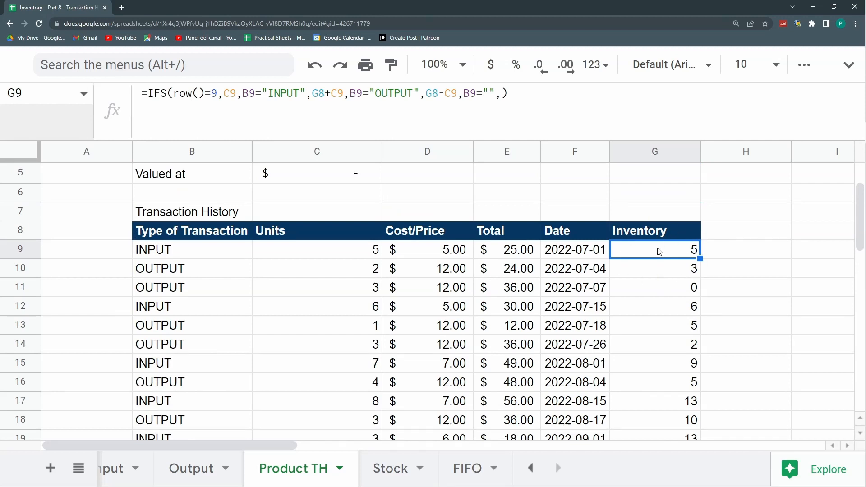
{"action": "left_click_drag", "start_coordinate": [374, 271], "coordinate": [632, 271]}
{"action": "left_click", "coordinate": [389, 272]}
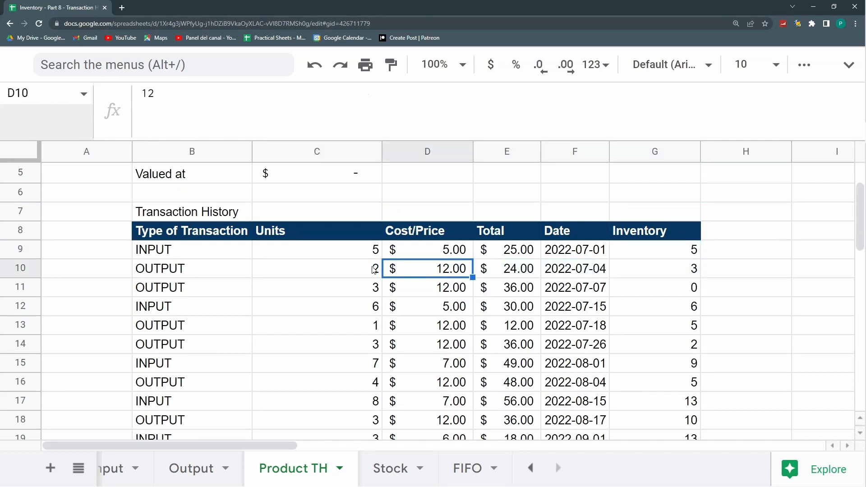
Step: Compare the units of each transaction with the running inventory and its formula for rows 10 to 15
{"action": "left_click", "coordinate": [372, 267]}
{"action": "left_click", "coordinate": [677, 266]}
{"action": "left_click", "coordinate": [361, 290]}
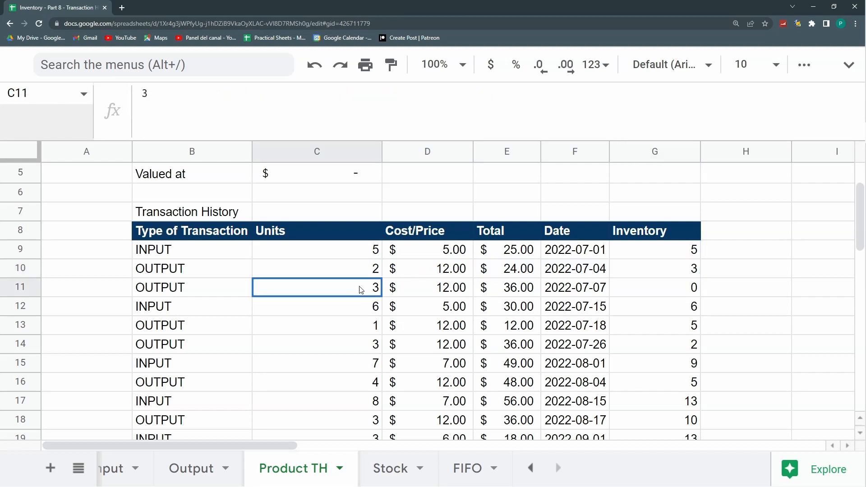
{"action": "left_click", "coordinate": [679, 288]}
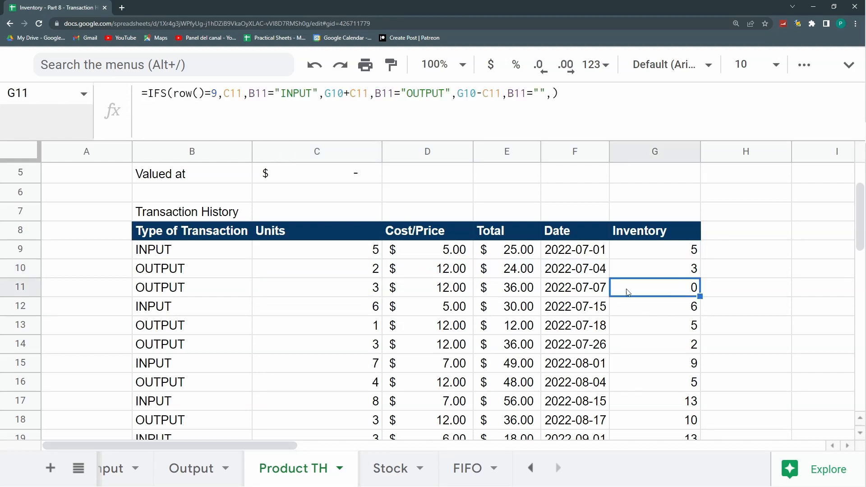
{"action": "left_click", "coordinate": [578, 295]}
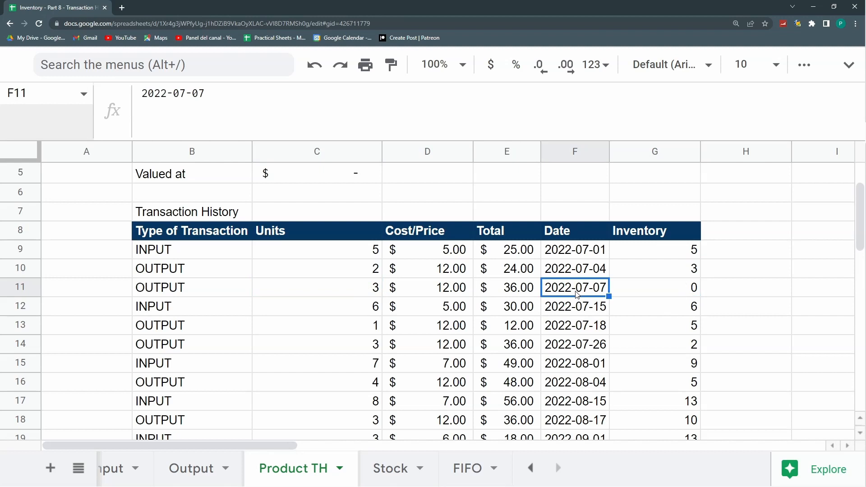
{"action": "left_click", "coordinate": [366, 306]}
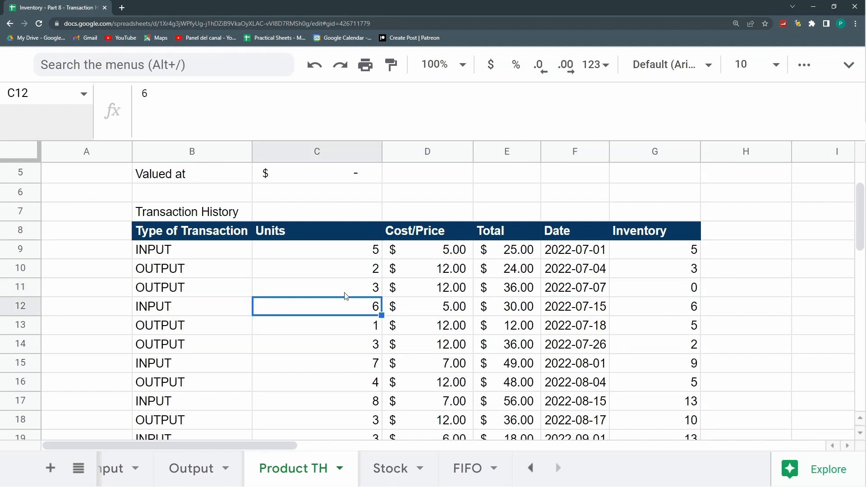
{"action": "left_click", "coordinate": [656, 312]}
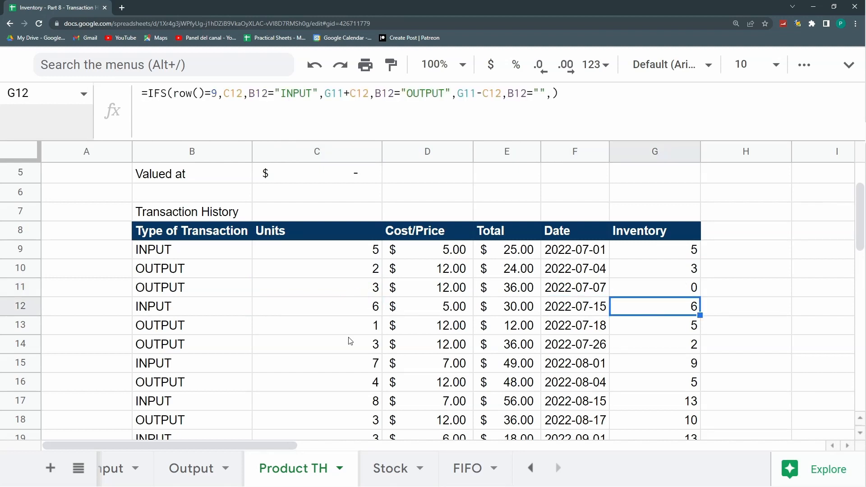
{"action": "left_click", "coordinate": [366, 327]}
{"action": "left_click", "coordinate": [659, 327]}
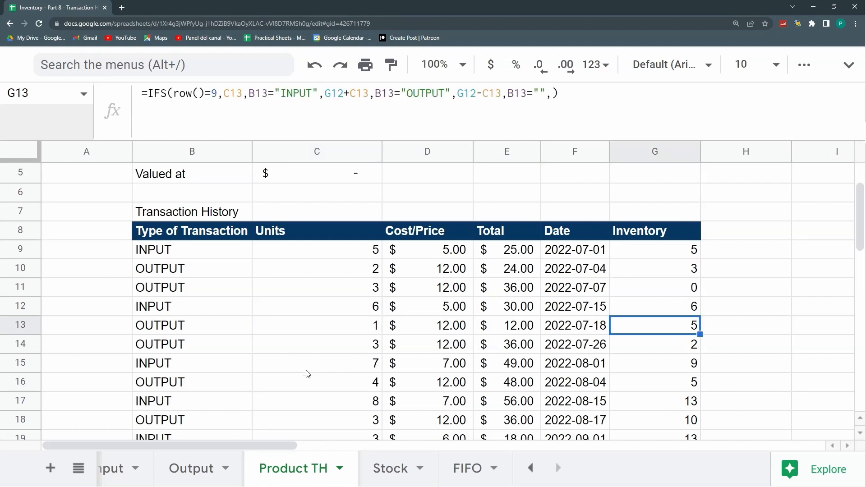
{"action": "left_click", "coordinate": [364, 345]}
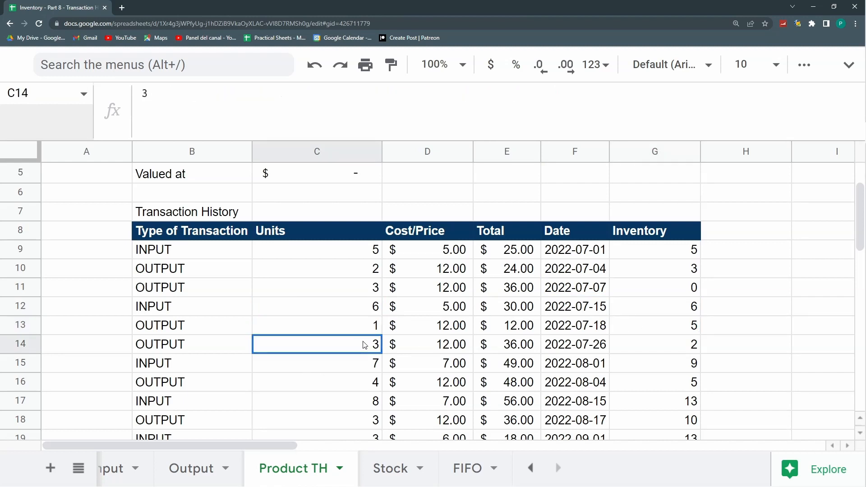
{"action": "left_click", "coordinate": [677, 349]}
{"action": "left_click", "coordinate": [356, 368]}
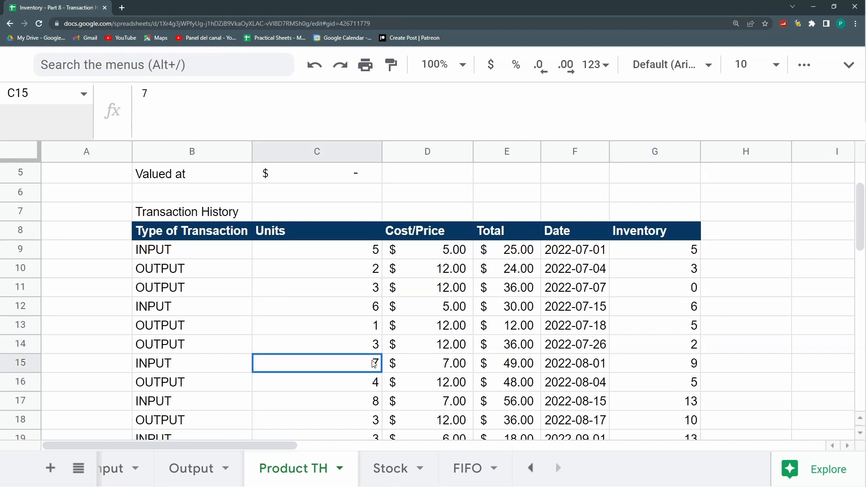
{"action": "scroll", "coordinate": [531, 360], "scroll_direction": "down", "scroll_amount": 1}
{"action": "left_click", "coordinate": [683, 325]}
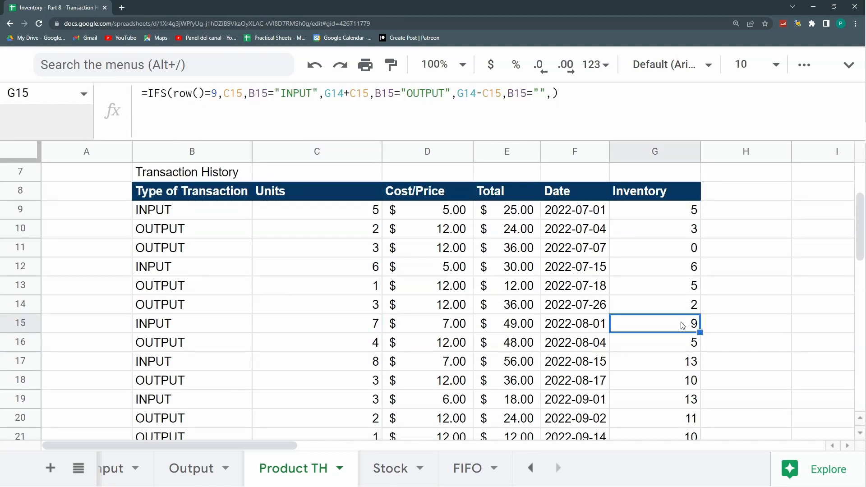
Step: Check the Inventory column from G9 down to the last transaction in G22 against the Current Stock cell C4
{"action": "scroll", "coordinate": [683, 325], "scroll_direction": "down", "scroll_amount": 1}
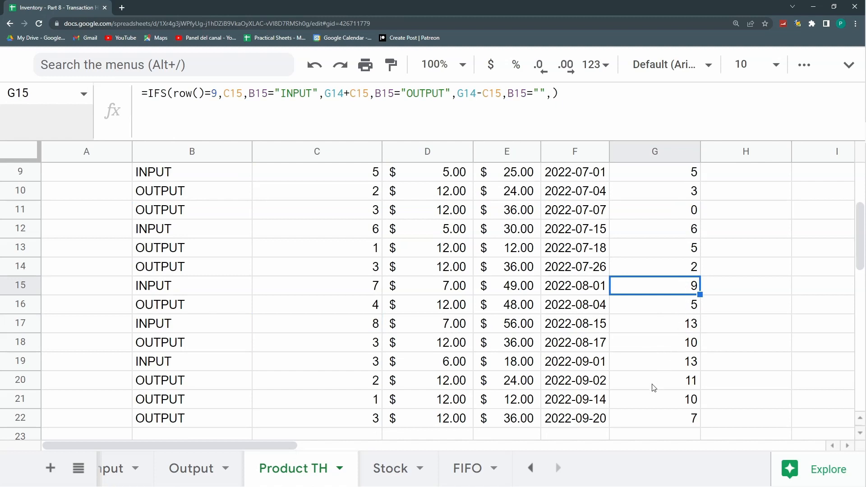
{"action": "scroll", "coordinate": [659, 419], "scroll_direction": "up", "scroll_amount": 1}
{"action": "scroll", "coordinate": [656, 408], "scroll_direction": "down", "scroll_amount": 1}
{"action": "scroll", "coordinate": [654, 405], "scroll_direction": "up", "scroll_amount": 1}
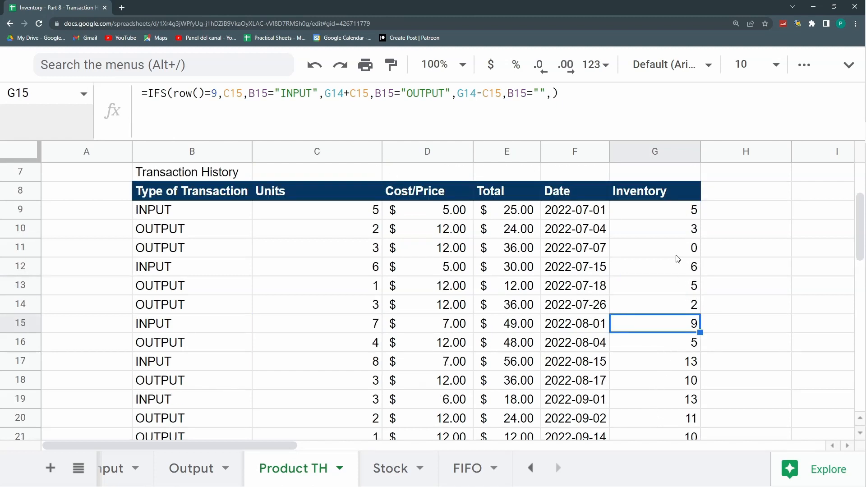
{"action": "left_click", "coordinate": [656, 213]}
{"action": "scroll", "coordinate": [657, 226], "scroll_direction": "down", "scroll_amount": 2}
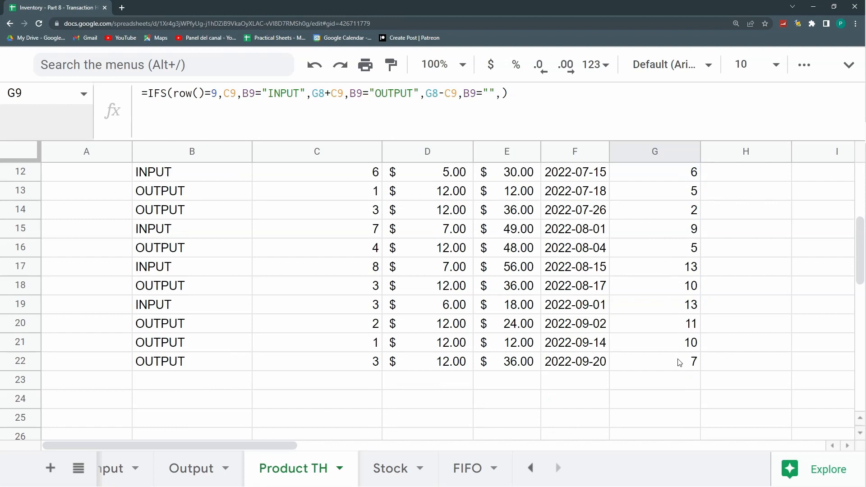
{"action": "left_click", "coordinate": [677, 365]}
{"action": "scroll", "coordinate": [670, 382], "scroll_direction": "up", "scroll_amount": 5}
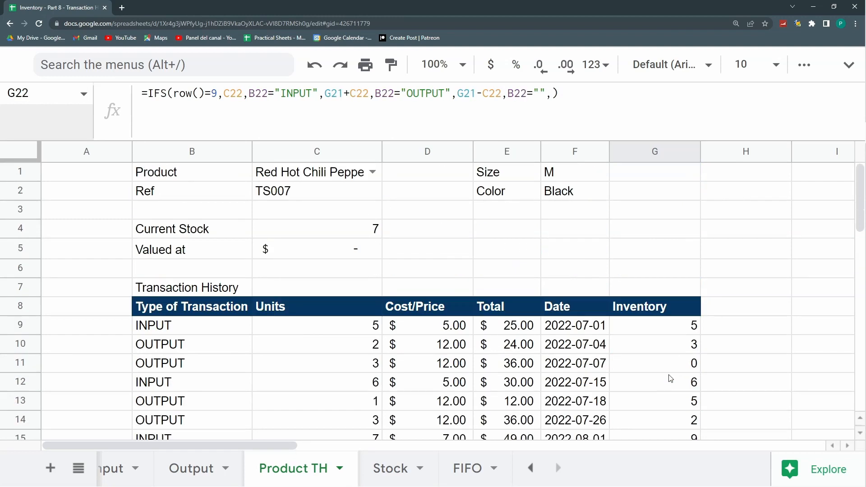
{"action": "left_click", "coordinate": [318, 234]}
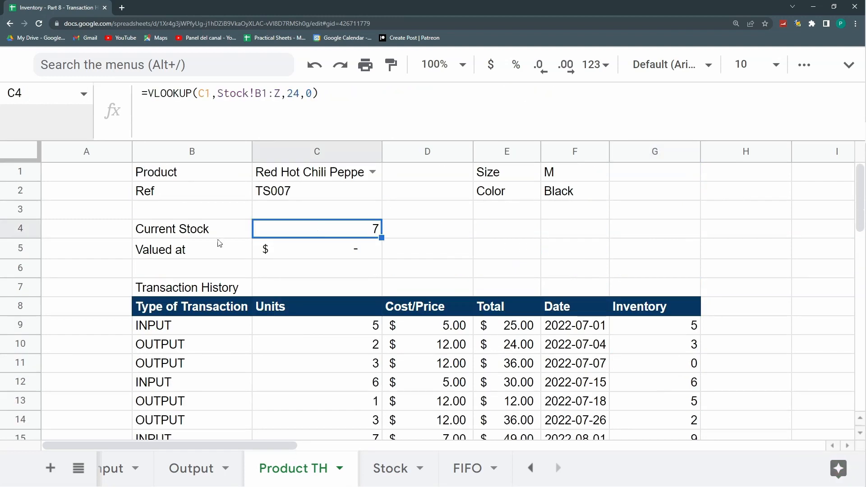
Step: Clear the Valued at row in B5:C5 and move the Current Stock label and value from B4:C4 into it
{"action": "left_click_drag", "start_coordinate": [218, 247], "coordinate": [287, 253]}
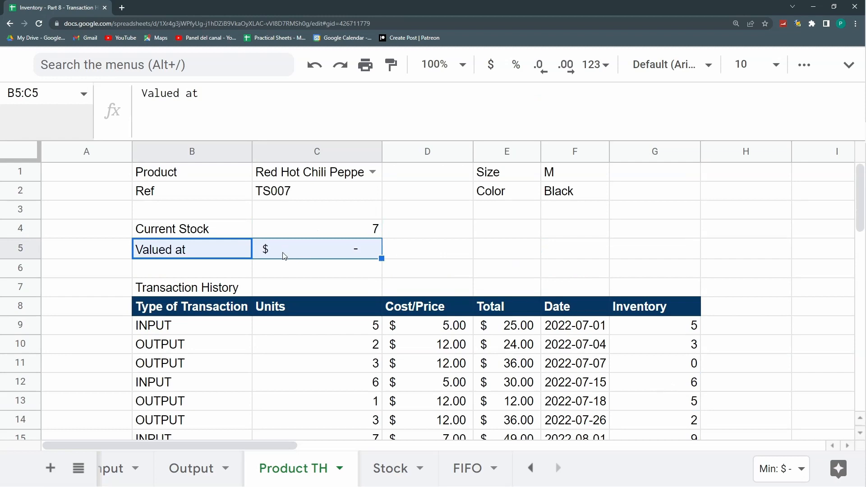
{"action": "key", "text": "Delete"}
{"action": "left_click_drag", "start_coordinate": [239, 235], "coordinate": [259, 236]}
{"action": "key", "text": "ctrl+x"}
{"action": "key", "text": "Down"}
{"action": "key", "text": "ctrl+v"}
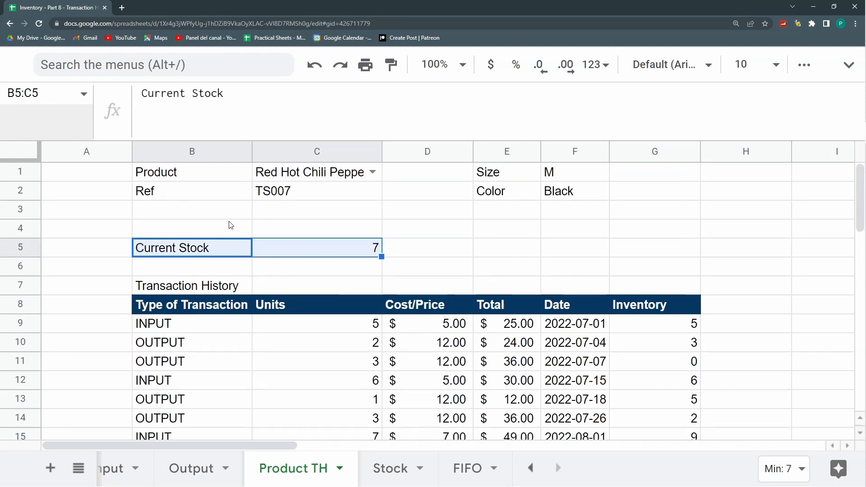
Step: Add the label Initial Stock in B4 and reference the first Inventory value, G9, in C4
{"action": "left_click", "coordinate": [231, 227]}
{"action": "type", "text": "Initial Stock"}
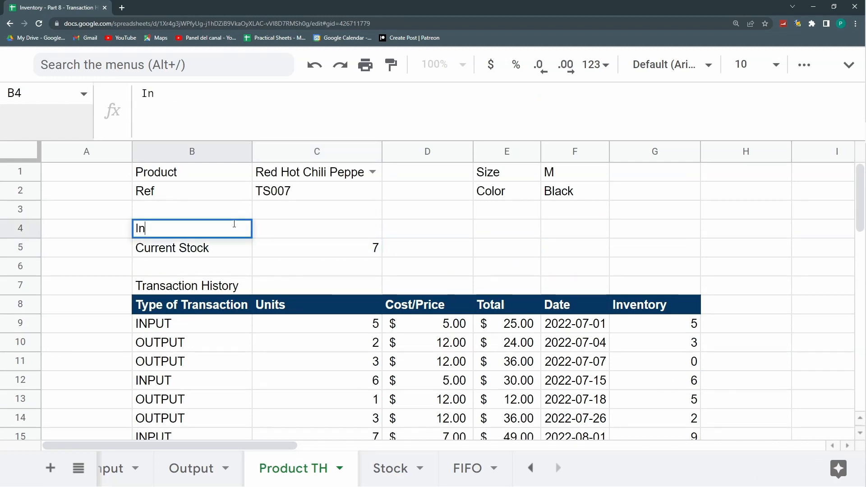
{"action": "key", "text": "Tab"}
{"action": "type", "text": "="}
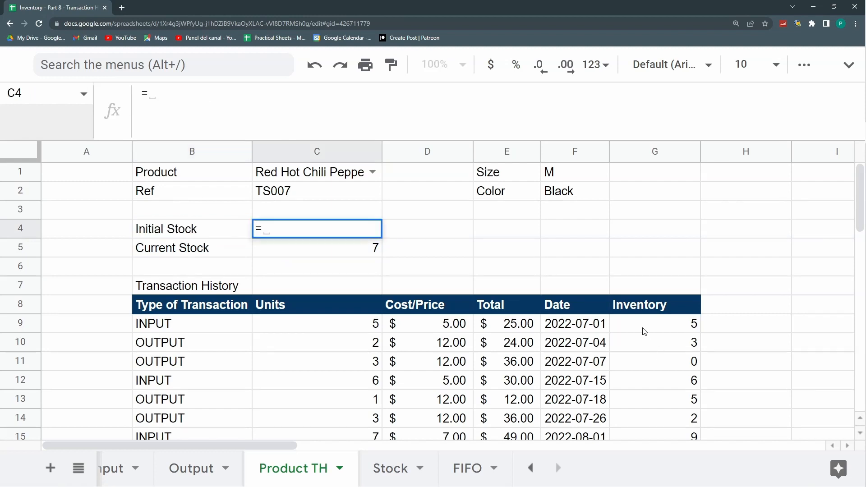
{"action": "left_click", "coordinate": [644, 332]}
{"action": "key", "text": "Return"}
Step: Narrow columns A and H into slim margins and delete the empty columns I through AA
{"action": "left_click_drag", "start_coordinate": [132, 152], "coordinate": [71, 152]}
{"action": "left_click_drag", "start_coordinate": [728, 154], "coordinate": [656, 154]}
{"action": "left_click", "coordinate": [675, 151]}
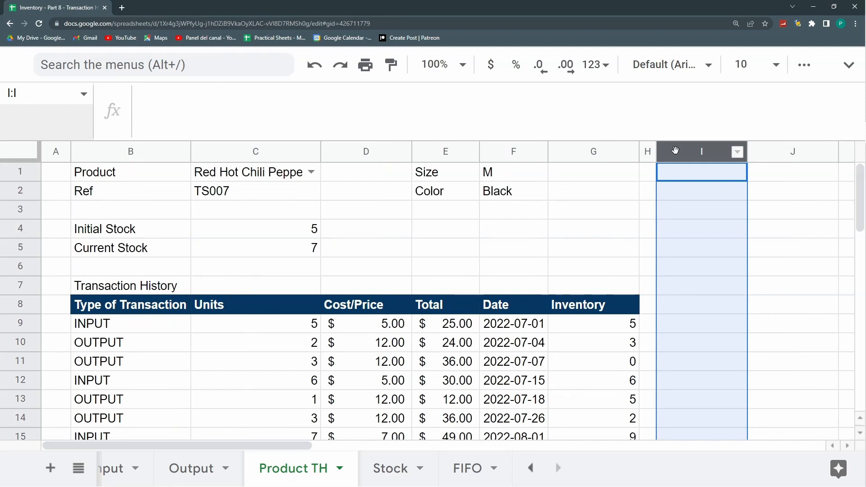
{"action": "key", "text": "ctrl+shift+Right"}
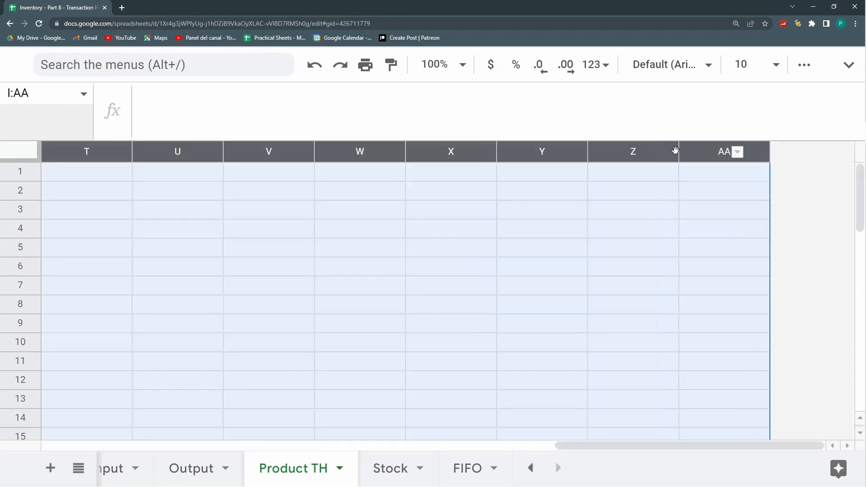
{"action": "key", "text": "ctrl+alt+minus"}
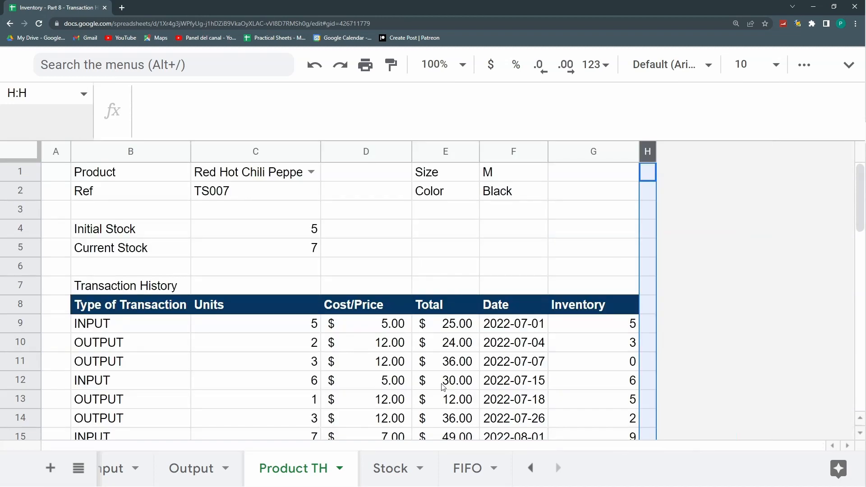
{"action": "left_click", "coordinate": [225, 218]}
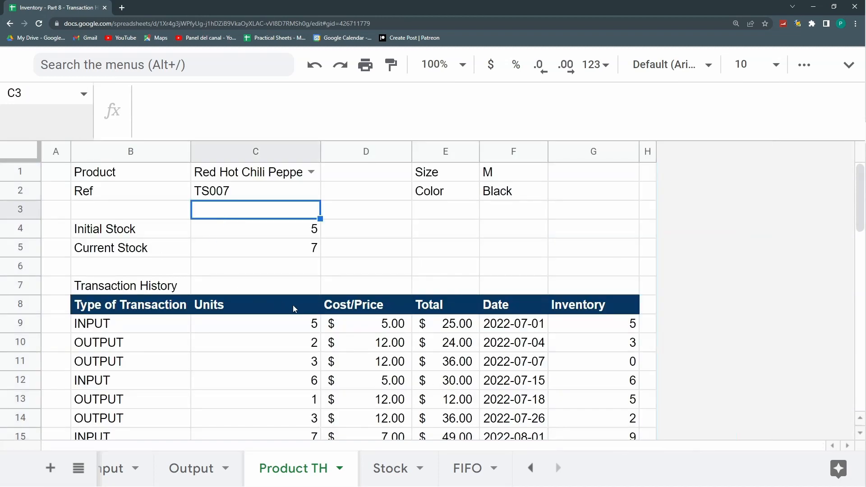
Step: Show the spreadsheet's full header again and hide the gridlines on the Product TH sheet
{"action": "scroll", "coordinate": [293, 305], "scroll_direction": "down", "scroll_amount": 3}
{"action": "scroll", "coordinate": [295, 310], "scroll_direction": "up", "scroll_amount": 1}
{"action": "scroll", "coordinate": [226, 189], "scroll_direction": "up", "scroll_amount": 2}
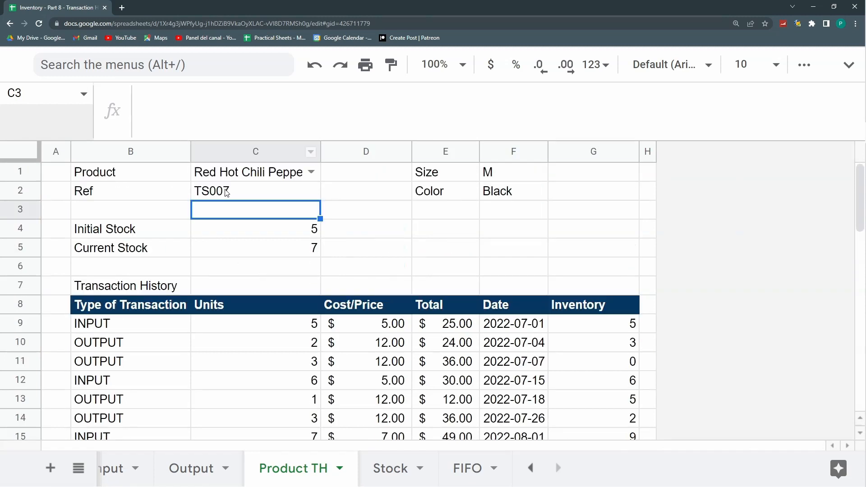
{"action": "key", "text": "ctrl+shift+f"}
{"action": "left_click", "coordinate": [145, 90]}
{"action": "mouse_move", "coordinate": [189, 90]}
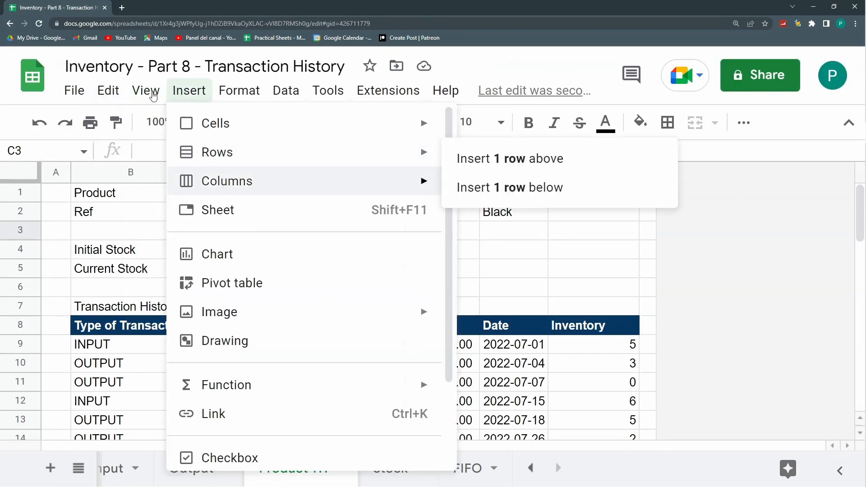
{"action": "mouse_move", "coordinate": [145, 91]}
{"action": "mouse_move", "coordinate": [316, 123]}
{"action": "left_click", "coordinate": [498, 167]}
{"action": "scroll", "coordinate": [213, 179], "scroll_direction": "down", "scroll_amount": 3}
{"action": "scroll", "coordinate": [213, 179], "scroll_direction": "up", "scroll_amount": 3}
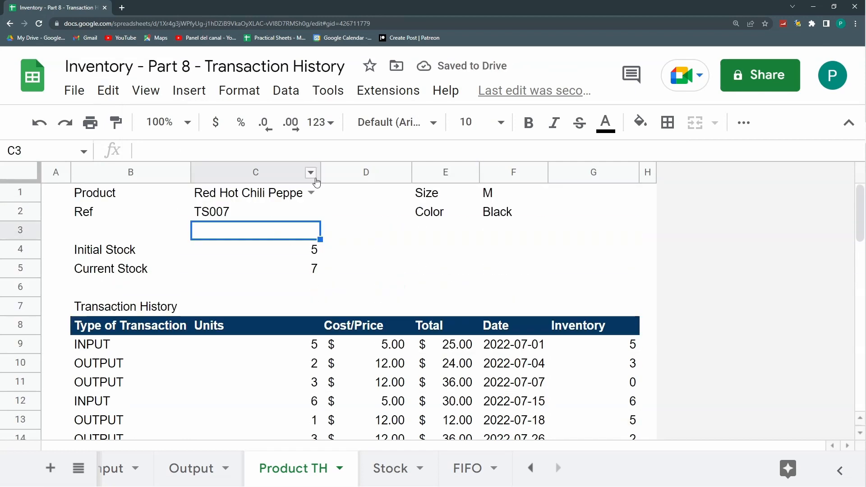
Step: Widen column C slightly and move the Size and Color block from E1:F2 to F1:G2
{"action": "left_click_drag", "start_coordinate": [320, 172], "coordinate": [347, 172]}
{"action": "left_click_drag", "start_coordinate": [464, 194], "coordinate": [517, 212]}
{"action": "key", "text": "ctrl+c"}
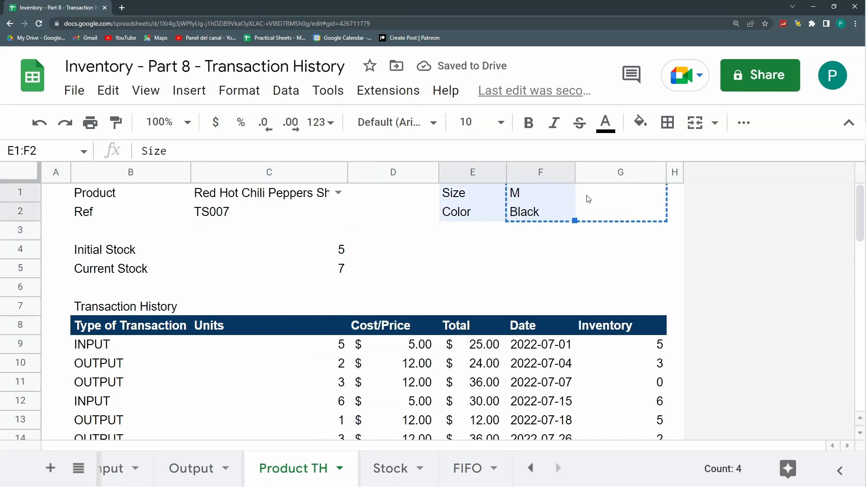
{"action": "left_click", "coordinate": [532, 193]}
{"action": "key", "text": "ctrl+v"}
Step: Merge C1:D1 for the product name and C2:D2 for the reference, and narrow column C
{"action": "left_click", "coordinate": [271, 194]}
{"action": "left_click", "coordinate": [369, 195], "text": "shift"}
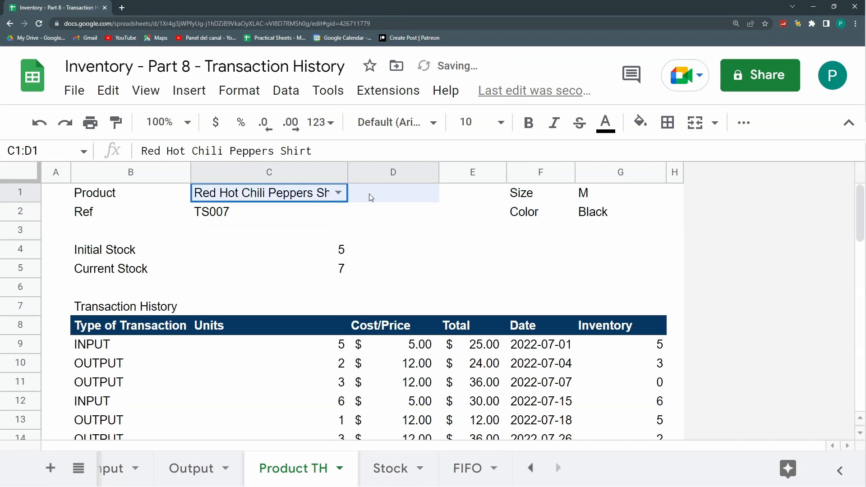
{"action": "left_click", "coordinate": [695, 122]}
{"action": "left_click", "coordinate": [278, 215]}
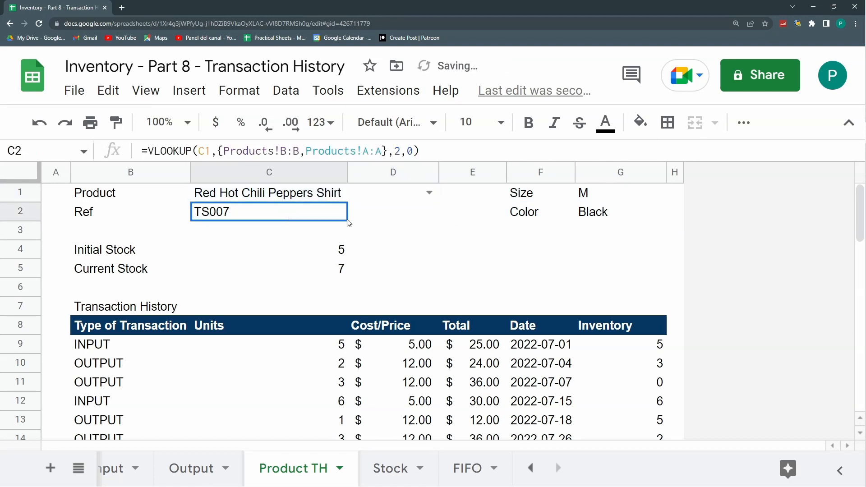
{"action": "left_click", "coordinate": [374, 221], "text": "shift"}
{"action": "left_click", "coordinate": [688, 126]}
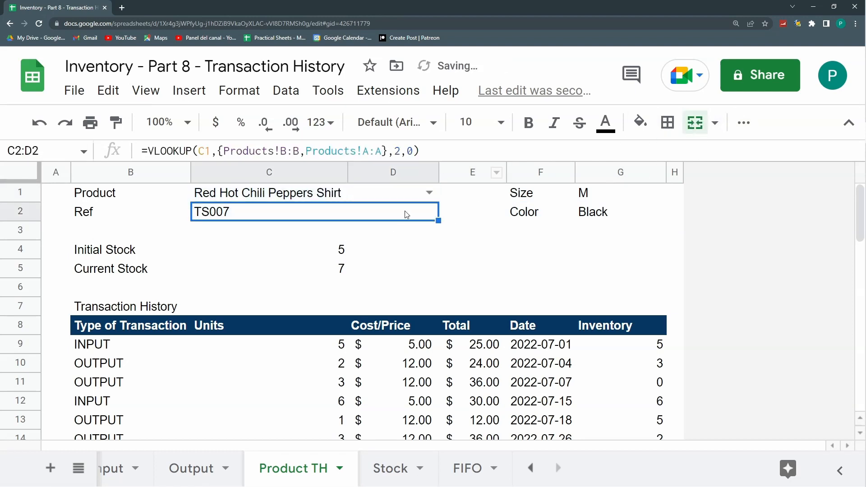
{"action": "left_click_drag", "start_coordinate": [348, 172], "coordinate": [268, 170]}
{"action": "left_click", "coordinate": [305, 254]}
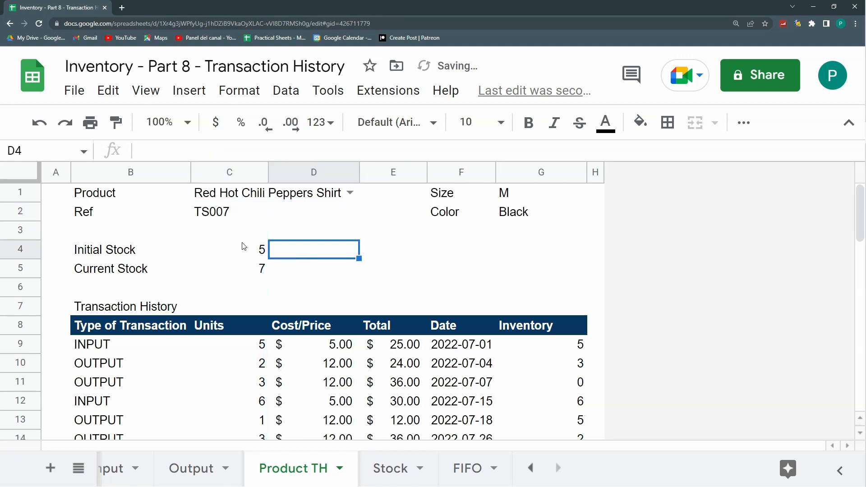
Step: Set the font of the whole Product TH sheet to Comfortaa and widen column D to fit the product name
{"action": "key", "text": "ctrl+a"}
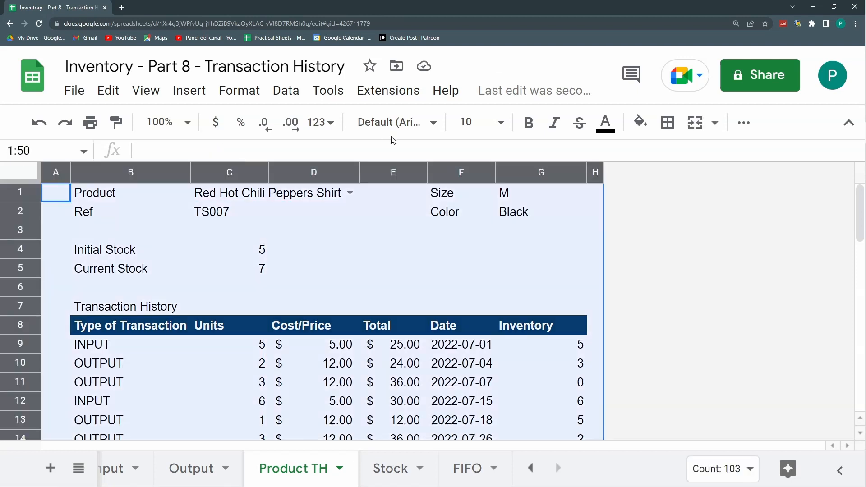
{"action": "left_click", "coordinate": [393, 122]}
{"action": "left_click", "coordinate": [444, 364]}
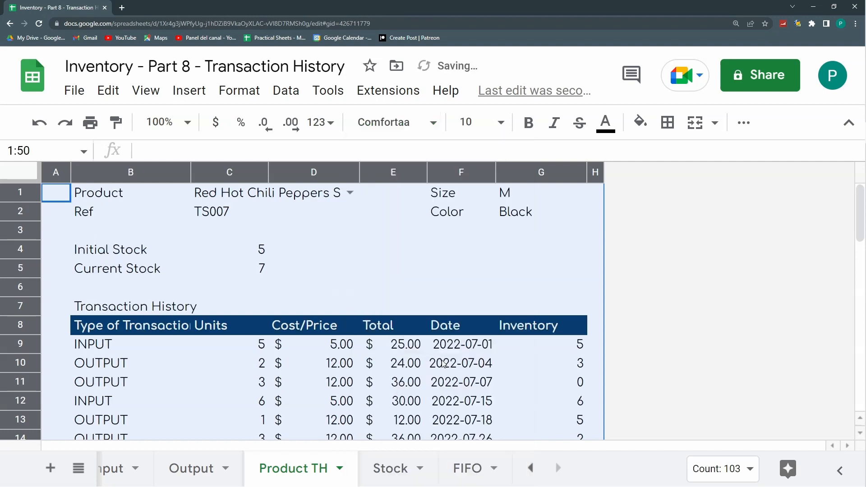
{"action": "left_click", "coordinate": [333, 250]}
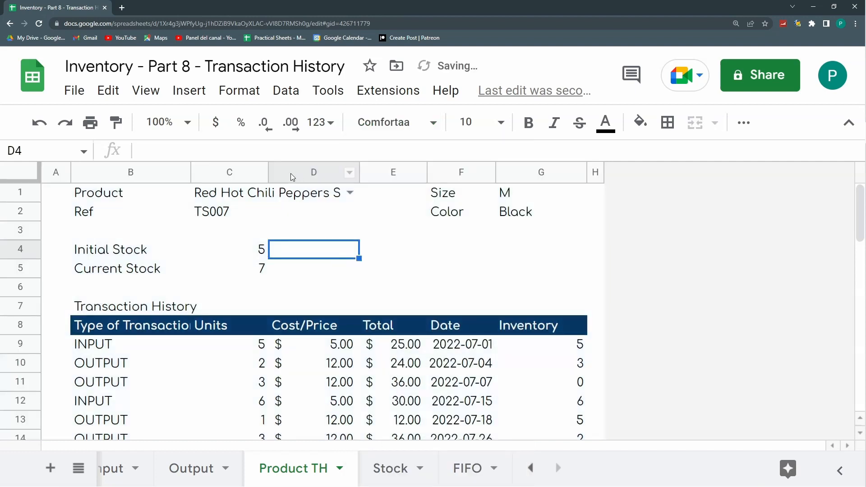
{"action": "left_click_drag", "start_coordinate": [360, 171], "coordinate": [392, 172]}
Step: Bold the product name and reference in C1:D2 and the size and color values in G1:G2
{"action": "left_click_drag", "start_coordinate": [216, 197], "coordinate": [216, 212]}
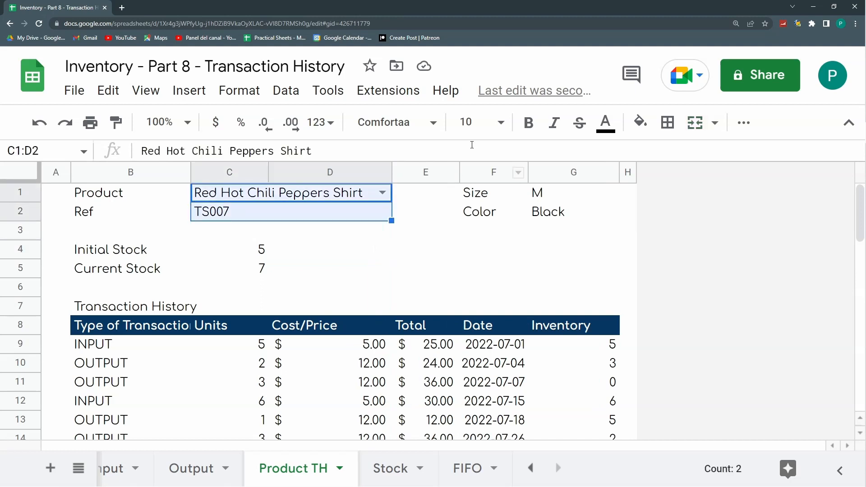
{"action": "left_click", "coordinate": [537, 127]}
{"action": "left_click_drag", "start_coordinate": [572, 193], "coordinate": [573, 212]}
{"action": "left_click", "coordinate": [530, 124]}
Step: Fill the Size and Color label cells F1:F2 with light yellow
{"action": "left_click_drag", "start_coordinate": [474, 199], "coordinate": [476, 212]}
{"action": "left_click", "coordinate": [641, 122]}
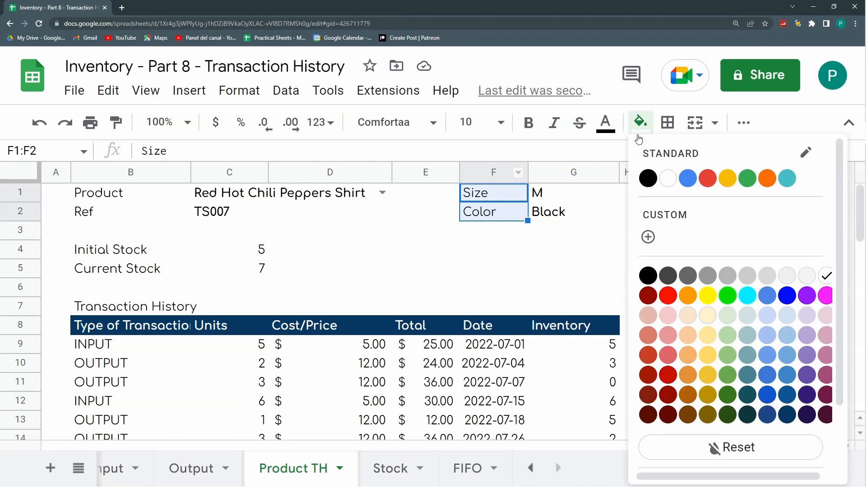
{"action": "left_click", "coordinate": [707, 338]}
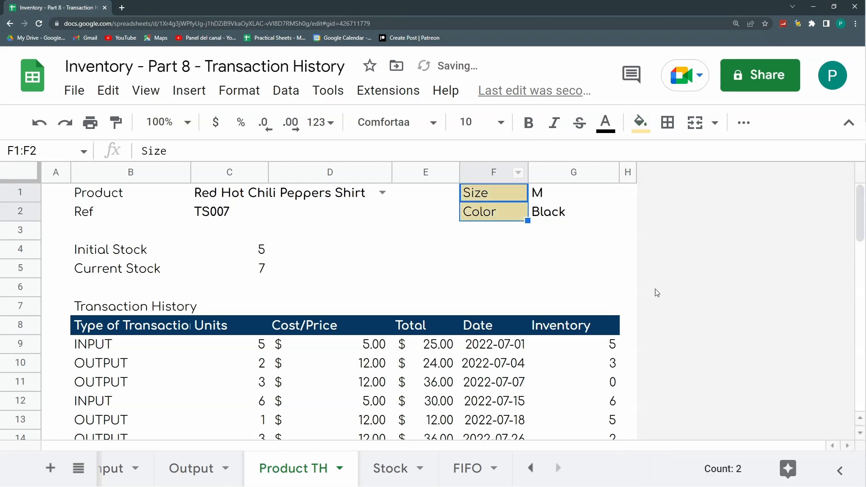
Step: Outline the Size and Color block F1:G2 with a dark yellow outer border of medium thickness
{"action": "left_click", "coordinate": [552, 207], "text": "shift"}
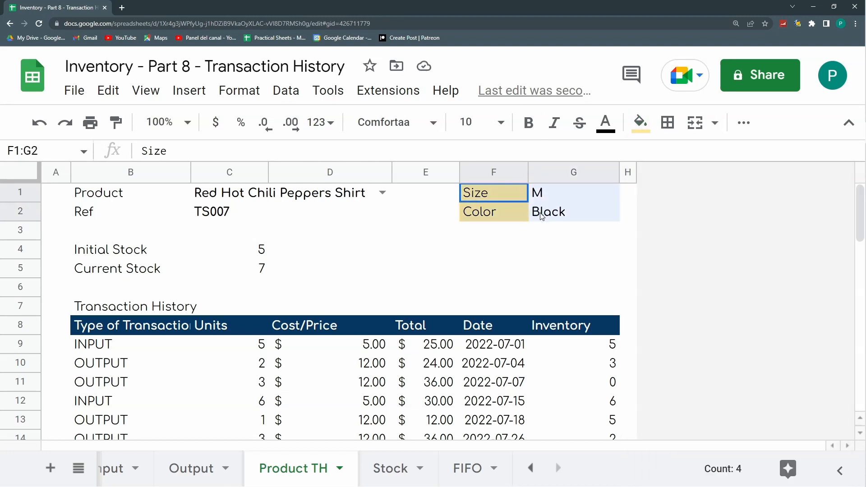
{"action": "left_click", "coordinate": [667, 122]}
{"action": "left_click", "coordinate": [773, 158]}
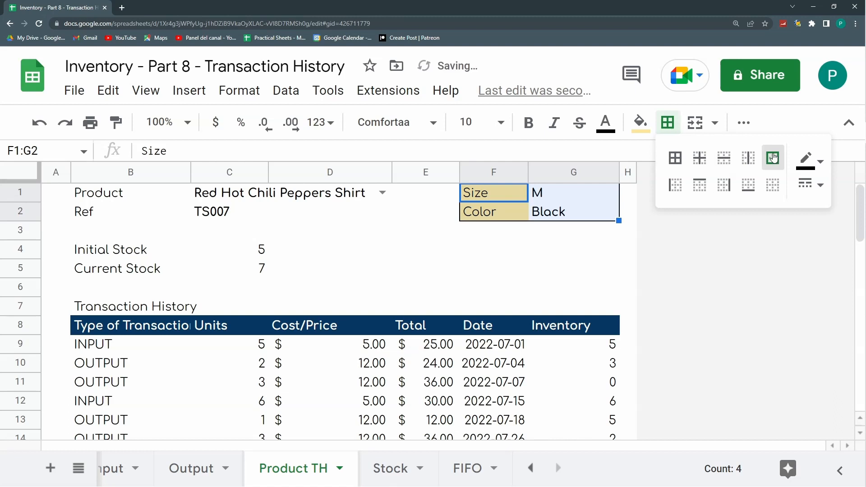
{"action": "left_click", "coordinate": [808, 160]}
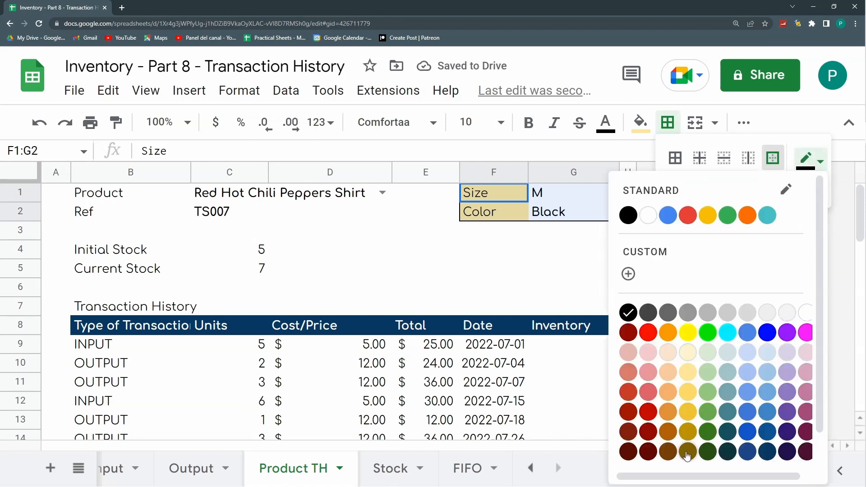
{"action": "left_click", "coordinate": [688, 453]}
{"action": "left_click", "coordinate": [814, 185]}
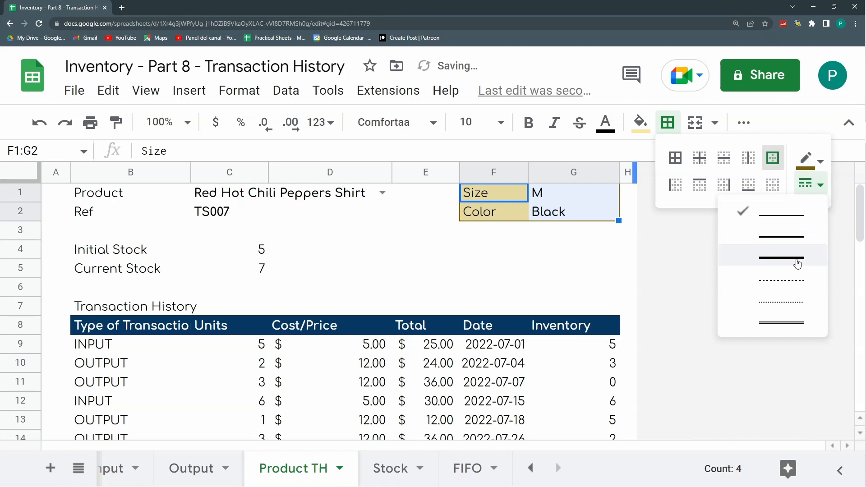
{"action": "left_click", "coordinate": [797, 264]}
{"action": "left_click", "coordinate": [821, 161]}
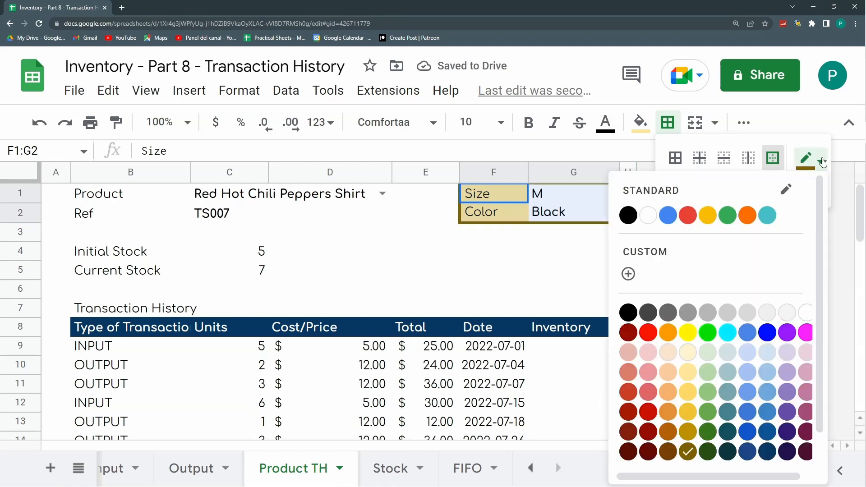
{"action": "left_click", "coordinate": [821, 161]}
{"action": "left_click", "coordinate": [814, 185]}
{"action": "left_click", "coordinate": [776, 238]}
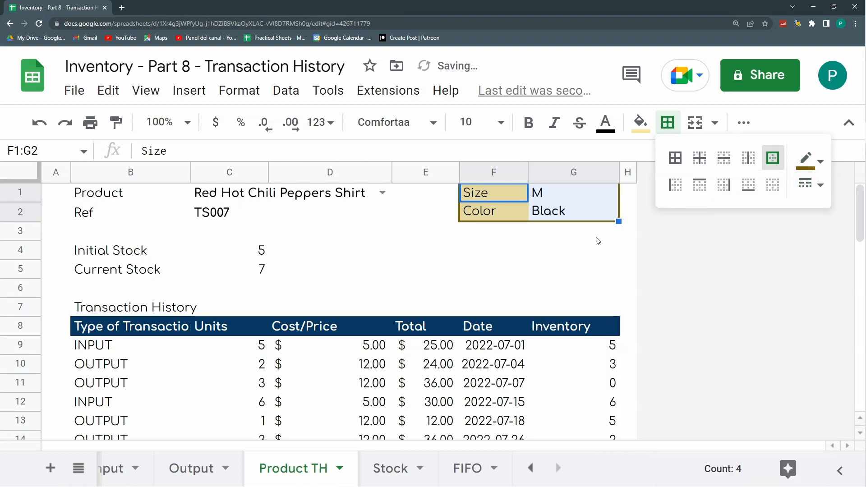
Step: Add an outer border around F1:G1 to separate the Size row from the Color row
{"action": "left_click_drag", "start_coordinate": [520, 191], "coordinate": [569, 193]}
{"action": "left_click", "coordinate": [668, 123]}
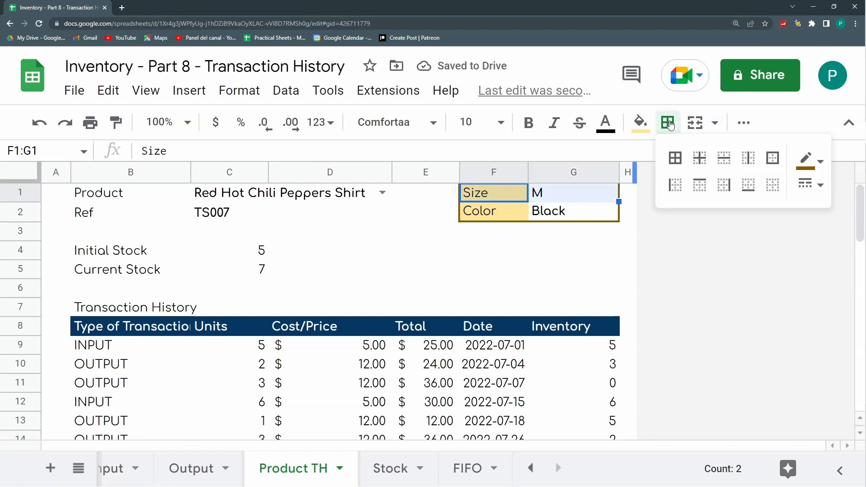
{"action": "left_click", "coordinate": [772, 158]}
{"action": "left_click", "coordinate": [564, 266]}
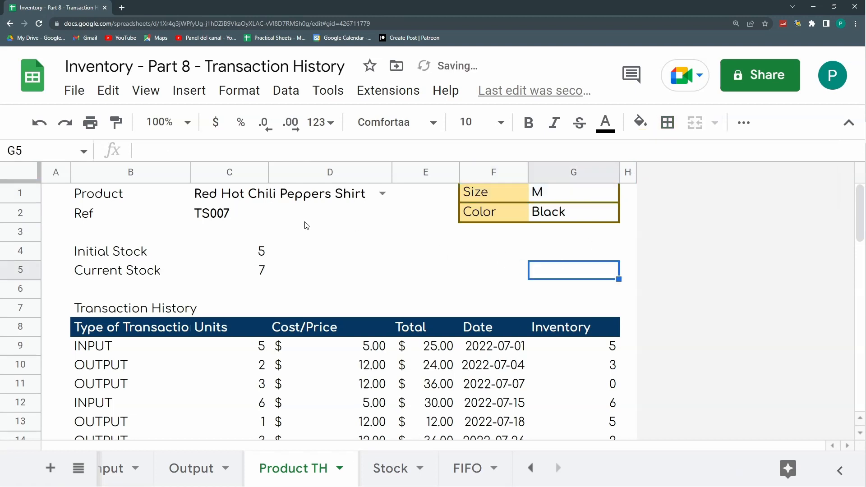
Step: Insert three rows above row 1 of the Product TH sheet
{"action": "left_click", "coordinate": [28, 199]}
{"action": "left_click_drag", "start_coordinate": [25, 231], "coordinate": [28, 201]}
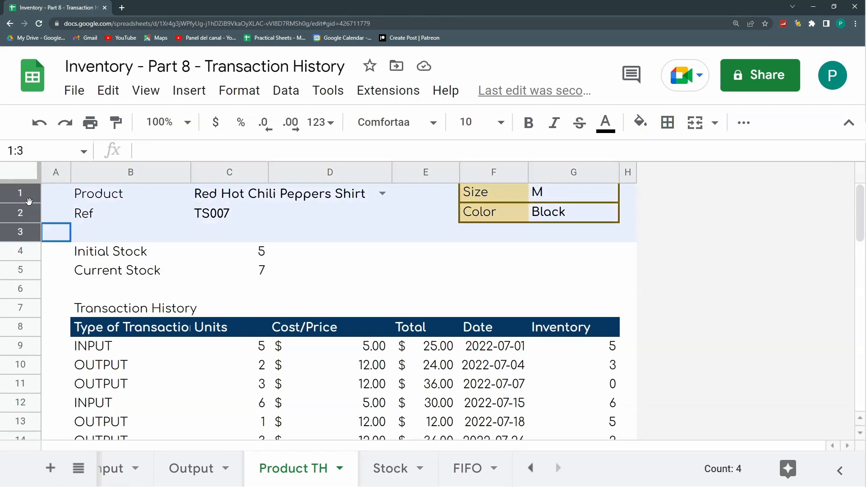
{"action": "right_click", "coordinate": [28, 201]}
{"action": "left_click", "coordinate": [103, 269]}
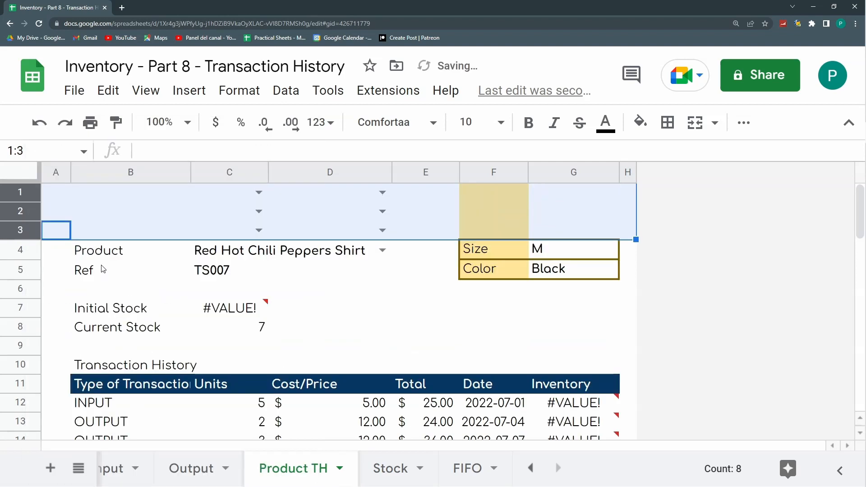
Step: Clear the inherited formatting from the new rows 1 to 3
{"action": "left_click", "coordinate": [74, 210]}
{"action": "left_click_drag", "start_coordinate": [23, 192], "coordinate": [23, 230]}
{"action": "left_click", "coordinate": [239, 90]}
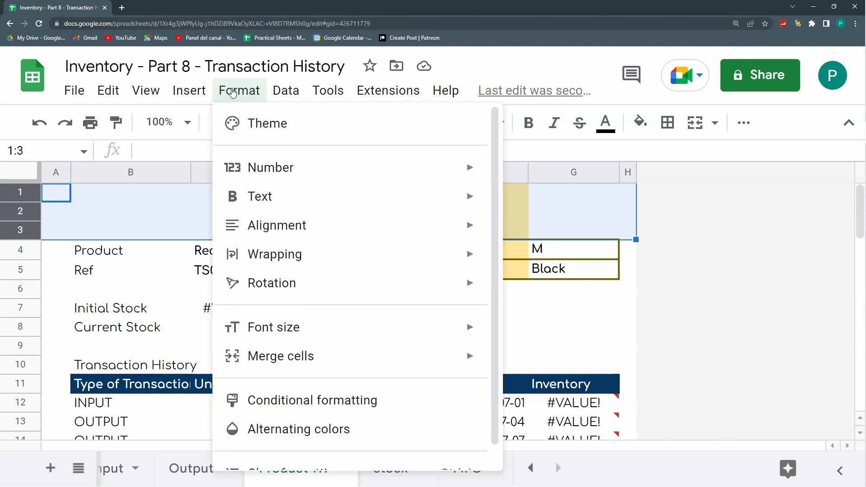
{"action": "scroll", "coordinate": [328, 416], "scroll_direction": "down", "scroll_amount": 1}
{"action": "left_click", "coordinate": [329, 448]}
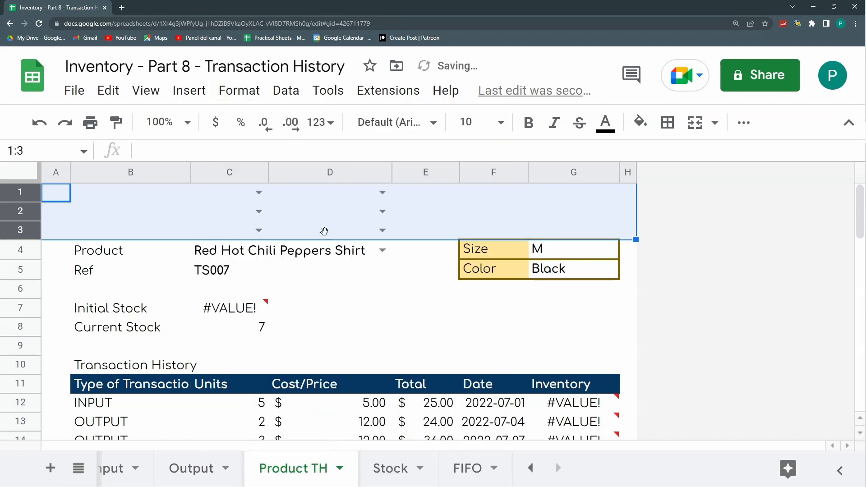
Step: Remove the data validation from rows 1 to 3
{"action": "right_click", "coordinate": [316, 204]}
{"action": "scroll", "coordinate": [447, 393], "scroll_direction": "down", "scroll_amount": 2}
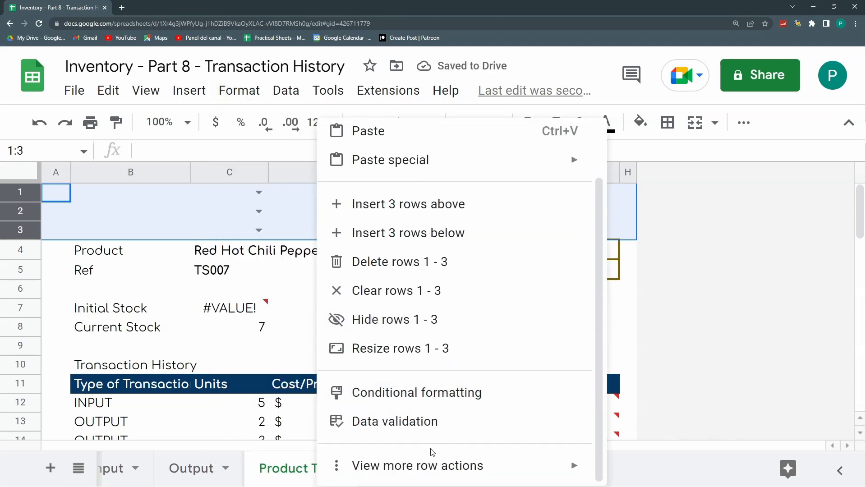
{"action": "left_click", "coordinate": [420, 421]}
{"action": "left_click", "coordinate": [493, 410]}
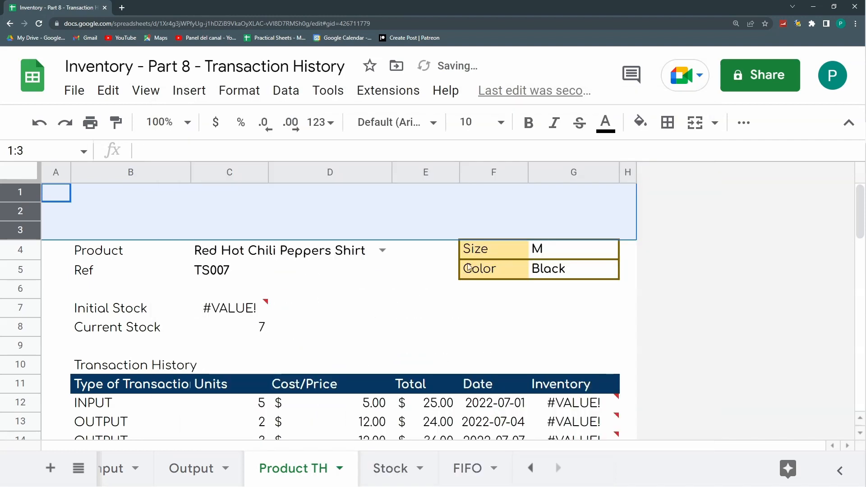
{"action": "left_click", "coordinate": [469, 267]}
Step: Enter the title TRANSACTION HISTORY in cell B2
{"action": "left_click", "coordinate": [86, 214]}
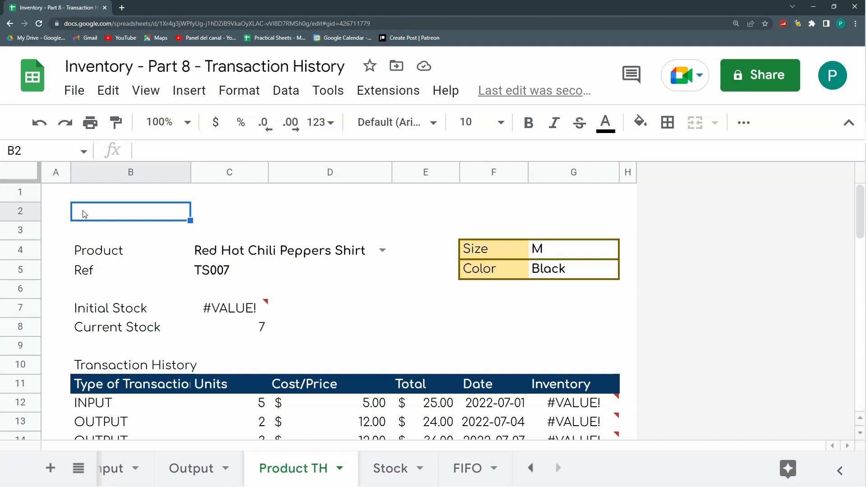
{"action": "type", "text": "tr"}
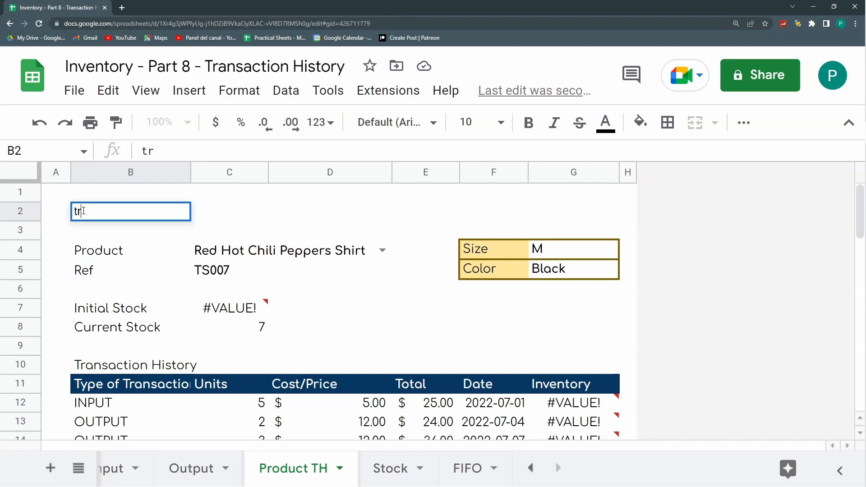
{"action": "type", "text": "ANSAC"}
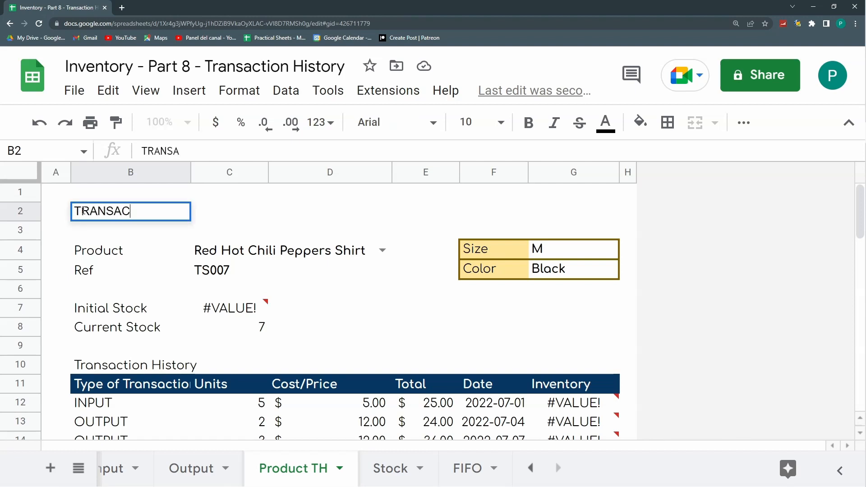
{"action": "type", "text": "TION HISTORY"}
{"action": "key", "text": "Return"}
Step: Merge B2:G2 and center the title horizontally and vertically
{"action": "left_click_drag", "start_coordinate": [84, 215], "coordinate": [614, 213]}
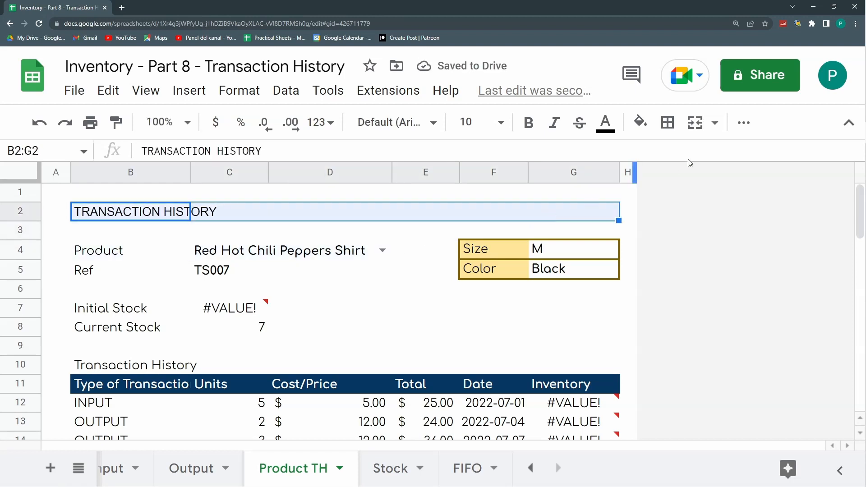
{"action": "left_click", "coordinate": [705, 120]}
{"action": "left_click", "coordinate": [740, 126]}
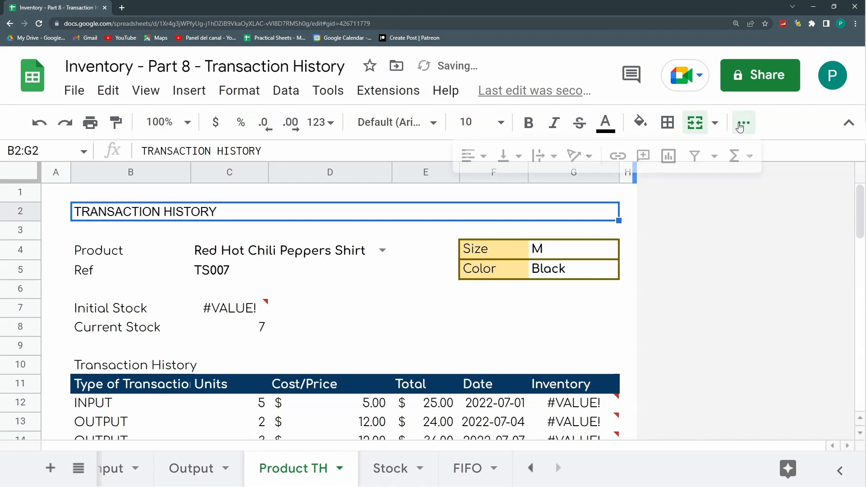
{"action": "left_click", "coordinate": [543, 156]}
{"action": "left_click", "coordinate": [474, 156]}
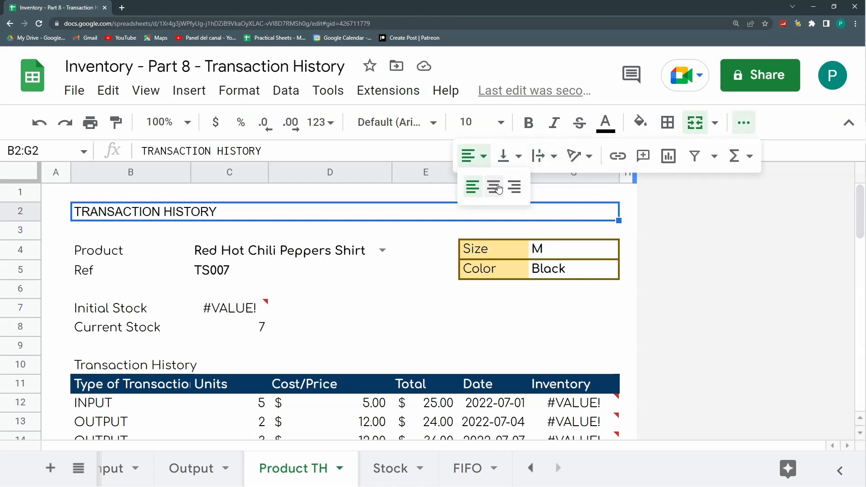
{"action": "left_click", "coordinate": [495, 188]}
{"action": "left_click", "coordinate": [509, 156]}
{"action": "left_click", "coordinate": [527, 187]}
Step: Make the title bold and set it in Comfortaa at size 14
{"action": "left_click", "coordinate": [528, 123]}
{"action": "left_click", "coordinate": [396, 122]}
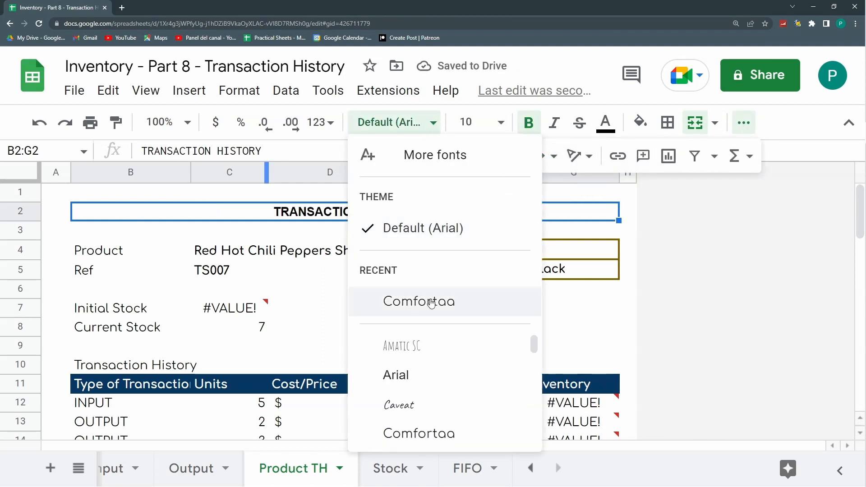
{"action": "left_click", "coordinate": [431, 302]}
{"action": "left_click", "coordinate": [474, 122]}
{"action": "left_click", "coordinate": [469, 327]}
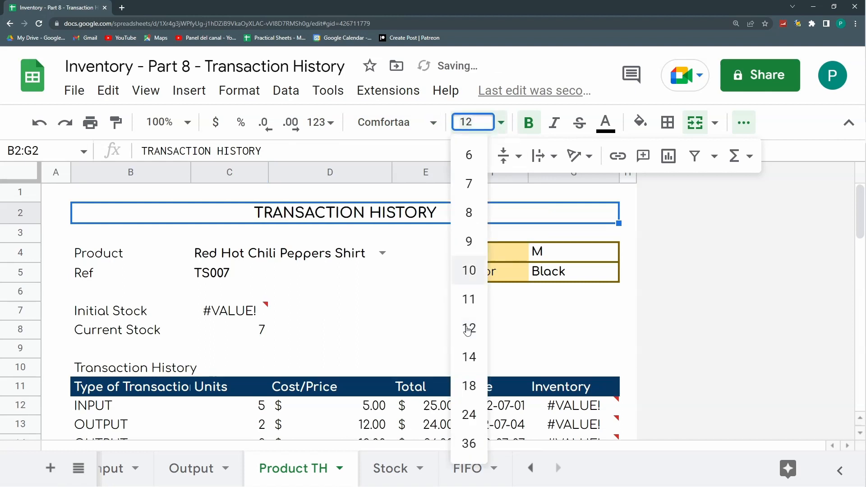
{"action": "left_click", "coordinate": [469, 357]}
{"action": "left_click", "coordinate": [431, 333]}
Step: Reduce the heights of the empty rows 1 and 3 around the title
{"action": "left_click_drag", "start_coordinate": [28, 202], "coordinate": [28, 189]}
{"action": "left_click_drag", "start_coordinate": [28, 232], "coordinate": [27, 216]}
{"action": "left_click", "coordinate": [338, 268]}
{"action": "left_click", "coordinate": [627, 268]}
{"action": "left_click", "coordinate": [746, 124]}
Step: Fill the Product and Ref label cells B4:B5 with light yellow
{"action": "left_click_drag", "start_coordinate": [122, 230], "coordinate": [146, 247]}
{"action": "left_click", "coordinate": [641, 122]}
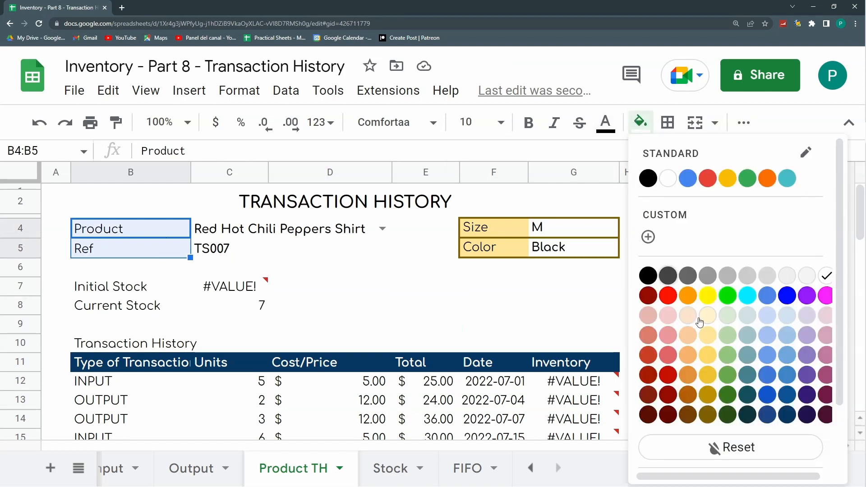
{"action": "left_click", "coordinate": [707, 317]}
Step: Add dark yellow outer borders around the product block B4:D5 and around its Product row B4:D4
{"action": "left_click_drag", "start_coordinate": [174, 226], "coordinate": [370, 249]}
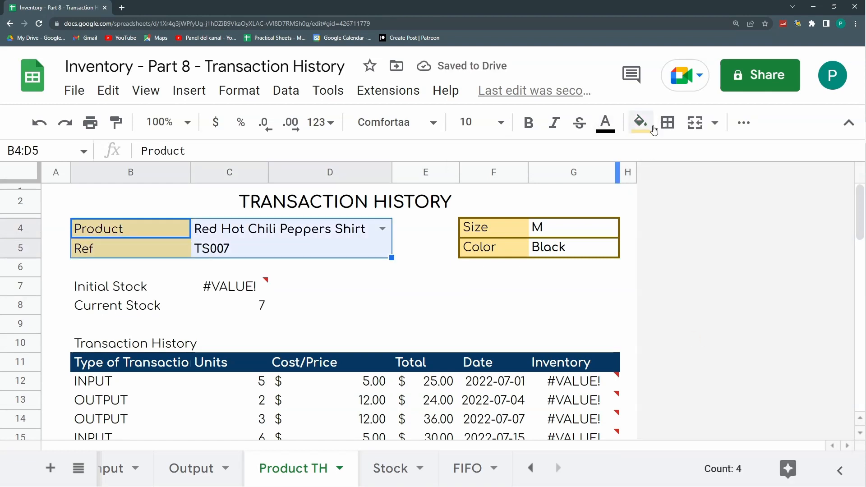
{"action": "left_click", "coordinate": [667, 123]}
{"action": "left_click", "coordinate": [774, 158]}
{"action": "left_click", "coordinate": [425, 324]}
{"action": "left_click_drag", "start_coordinate": [120, 232], "coordinate": [201, 241]}
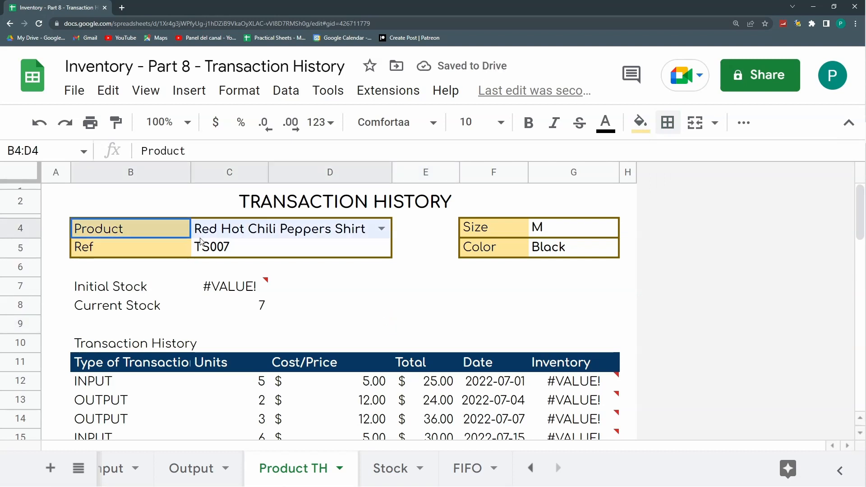
{"action": "left_click", "coordinate": [667, 122]}
{"action": "left_click", "coordinate": [774, 158]}
{"action": "left_click", "coordinate": [294, 305]}
Step: Apply all borders to the stock block B7:C8 and fill its labels B7:B8 with light yellow
{"action": "left_click_drag", "start_coordinate": [164, 287], "coordinate": [257, 304]}
{"action": "left_click", "coordinate": [668, 122]}
{"action": "left_click", "coordinate": [675, 158]}
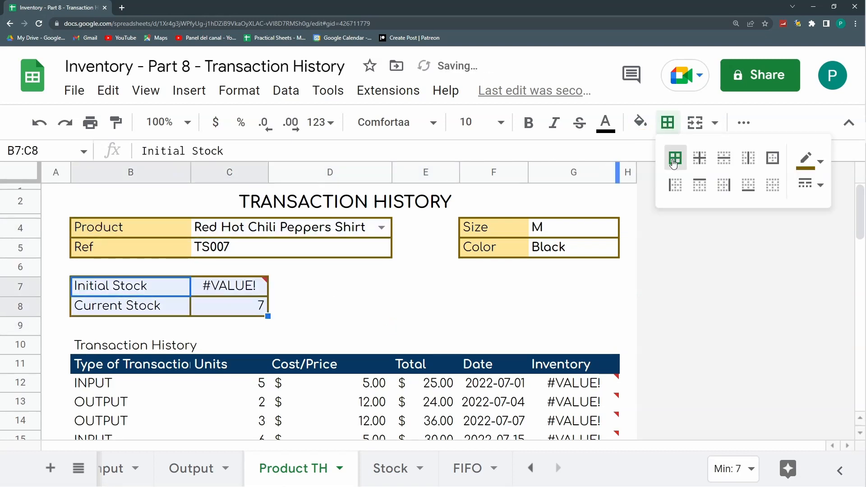
{"action": "left_click_drag", "start_coordinate": [118, 287], "coordinate": [119, 307]}
{"action": "left_click", "coordinate": [641, 121]}
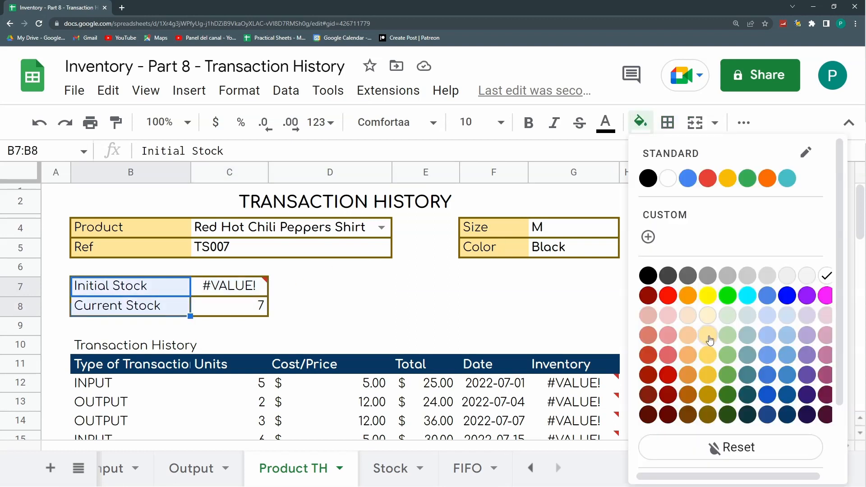
{"action": "left_click", "coordinate": [708, 335]}
{"action": "left_click", "coordinate": [406, 284]}
Step: Set the row number in the G12 Inventory IFS formula's row() condition to 12
{"action": "left_click", "coordinate": [553, 377]}
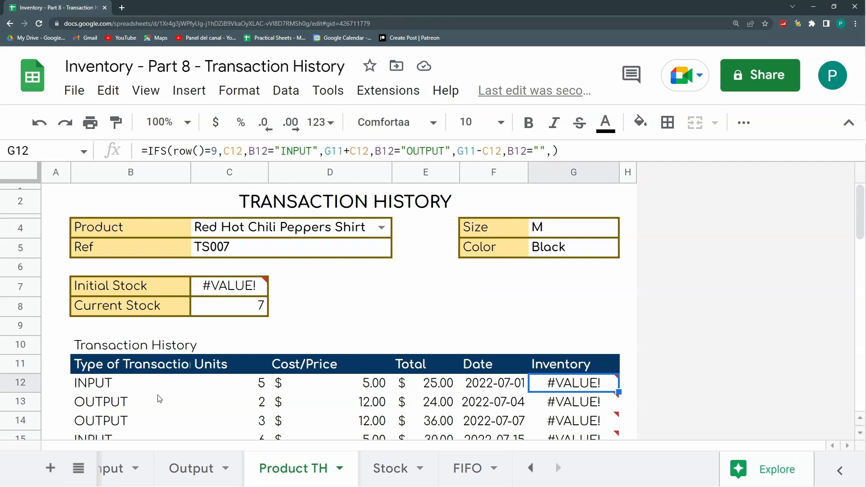
{"action": "double_click", "coordinate": [215, 151]}
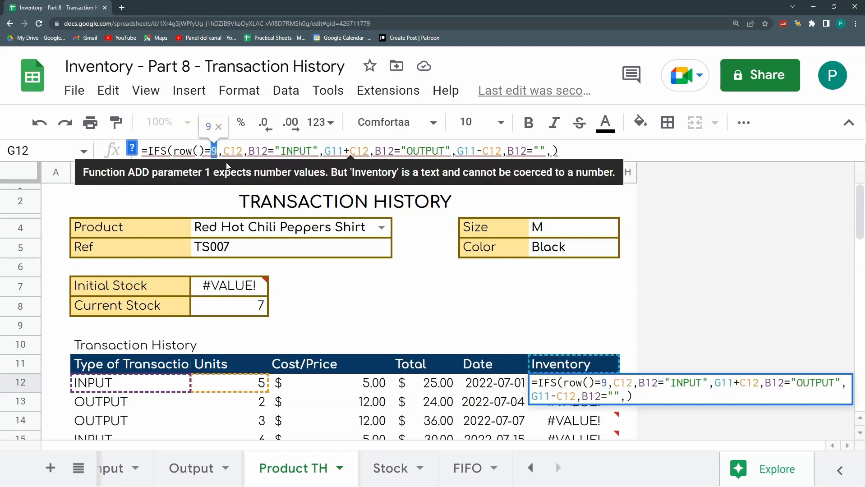
{"action": "type", "text": "12"}
{"action": "key", "text": "Return"}
Step: Delete the Transaction History label in B10 and remove the emptied row 10
{"action": "left_click", "coordinate": [115, 345]}
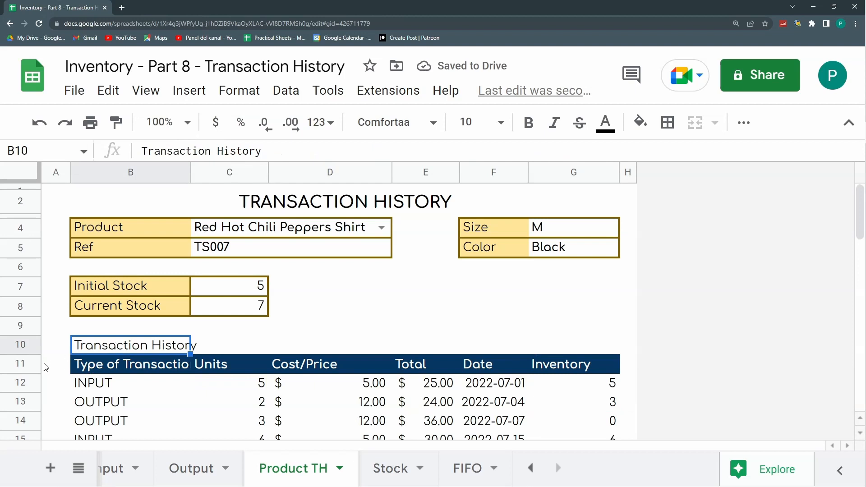
{"action": "key", "text": "Delete"}
{"action": "left_click", "coordinate": [40, 342]}
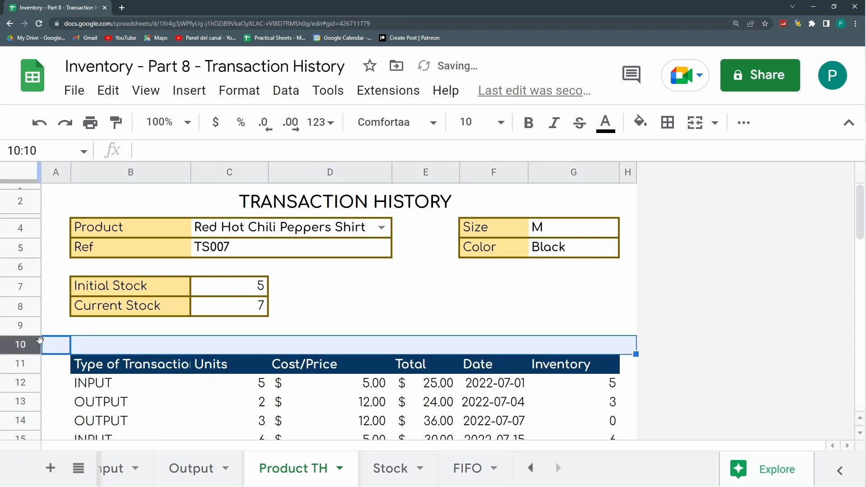
{"action": "key", "text": "ctrl+minus"}
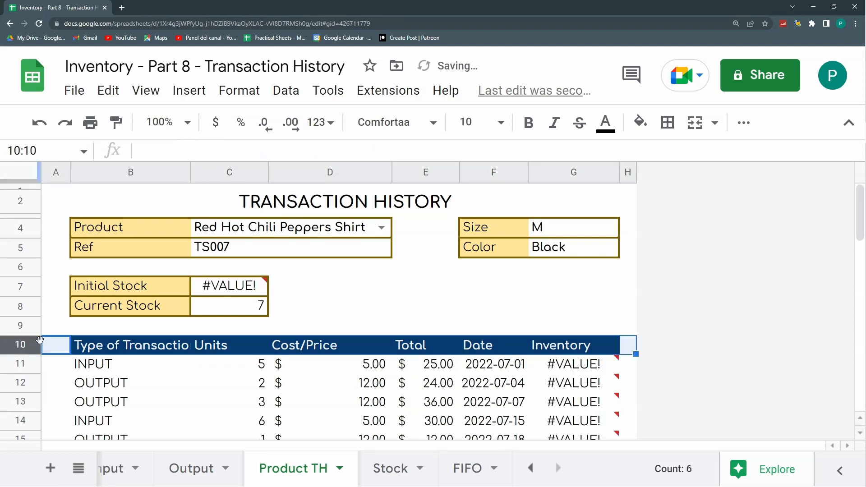
Step: Set the row number in the G11 Inventory IFS formula's row() condition to 11
{"action": "left_click", "coordinate": [571, 365]}
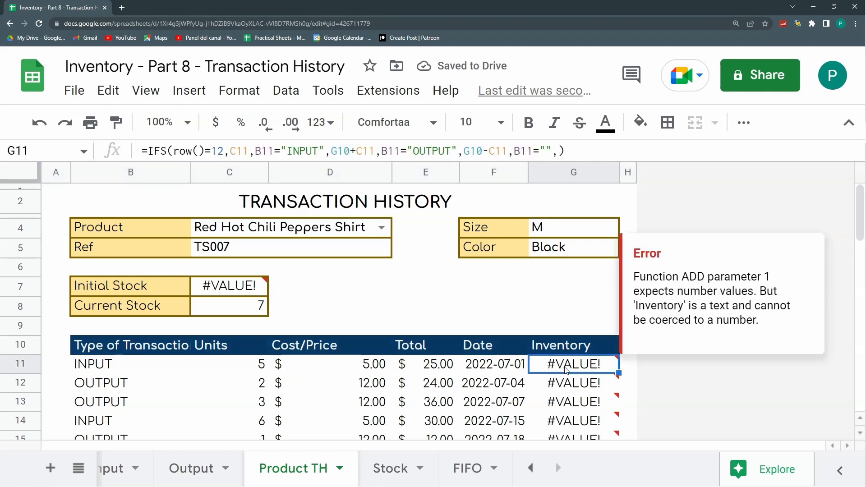
{"action": "left_click", "coordinate": [222, 156]}
{"action": "key", "text": "BackSpace"}
{"action": "type", "text": "1"}
{"action": "key", "text": "Return"}
Step: Reduce the heights of the empty spacer rows 6 and 9 around the stock block
{"action": "left_click_drag", "start_coordinate": [20, 276], "coordinate": [20, 265]}
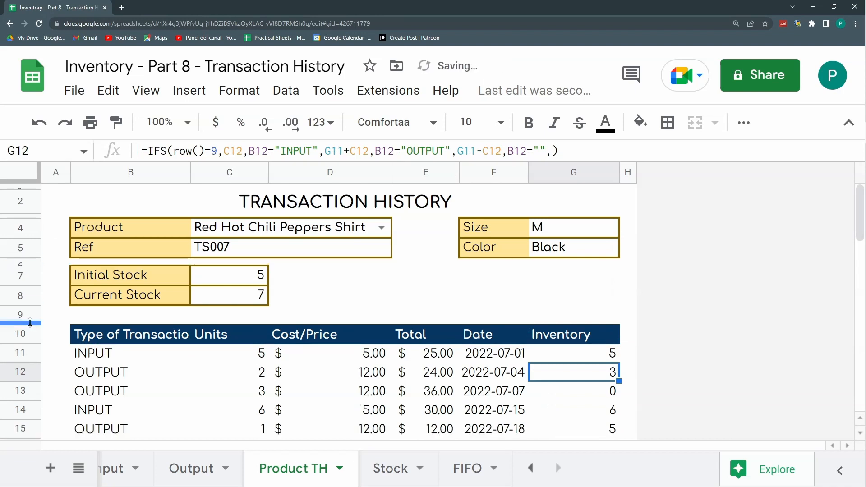
{"action": "left_click_drag", "start_coordinate": [30, 322], "coordinate": [30, 307]}
{"action": "left_click", "coordinate": [410, 276]}
Step: Examine the transaction rows B11:G24 and their running Inventory values beneath the header row
{"action": "scroll", "coordinate": [388, 267], "scroll_direction": "down", "scroll_amount": 5}
{"action": "scroll", "coordinate": [367, 225], "scroll_direction": "up", "scroll_amount": 3}
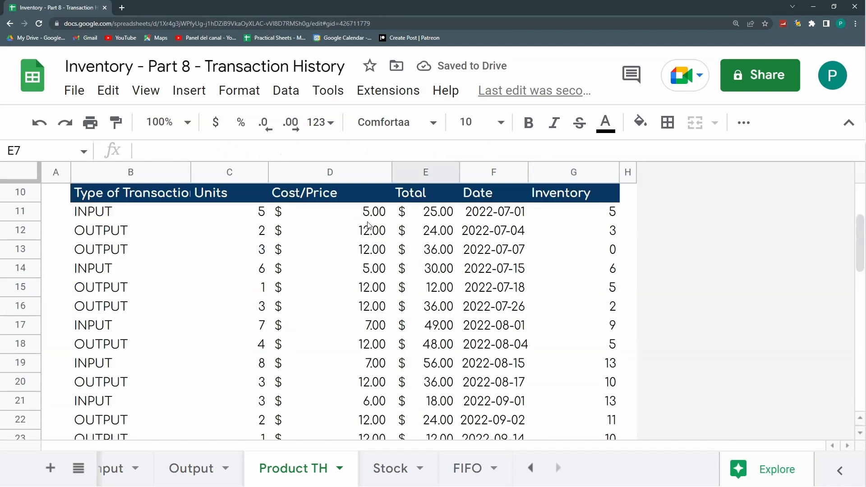
{"action": "scroll", "coordinate": [270, 284], "scroll_direction": "down", "scroll_amount": 1}
{"action": "scroll", "coordinate": [267, 291], "scroll_direction": "up", "scroll_amount": 4}
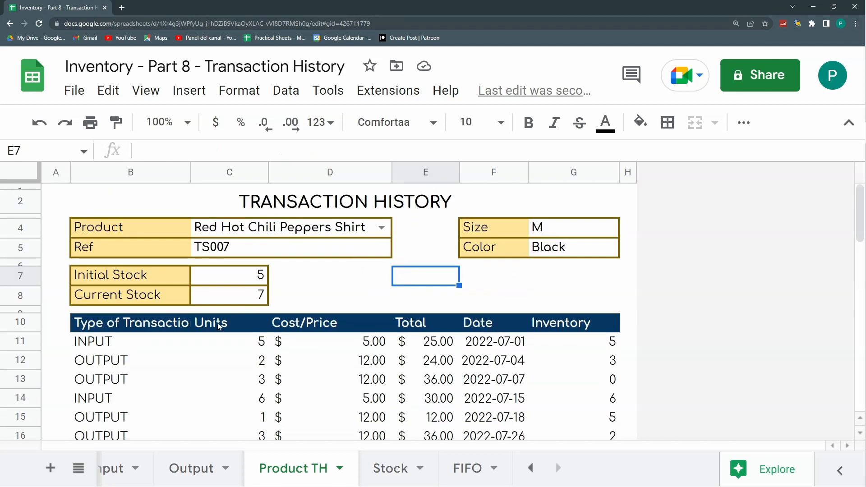
{"action": "scroll", "coordinate": [207, 334], "scroll_direction": "down", "scroll_amount": 2}
{"action": "left_click_drag", "start_coordinate": [119, 286], "coordinate": [552, 401]}
{"action": "scroll", "coordinate": [439, 328], "scroll_direction": "down", "scroll_amount": 2}
{"action": "scroll", "coordinate": [420, 320], "scroll_direction": "up", "scroll_amount": 4}
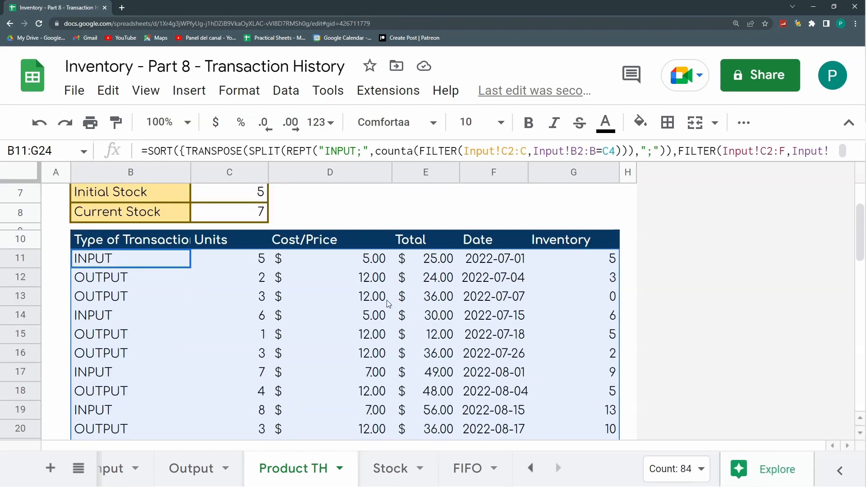
{"action": "scroll", "coordinate": [428, 343], "scroll_direction": "down", "scroll_amount": 1}
{"action": "scroll", "coordinate": [477, 381], "scroll_direction": "up", "scroll_amount": 3}
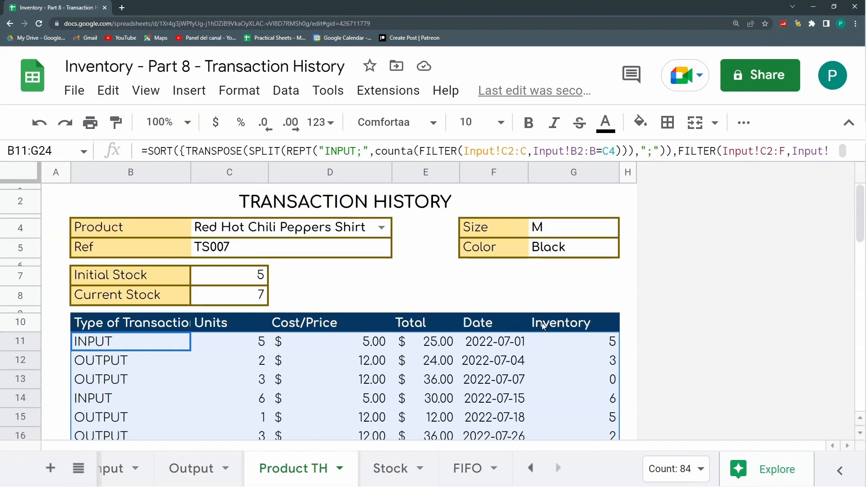
{"action": "left_click", "coordinate": [551, 284]}
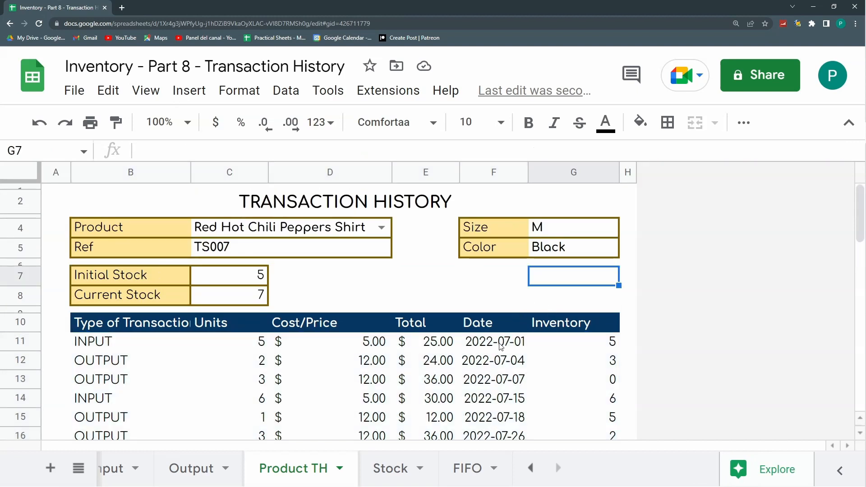
Step: Center the table headers in B10:G10 horizontally and set their font size to 8
{"action": "left_click", "coordinate": [216, 322]}
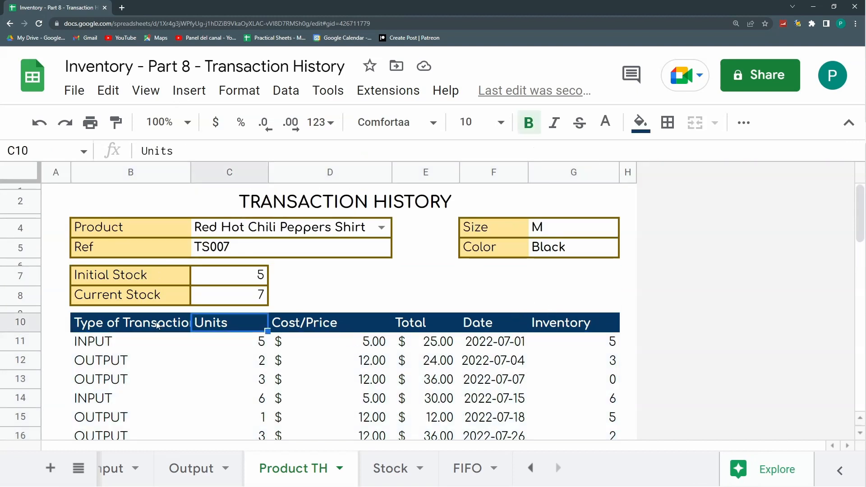
{"action": "left_click_drag", "start_coordinate": [135, 322], "coordinate": [586, 323]}
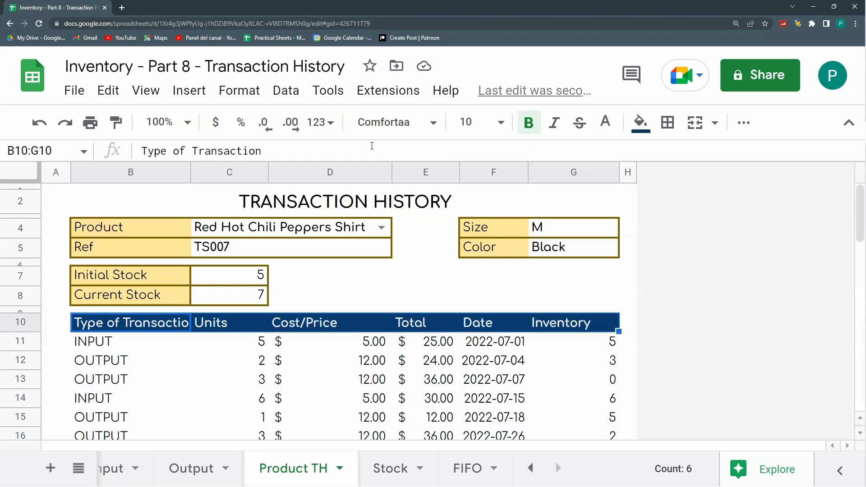
{"action": "left_click", "coordinate": [744, 122]}
{"action": "left_click", "coordinate": [473, 157]}
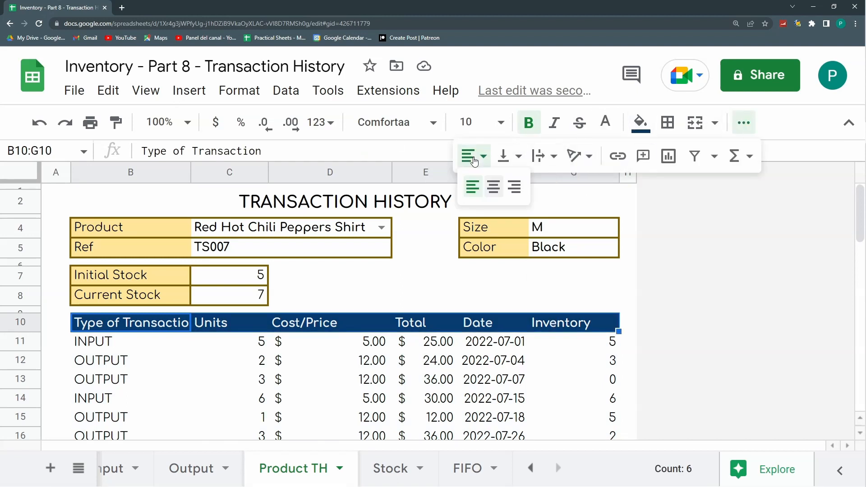
{"action": "left_click", "coordinate": [493, 187]}
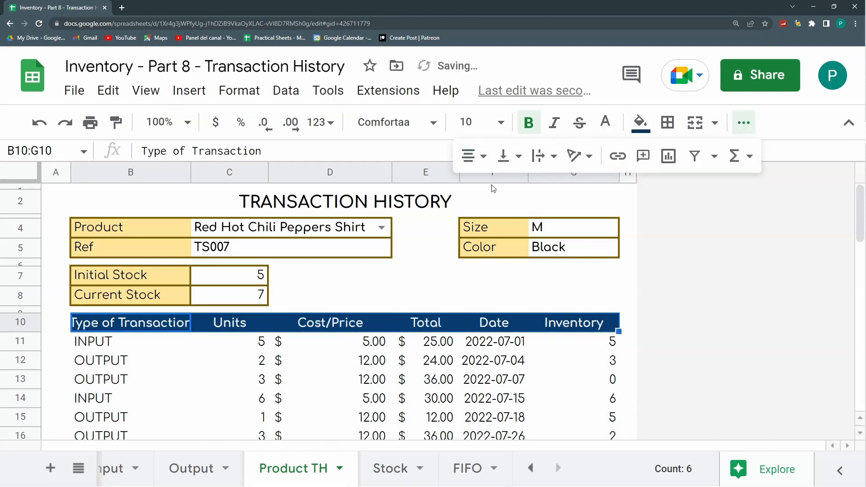
{"action": "left_click", "coordinate": [500, 123]}
{"action": "left_click", "coordinate": [475, 214]}
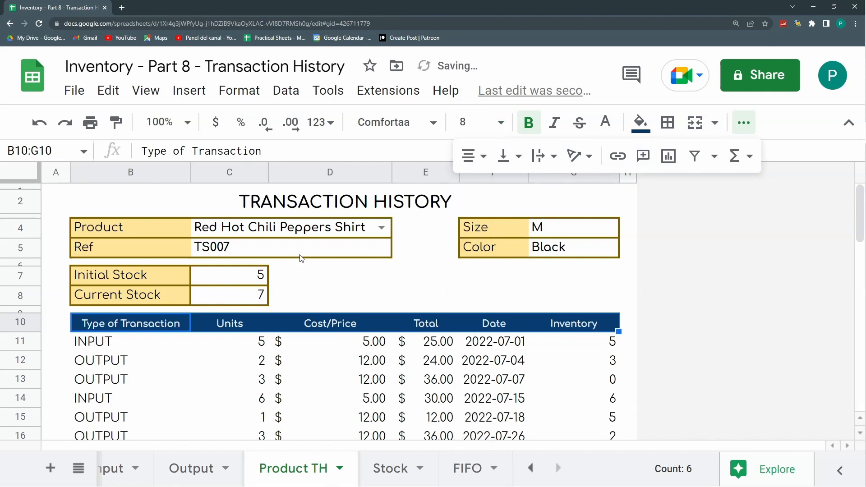
{"action": "left_click", "coordinate": [230, 353]}
{"action": "left_click_drag", "start_coordinate": [145, 316], "coordinate": [410, 311]}
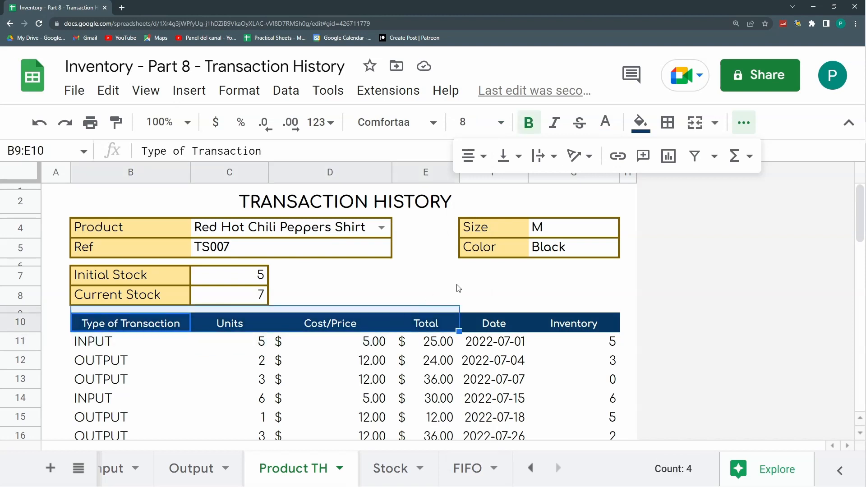
{"action": "left_click", "coordinate": [479, 284]}
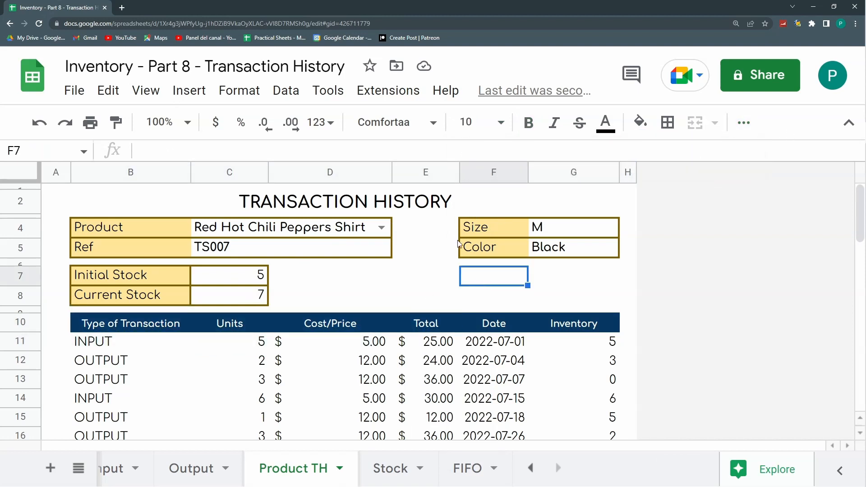
Step: Test the sheet by choosing Foo Fighters T-Shirt, Coheed & Cambria T-Shirt and finally Mastodon T-Shirt as the product
{"action": "scroll", "coordinate": [459, 244], "scroll_direction": "down", "scroll_amount": 5}
{"action": "scroll", "coordinate": [458, 246], "scroll_direction": "up", "scroll_amount": 5}
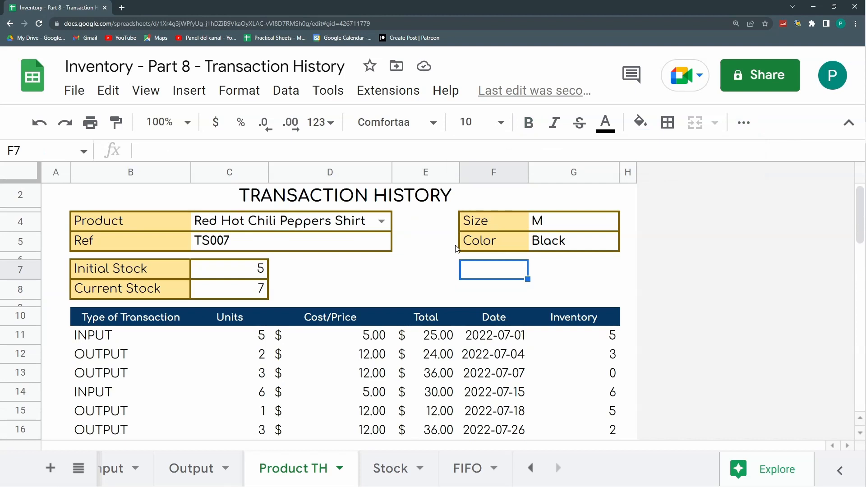
{"action": "left_click", "coordinate": [381, 220]}
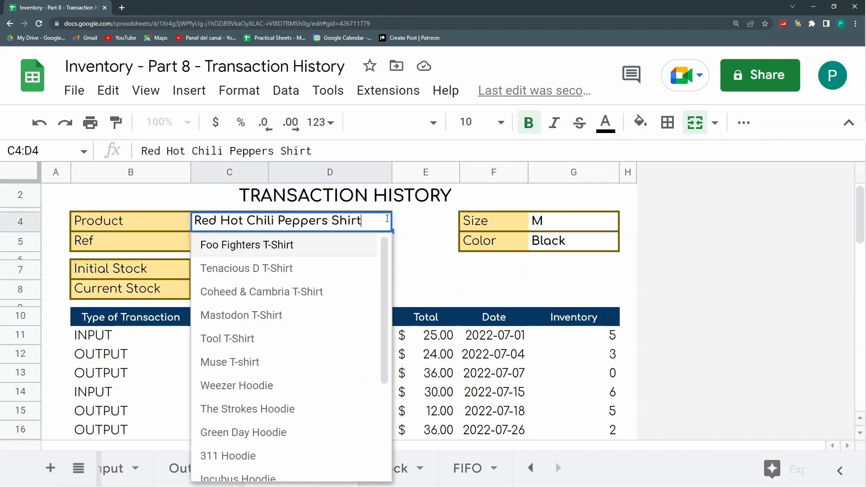
{"action": "left_click", "coordinate": [313, 252]}
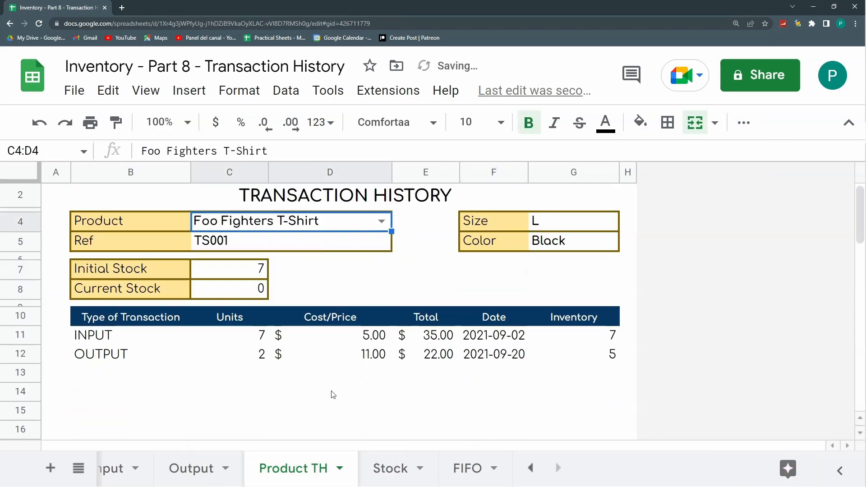
{"action": "left_click", "coordinate": [381, 220]}
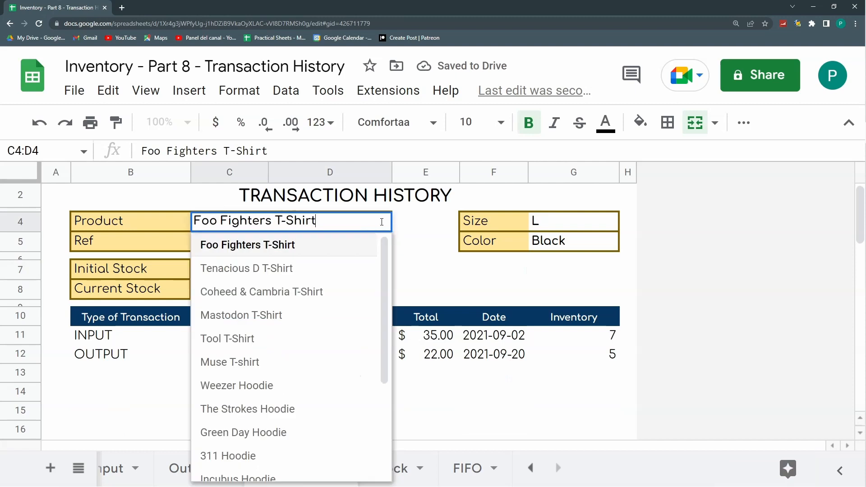
{"action": "left_click", "coordinate": [299, 286]}
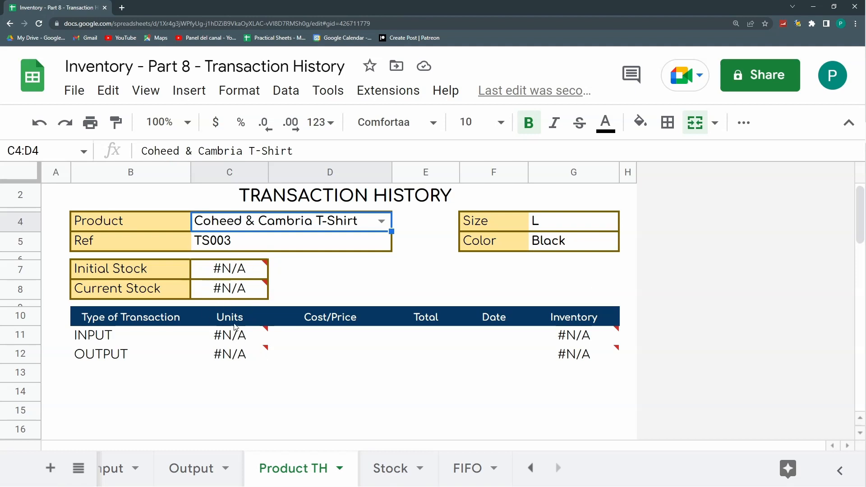
{"action": "left_click", "coordinate": [383, 221]}
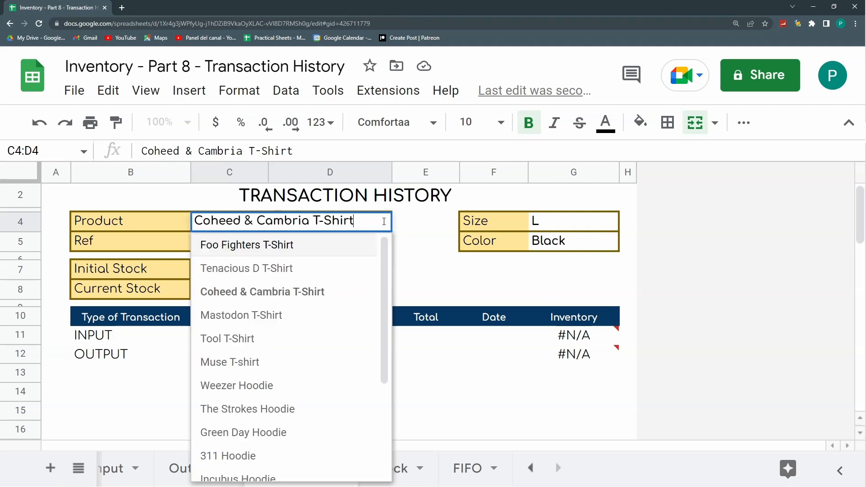
{"action": "left_click", "coordinate": [291, 318]}
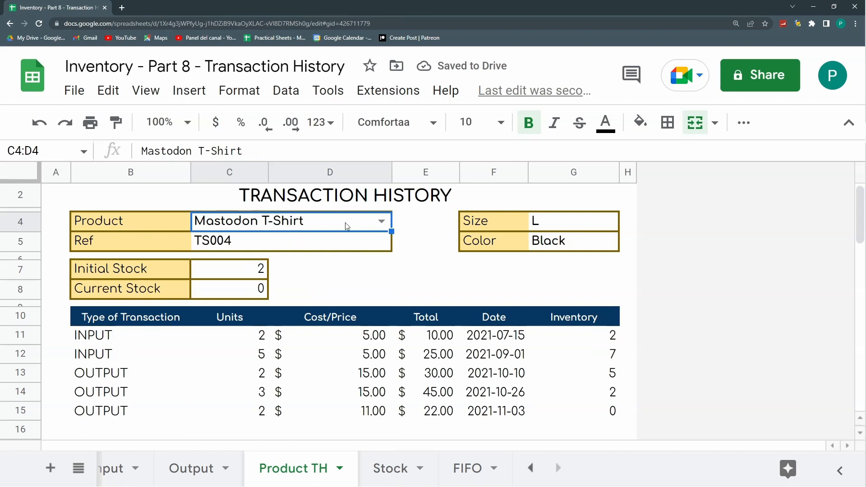
{"action": "left_click", "coordinate": [530, 468]}
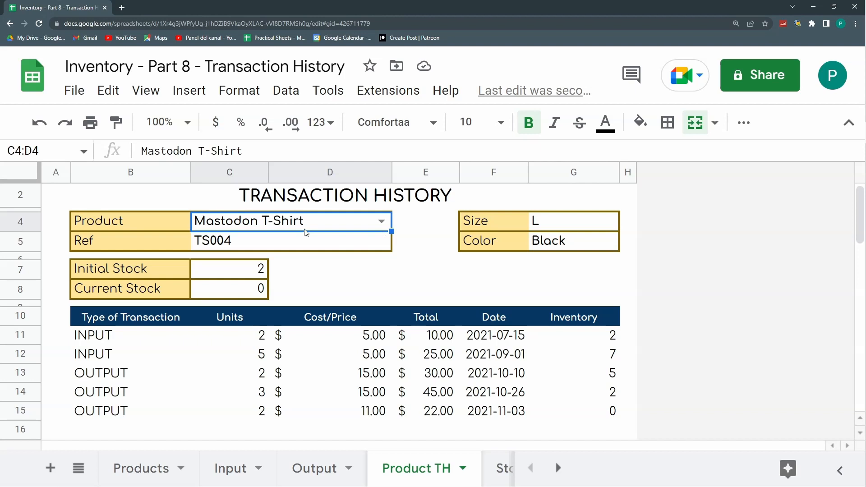
{"action": "left_click", "coordinate": [312, 281]}
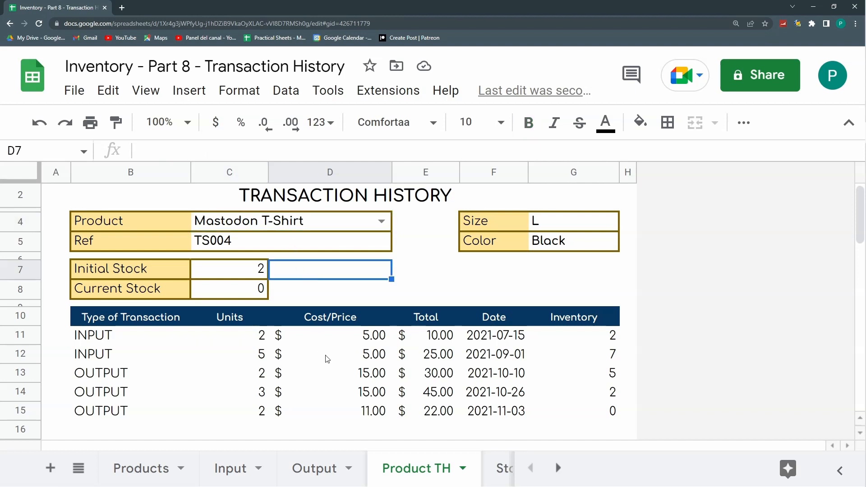